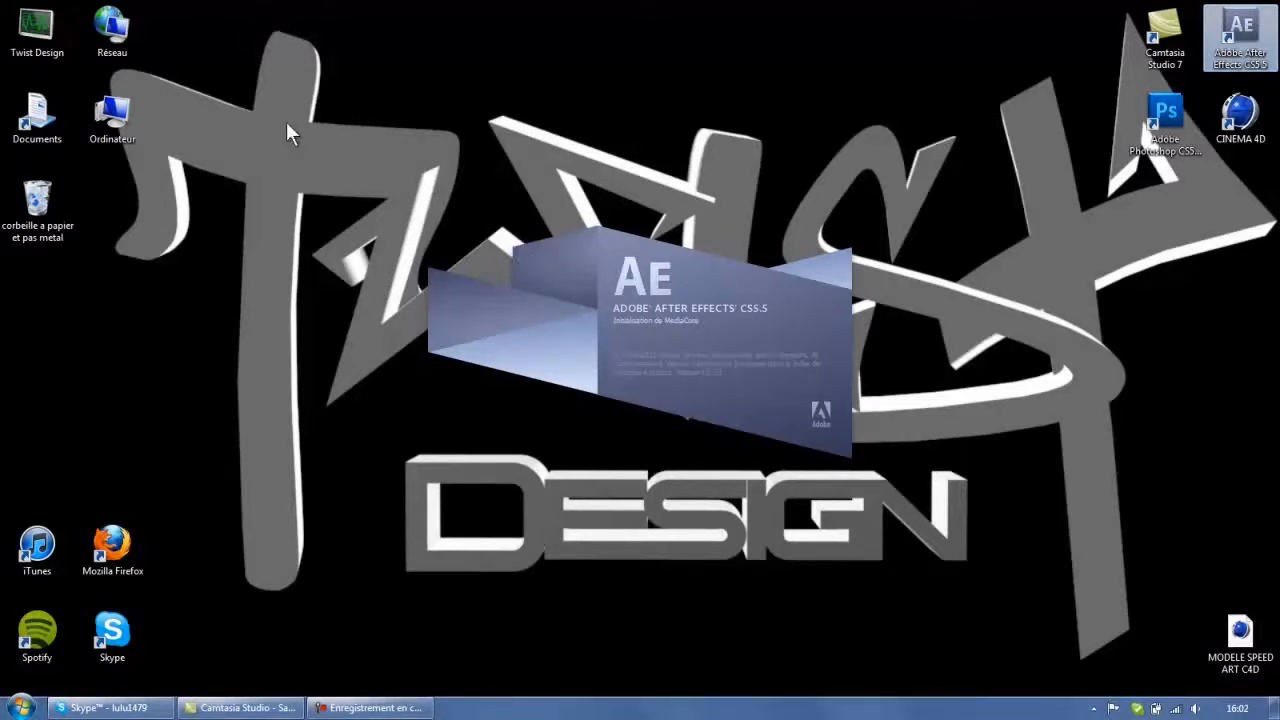
{"action": "mouse_move", "coordinate": [287, 121]}
{"action": "left_mouse_down"}
{"action": "mouse_move", "coordinate": [956, 543]}
{"action": "mouse_move", "coordinate": [429, 169]}
{"action": "mouse_move", "coordinate": [1027, 513]}
{"action": "left_mouse_up"}
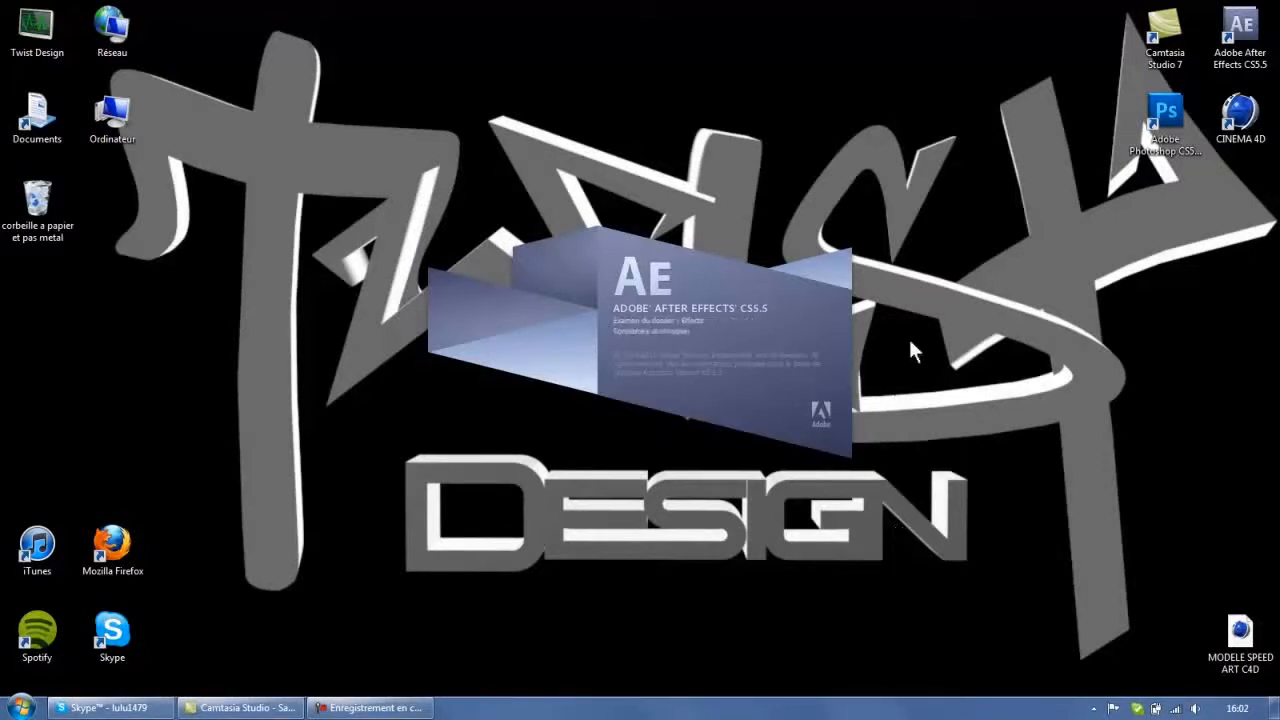
{"action": "mouse_move", "coordinate": [351, 150]}
{"action": "left_mouse_down"}
{"action": "mouse_move", "coordinate": [760, 445]}
{"action": "mouse_move", "coordinate": [964, 528]}
{"action": "mouse_move", "coordinate": [311, 151]}
{"action": "mouse_move", "coordinate": [1068, 568]}
{"action": "left_mouse_up"}
{"action": "left_click_drag", "start_coordinate": [252, 107], "coordinate": [1080, 657]}
{"action": "left_click_drag", "start_coordinate": [1079, 657], "coordinate": [250, 62]}
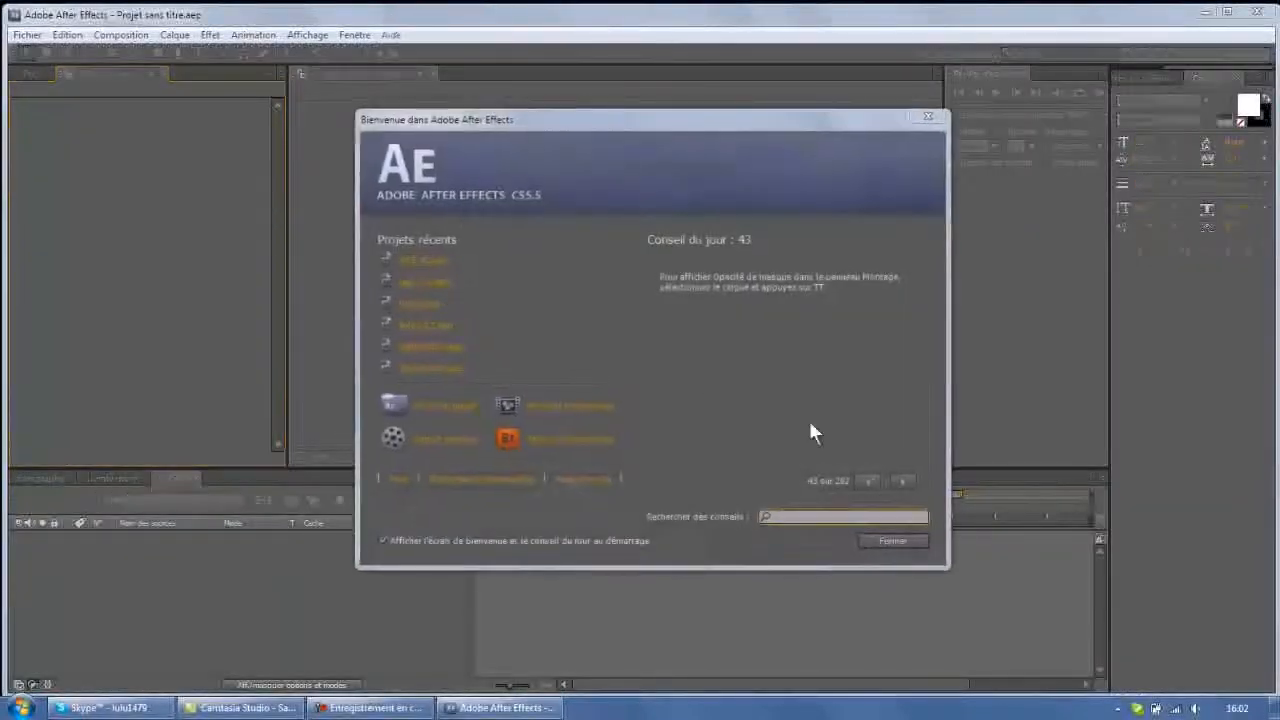
Dismiss the welcome screen and create a composition with the HDV/HDTV 720 29,97 preset and a black background
{"action": "left_click", "coordinate": [868, 543]}
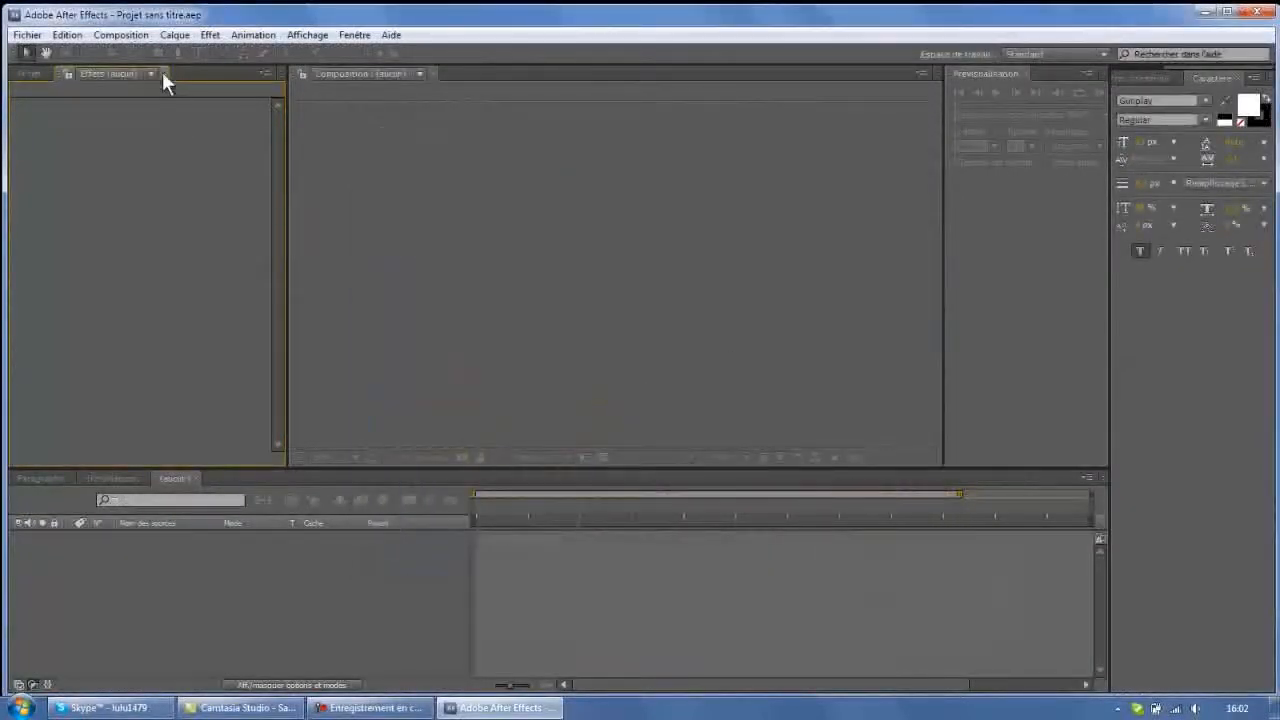
{"action": "left_click", "coordinate": [120, 34]}
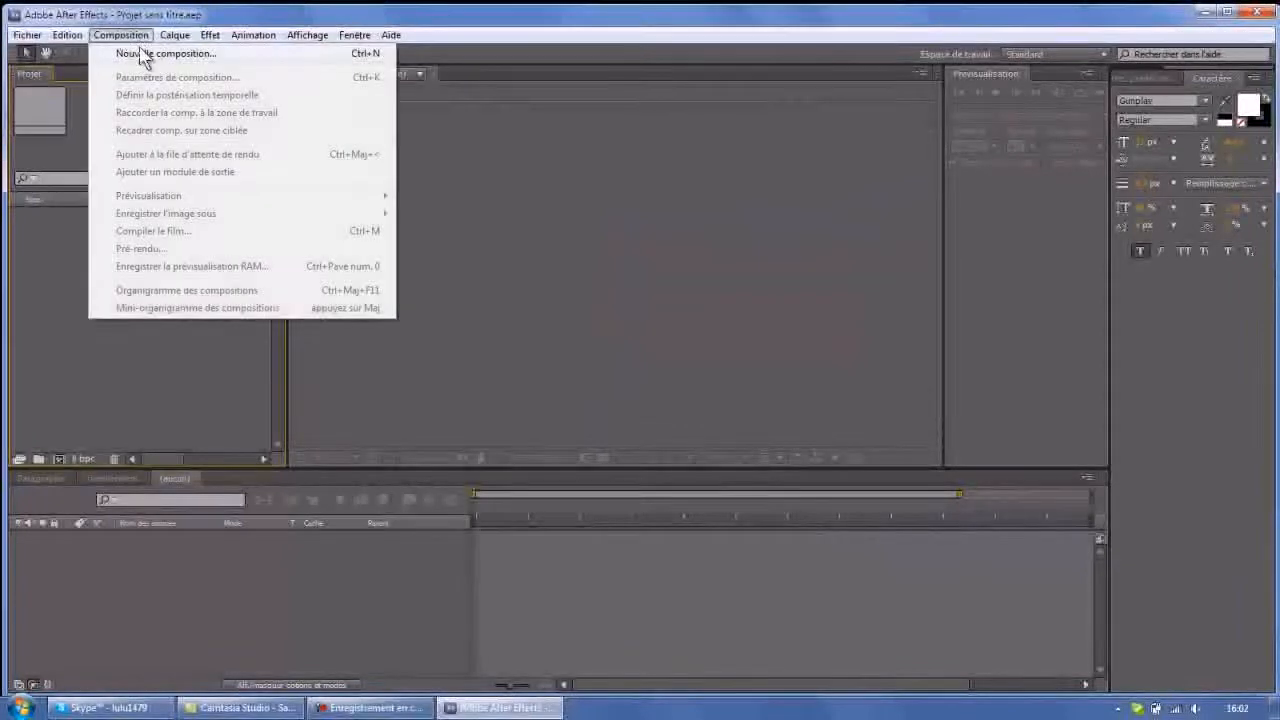
{"action": "left_click", "coordinate": [149, 49]}
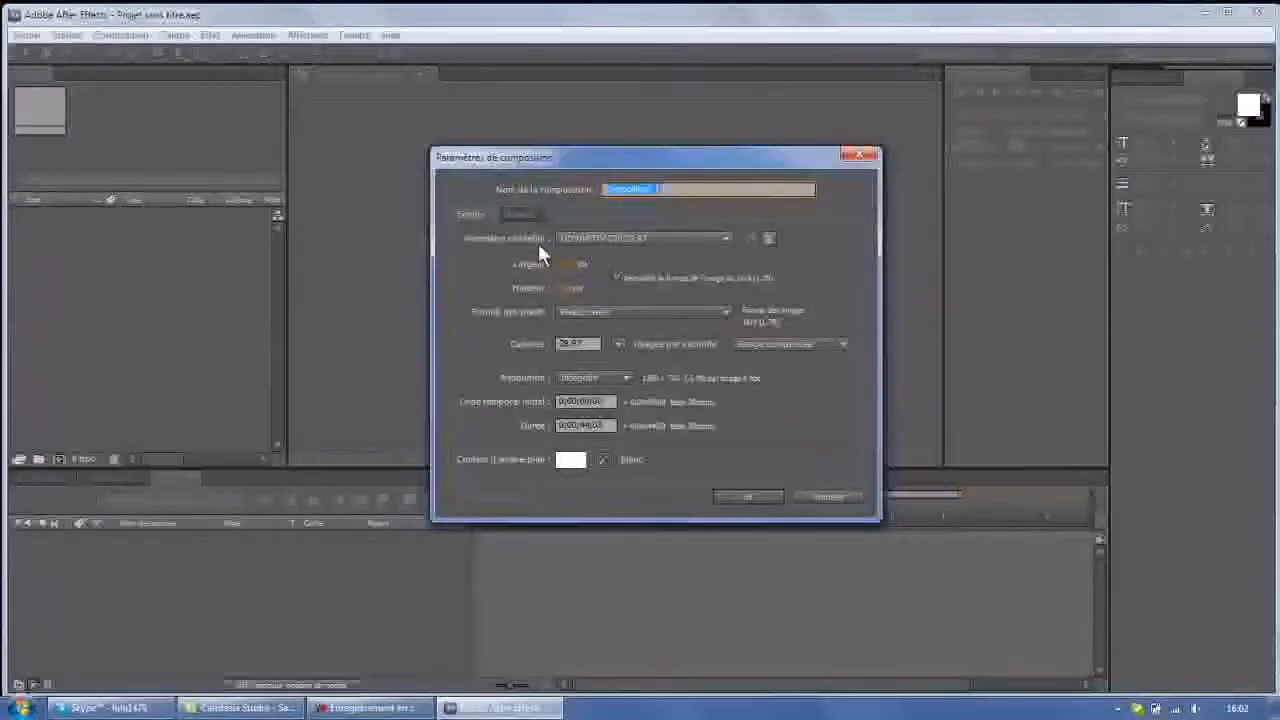
{"action": "left_click", "coordinate": [684, 239]}
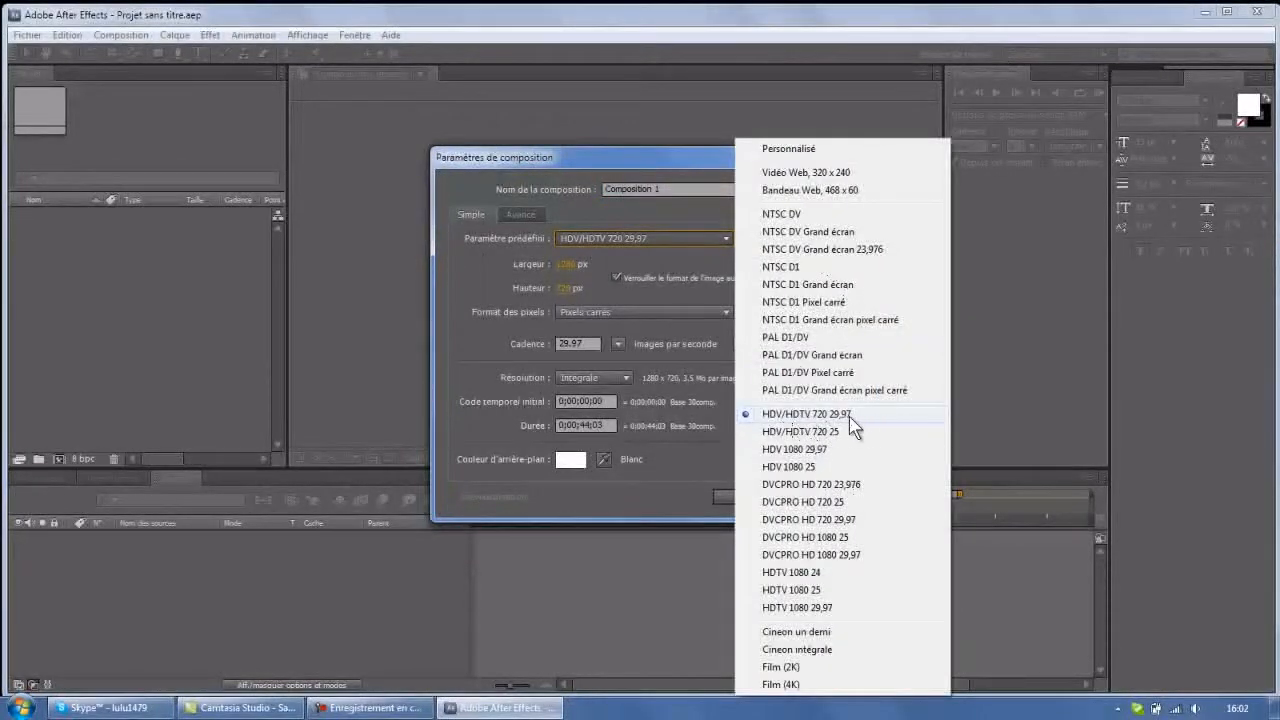
{"action": "left_click", "coordinate": [450, 275]}
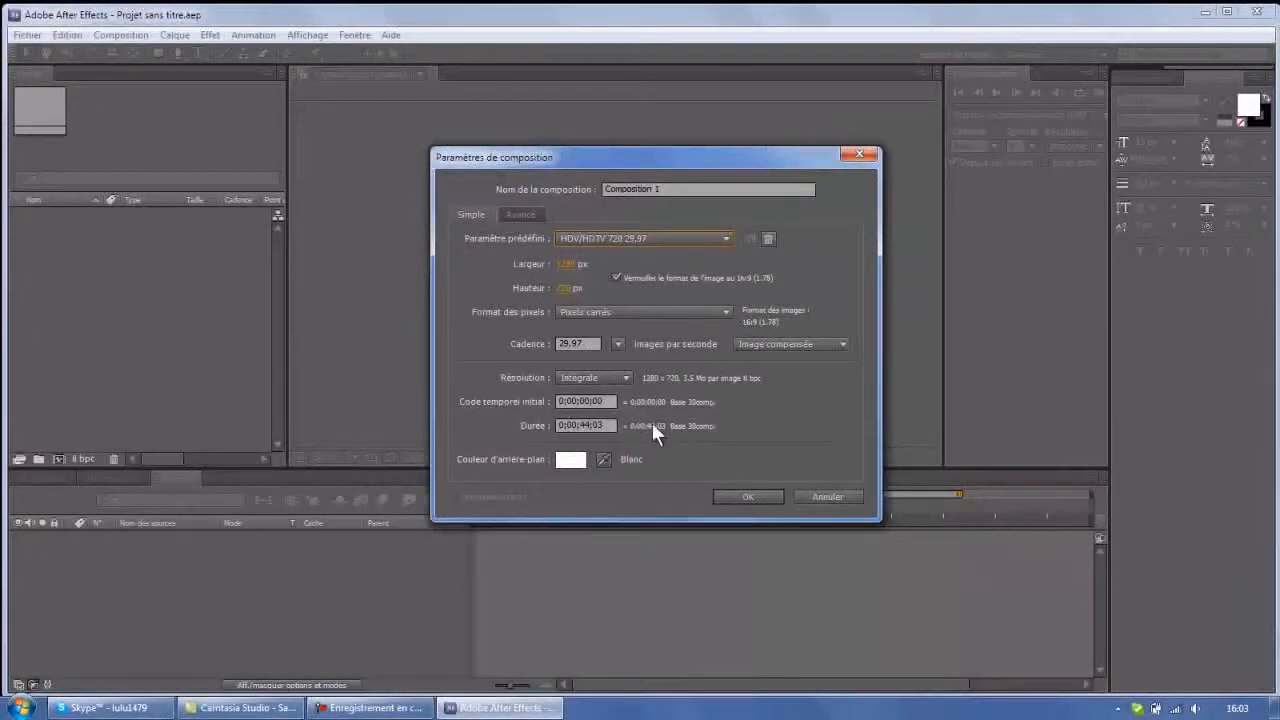
{"action": "left_click", "coordinate": [566, 461]}
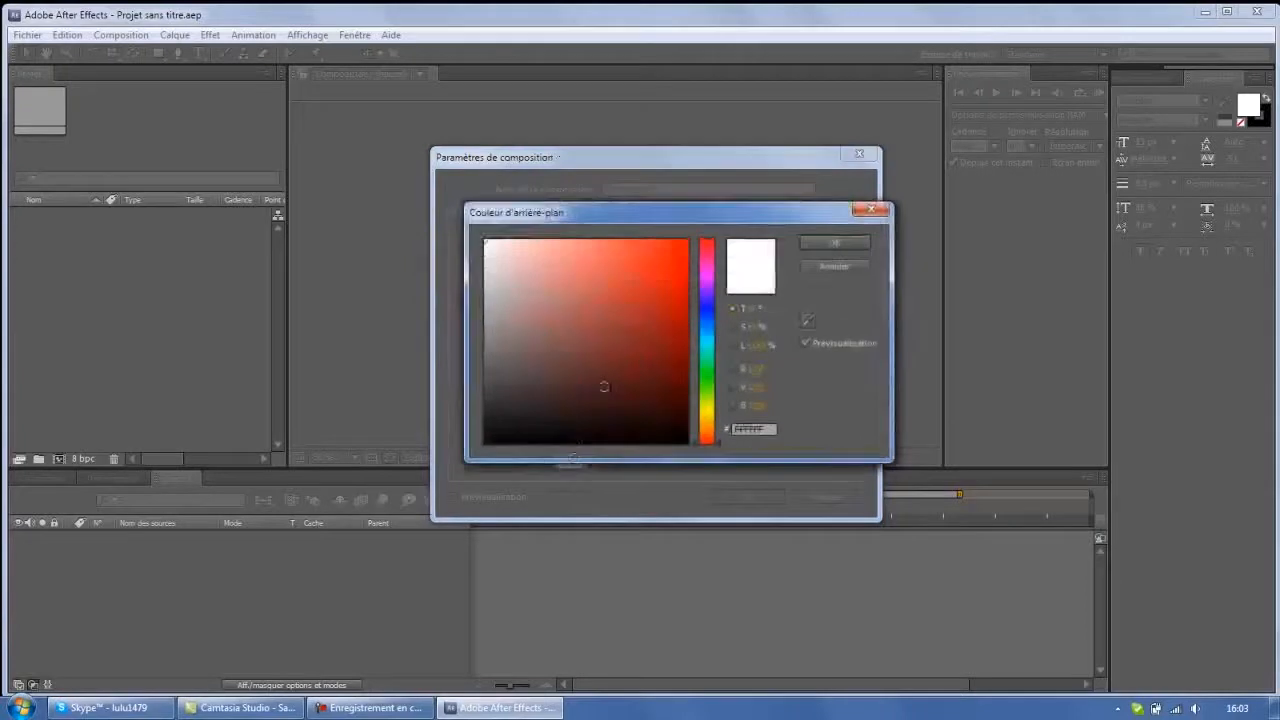
{"action": "left_click", "coordinate": [812, 242]}
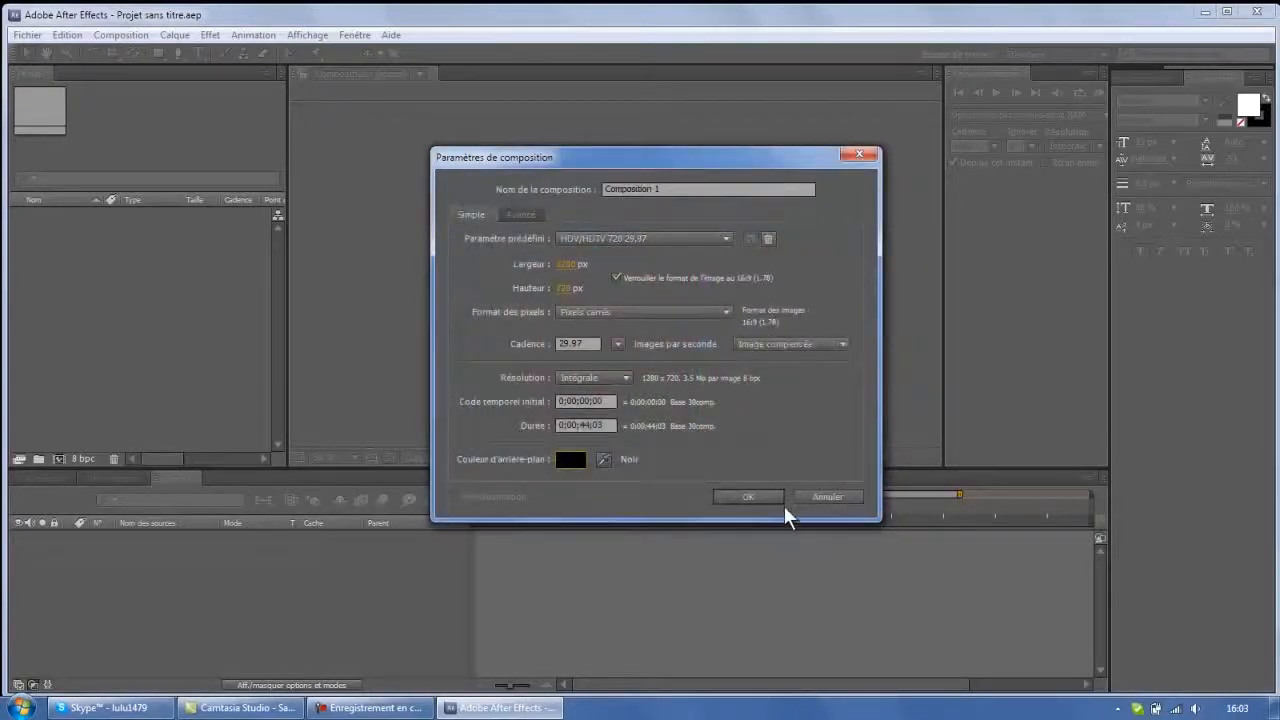
{"action": "left_click", "coordinate": [750, 497]}
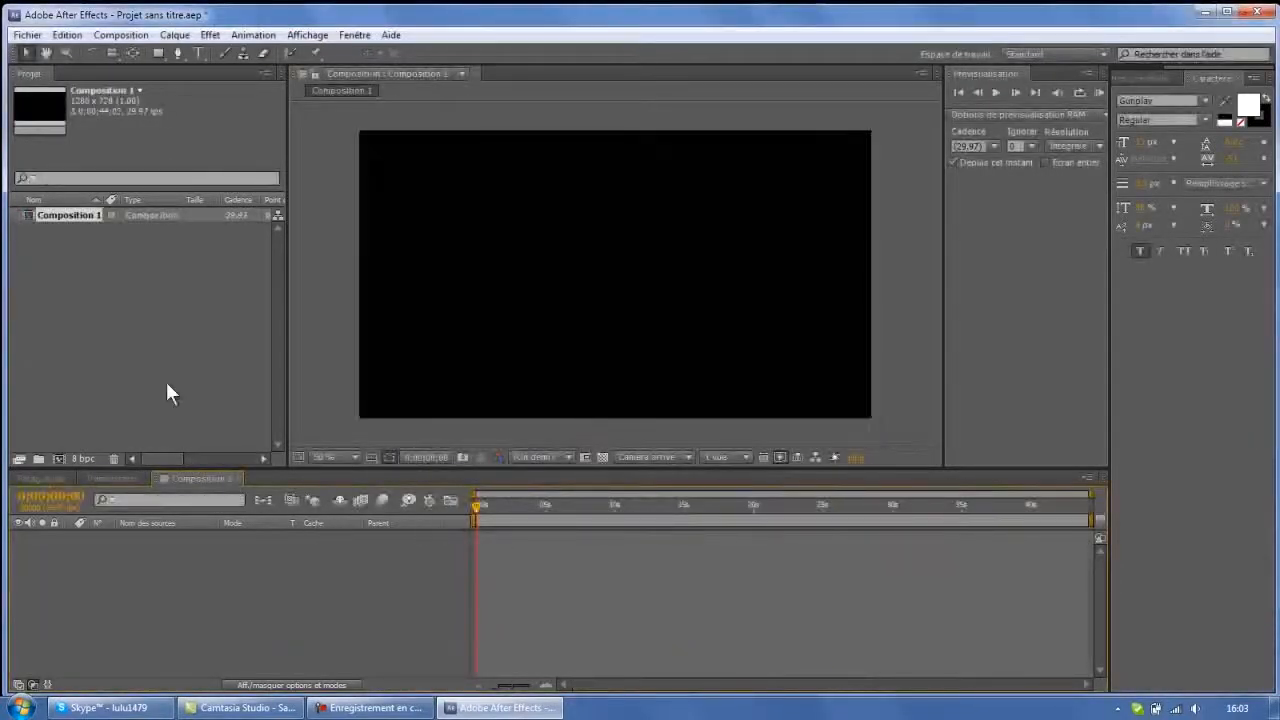
Import the clip ZiqoCam's 1.mp4 from the Videos library into the project
{"action": "left_click", "coordinate": [138, 320]}
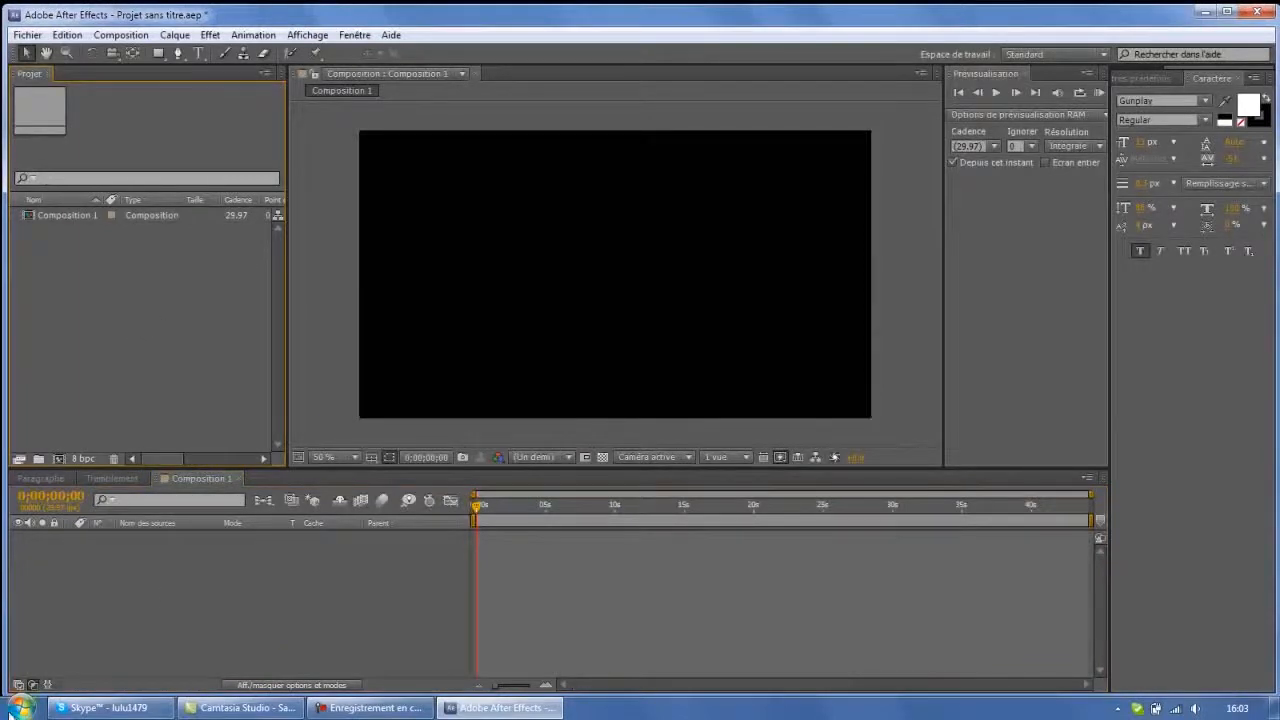
{"action": "left_click", "coordinate": [21, 708]}
{"action": "left_click", "coordinate": [294, 432]}
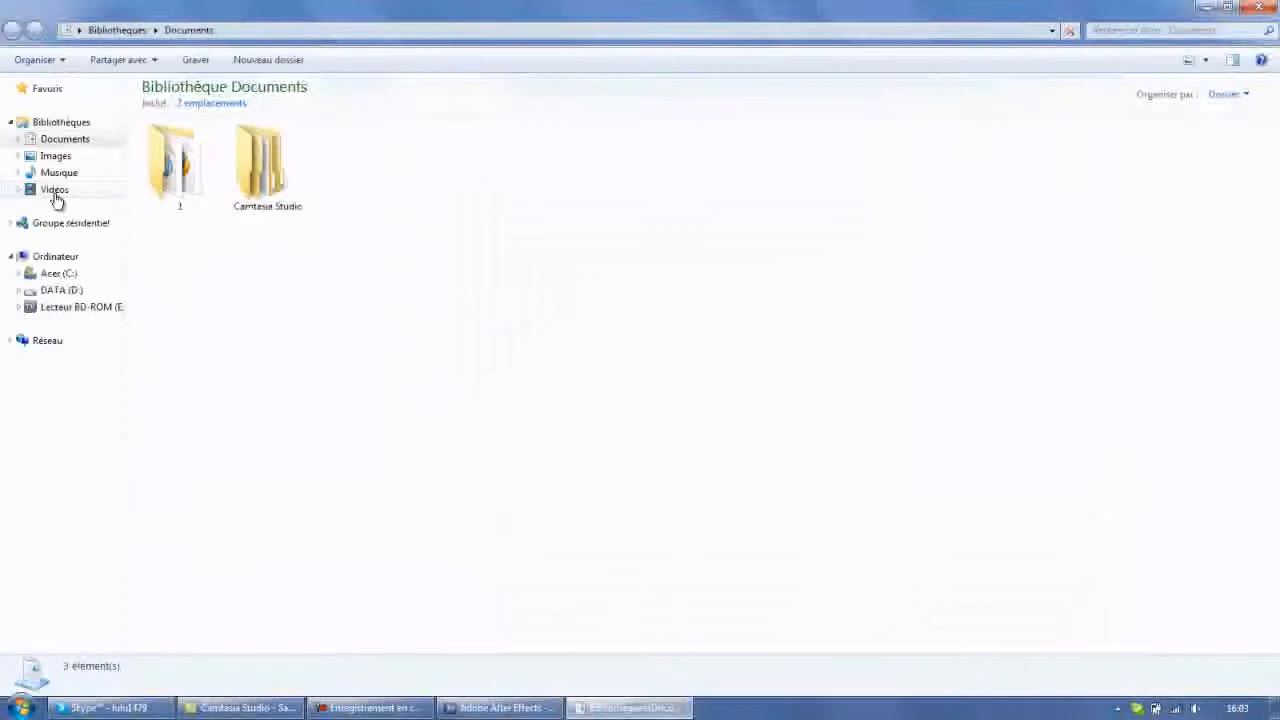
{"action": "left_click", "coordinate": [55, 192]}
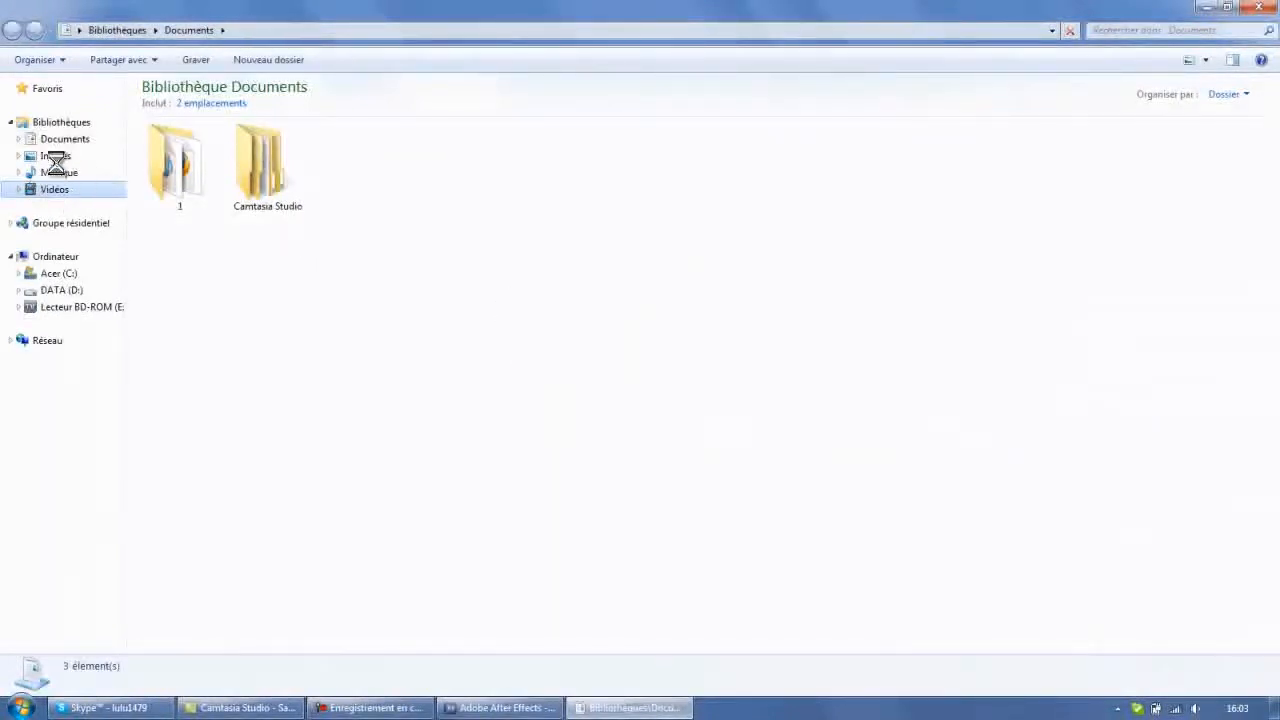
{"action": "left_click_drag", "start_coordinate": [616, 370], "coordinate": [89, 244]}
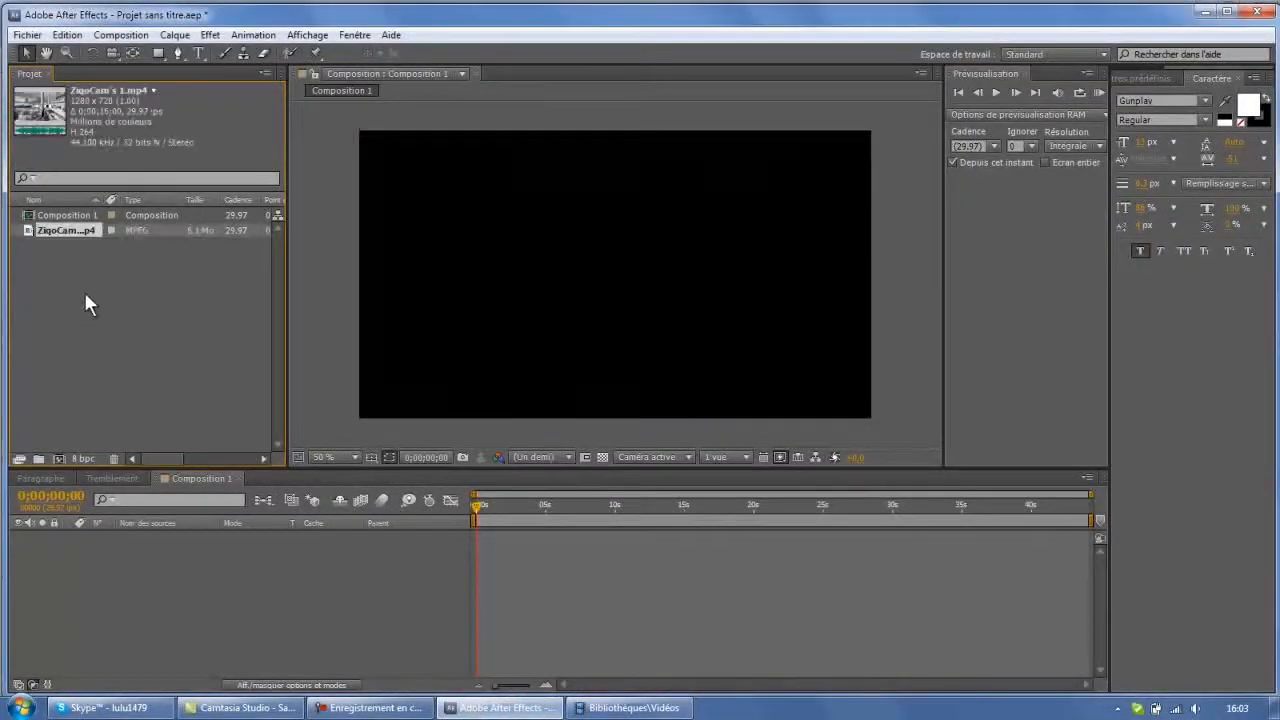
Place ZiqoCam's 1.mp4 in the Composition 1 timeline, preview it briefly and return to the first frame
{"action": "left_click_drag", "start_coordinate": [60, 227], "coordinate": [168, 588]}
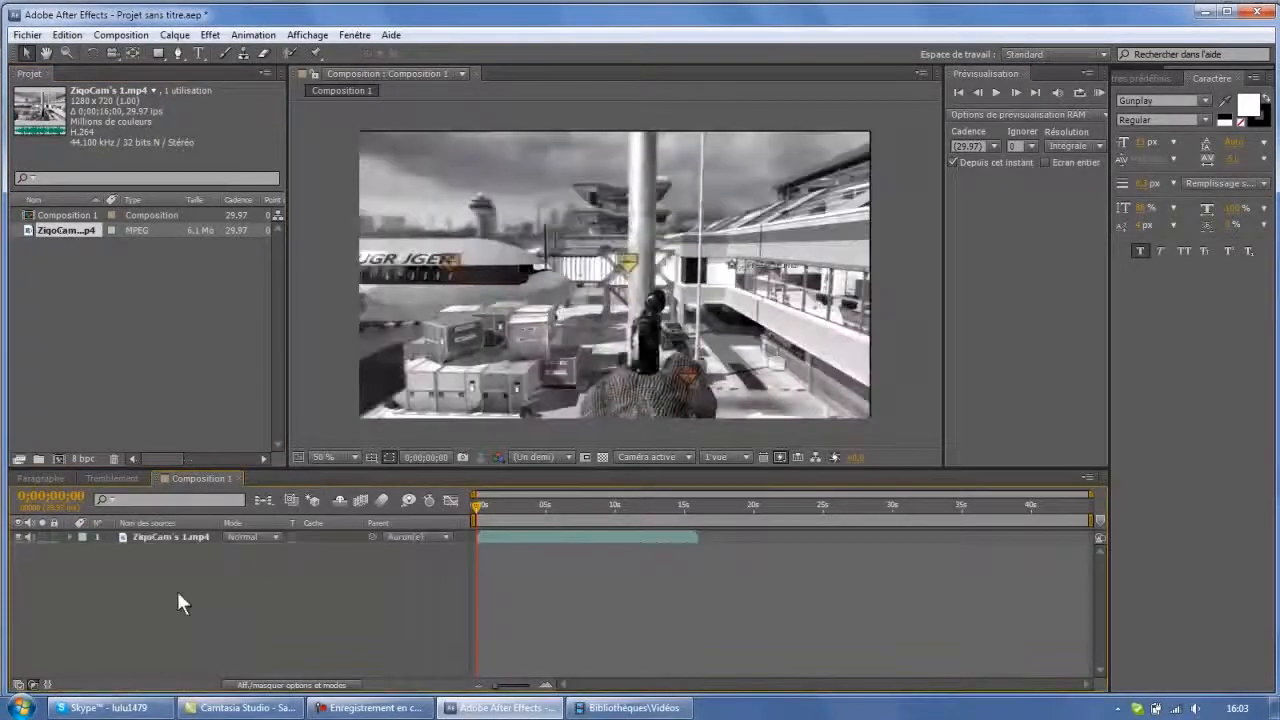
{"action": "left_click", "coordinate": [996, 93]}
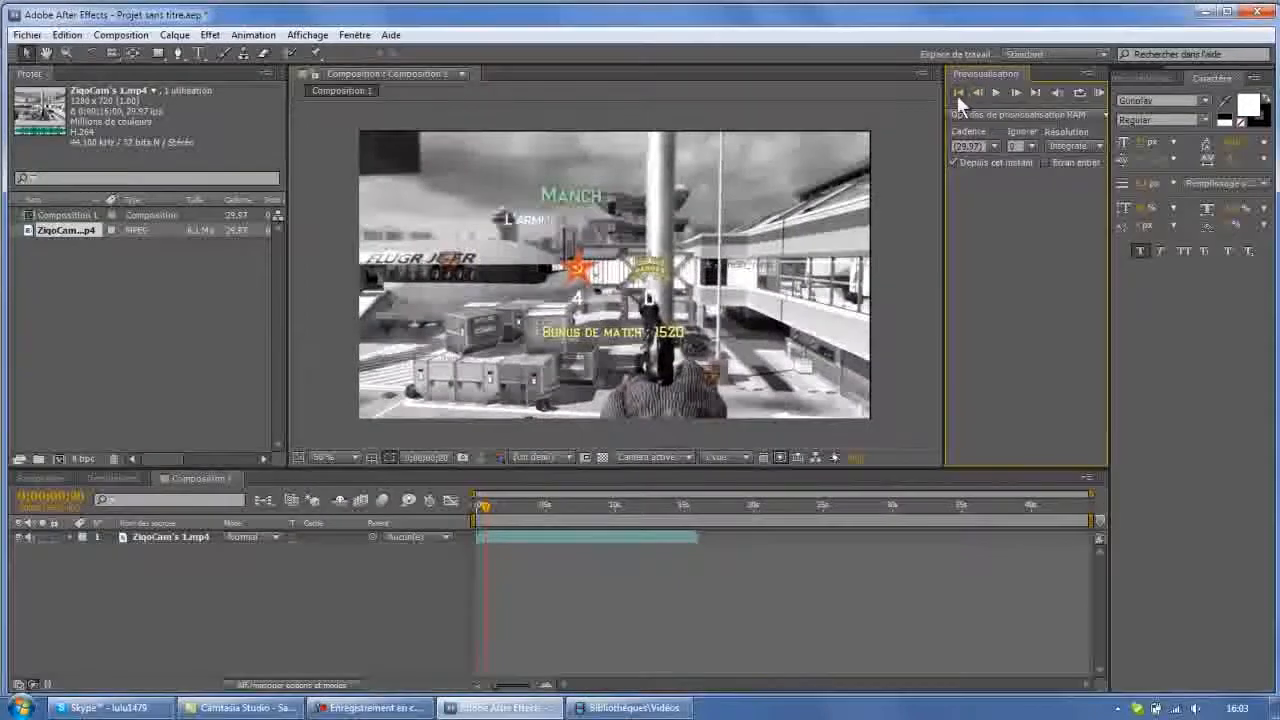
{"action": "left_click", "coordinate": [957, 93]}
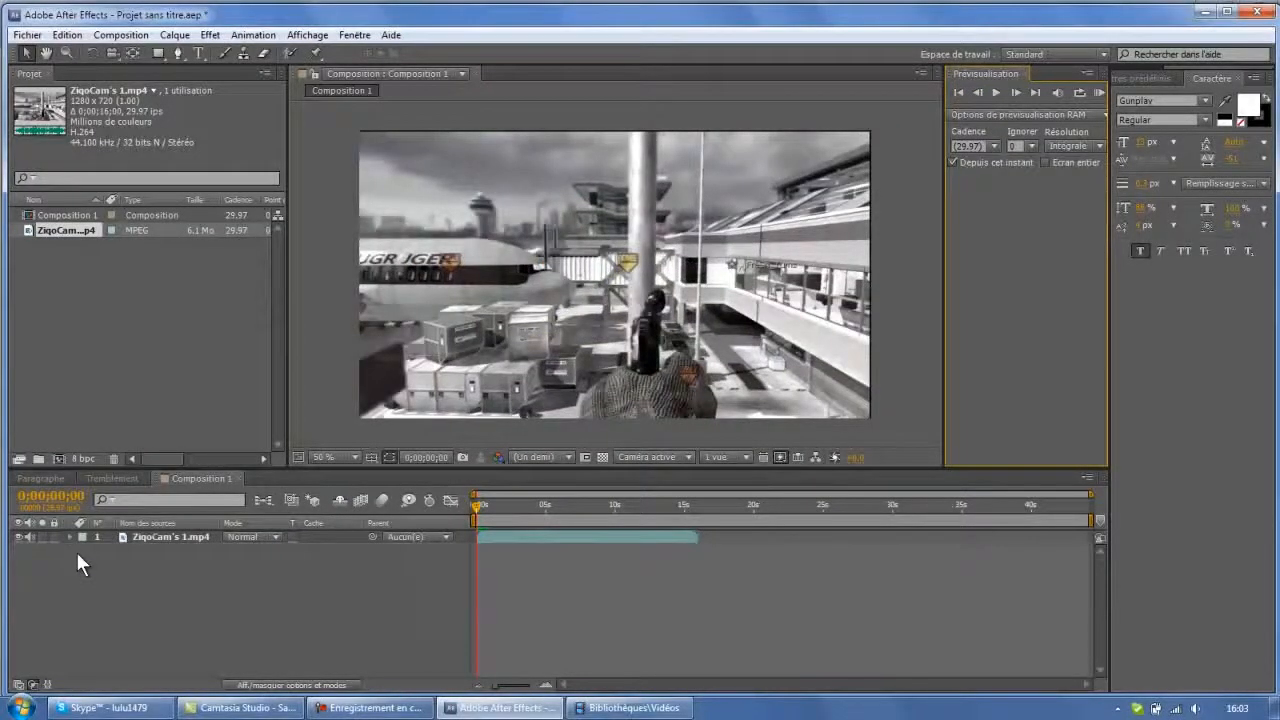
Add an adjustment layer above the clip in Composition 1
{"action": "left_click", "coordinate": [127, 585]}
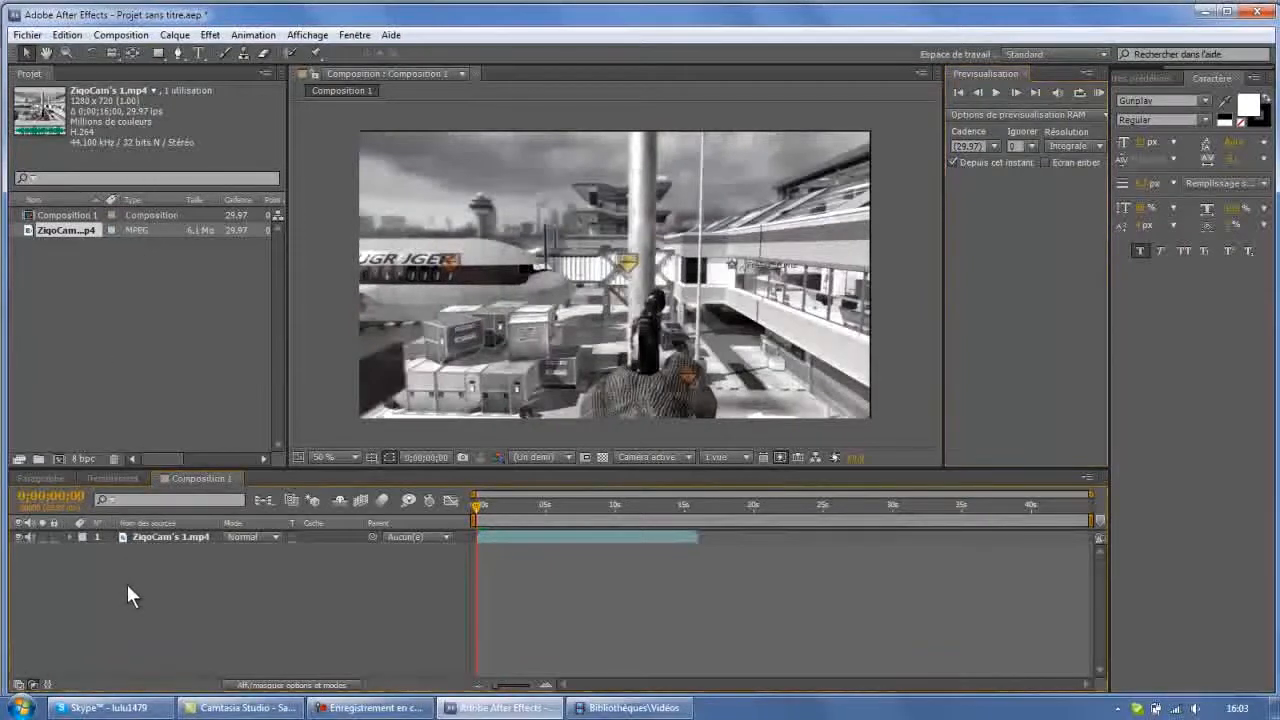
{"action": "key", "text": "ctrl+alt+y"}
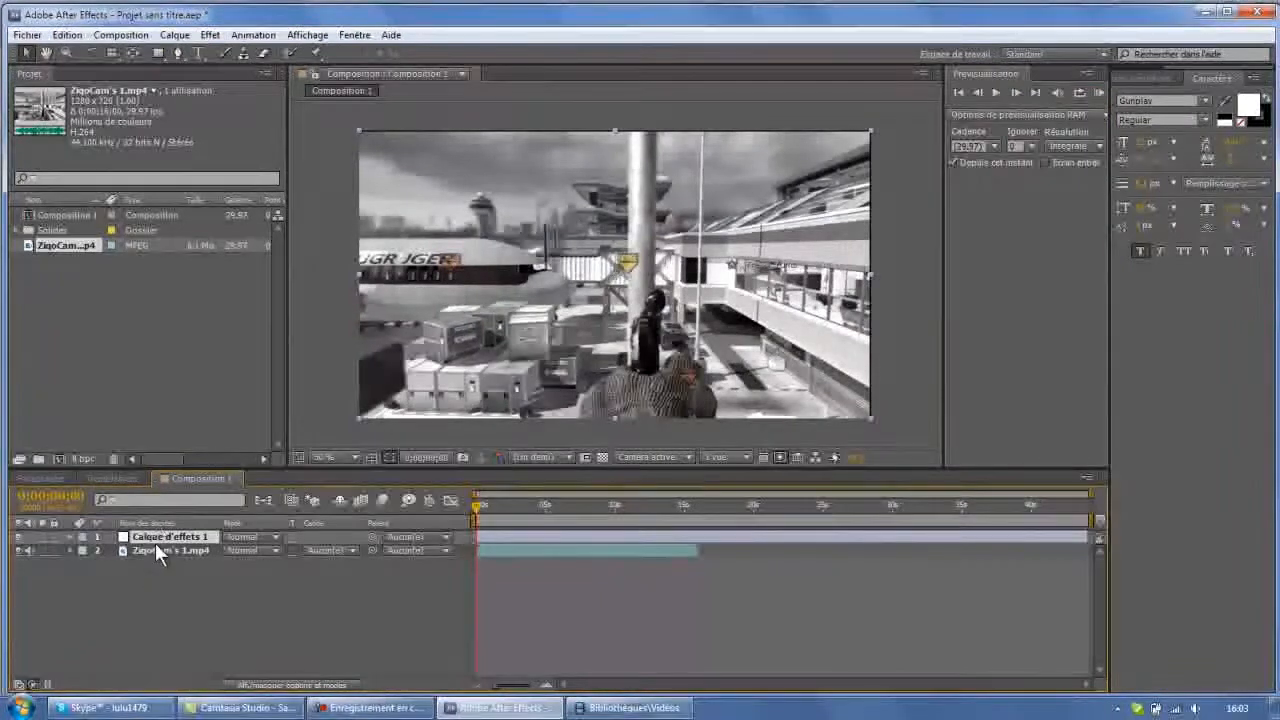
{"action": "left_click", "coordinate": [176, 35]}
{"action": "mouse_move", "coordinate": [198, 53]}
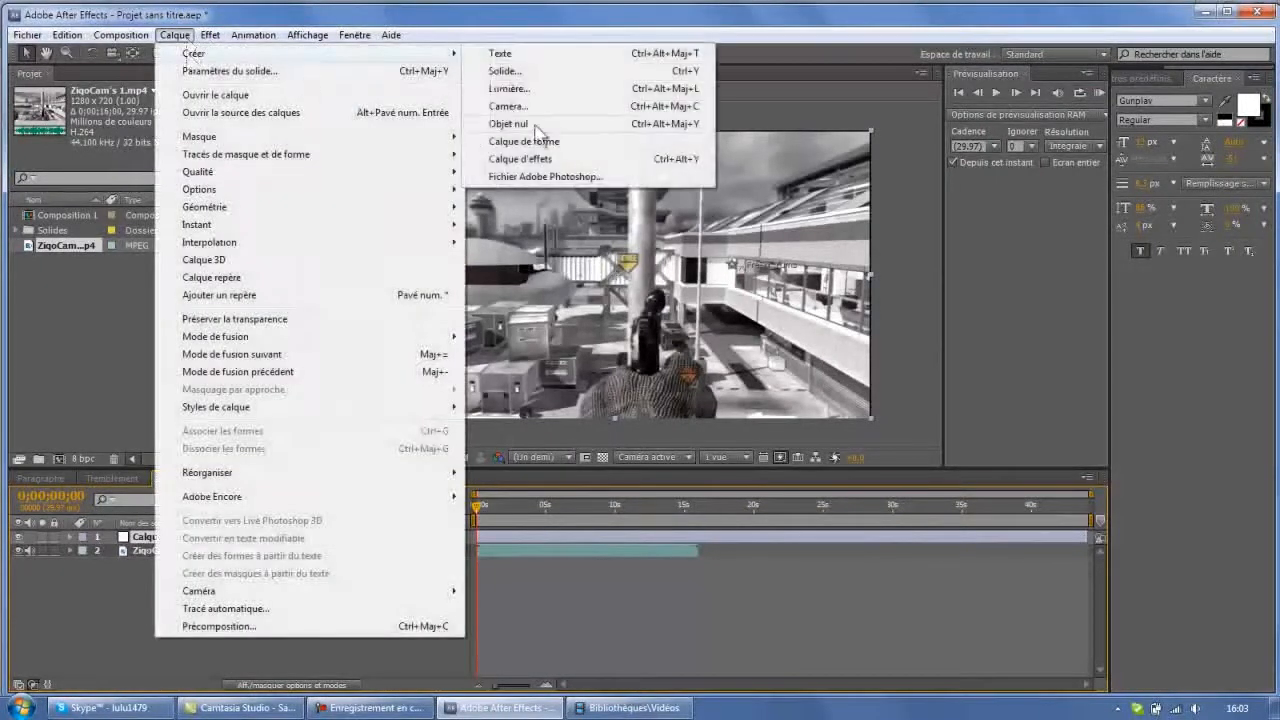
{"action": "left_click", "coordinate": [161, 131]}
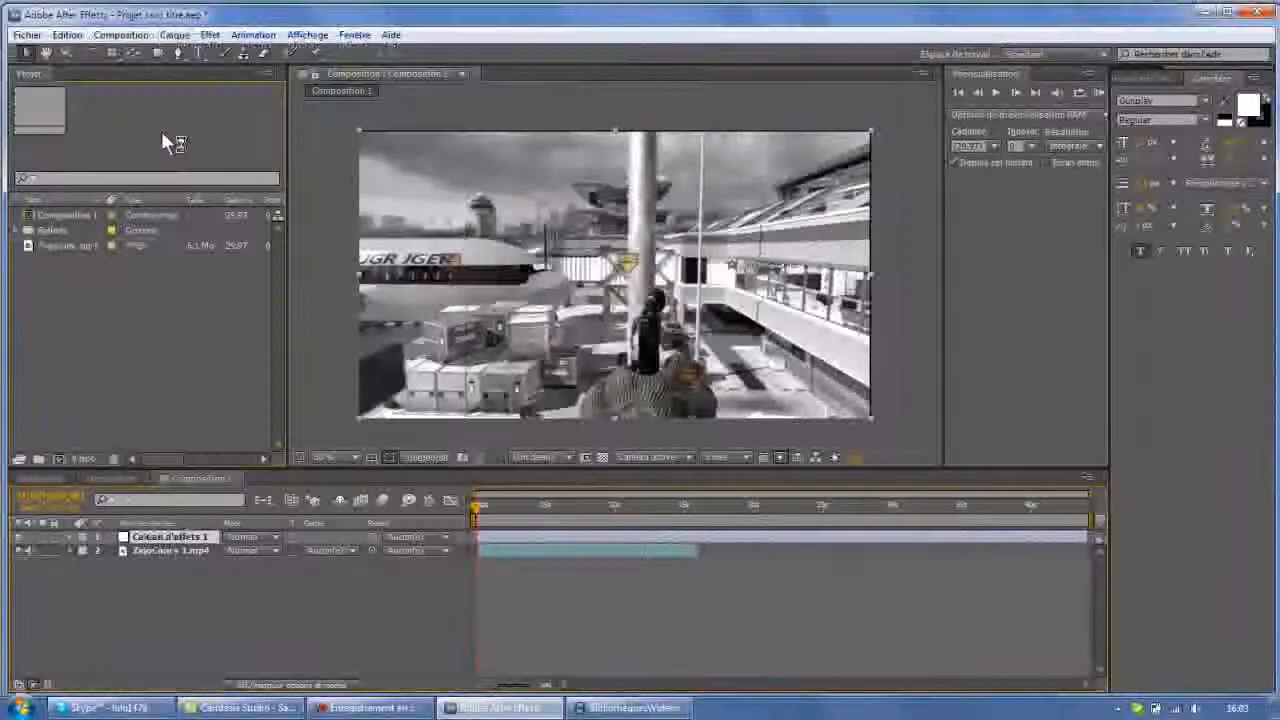
Apply the CC Lens distortion effect to the adjustment layer
{"action": "left_click", "coordinate": [209, 36]}
{"action": "left_click", "coordinate": [98, 588]}
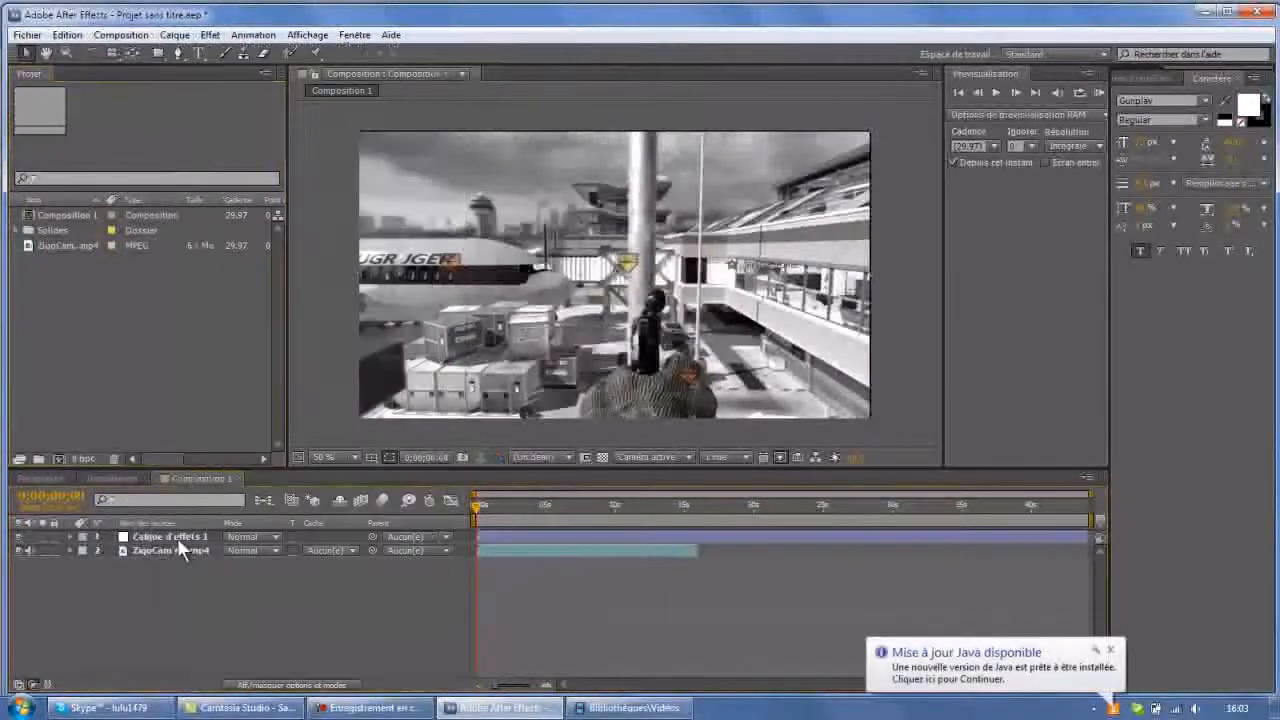
{"action": "left_click", "coordinate": [177, 538]}
{"action": "left_click", "coordinate": [210, 35]}
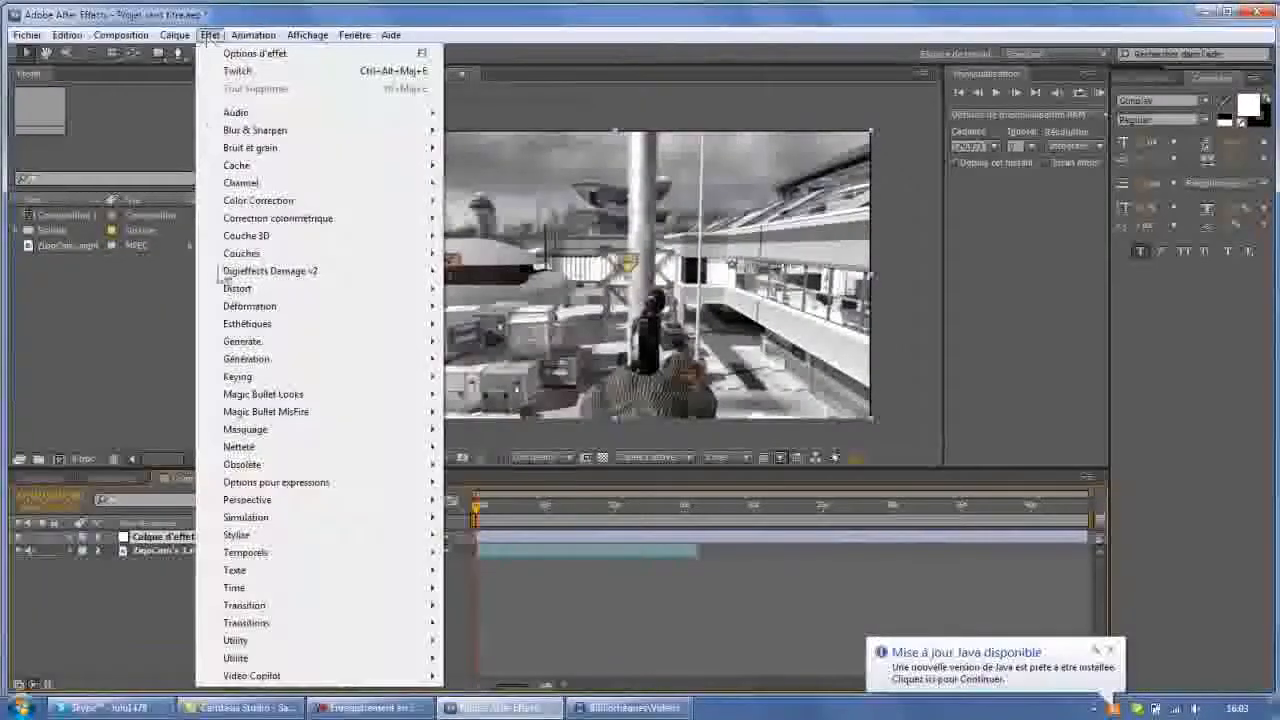
{"action": "mouse_move", "coordinate": [330, 289]}
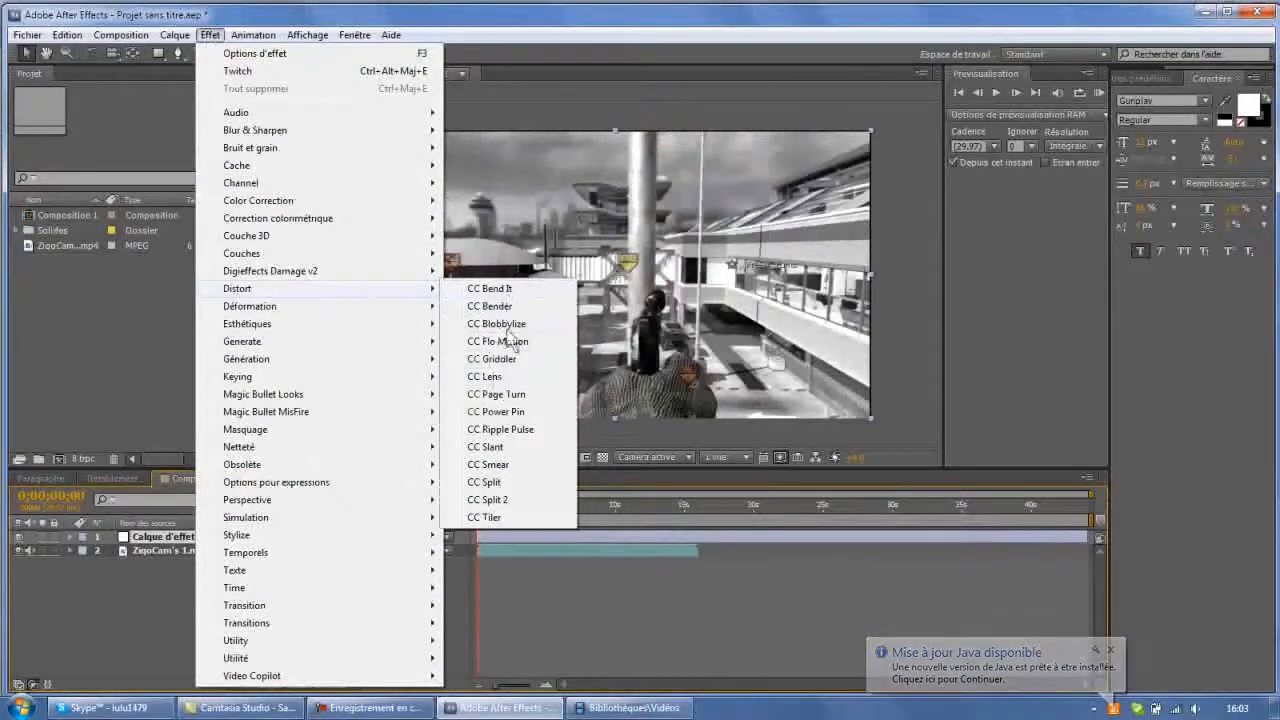
{"action": "left_click", "coordinate": [500, 378]}
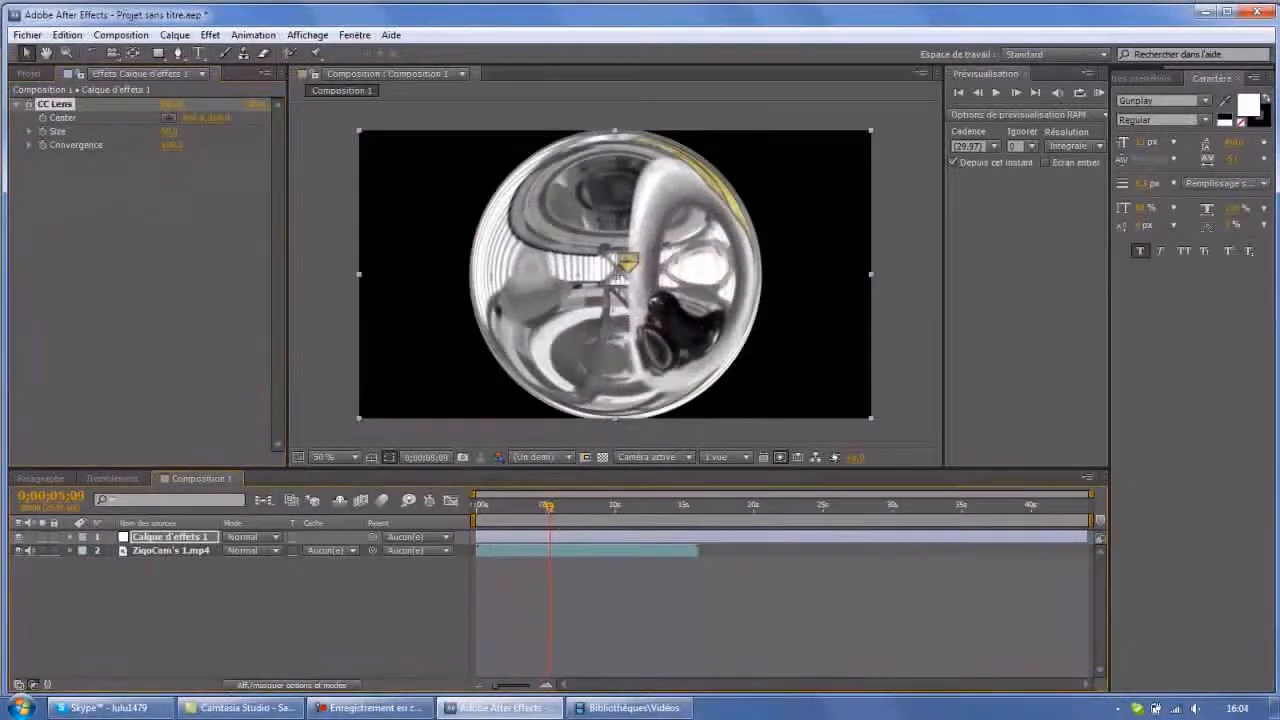
Scrub through the clip and trim the adjustment layer's start to about the 10-second mark
{"action": "left_click_drag", "start_coordinate": [548, 506], "coordinate": [562, 506]}
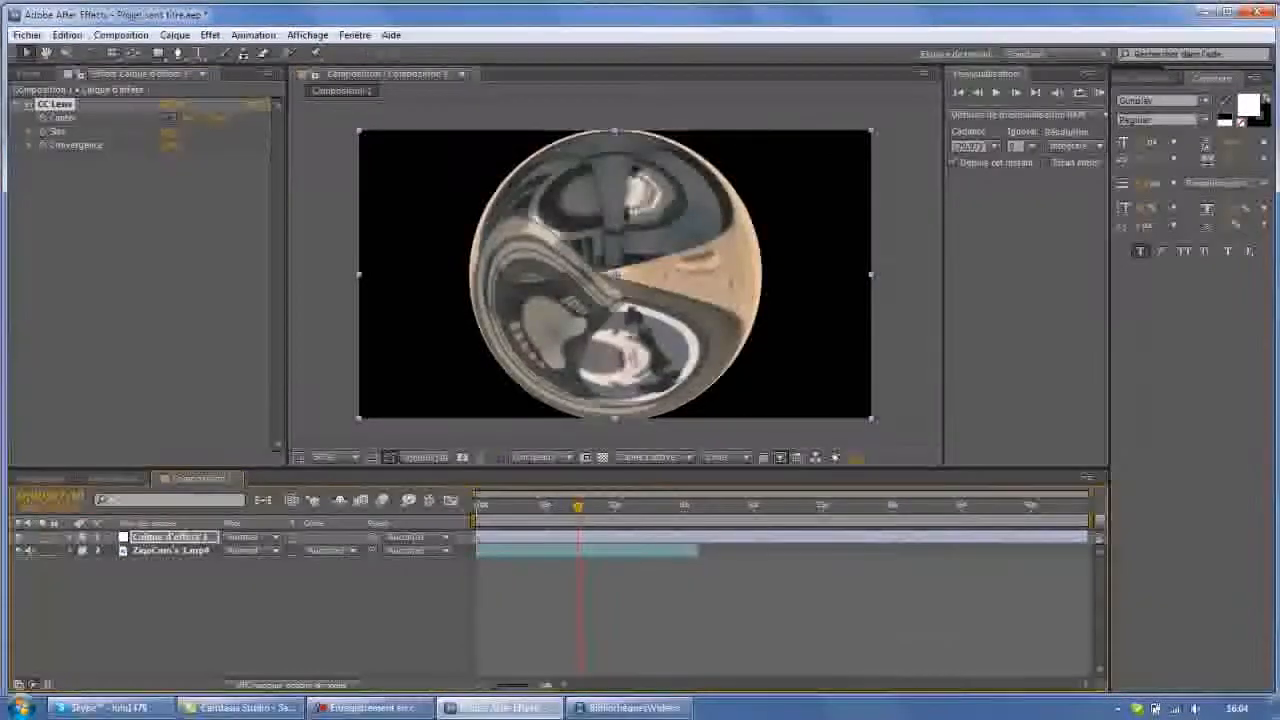
{"action": "left_click_drag", "start_coordinate": [482, 537], "coordinate": [600, 507]}
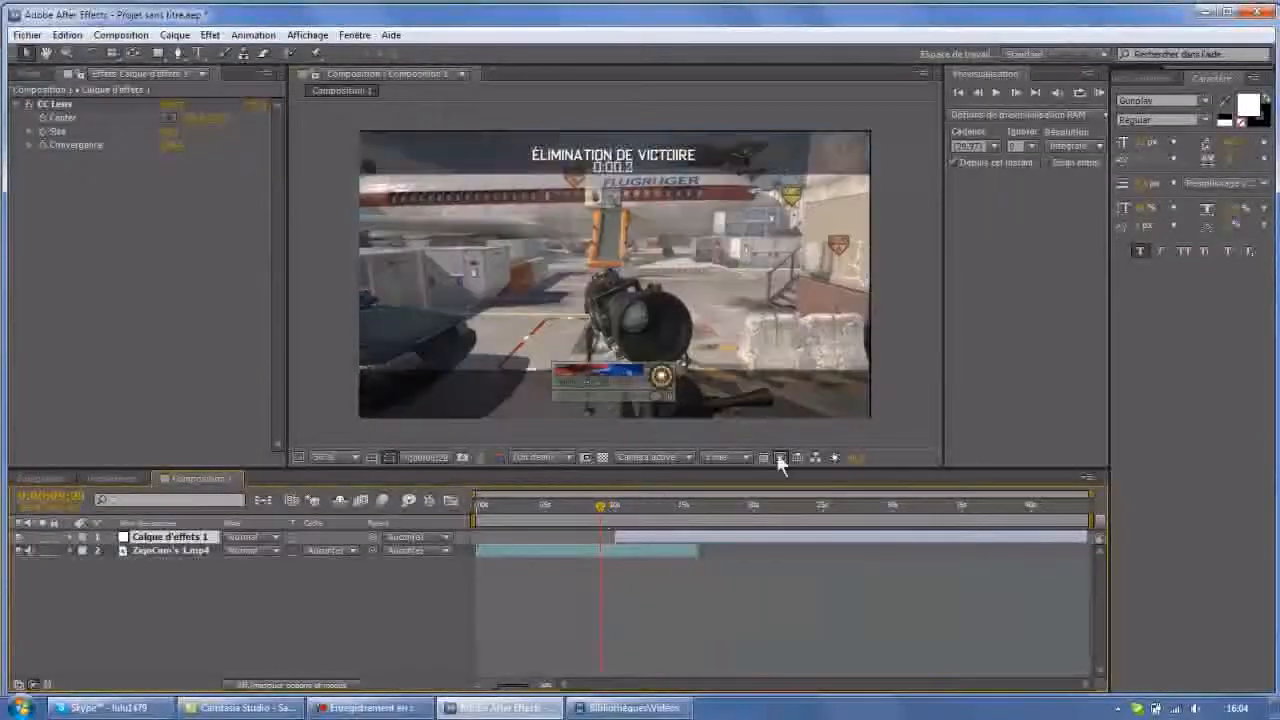
Step the current time back to 0;00;08;10 and slide the adjustment layer so that it starts there
{"action": "left_click", "coordinate": [977, 92]}
{"action": "left_click", "coordinate": [977, 92]}
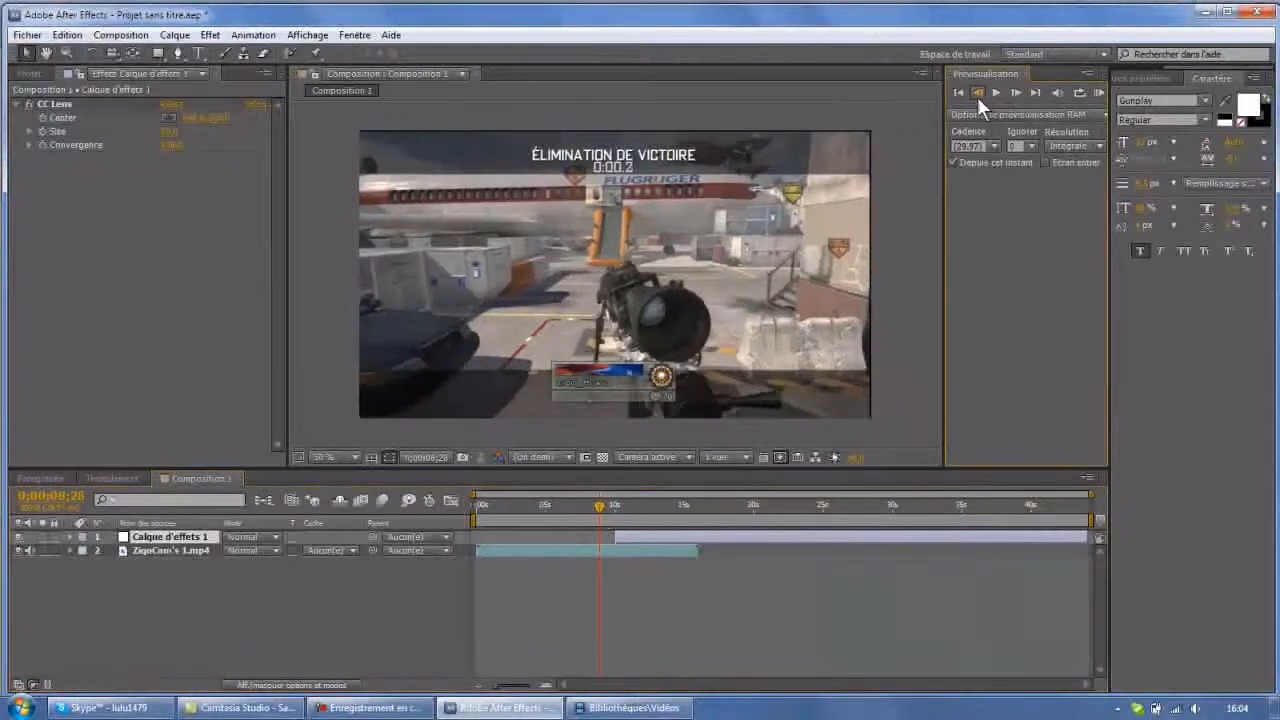
{"action": "left_click", "coordinate": [977, 92]}
{"action": "left_click", "coordinate": [977, 92]}
{"action": "left_click", "coordinate": [977, 92]}
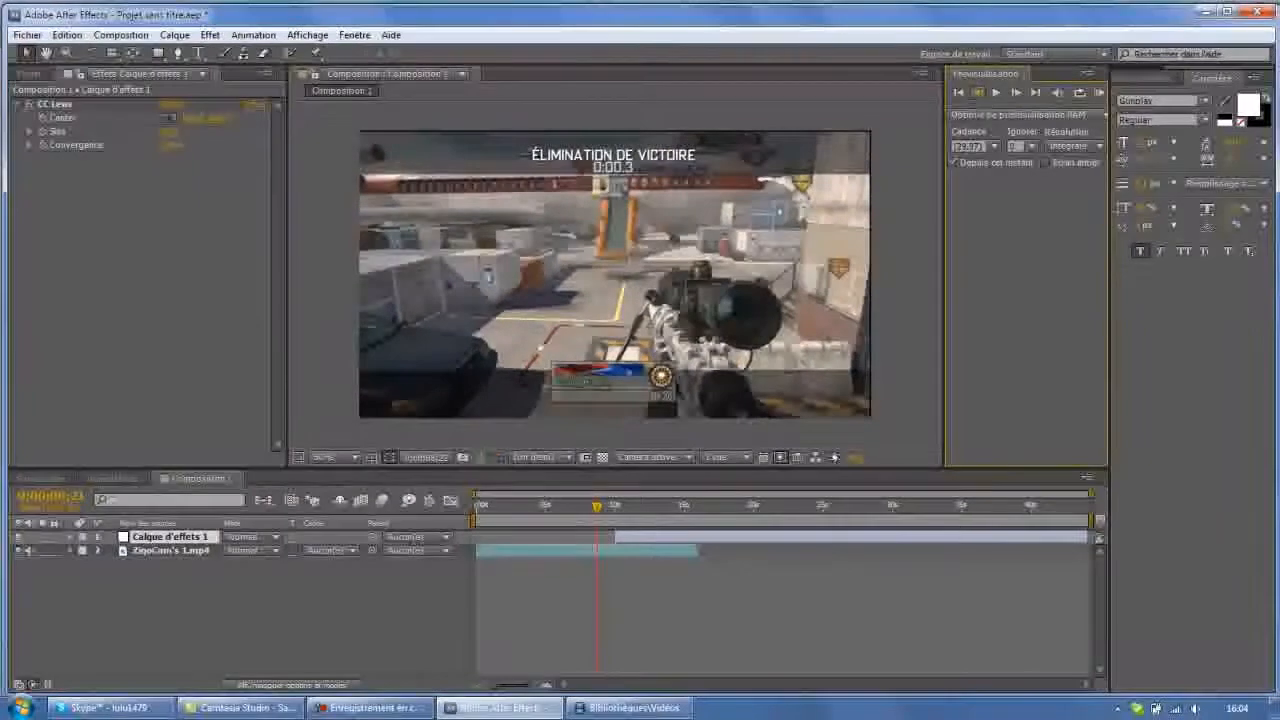
{"action": "left_click", "coordinate": [977, 92]}
{"action": "left_click", "coordinate": [977, 92]}
{"action": "left_click", "coordinate": [977, 92]}
{"action": "left_click", "coordinate": [977, 92]}
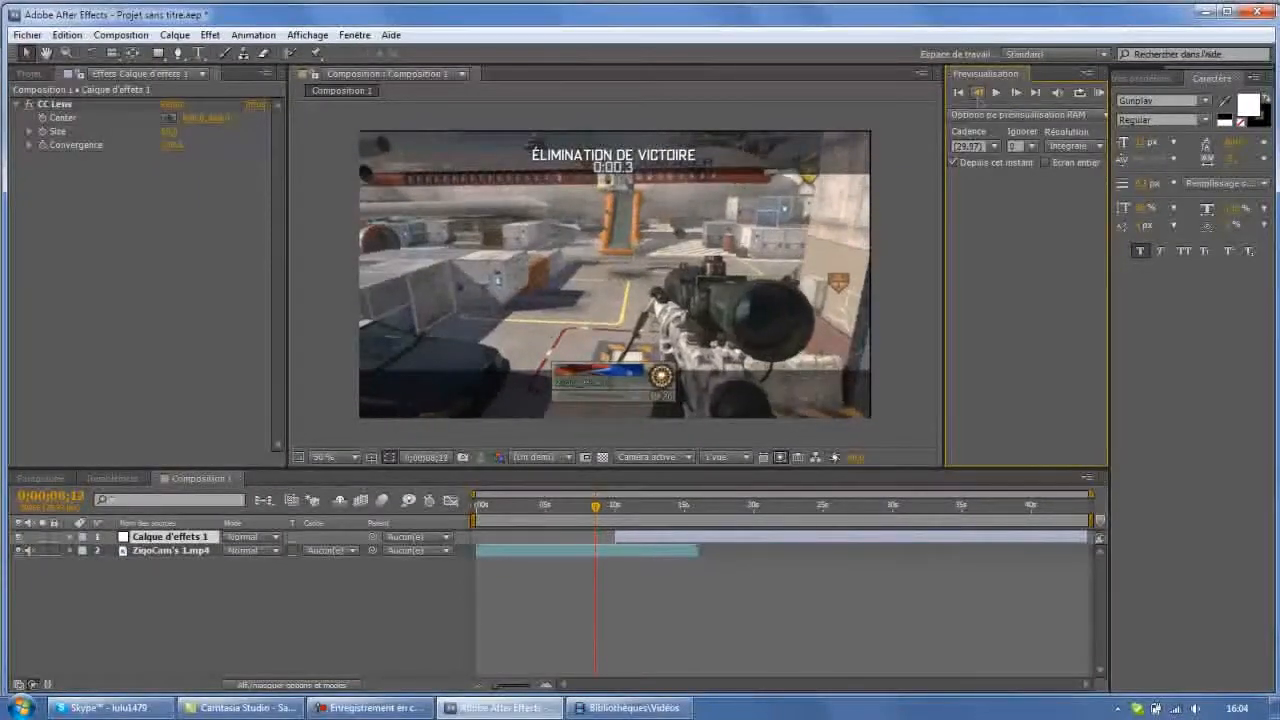
{"action": "left_click", "coordinate": [977, 92]}
{"action": "left_click", "coordinate": [977, 92]}
{"action": "left_click", "coordinate": [977, 92]}
{"action": "left_click", "coordinate": [977, 92]}
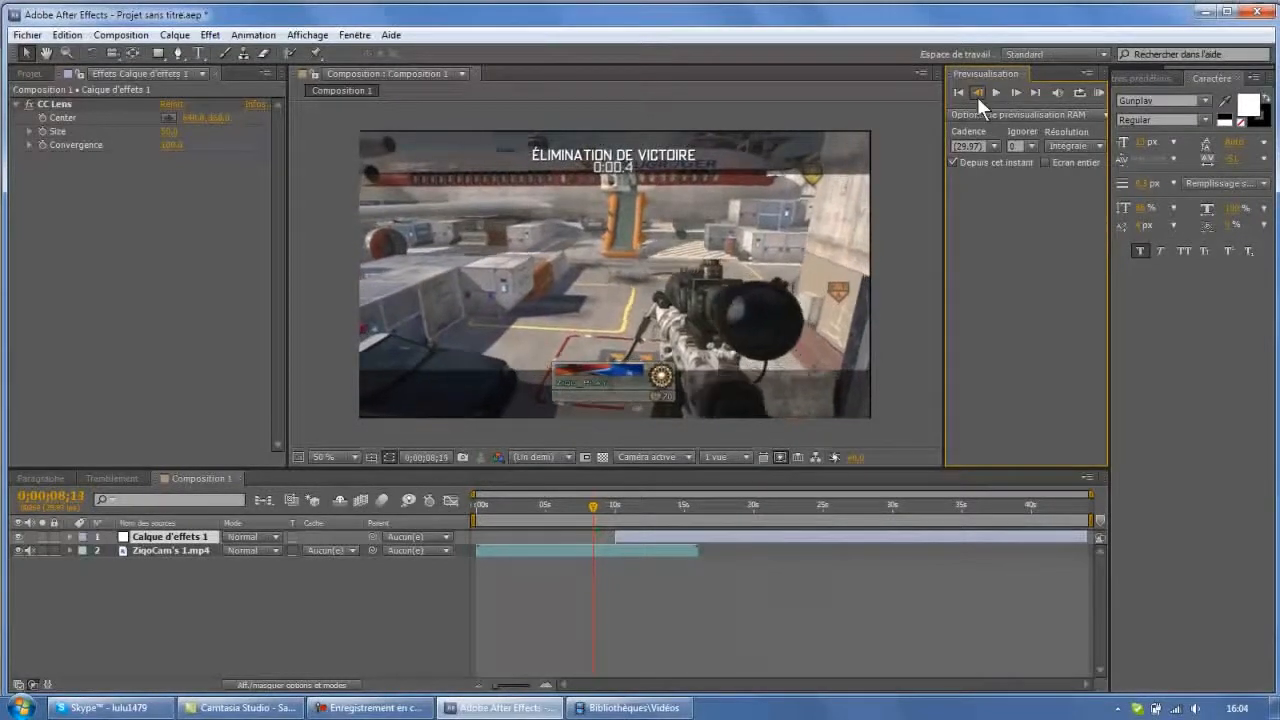
{"action": "left_click", "coordinate": [977, 92]}
{"action": "left_click", "coordinate": [977, 92]}
{"action": "left_click", "coordinate": [977, 92]}
{"action": "left_click", "coordinate": [977, 92]}
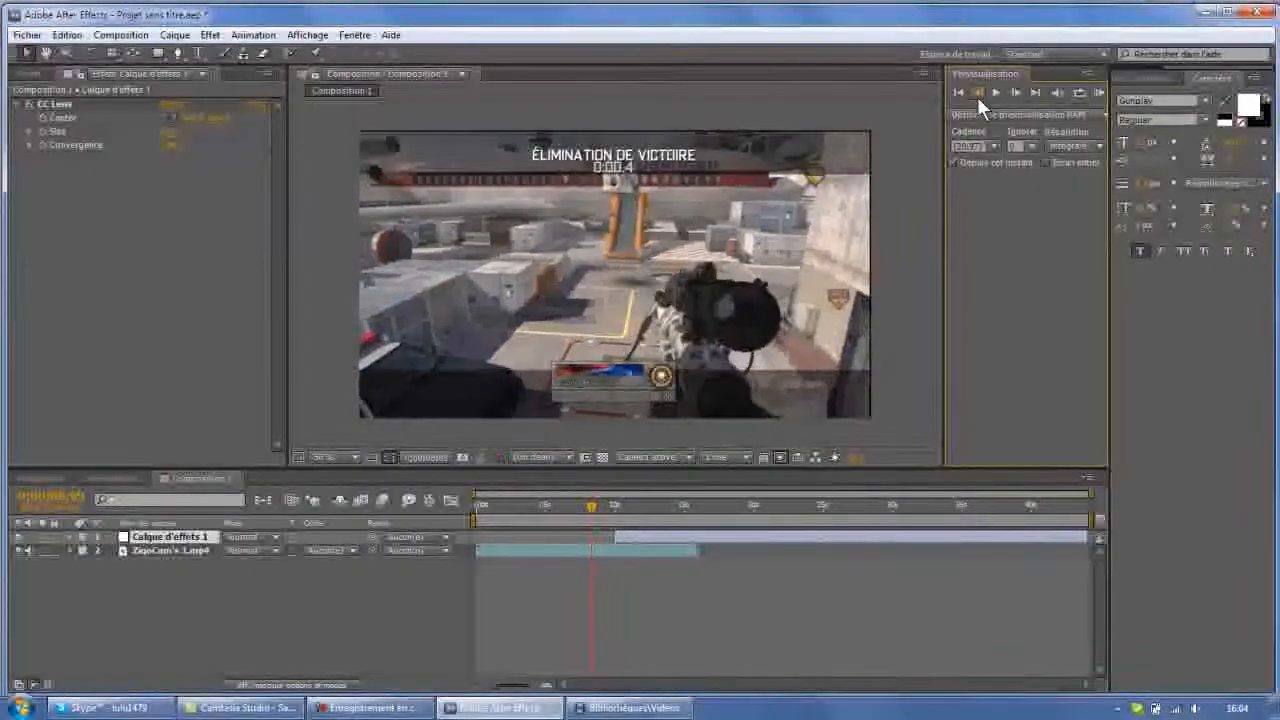
{"action": "left_click", "coordinate": [1016, 94]}
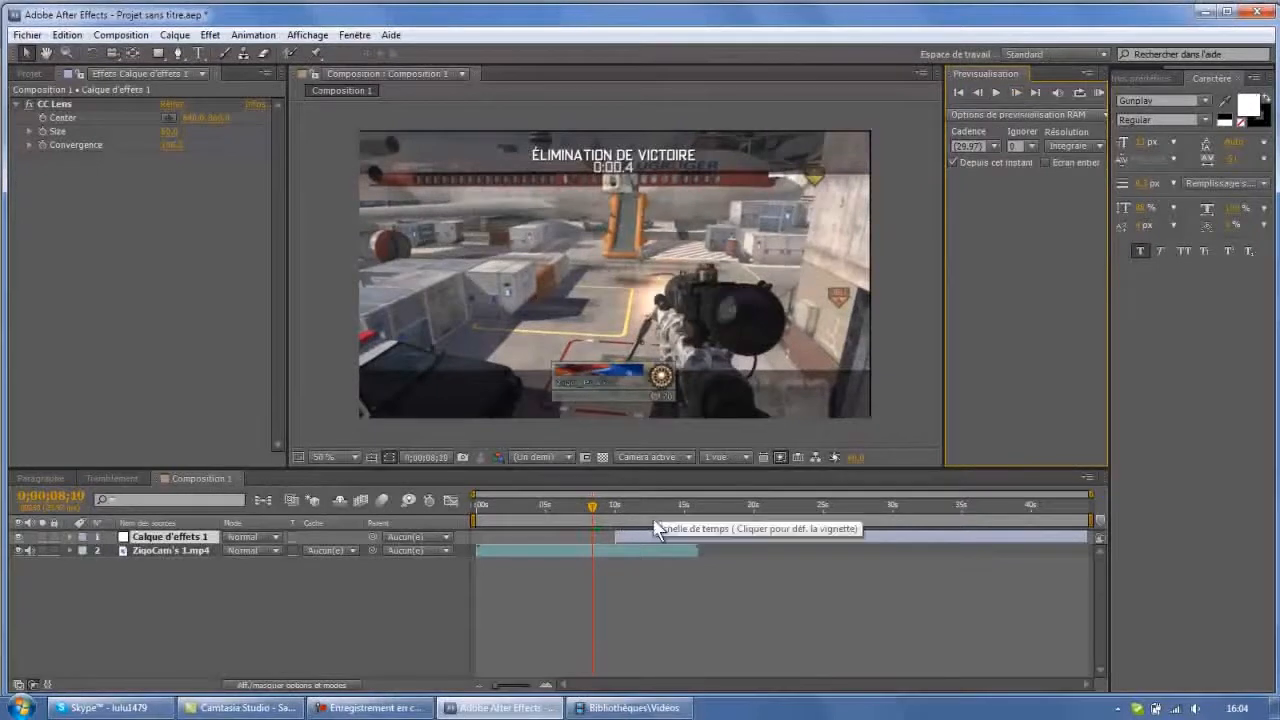
{"action": "left_click_drag", "start_coordinate": [667, 539], "coordinate": [644, 544]}
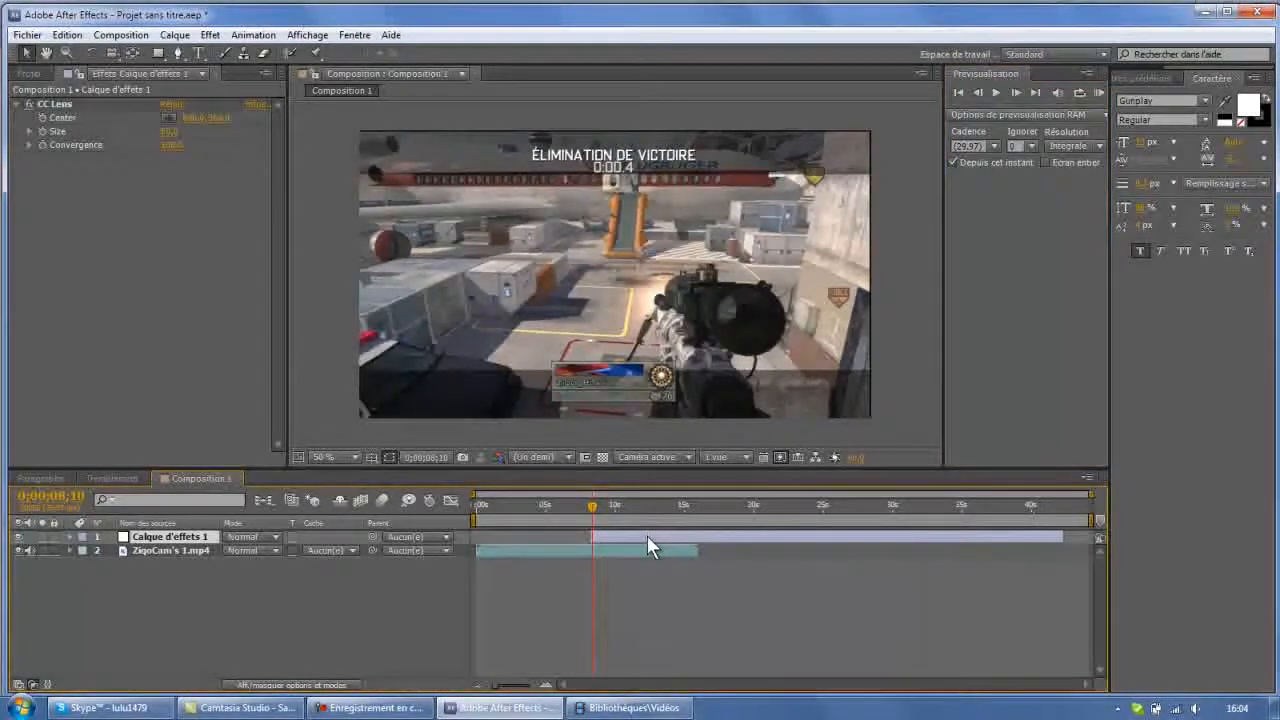
Set the CC Lens Size on the adjustment layer to 40
{"action": "left_click", "coordinate": [70, 537]}
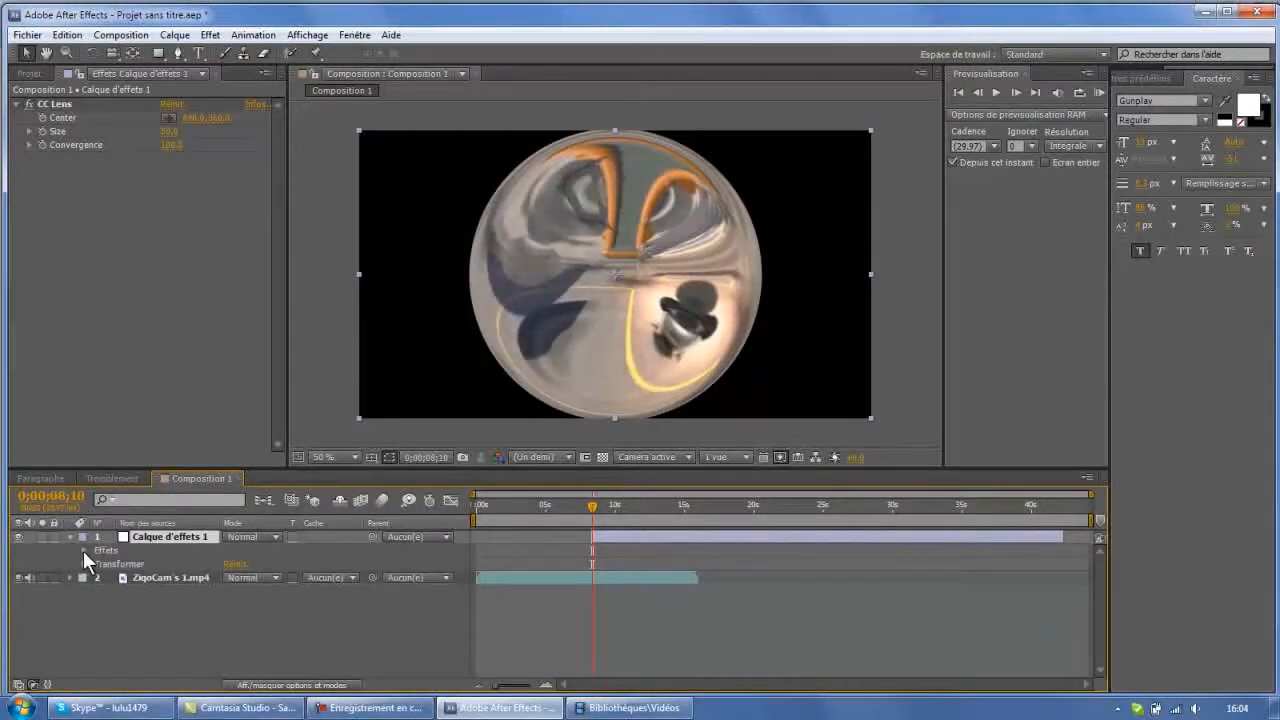
{"action": "left_click", "coordinate": [84, 550]}
{"action": "left_click", "coordinate": [93, 564]}
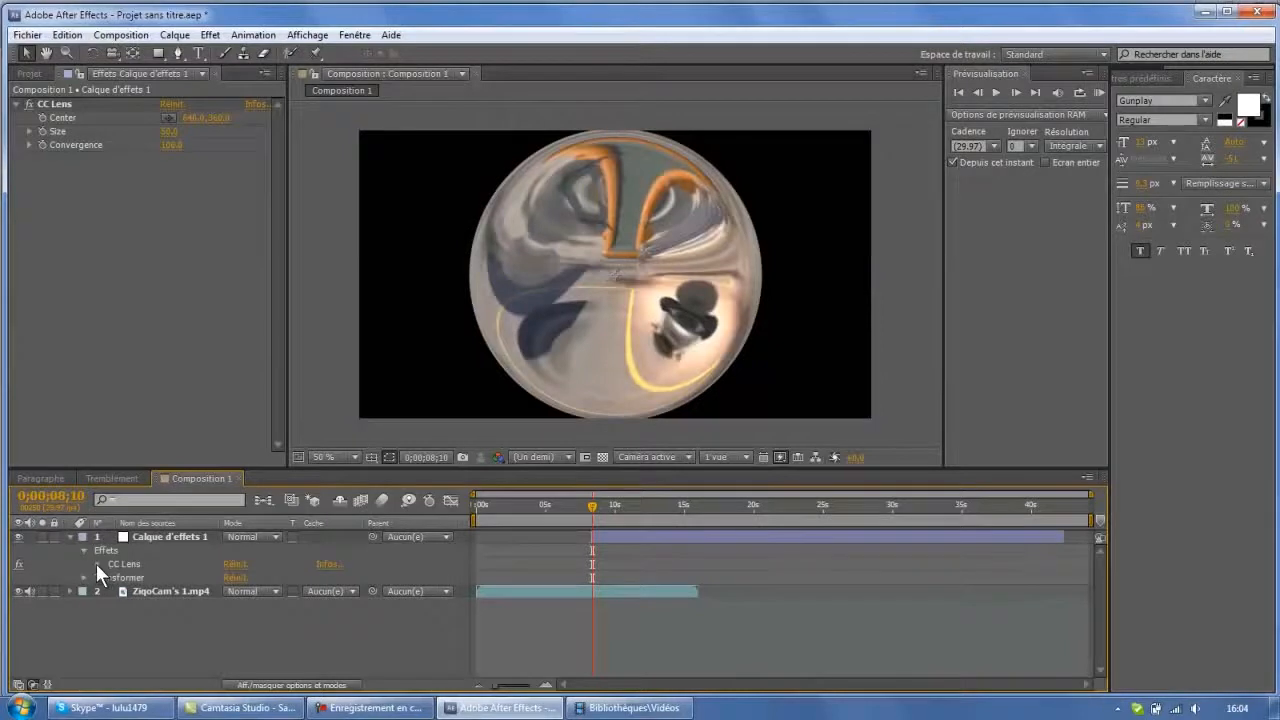
{"action": "left_click", "coordinate": [96, 564]}
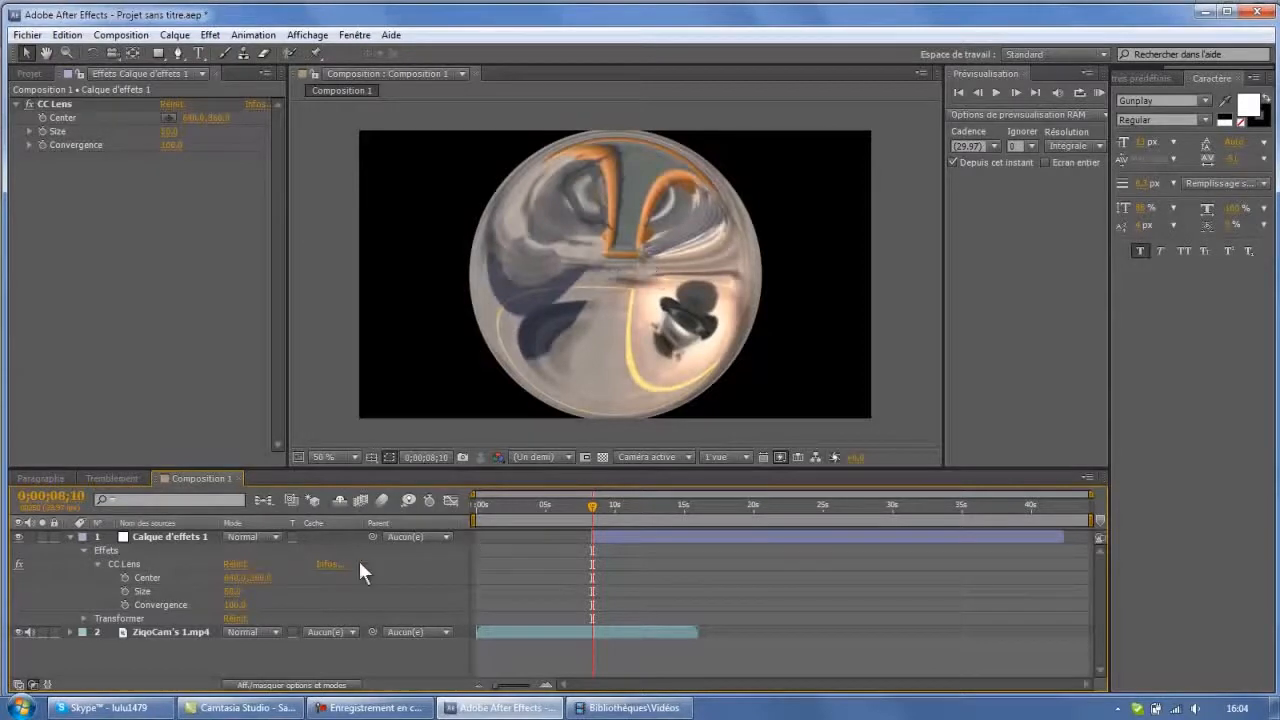
{"action": "left_click", "coordinate": [232, 591]}
{"action": "type", "text": "40"}
{"action": "key", "text": "Return"}
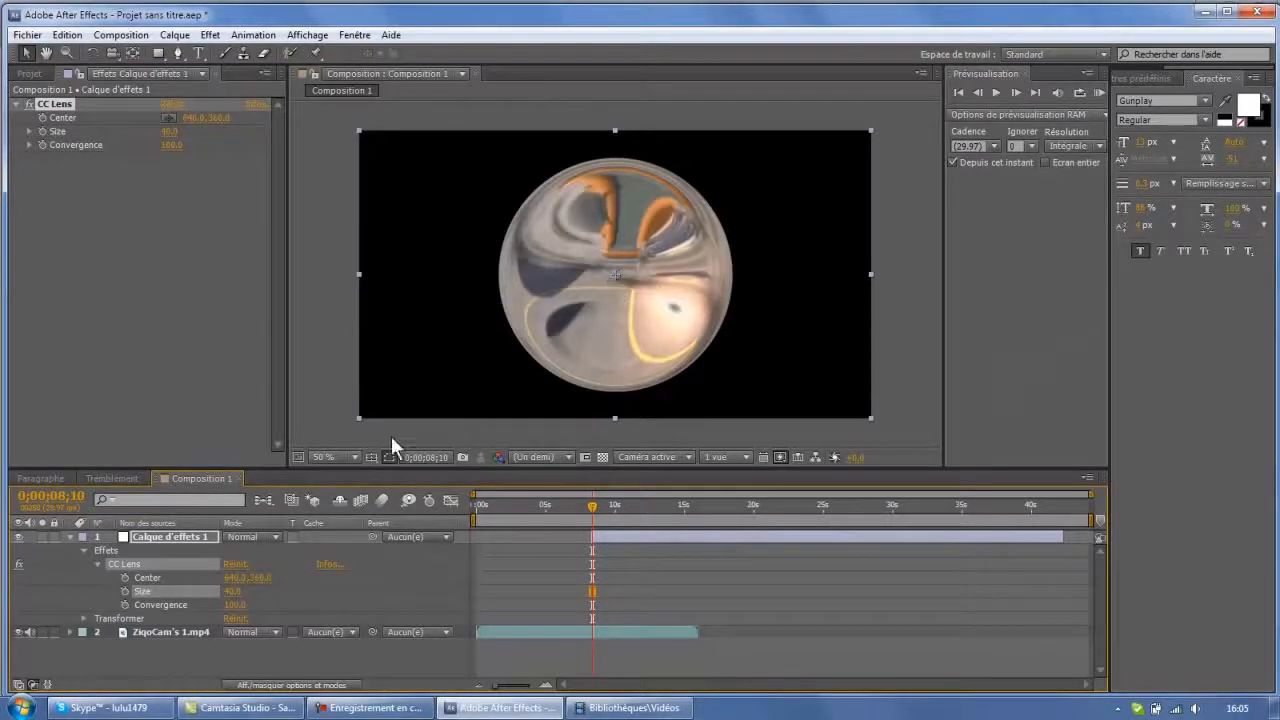
Shift the CC Lens Center horizontally to 714 and dismiss the Windows performance notification
{"action": "left_click_drag", "start_coordinate": [232, 578], "coordinate": [266, 586]}
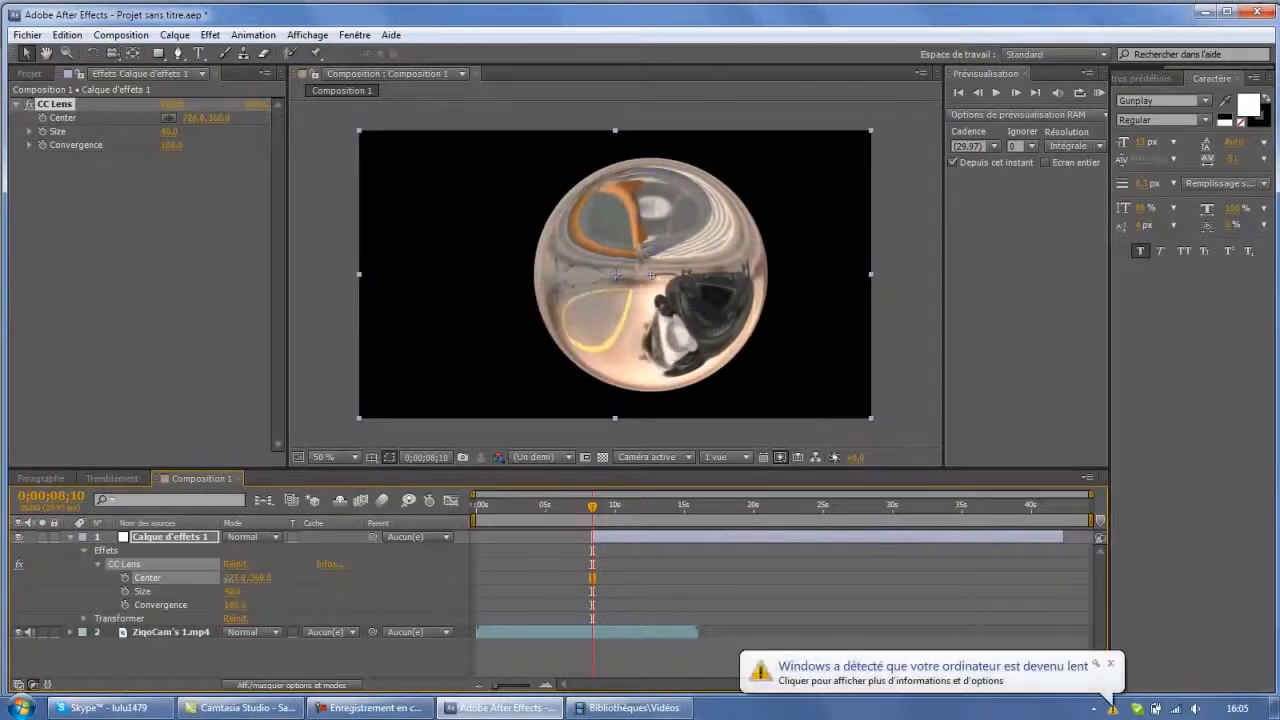
{"action": "left_click_drag", "start_coordinate": [233, 584], "coordinate": [223, 583]}
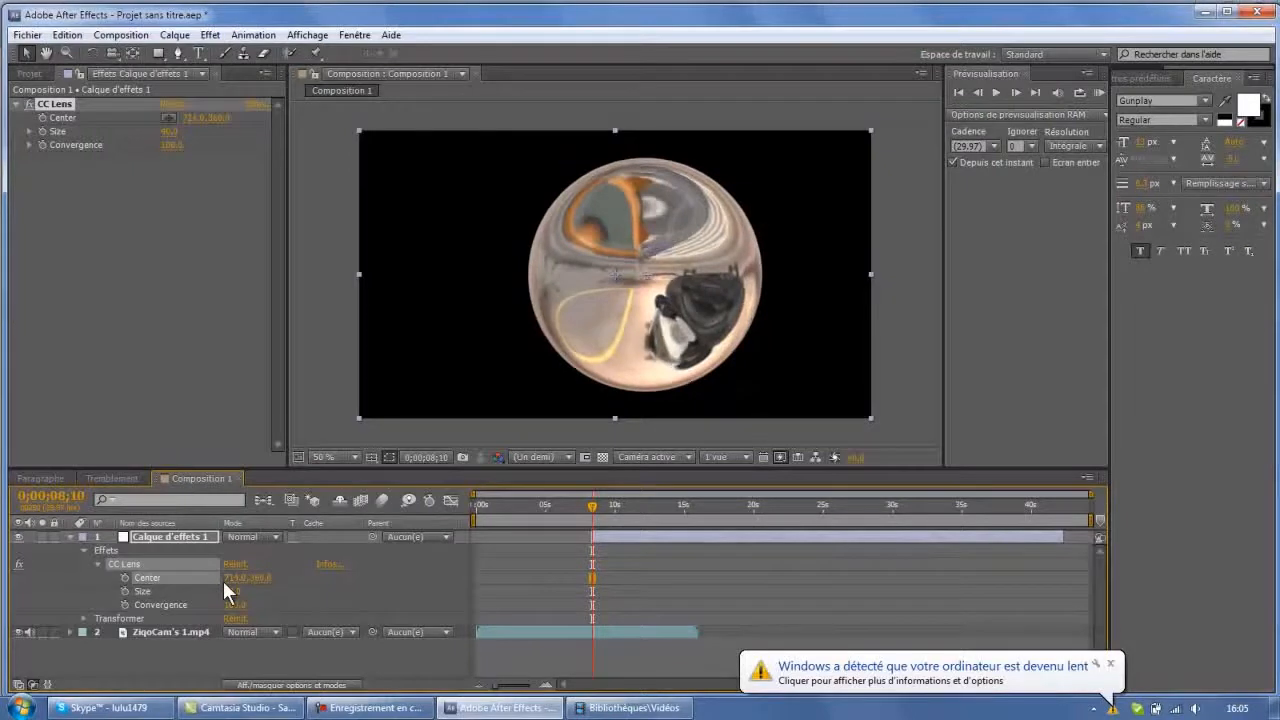
{"action": "left_click", "coordinate": [1110, 663]}
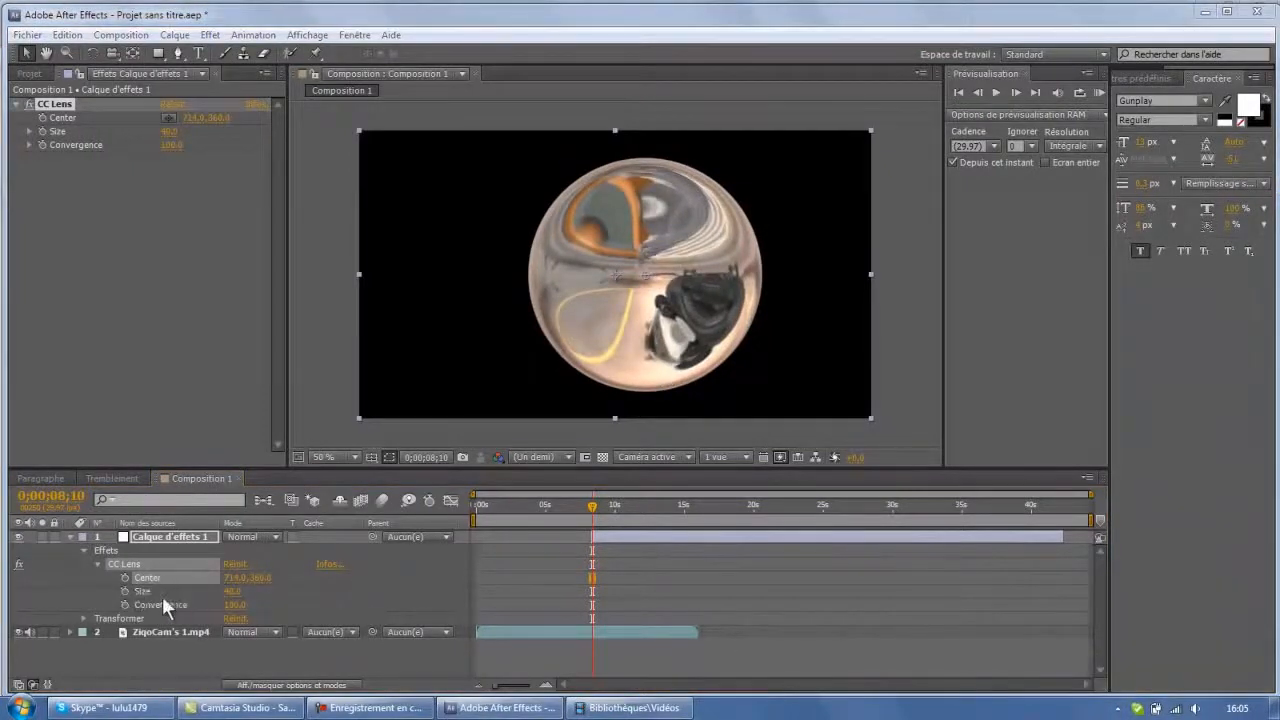
Animate CC Lens Size from 40 at 0;00;08;10 up to an undistorted full-frame image at 0;00;09;22 and trim the layer's end there
{"action": "left_click", "coordinate": [125, 592]}
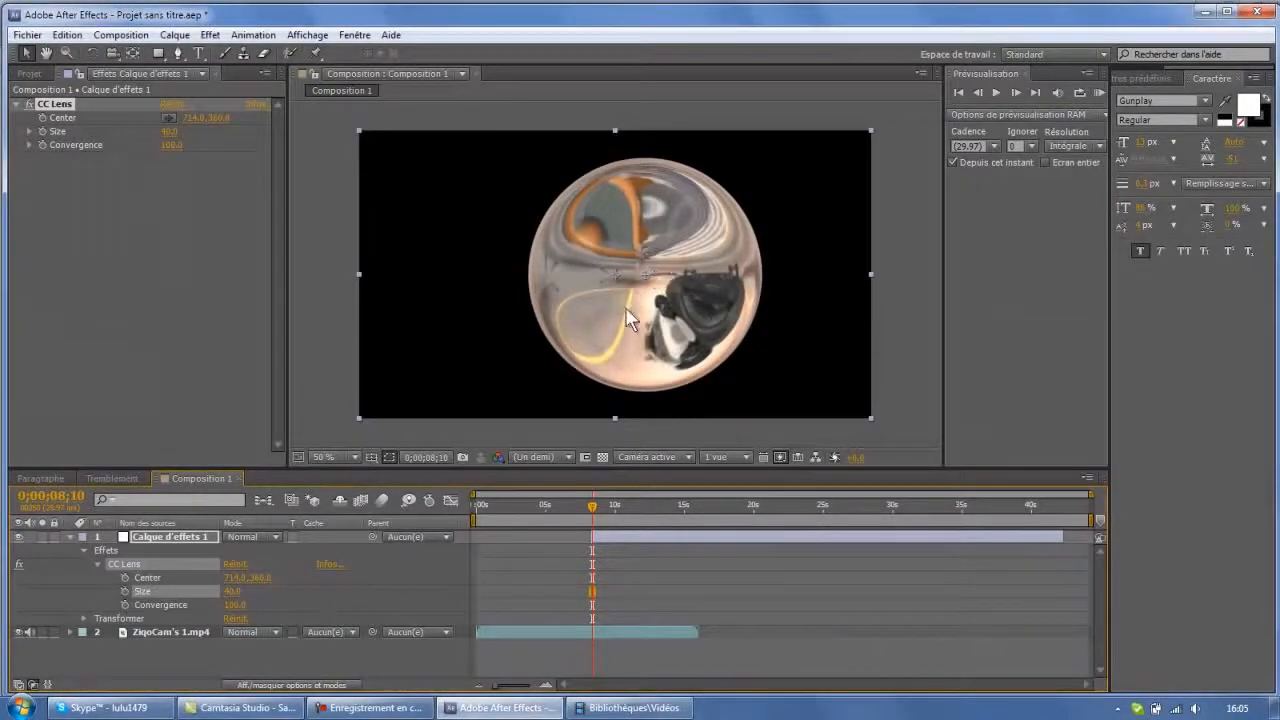
{"action": "left_click", "coordinate": [124, 591]}
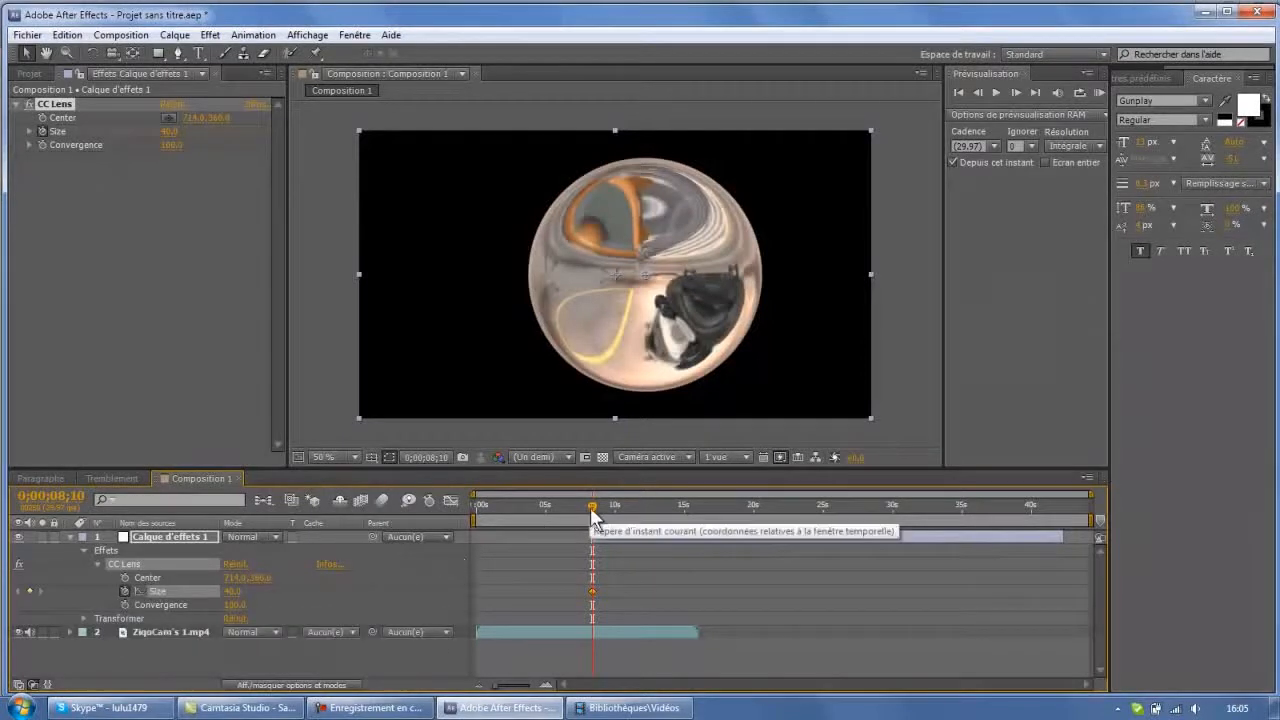
{"action": "left_click_drag", "start_coordinate": [590, 507], "coordinate": [612, 509]}
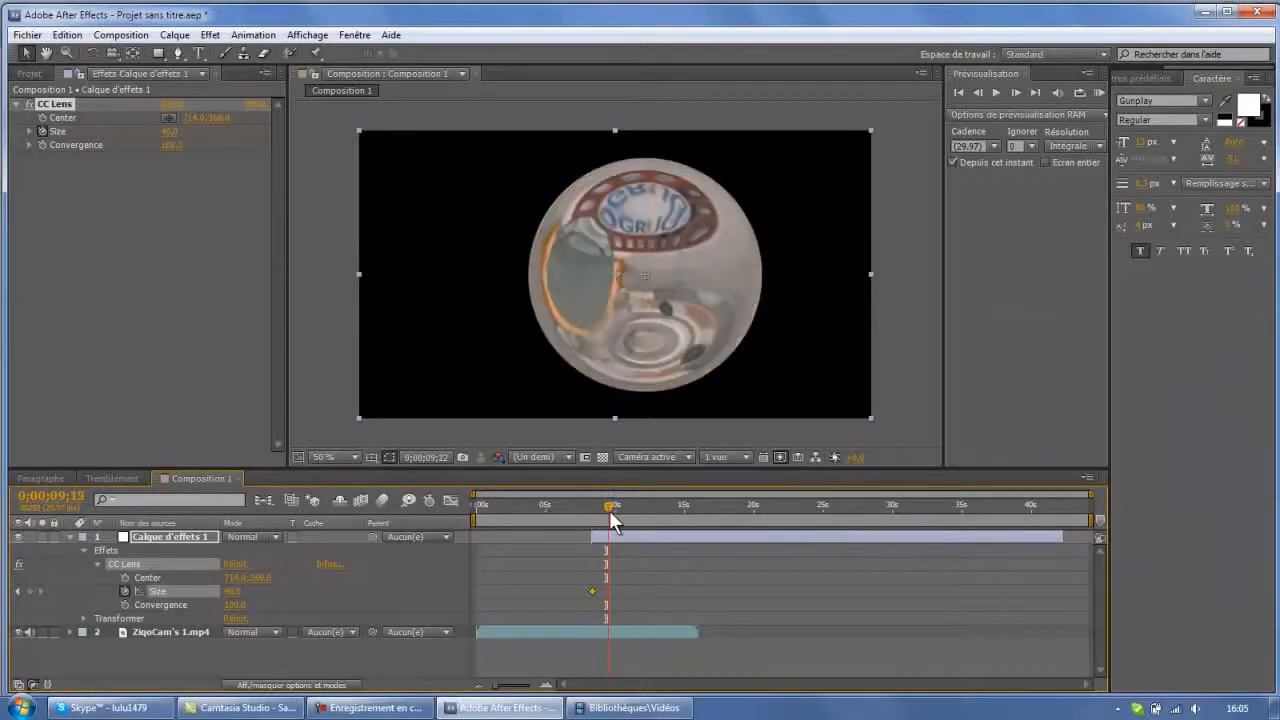
{"action": "left_click_drag", "start_coordinate": [238, 599], "coordinate": [847, 597]}
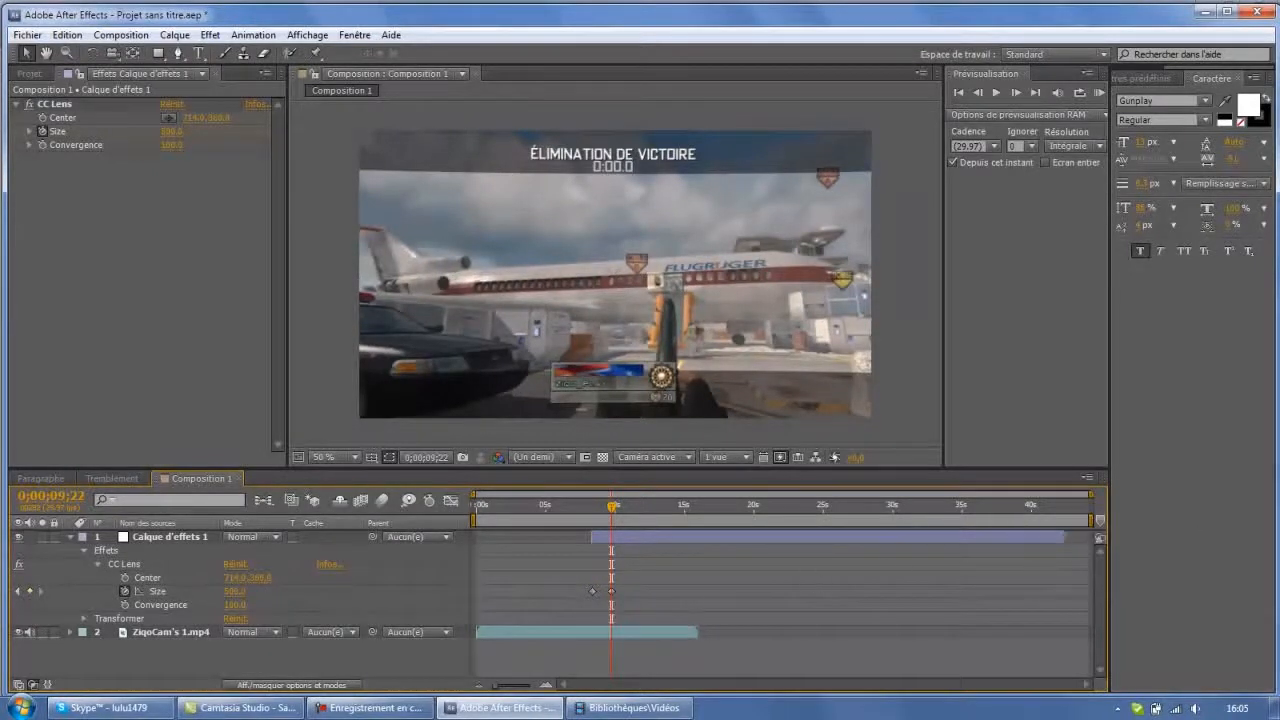
{"action": "left_click_drag", "start_coordinate": [1065, 537], "coordinate": [610, 537]}
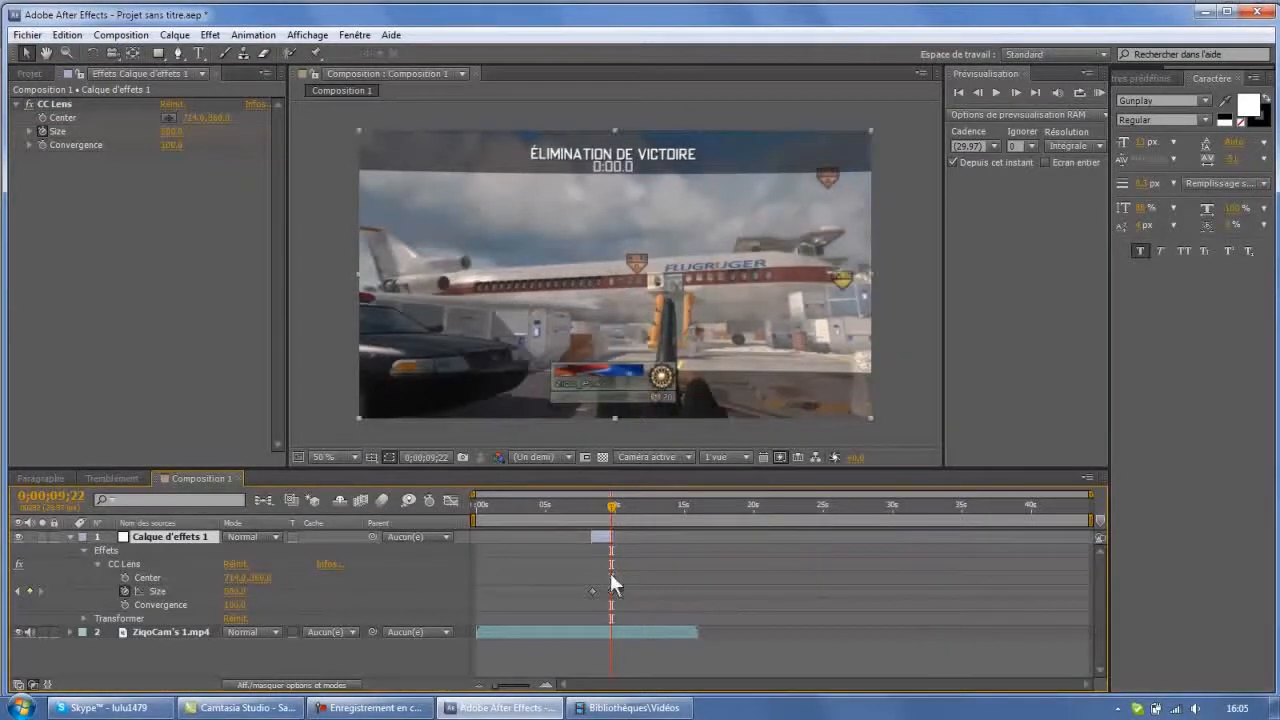
Play back the lens transition from shortly before the adjustment layer, twice, and return to the composition's start
{"action": "left_click_drag", "start_coordinate": [612, 503], "coordinate": [577, 509]}
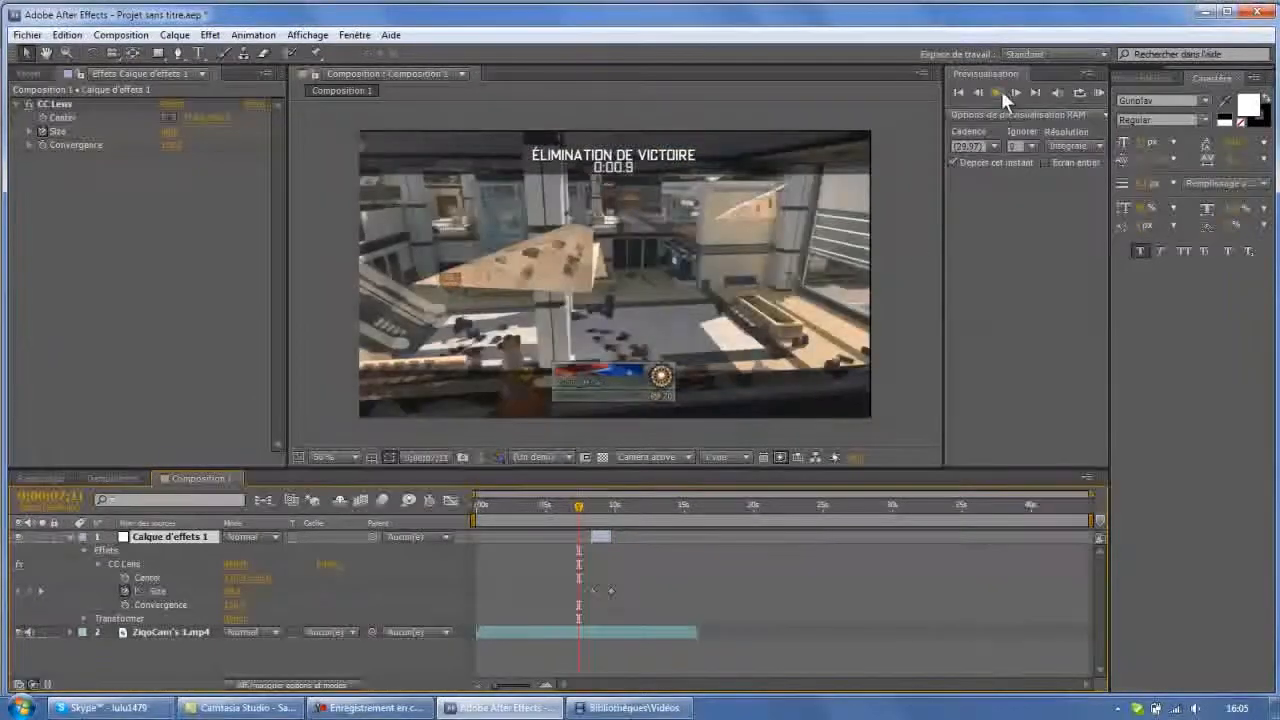
{"action": "left_click", "coordinate": [996, 92]}
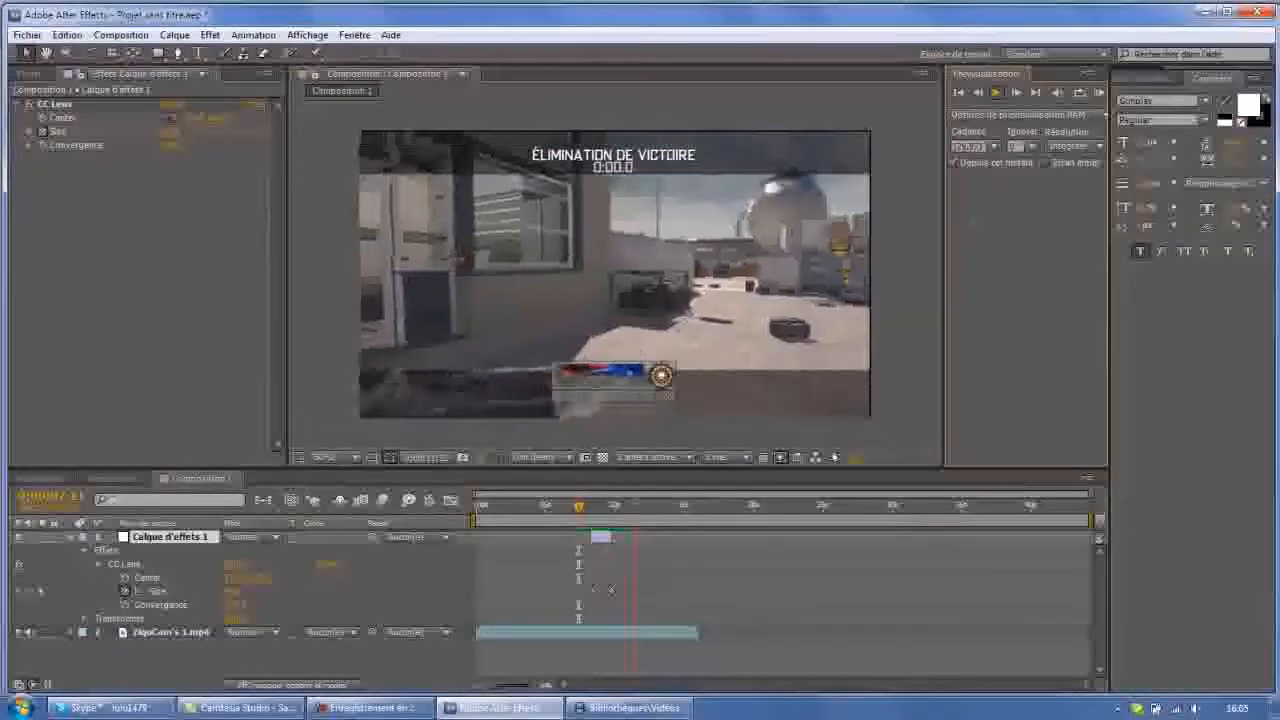
{"action": "left_click", "coordinate": [996, 93]}
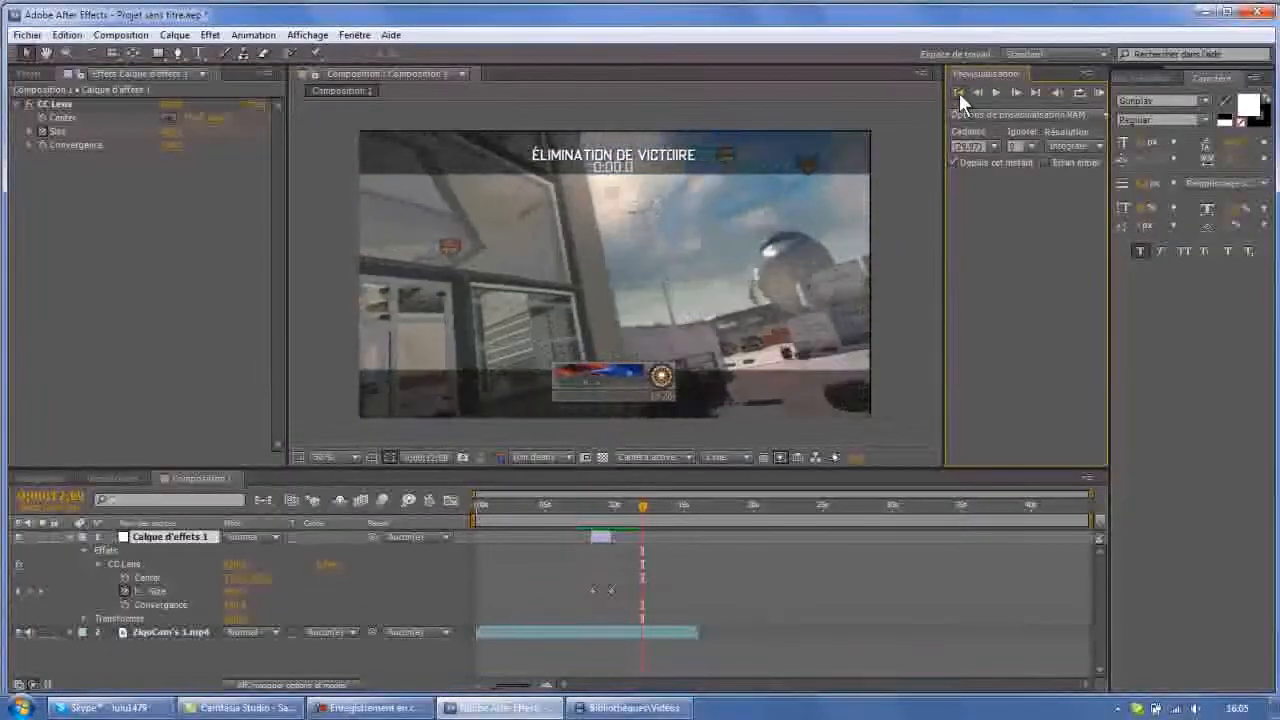
{"action": "left_click", "coordinate": [959, 93]}
{"action": "left_click", "coordinate": [569, 510]}
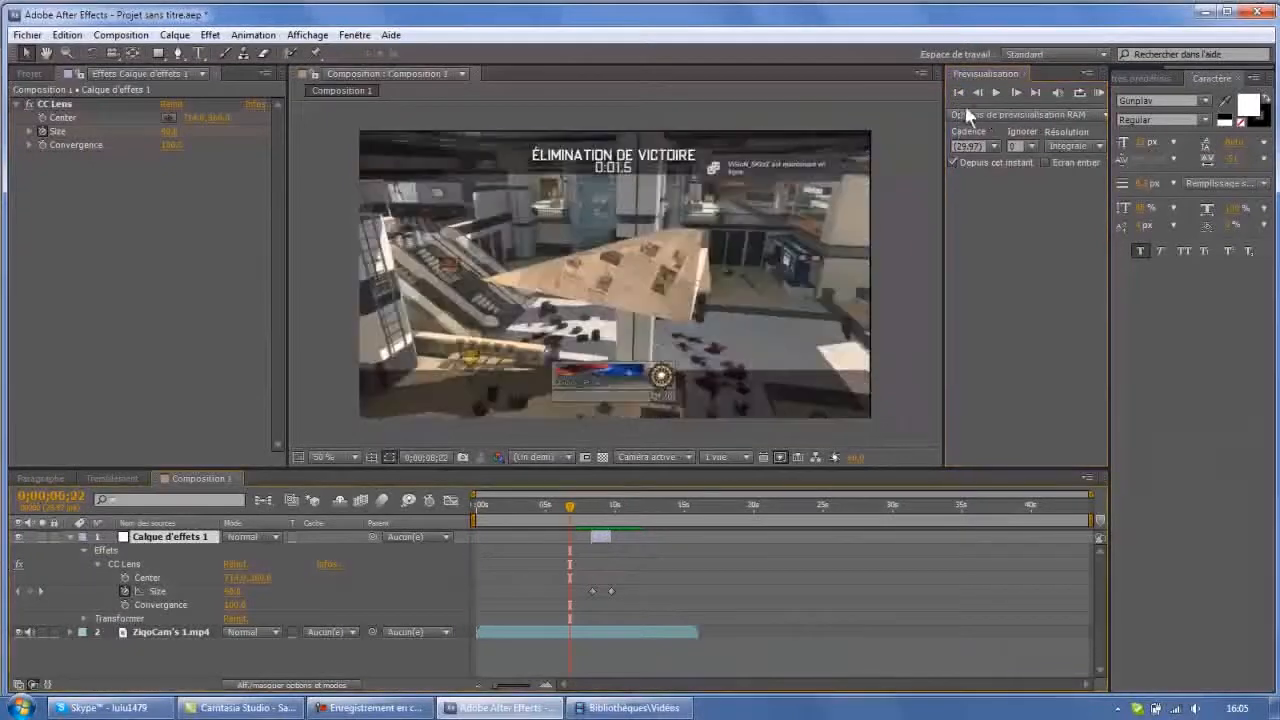
{"action": "left_click", "coordinate": [1002, 92]}
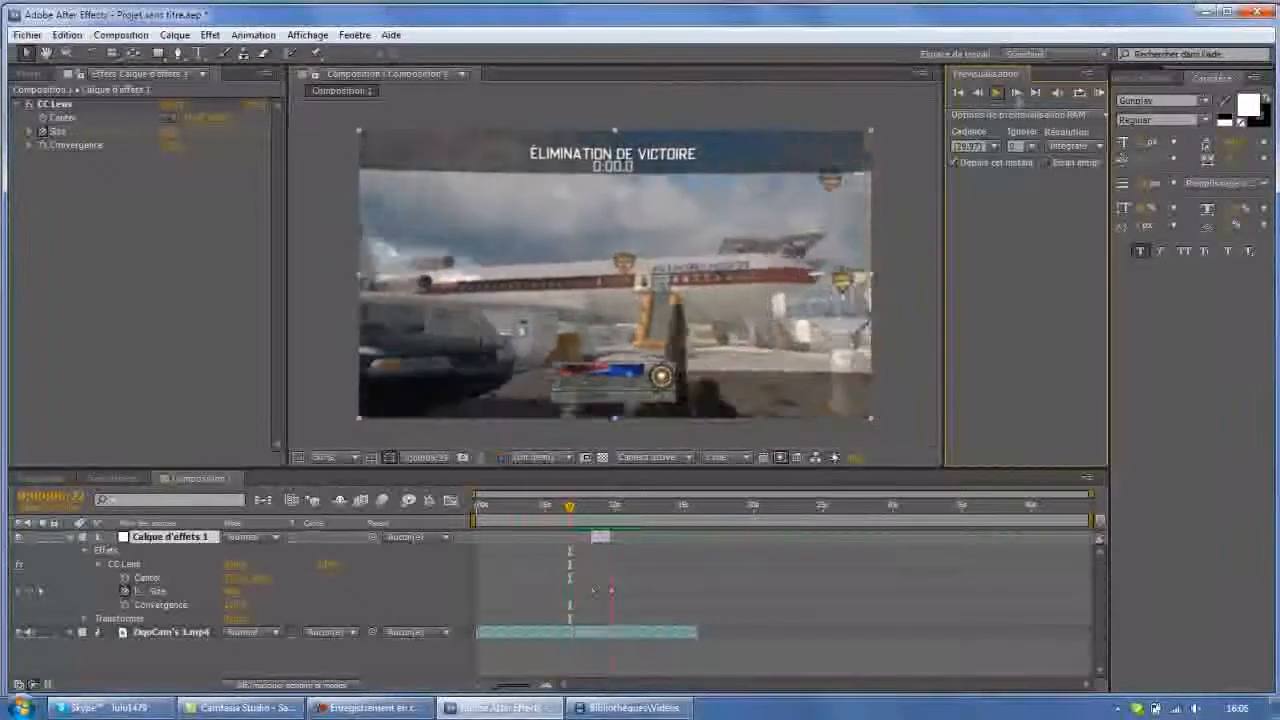
{"action": "left_click", "coordinate": [961, 93]}
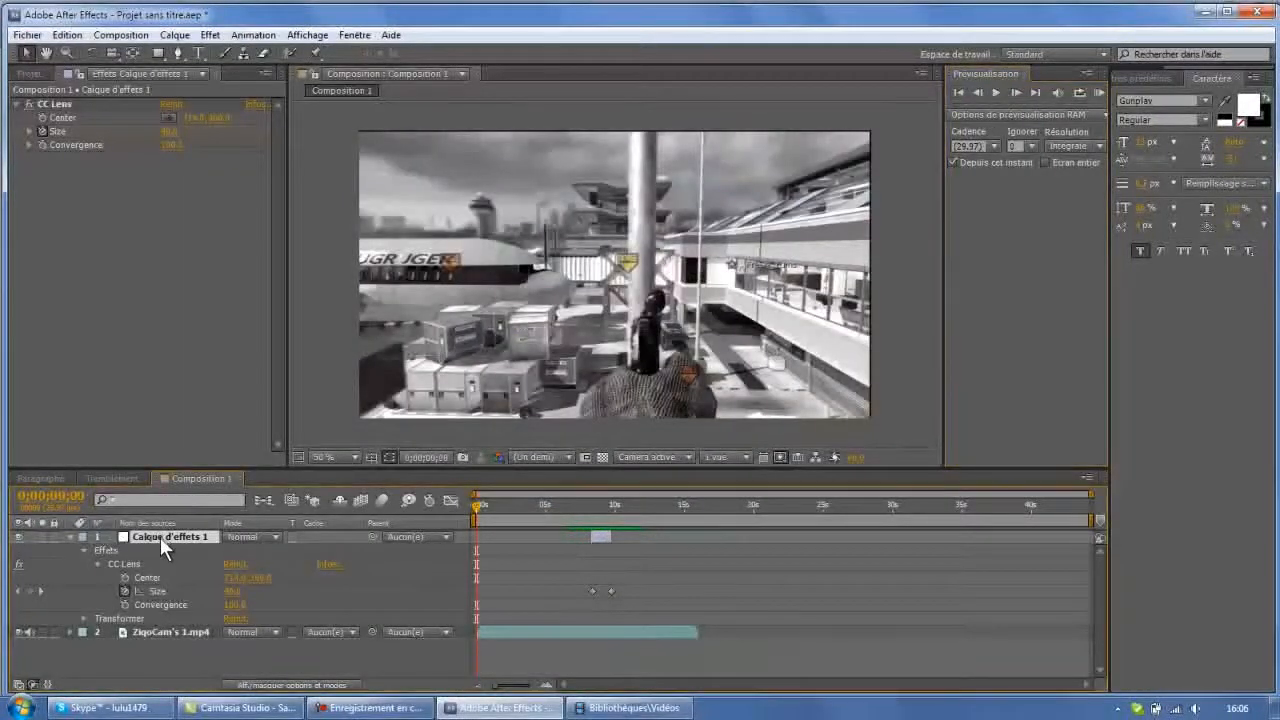
Replace the adjustment layer with a new one and apply the CC Tiler distortion effect to it
{"action": "key", "text": "Delete"}
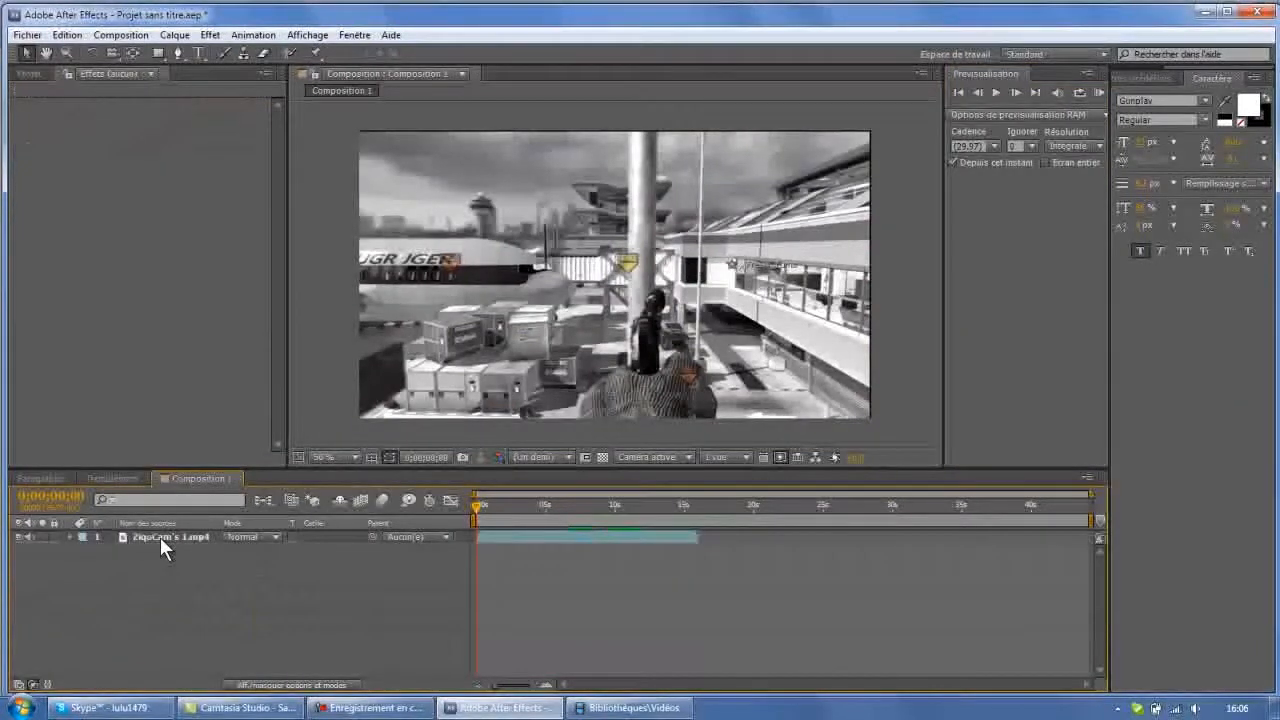
{"action": "key", "text": "ctrl+alt+y"}
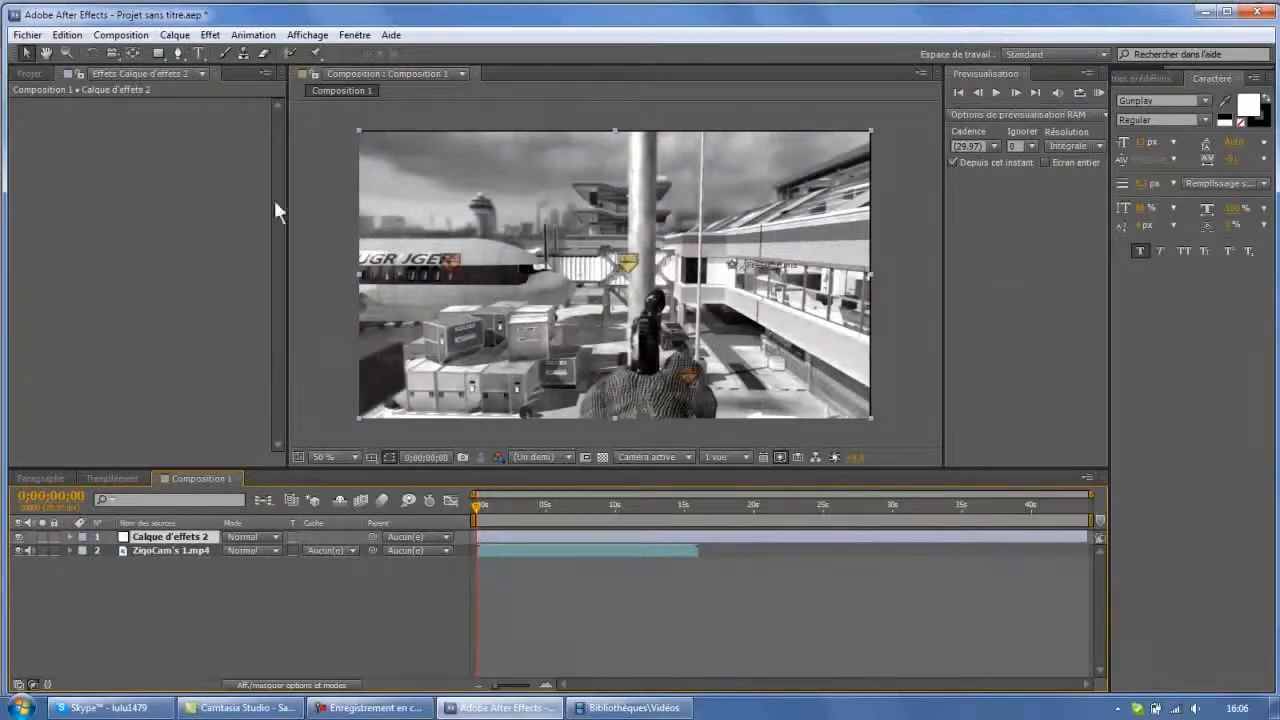
{"action": "left_click", "coordinate": [210, 35]}
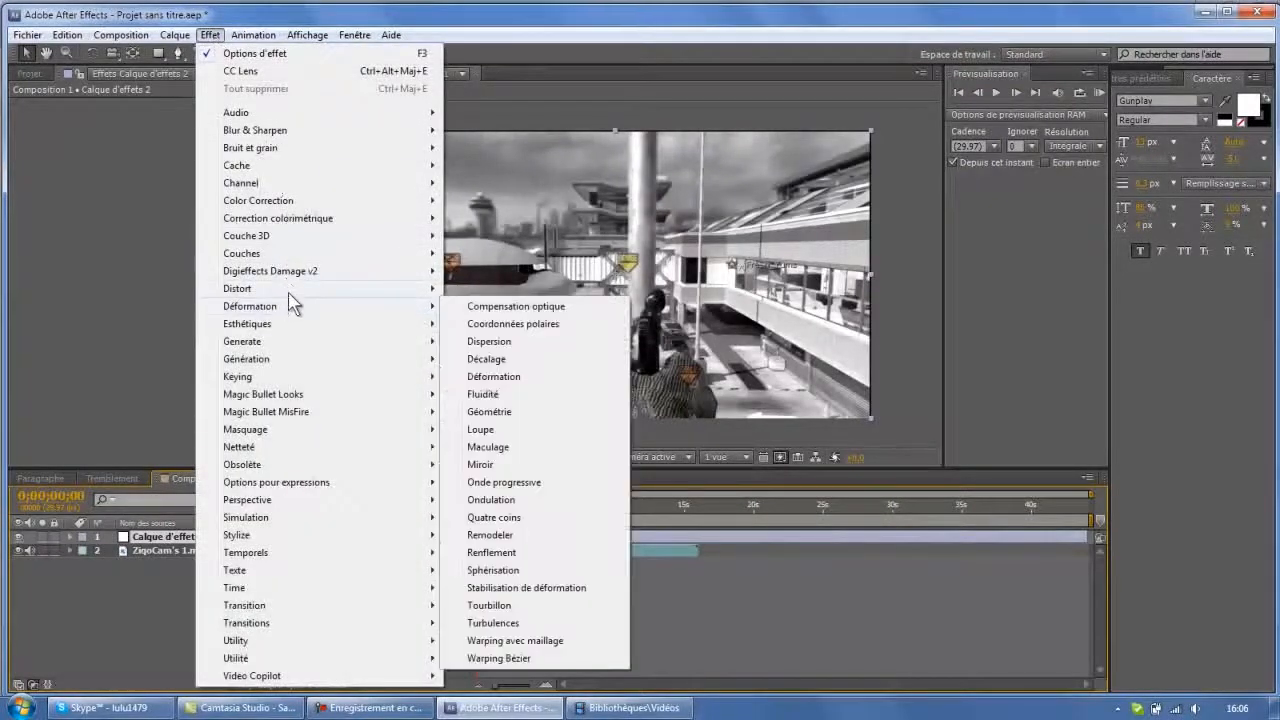
{"action": "mouse_move", "coordinate": [294, 289]}
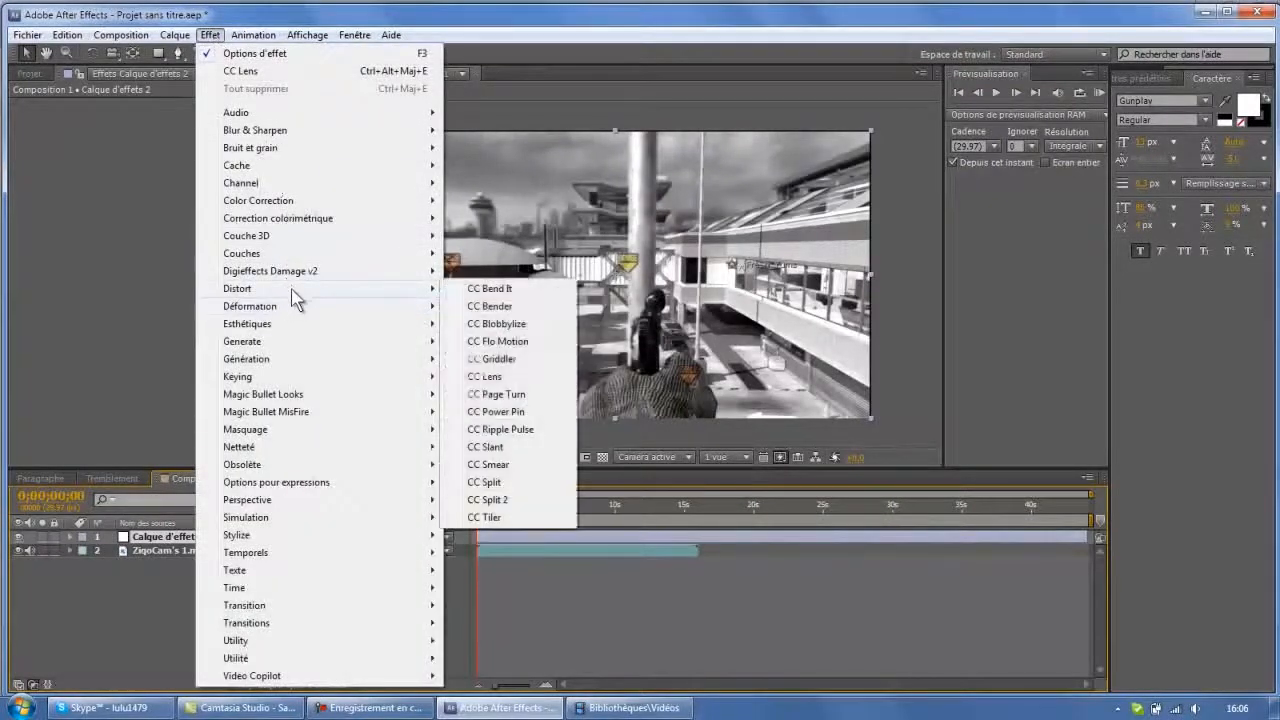
{"action": "left_click", "coordinate": [484, 517]}
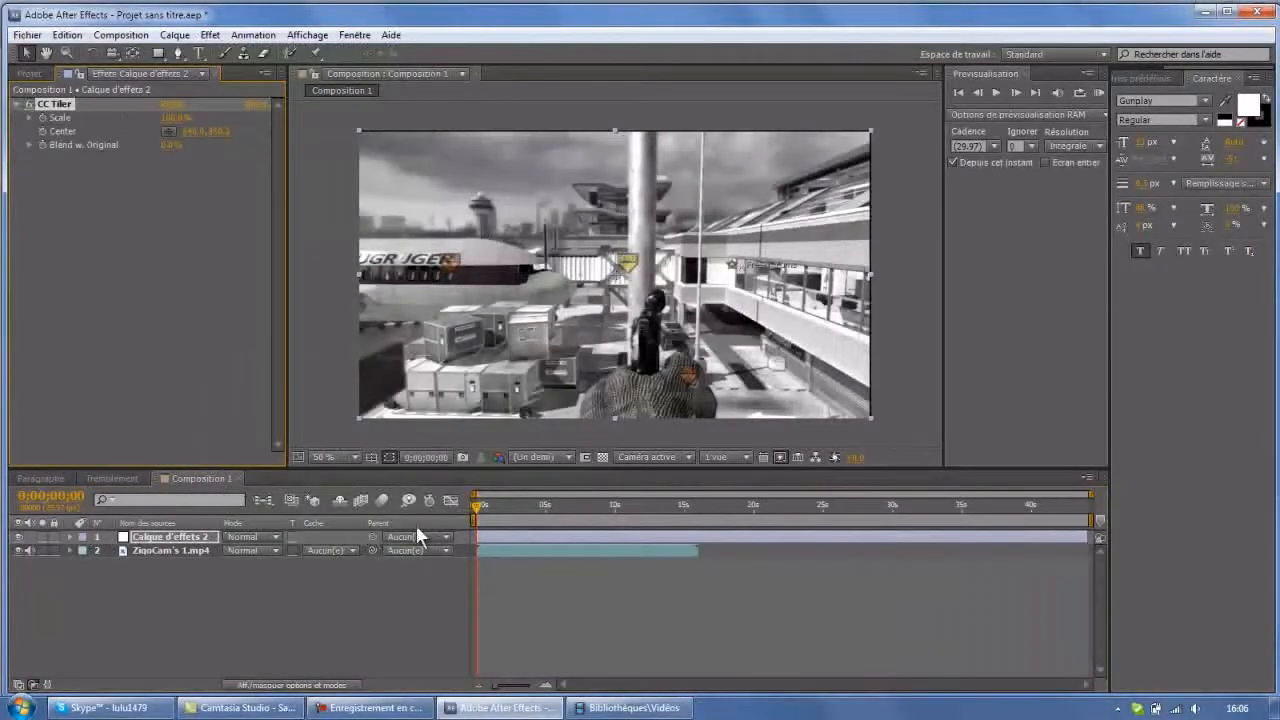
Scrub through the clip to find the shot and set the current time to 0;00;08;10
{"action": "left_click_drag", "start_coordinate": [480, 504], "coordinate": [642, 506]}
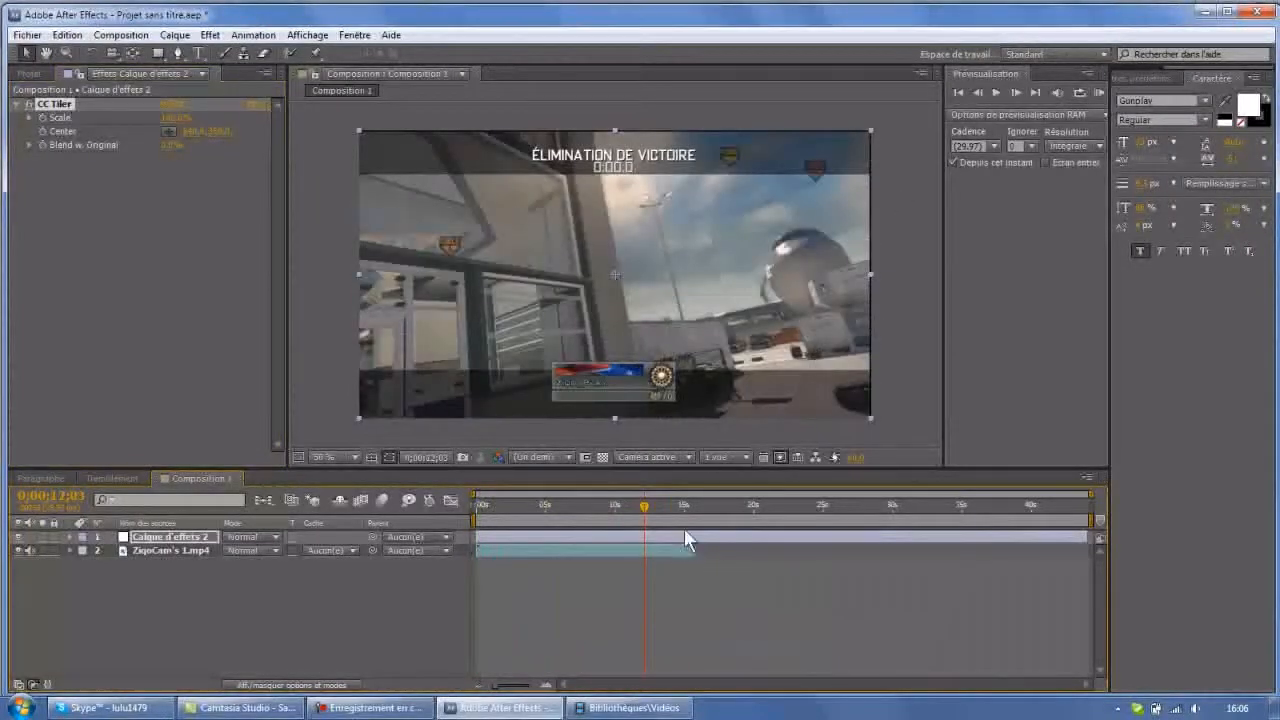
{"action": "left_click_drag", "start_coordinate": [646, 507], "coordinate": [620, 514]}
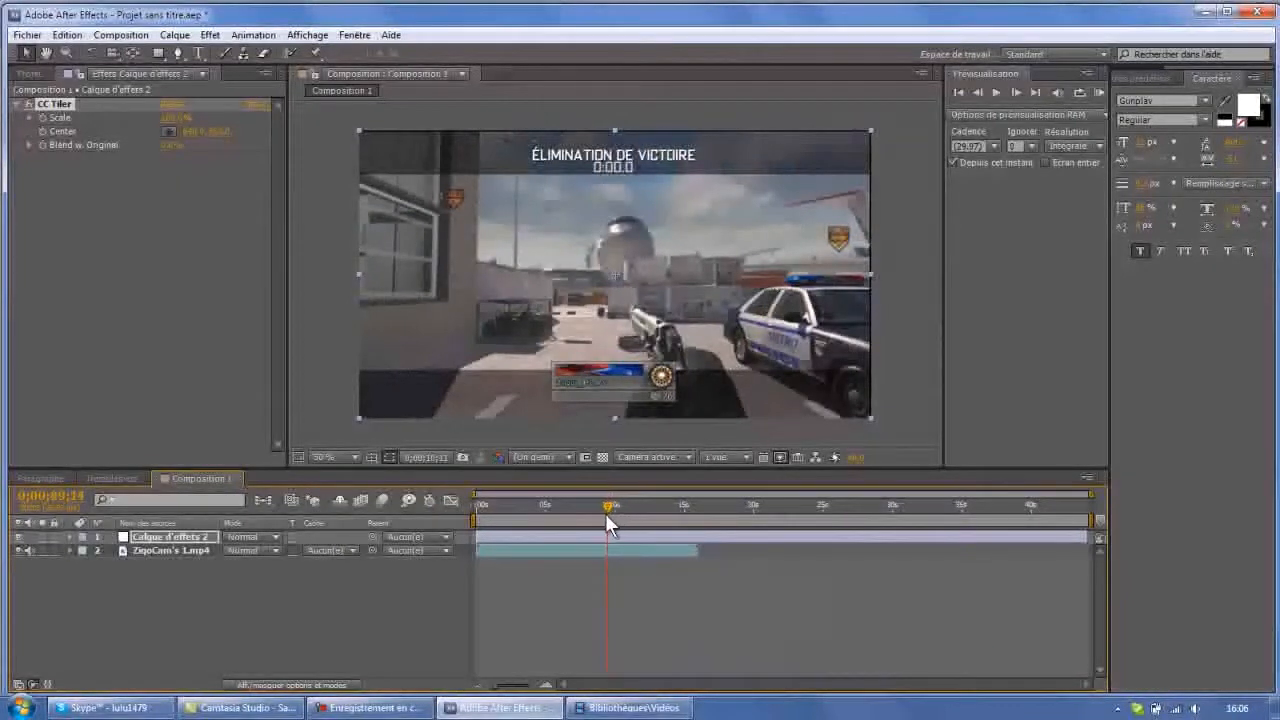
{"action": "left_click_drag", "start_coordinate": [609, 504], "coordinate": [591, 516]}
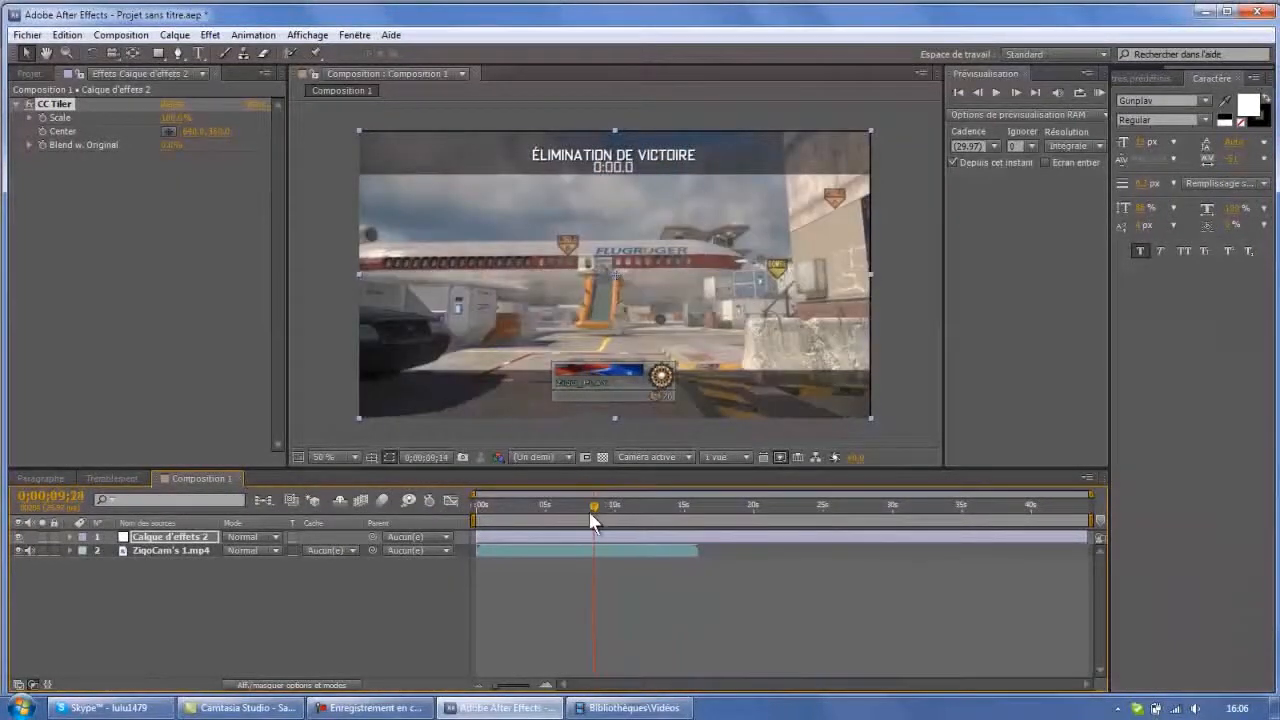
{"action": "left_click", "coordinate": [985, 91]}
{"action": "left_click", "coordinate": [985, 91]}
{"action": "left_click", "coordinate": [985, 91]}
{"action": "left_click", "coordinate": [985, 91]}
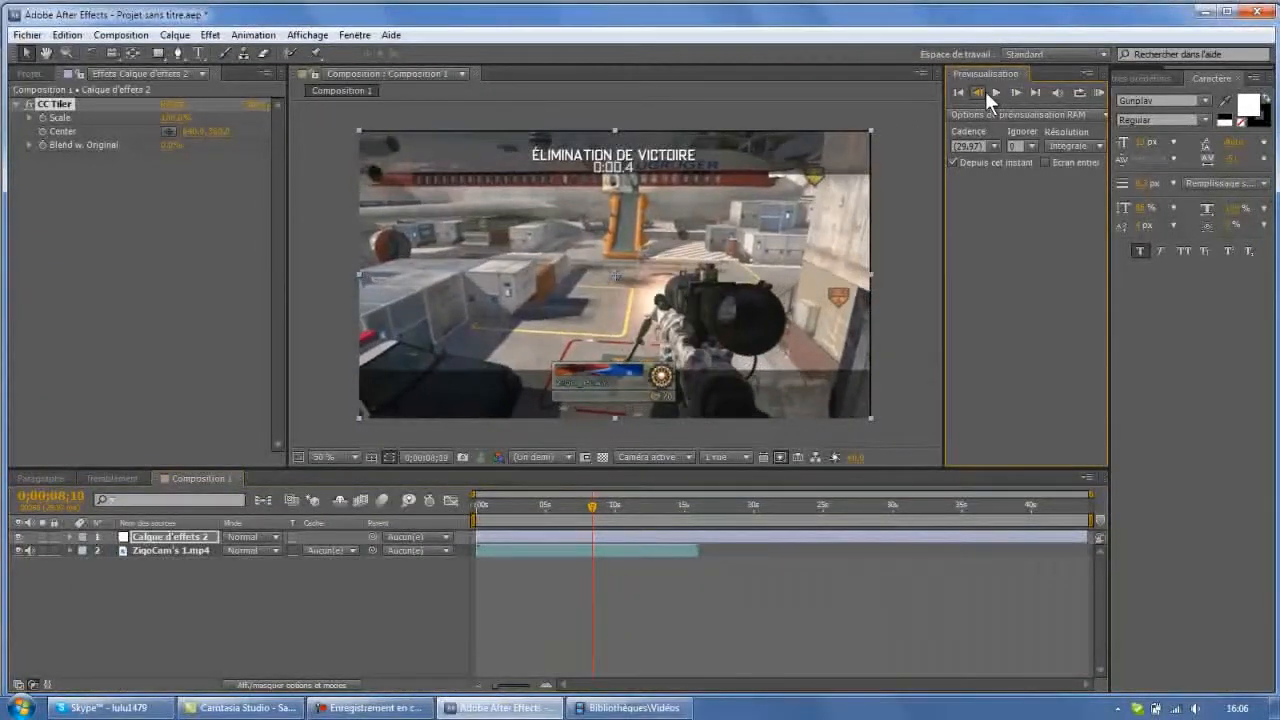
{"action": "left_click", "coordinate": [1015, 91]}
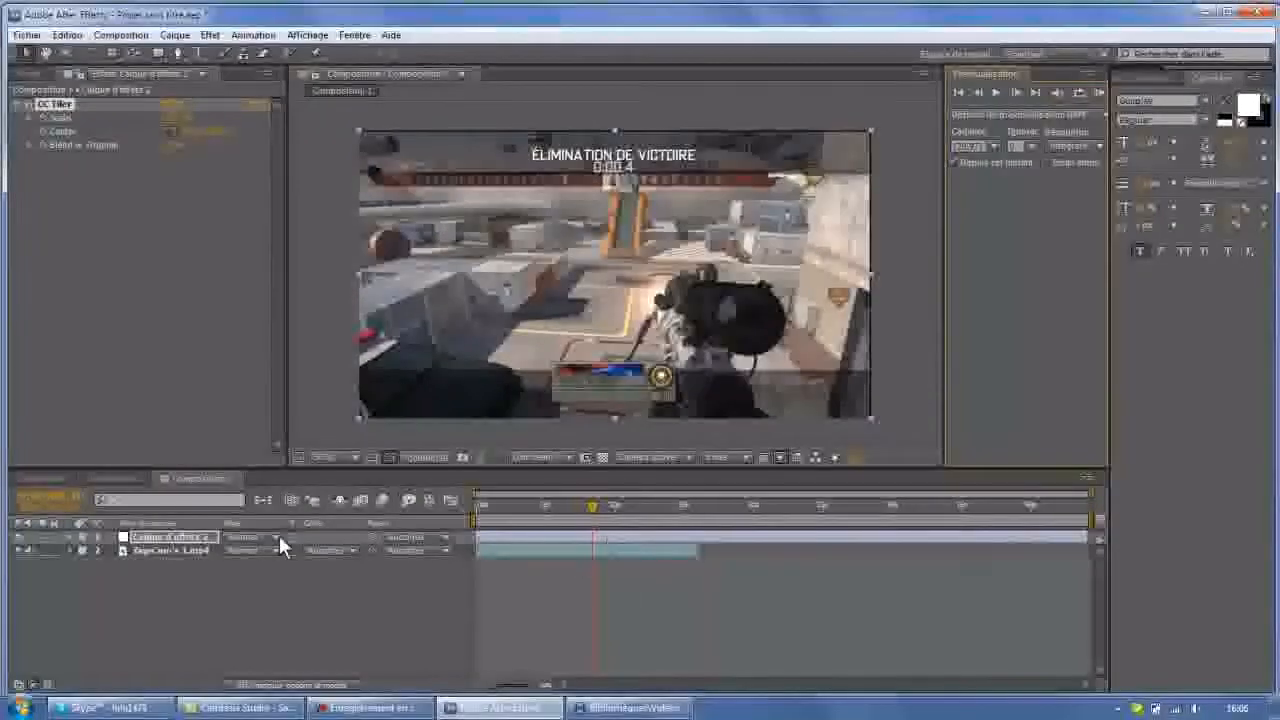
Reduce the CC Tiler Scale until the image repeats in roughly four columns and four rows
{"action": "left_click", "coordinate": [70, 537]}
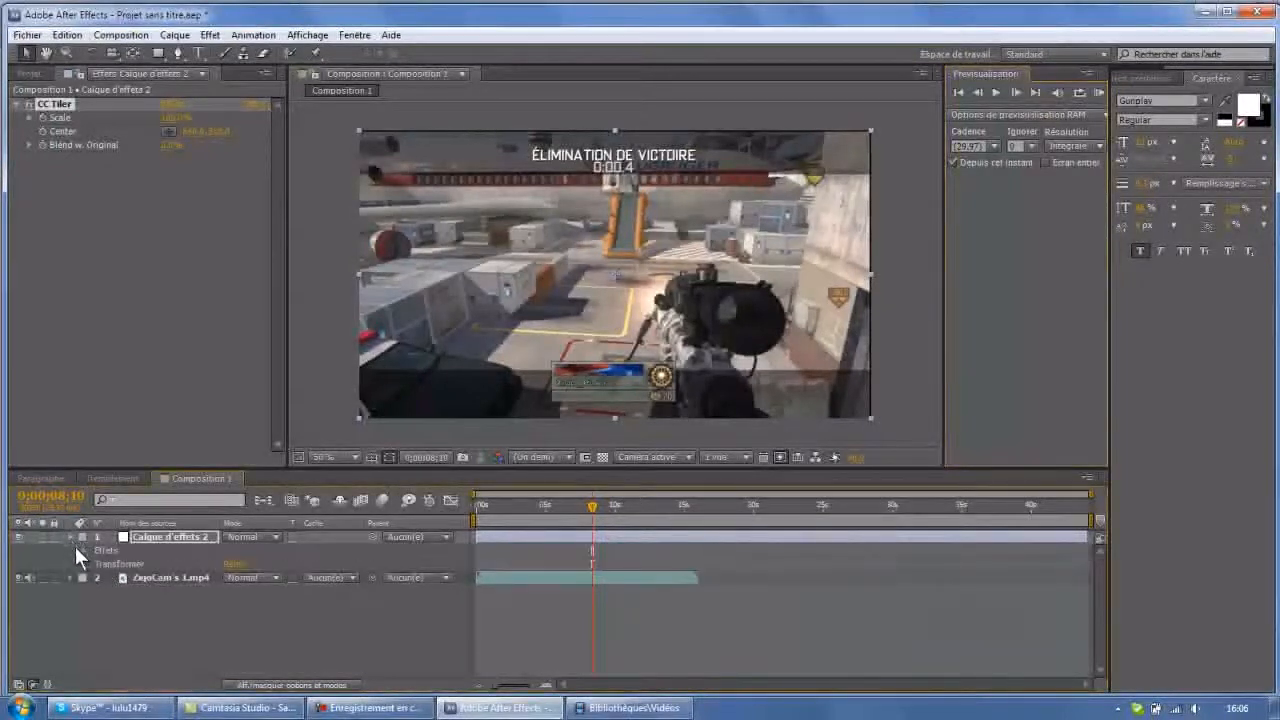
{"action": "left_click", "coordinate": [83, 550]}
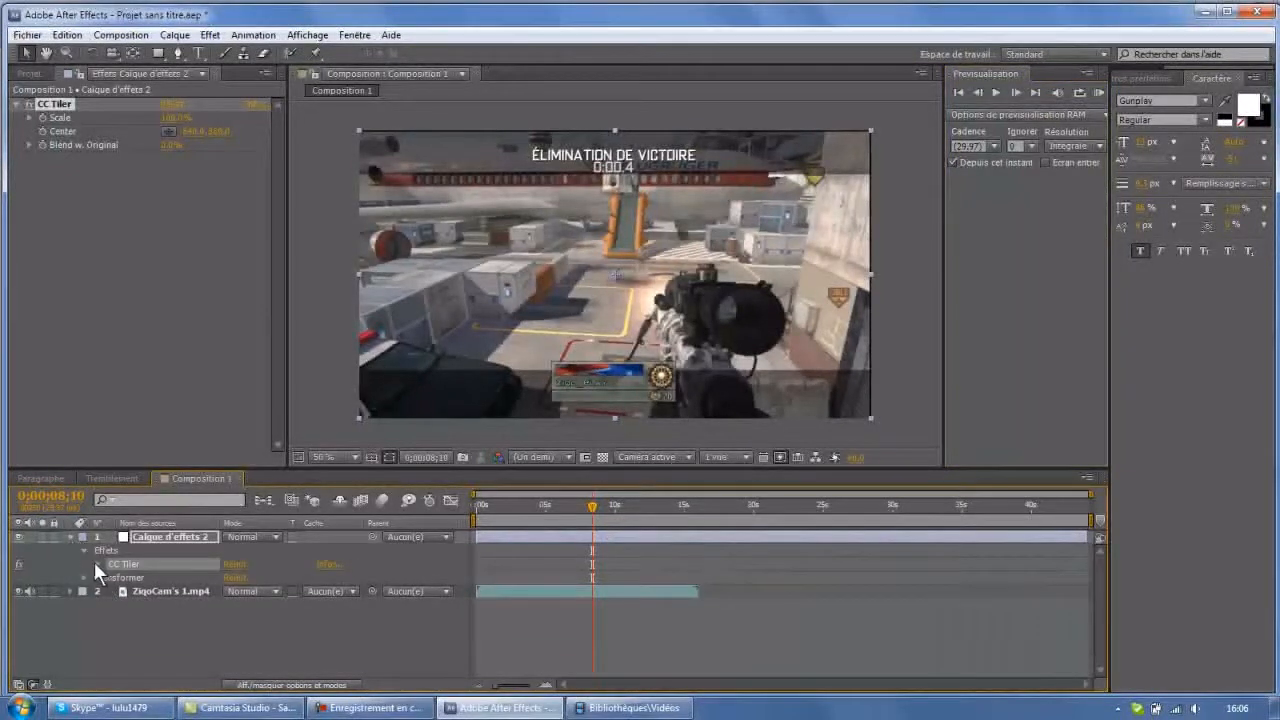
{"action": "left_click", "coordinate": [97, 563]}
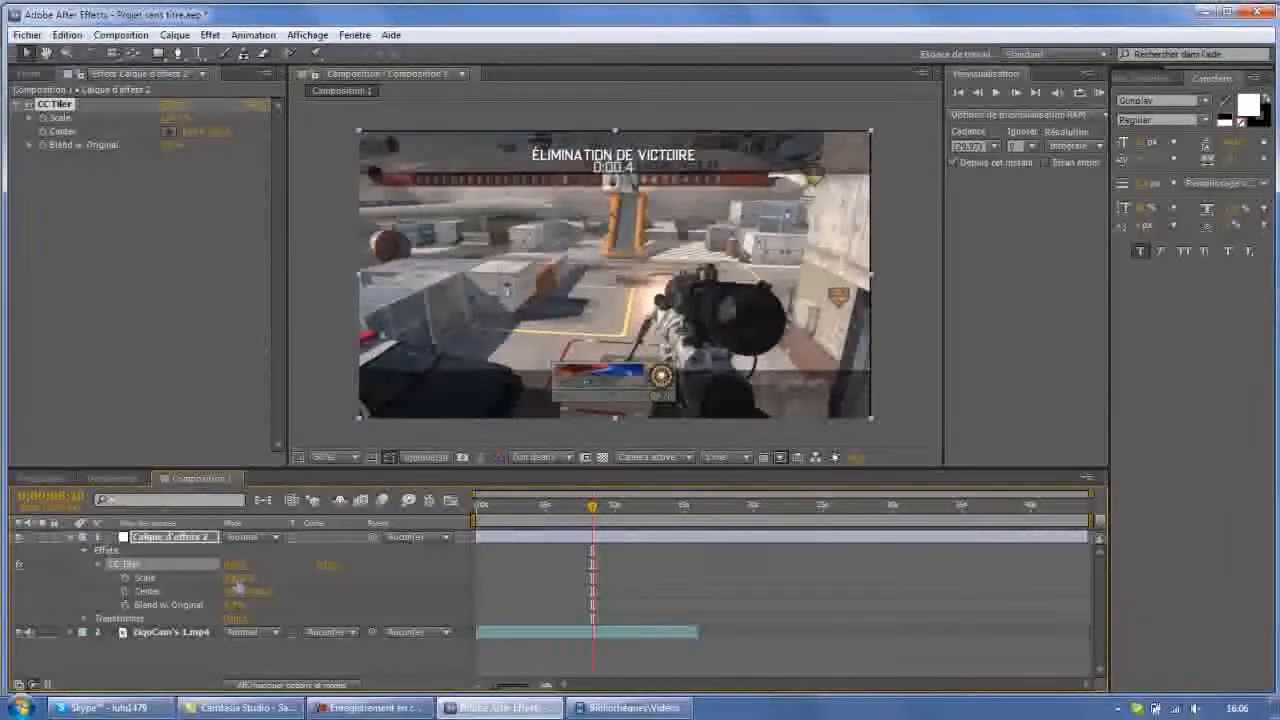
{"action": "left_click_drag", "start_coordinate": [237, 580], "coordinate": [170, 582]}
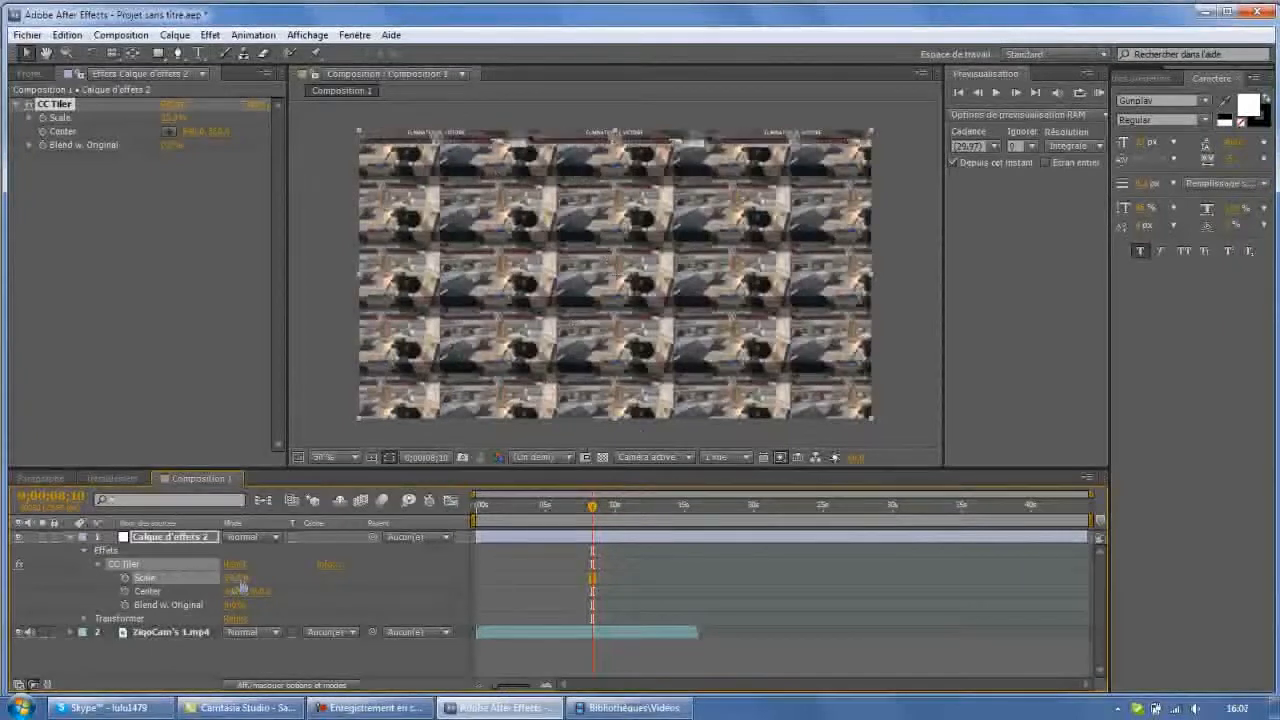
{"action": "mouse_move", "coordinate": [232, 580]}
{"action": "left_mouse_down"}
{"action": "mouse_move", "coordinate": [262, 580]}
{"action": "mouse_move", "coordinate": [229, 583]}
{"action": "left_mouse_up"}
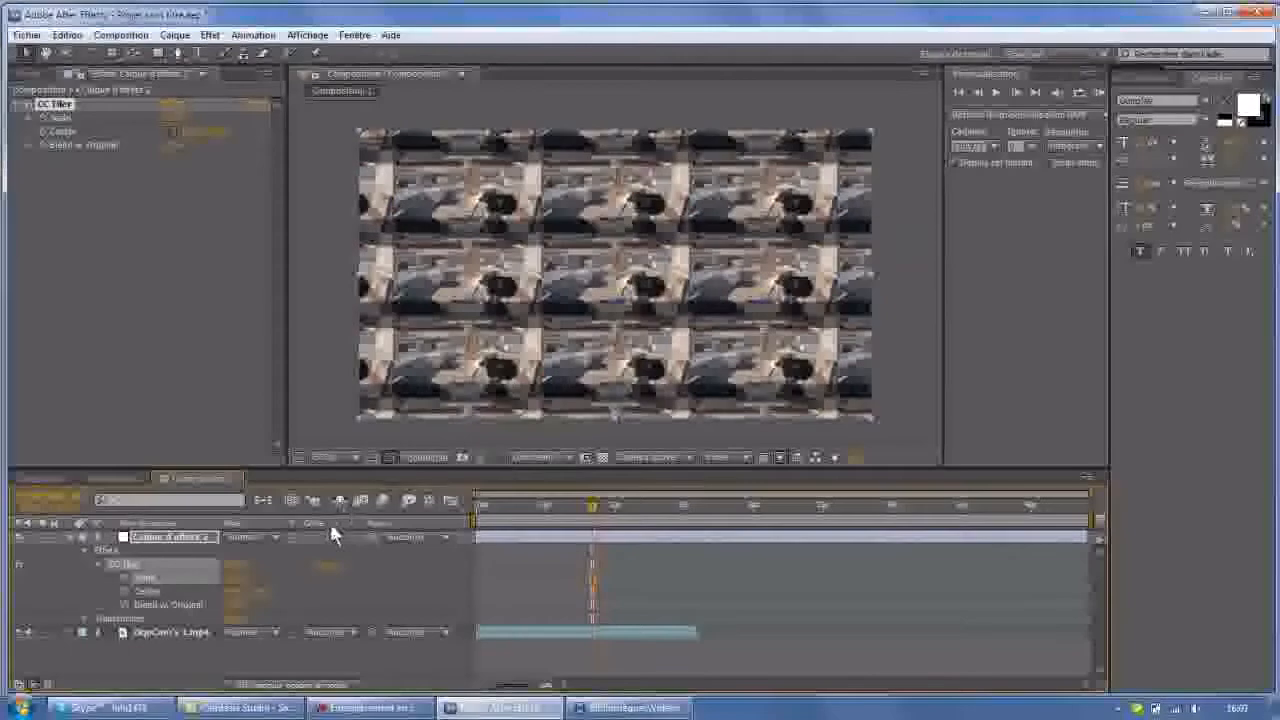
{"action": "left_click", "coordinate": [125, 578]}
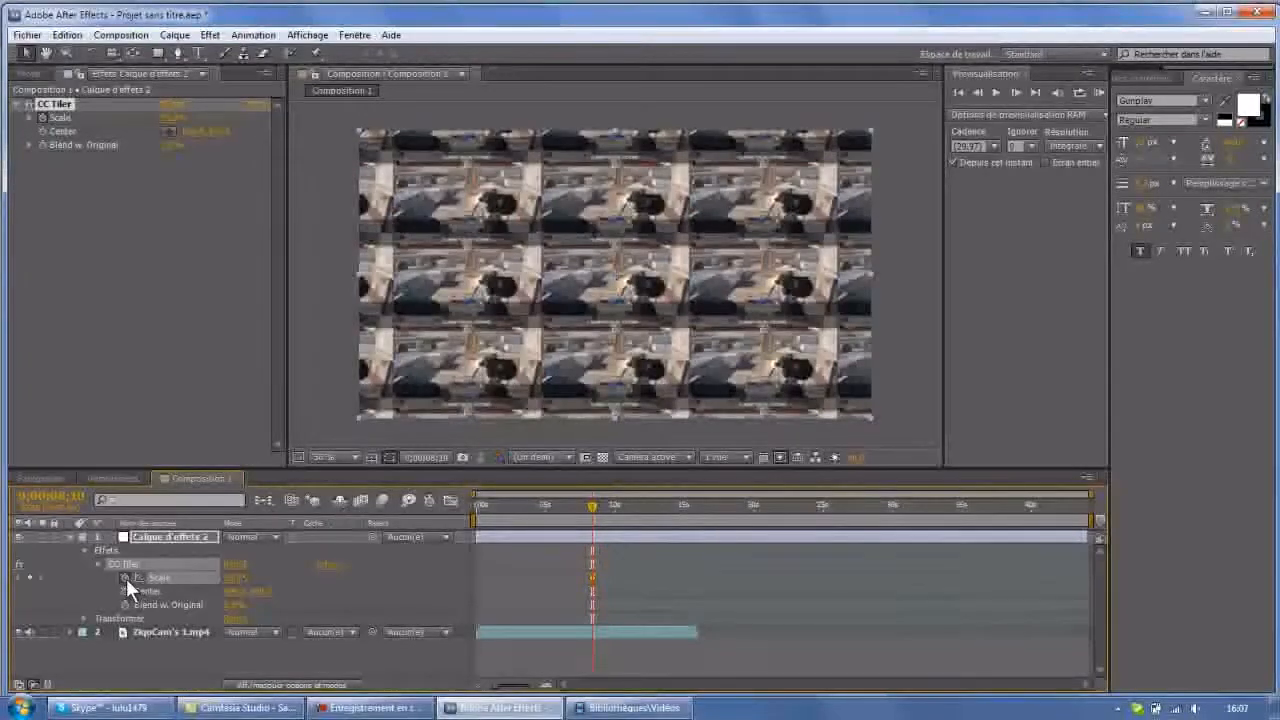
{"action": "left_click_drag", "start_coordinate": [589, 506], "coordinate": [591, 512]}
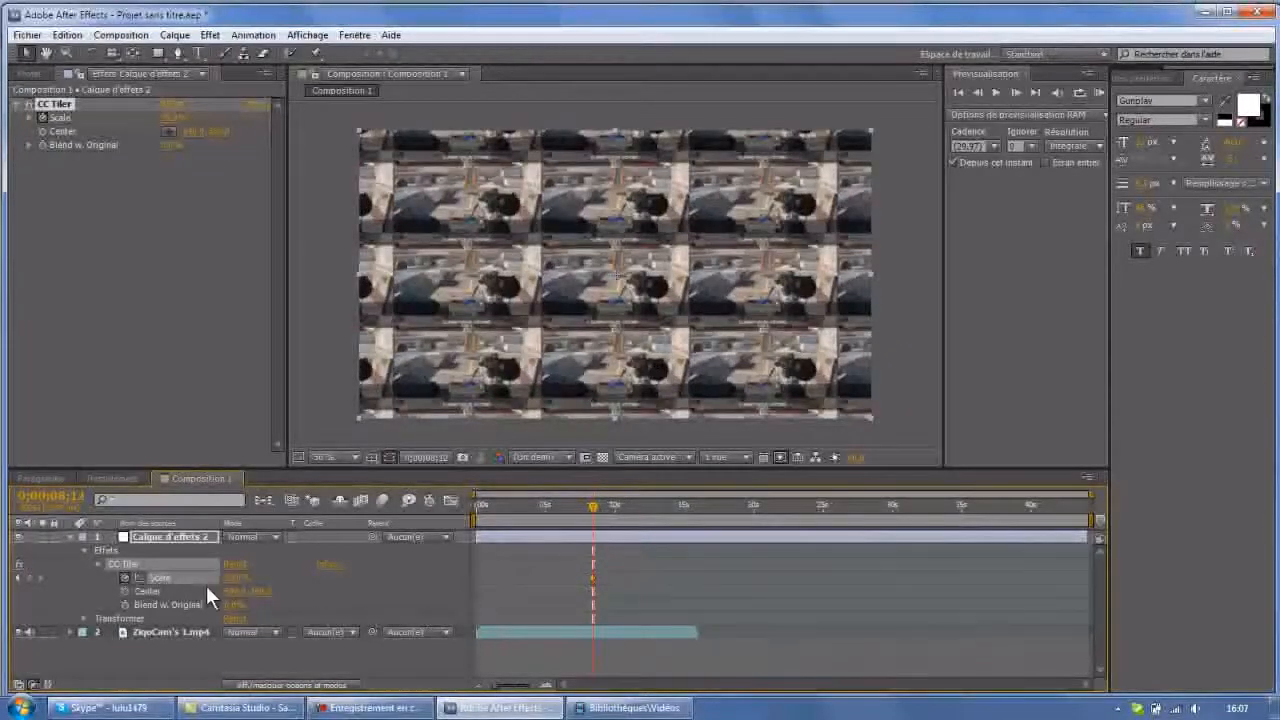
{"action": "left_click", "coordinate": [484, 576]}
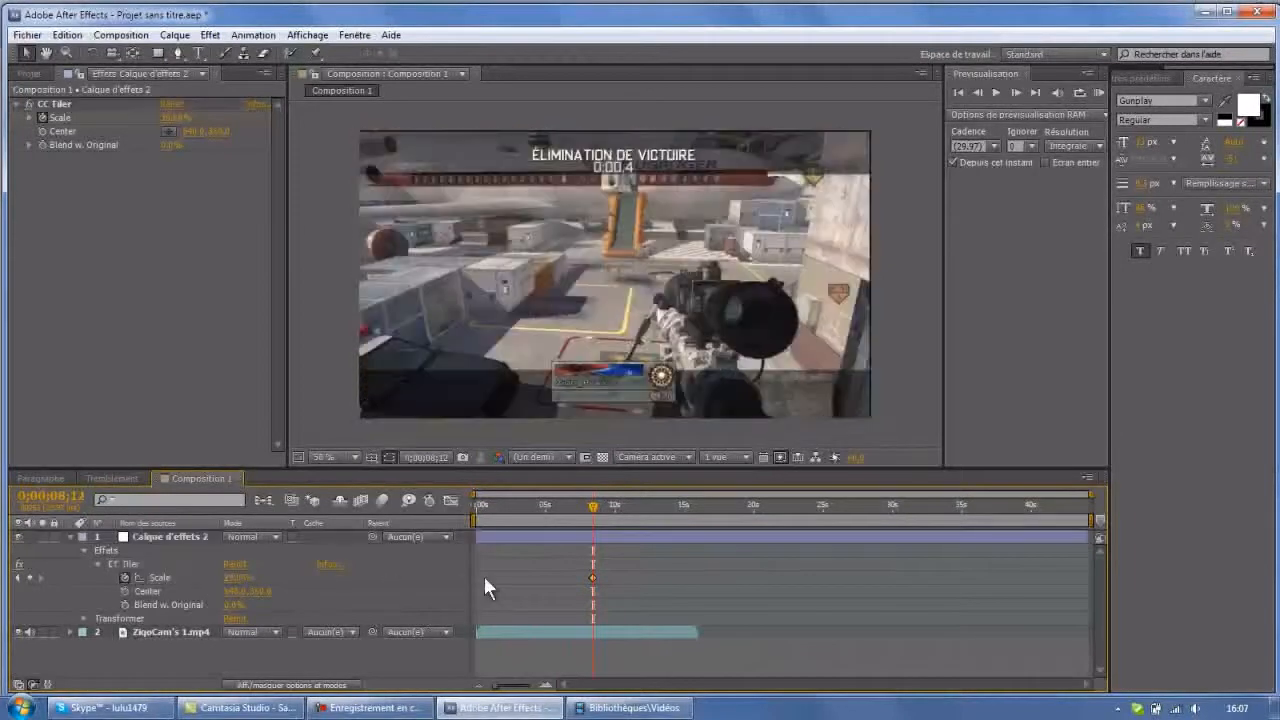
{"action": "left_click_drag", "start_coordinate": [592, 505], "coordinate": [607, 505]}
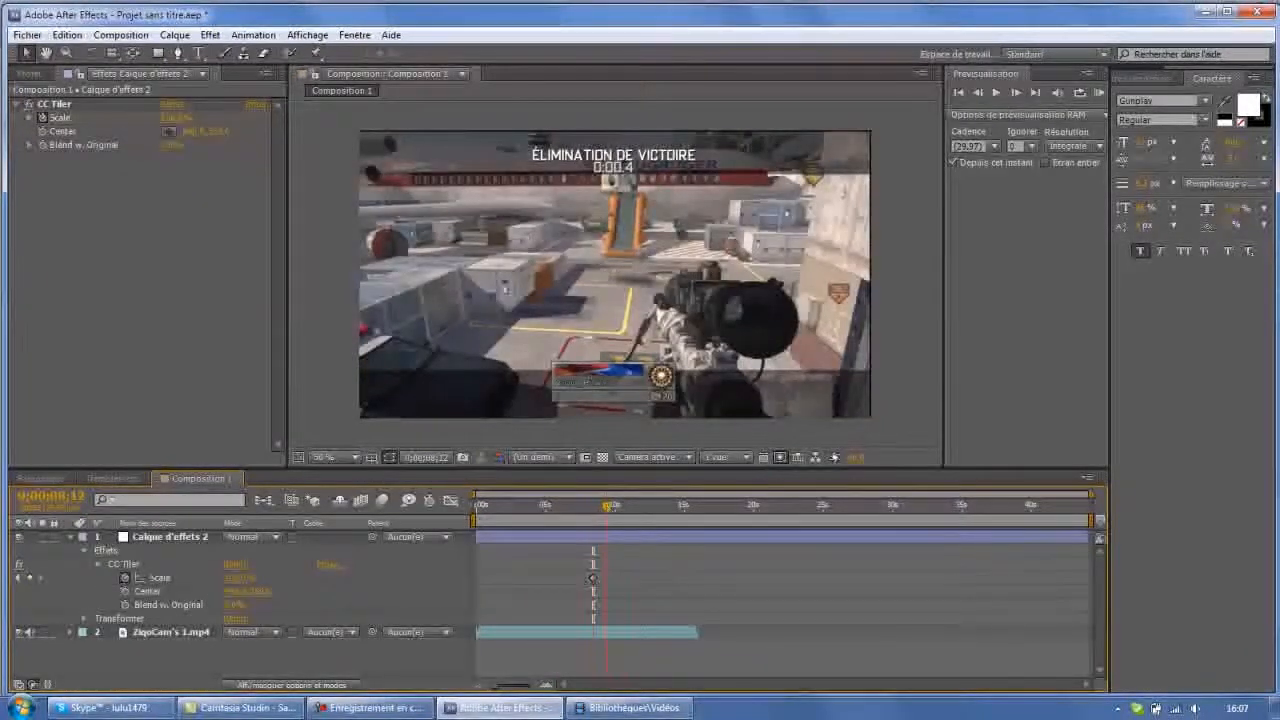
{"action": "left_click", "coordinate": [596, 576]}
{"action": "key", "text": "ctrl+z"}
{"action": "key", "text": "ctrl+z"}
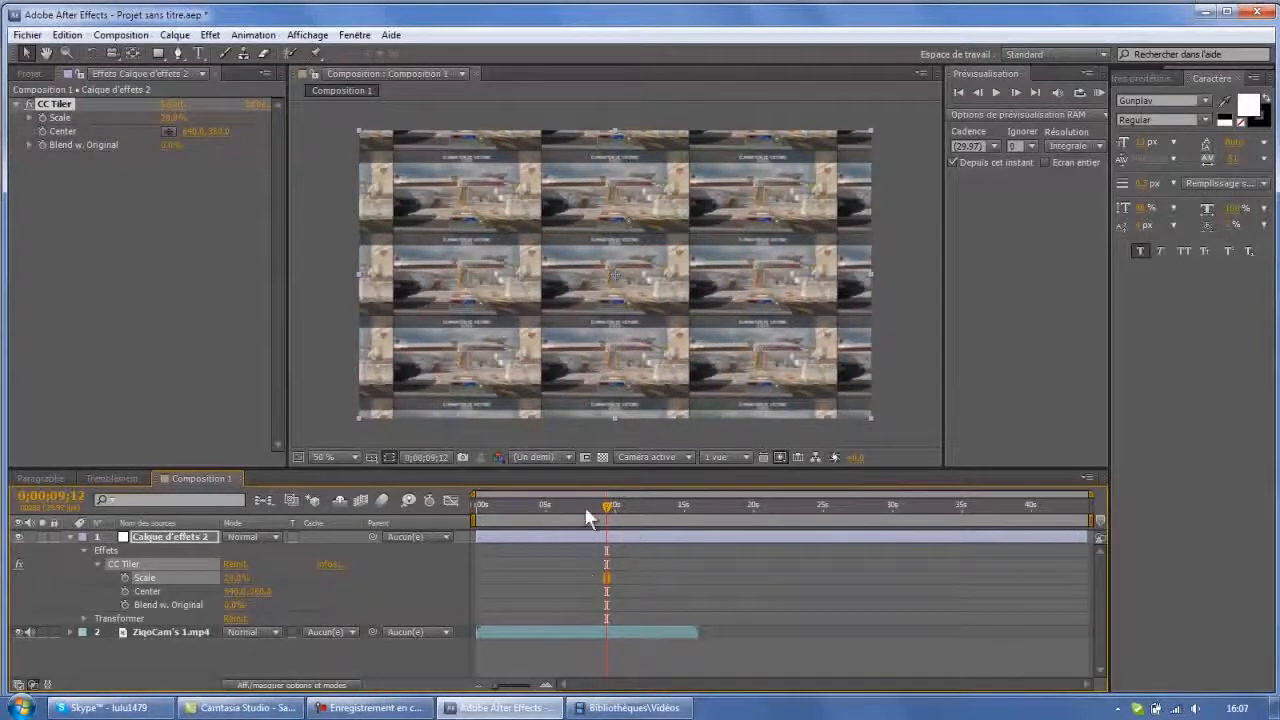
Set the CC Tiler Scale to 100%
{"action": "left_click", "coordinate": [234, 579]}
{"action": "type", "text": "100"}
{"action": "key", "text": "Return"}
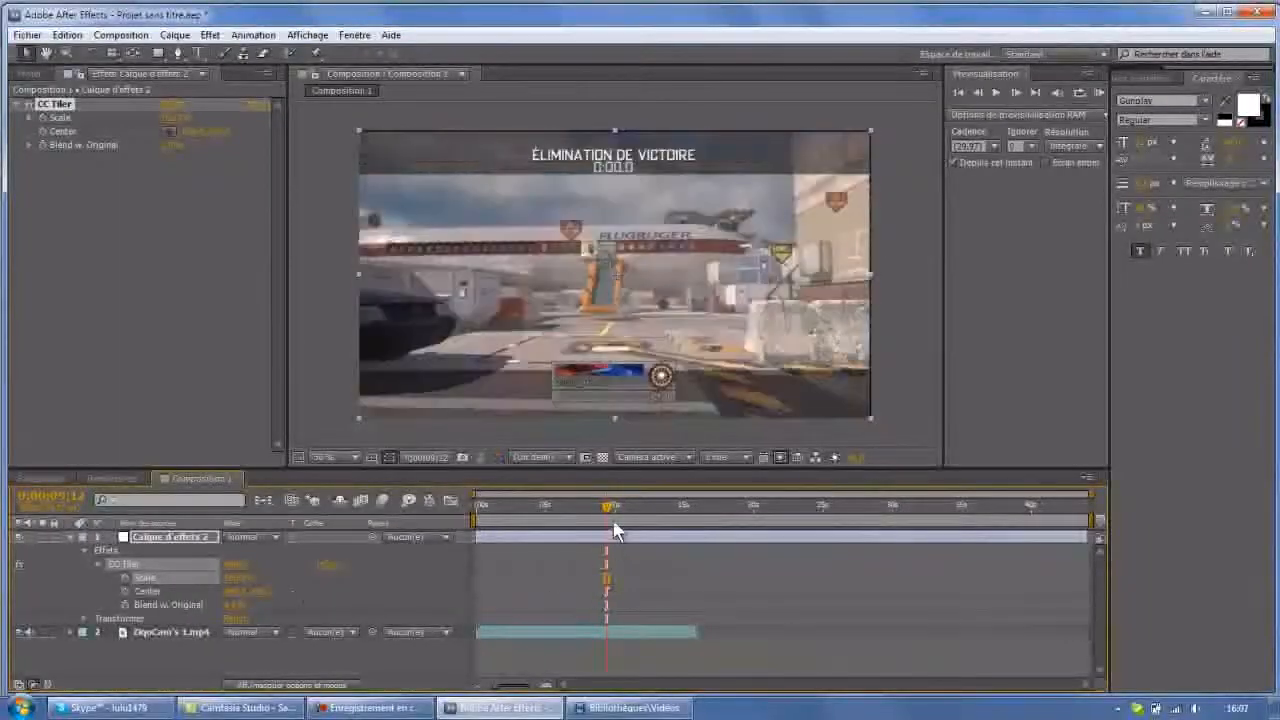
Move the current time back to 0;00;08;10 at the shot and start keyframing the CC Tiler Scale there
{"action": "left_click_drag", "start_coordinate": [607, 507], "coordinate": [595, 511]}
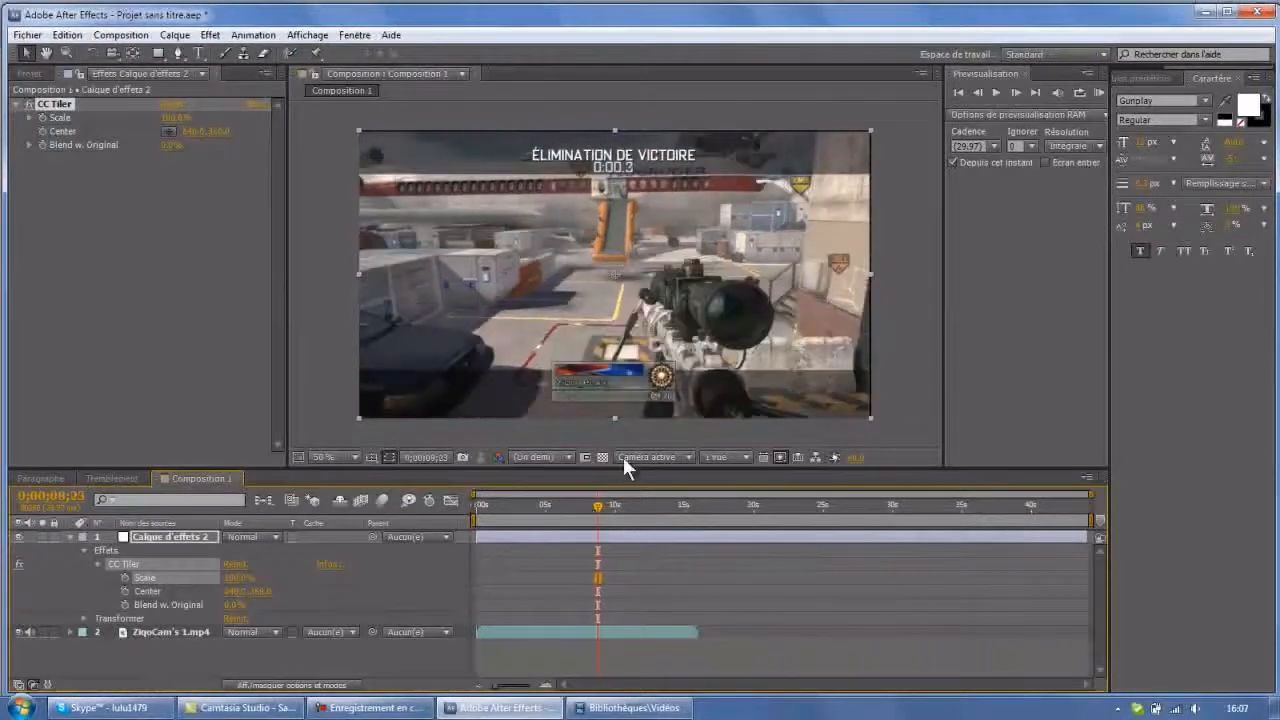
{"action": "left_click", "coordinate": [973, 91]}
{"action": "left_click", "coordinate": [972, 90]}
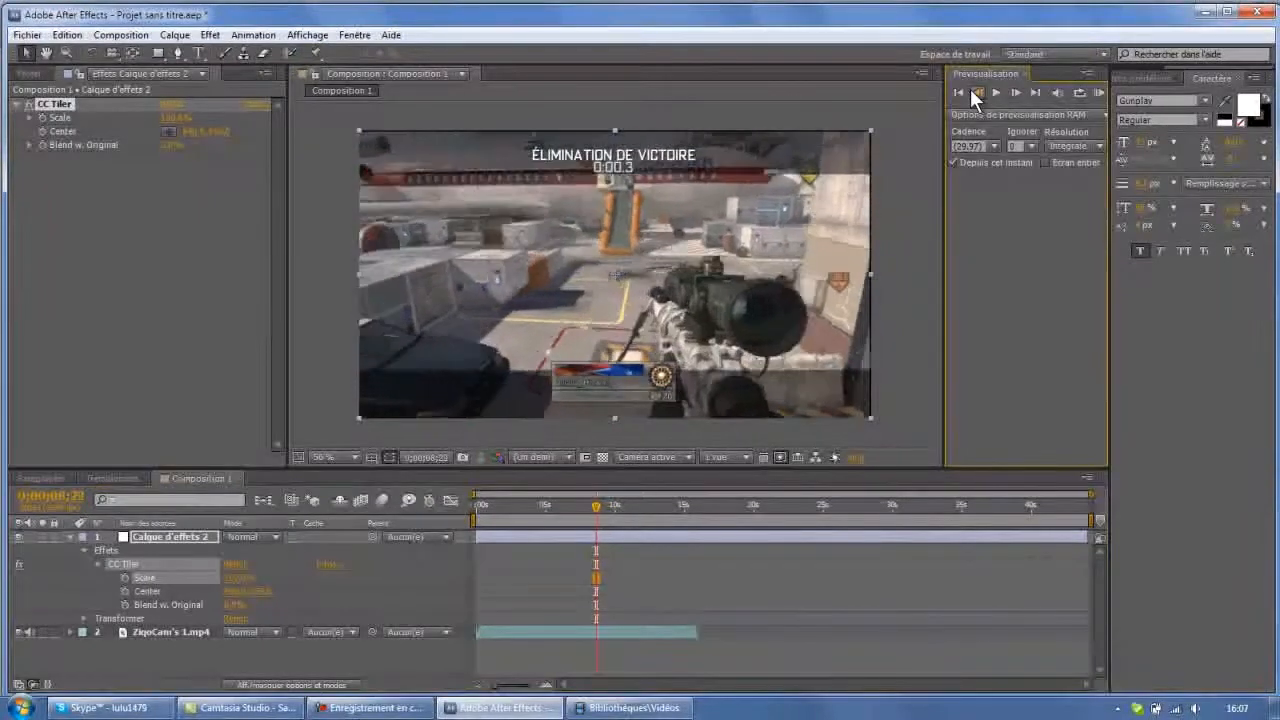
{"action": "left_click", "coordinate": [972, 90]}
{"action": "left_click", "coordinate": [972, 90]}
{"action": "left_click", "coordinate": [972, 90]}
{"action": "left_click", "coordinate": [972, 90]}
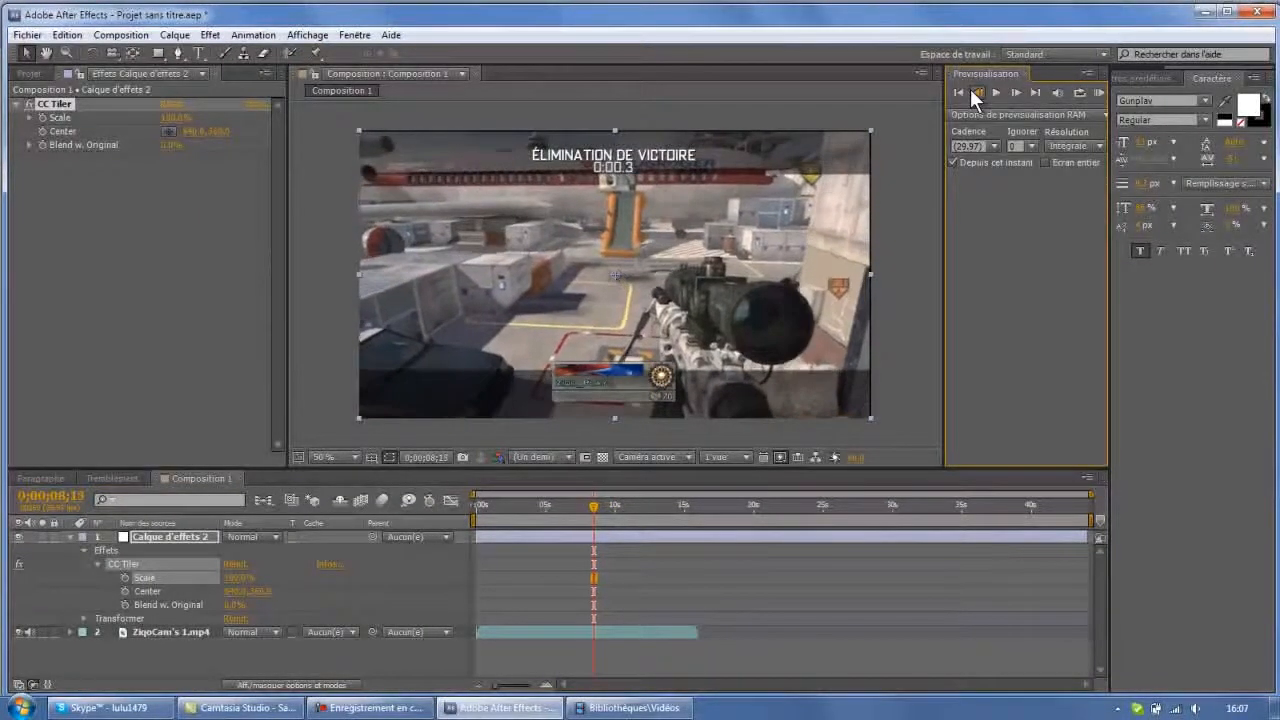
{"action": "left_click", "coordinate": [972, 90]}
{"action": "left_click", "coordinate": [972, 90]}
{"action": "left_click", "coordinate": [972, 90]}
{"action": "left_click", "coordinate": [972, 90]}
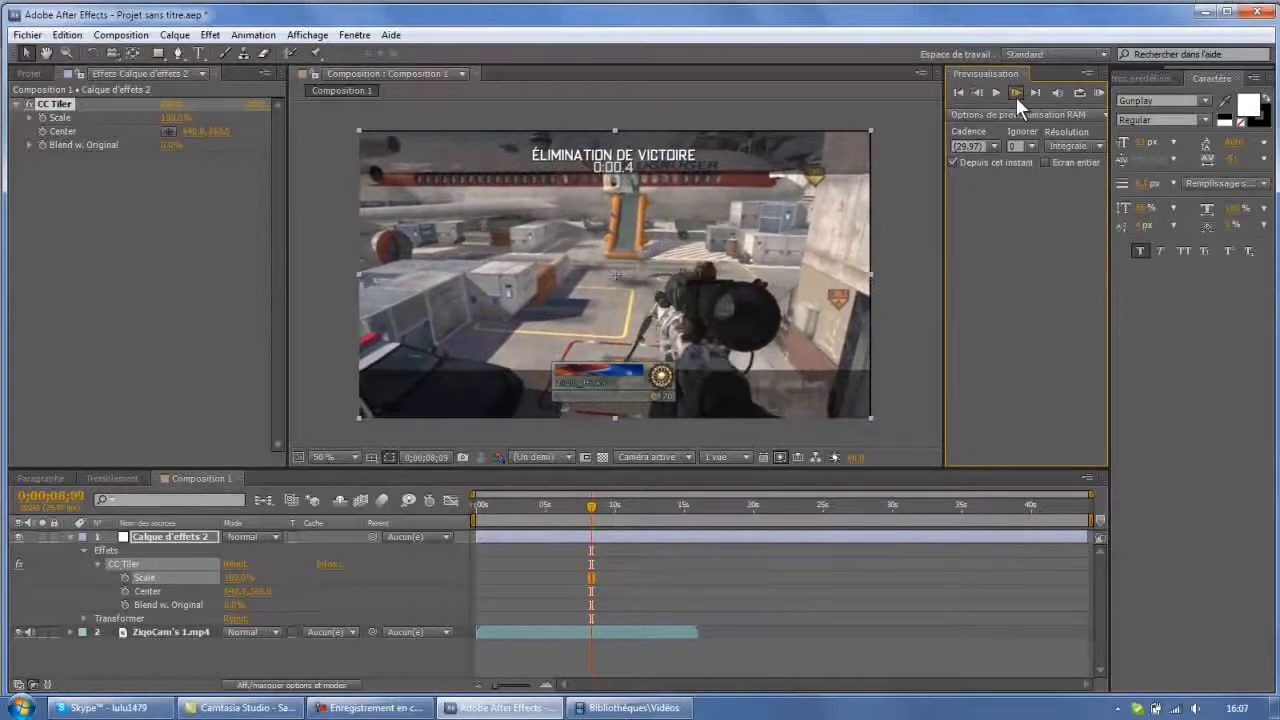
{"action": "left_click", "coordinate": [1016, 93]}
{"action": "left_click", "coordinate": [1016, 93]}
{"action": "left_click", "coordinate": [978, 92]}
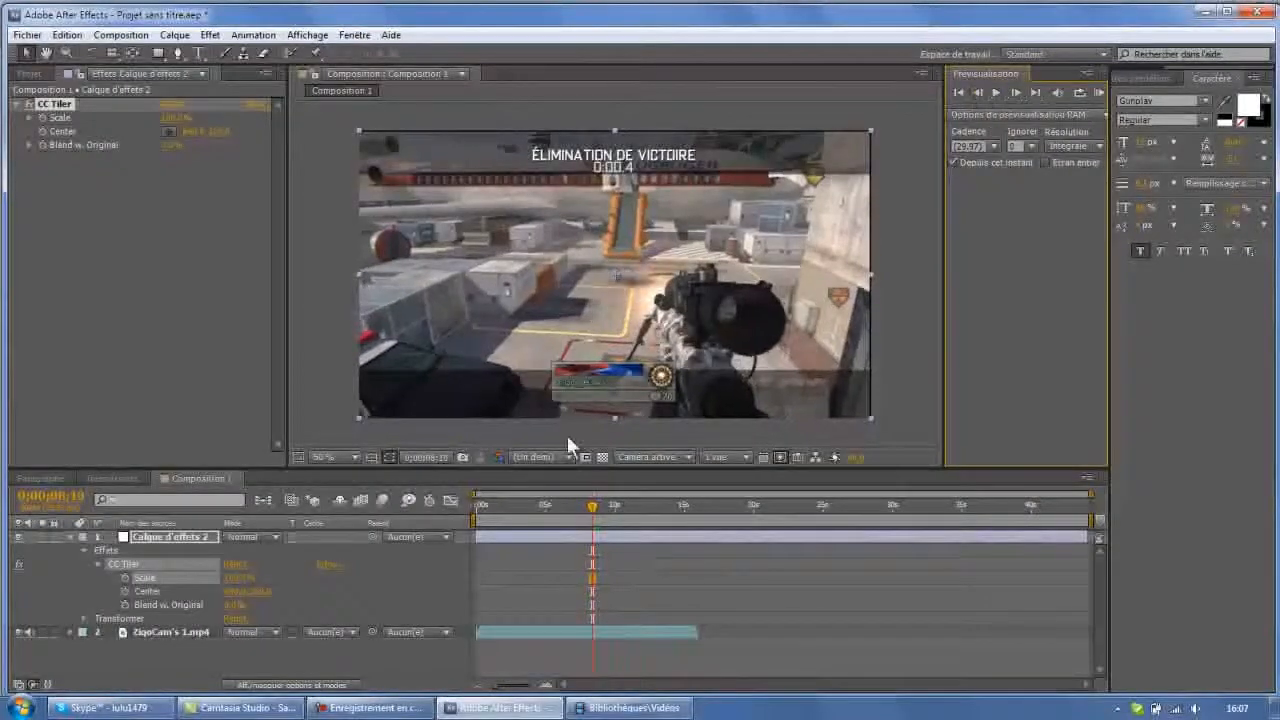
{"action": "left_click", "coordinate": [125, 577]}
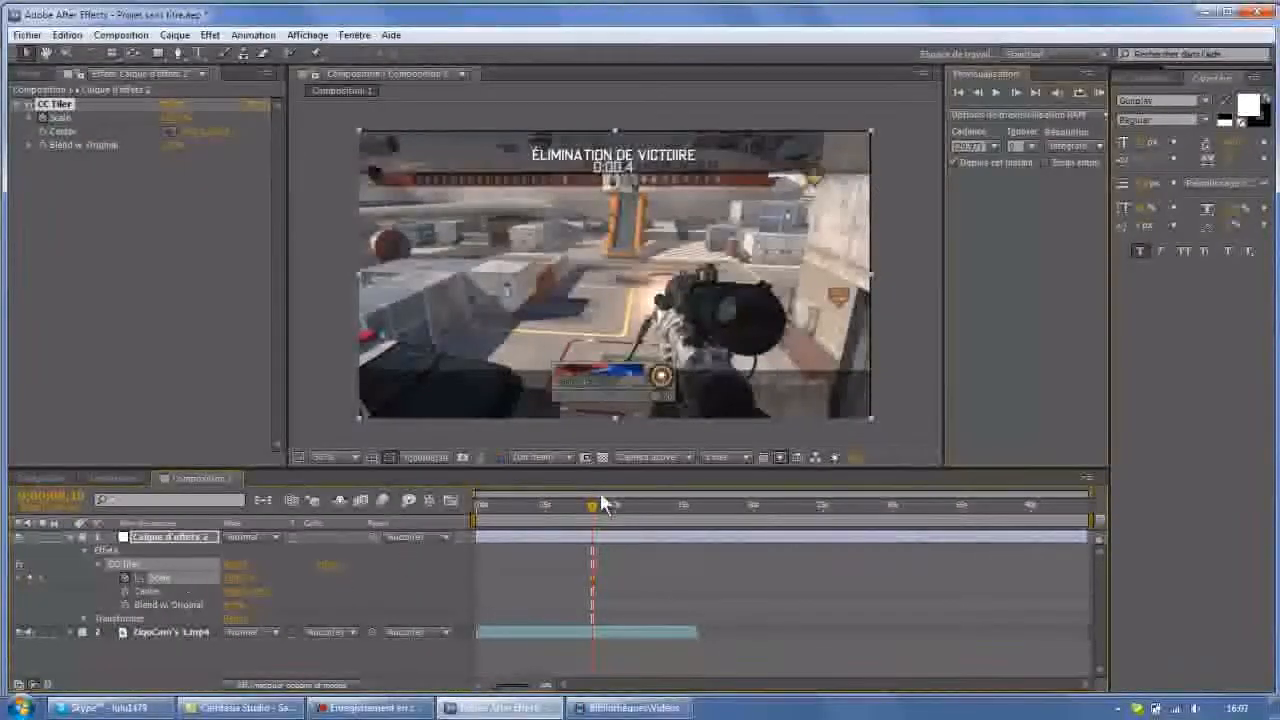
Play and step through the clip to 0;00;07;20 and add a CC Tiler Scale keyframe there
{"action": "left_click_drag", "start_coordinate": [594, 508], "coordinate": [571, 509]}
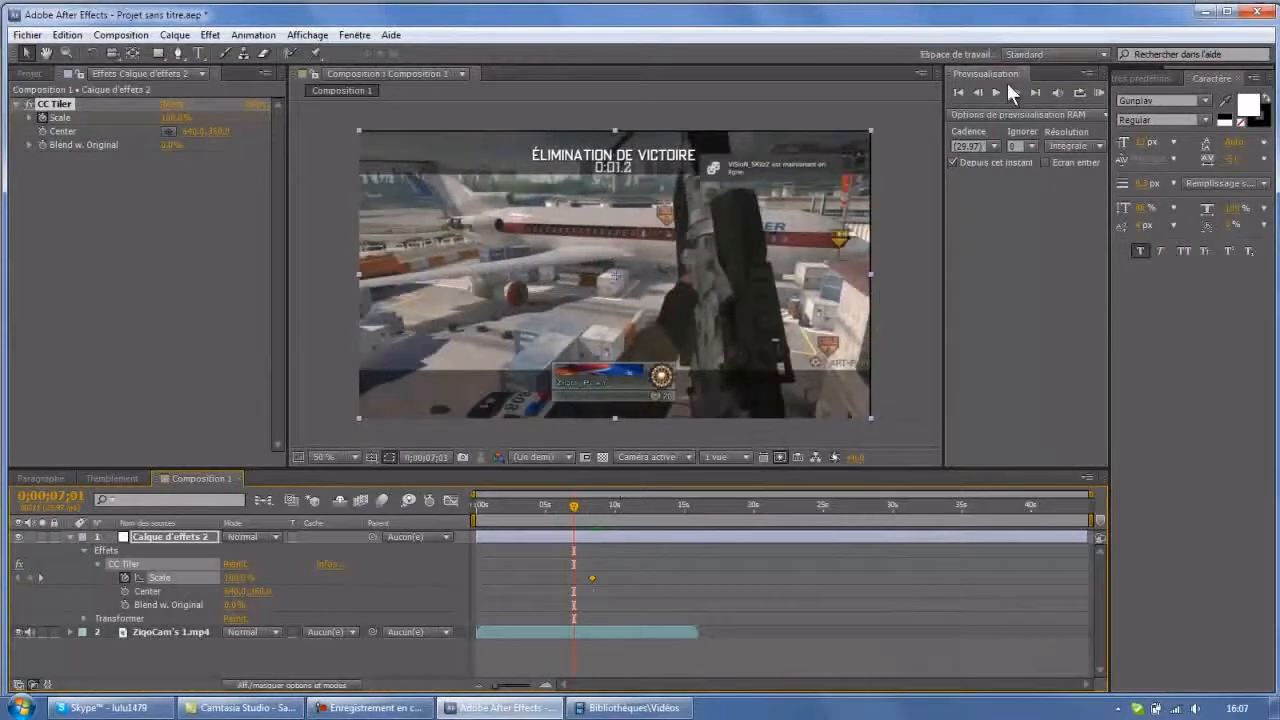
{"action": "left_click", "coordinate": [996, 92]}
{"action": "left_click", "coordinate": [1001, 93]}
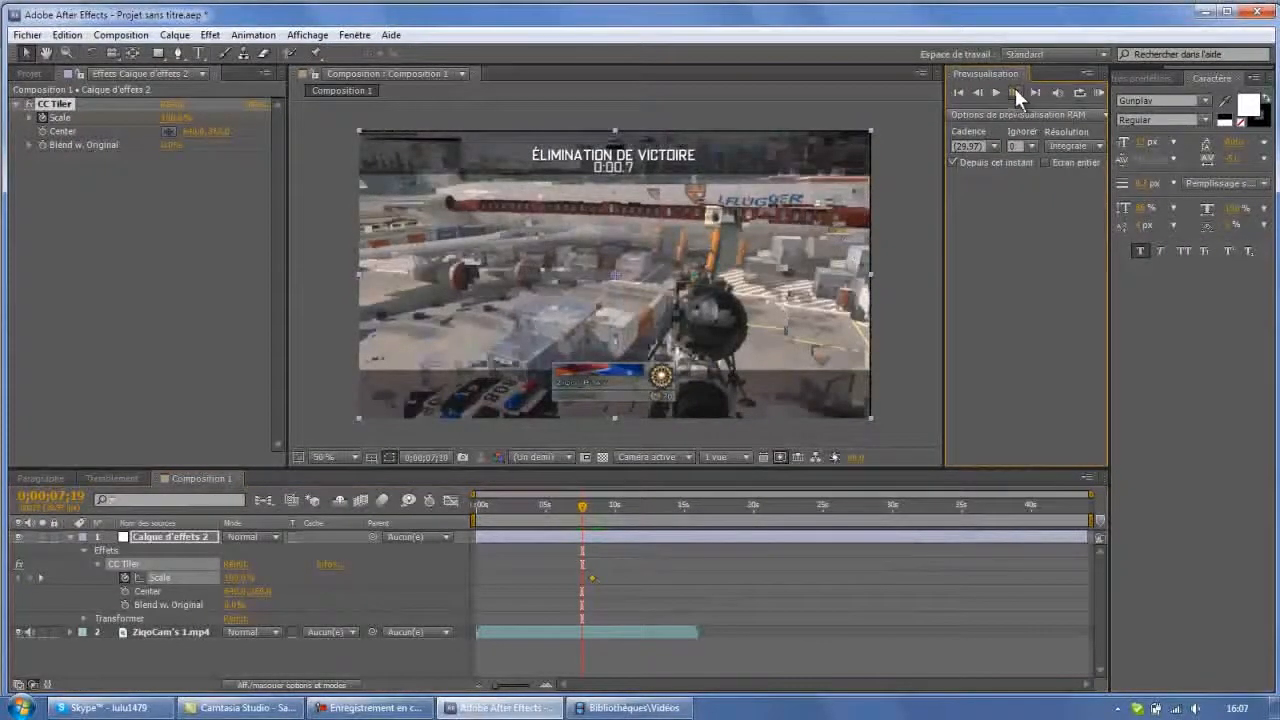
{"action": "left_click", "coordinate": [1016, 91]}
{"action": "left_click", "coordinate": [976, 94]}
{"action": "left_click", "coordinate": [976, 94]}
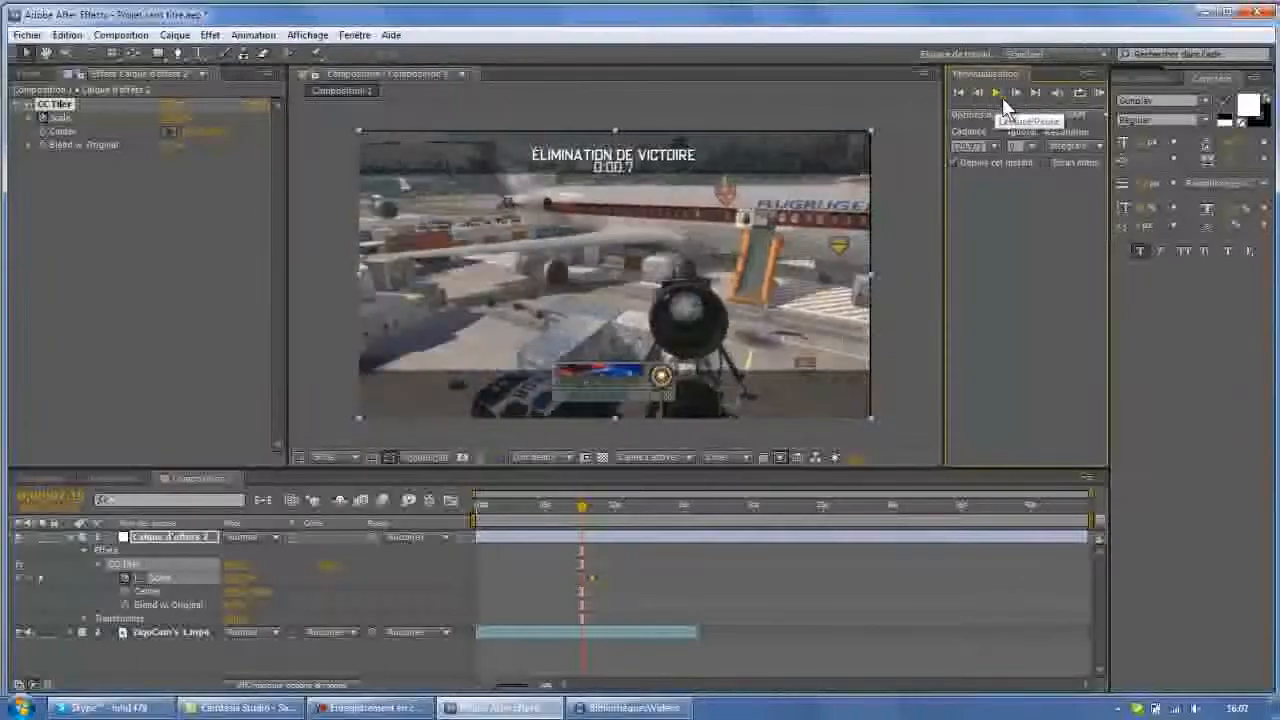
{"action": "left_click", "coordinate": [1016, 92]}
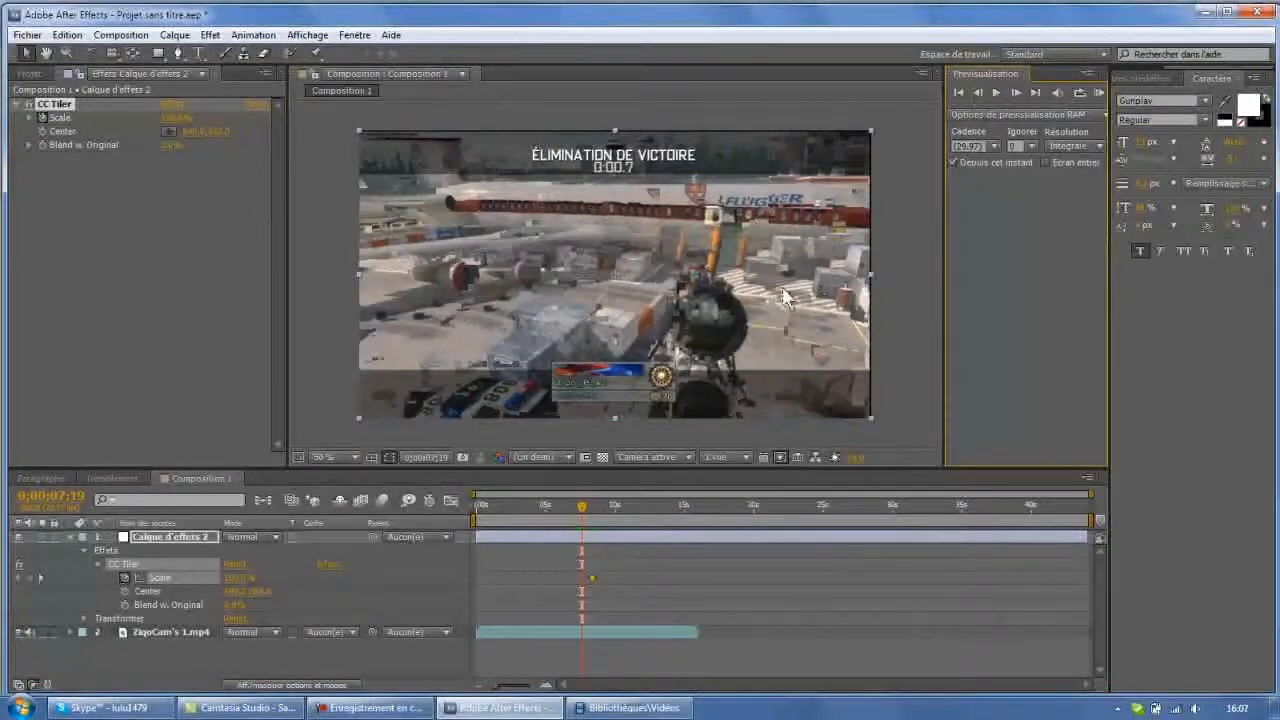
{"action": "left_click", "coordinate": [1016, 92]}
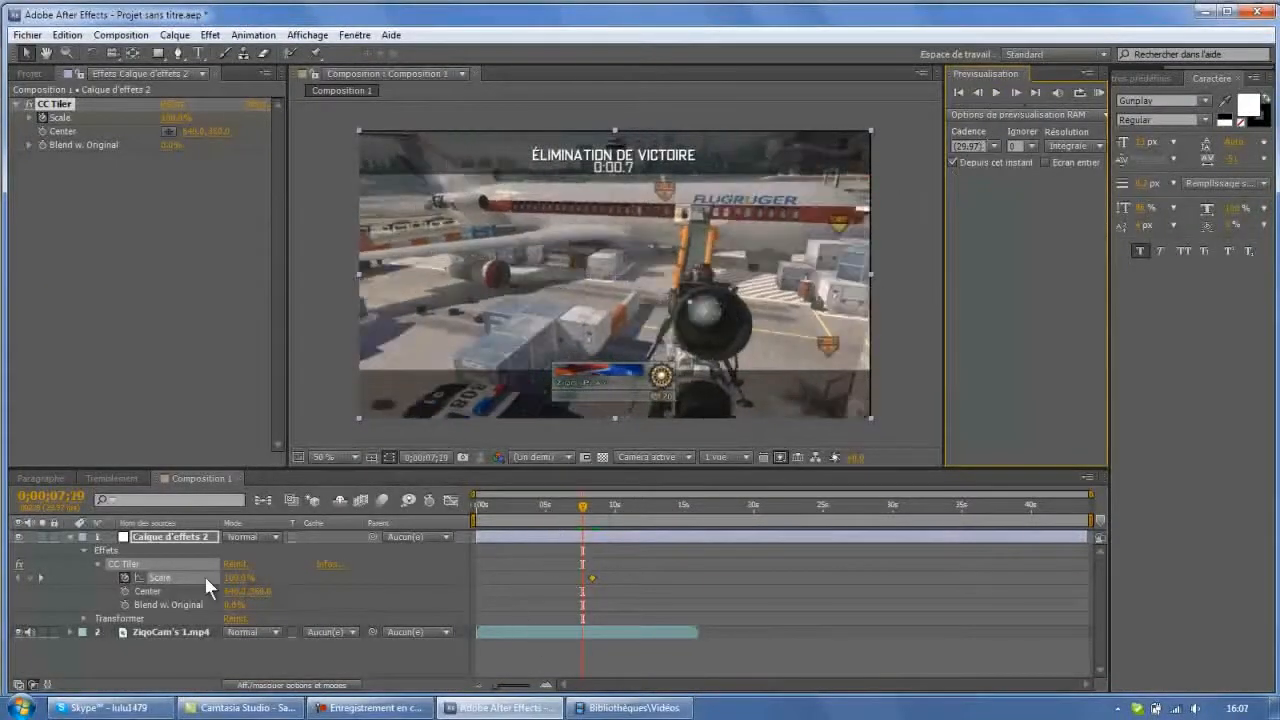
{"action": "left_click", "coordinate": [29, 577]}
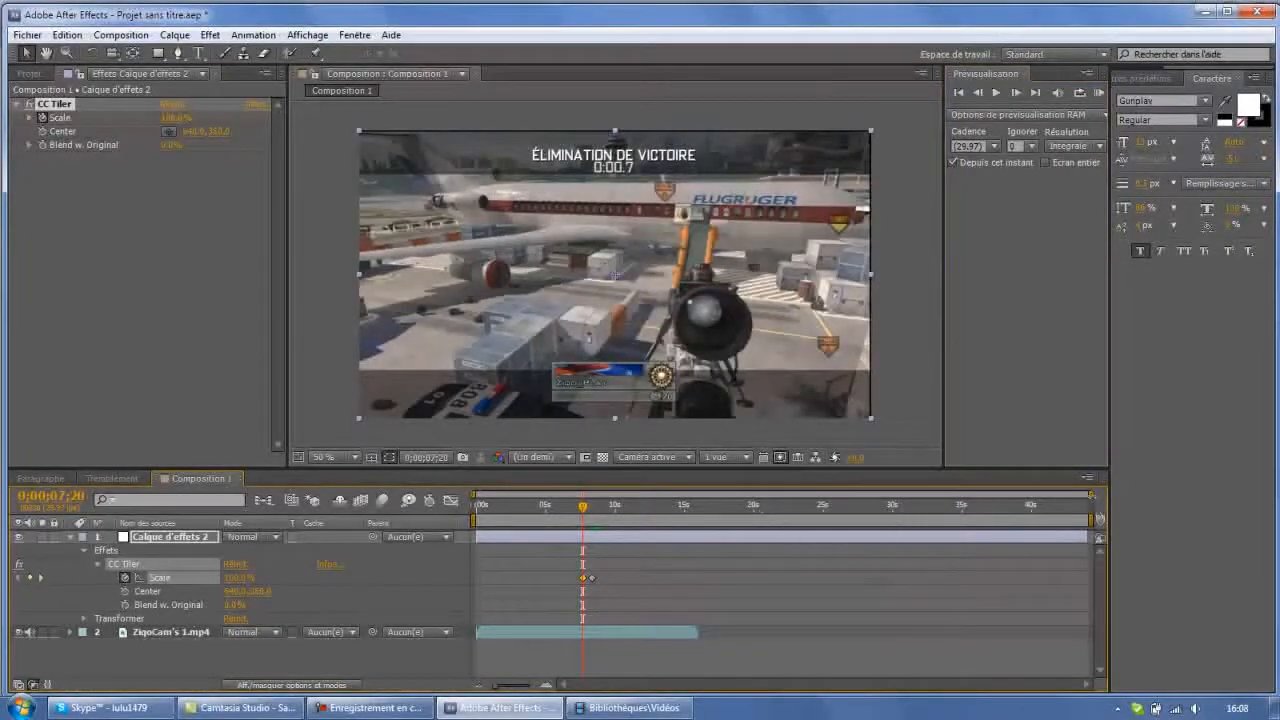
At 0;00;08;05, reduce the CC Tiler Scale until the image repeats in roughly four columns and four rows
{"action": "left_click_drag", "start_coordinate": [1092, 494], "coordinate": [592, 494]}
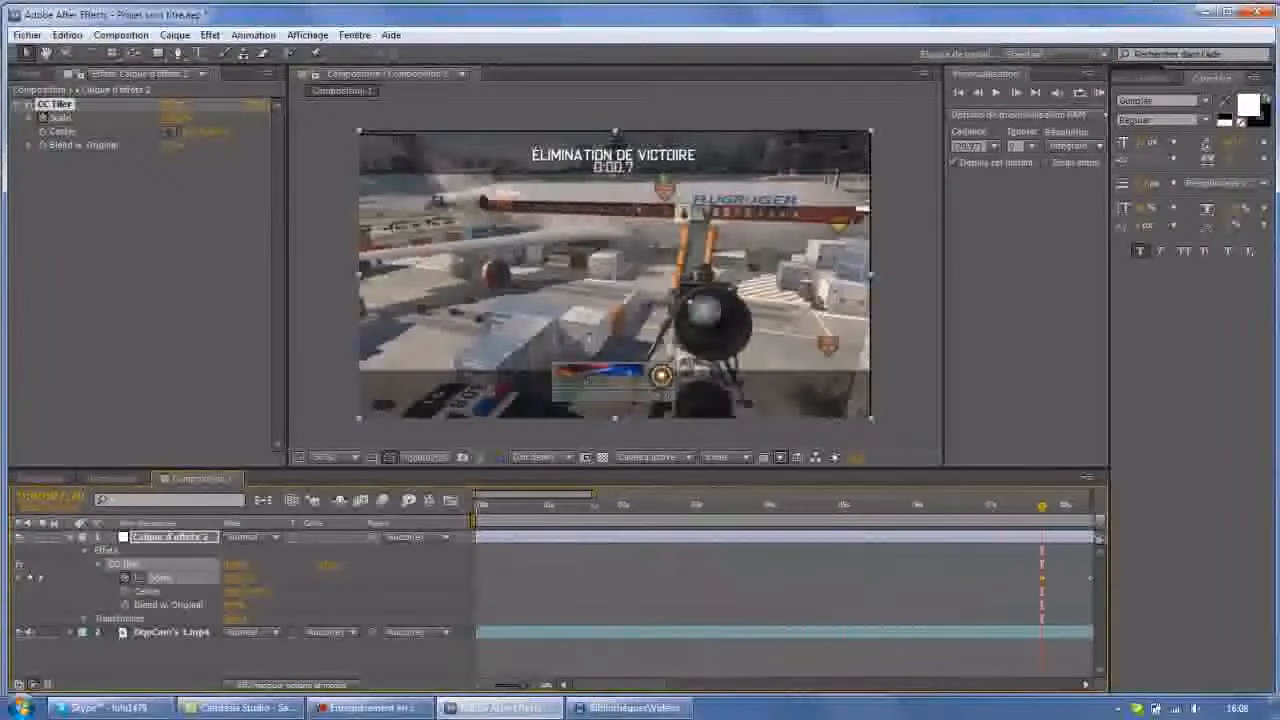
{"action": "left_click_drag", "start_coordinate": [622, 686], "coordinate": [698, 690]}
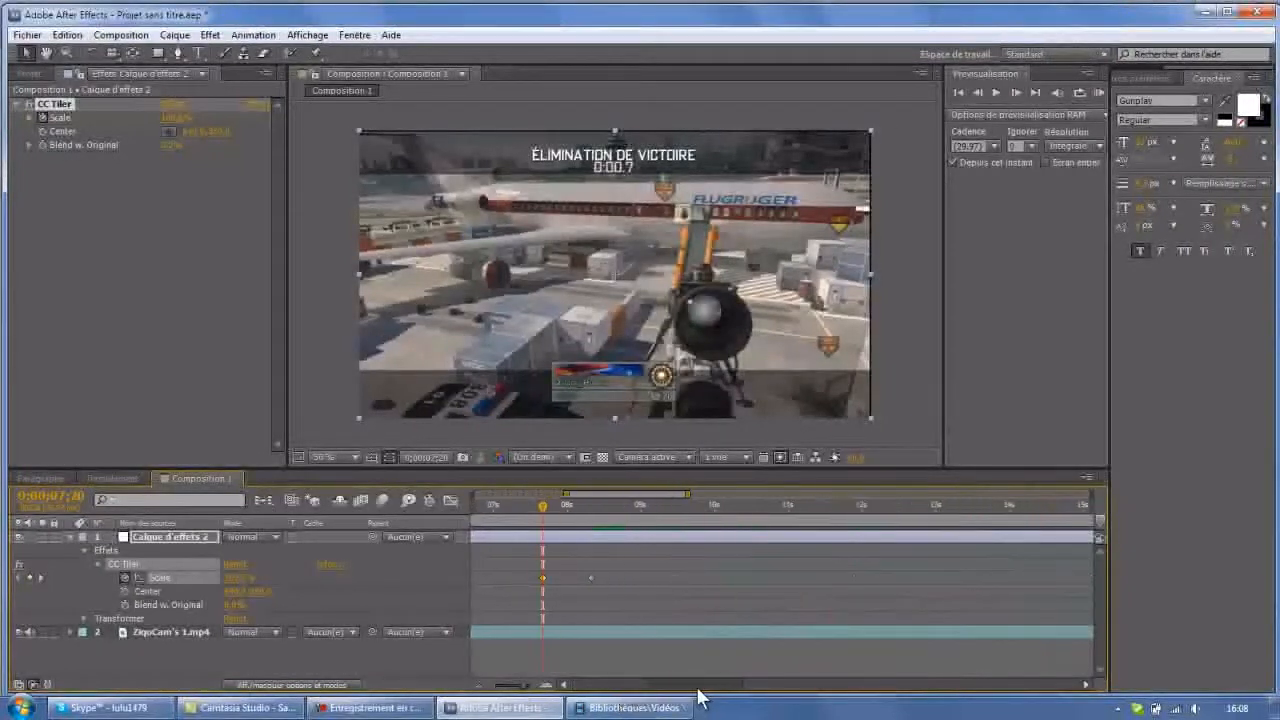
{"action": "left_click_drag", "start_coordinate": [540, 507], "coordinate": [579, 517]}
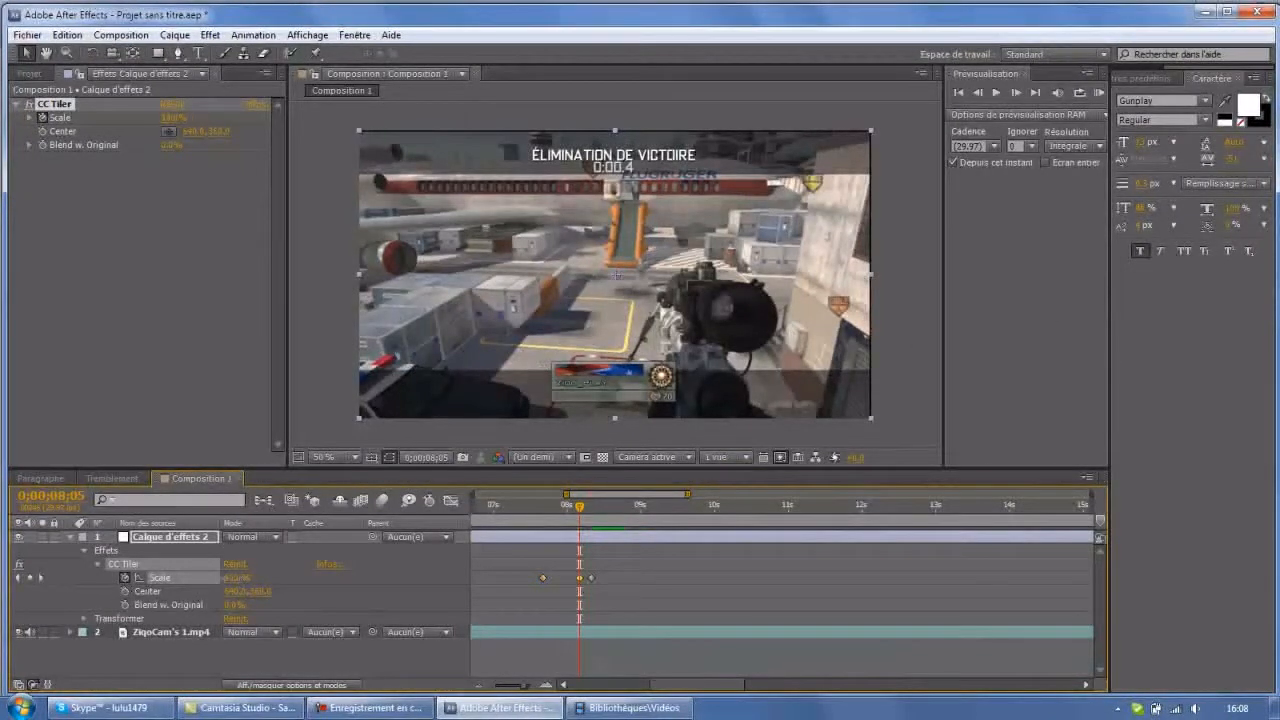
{"action": "left_click_drag", "start_coordinate": [238, 578], "coordinate": [245, 590]}
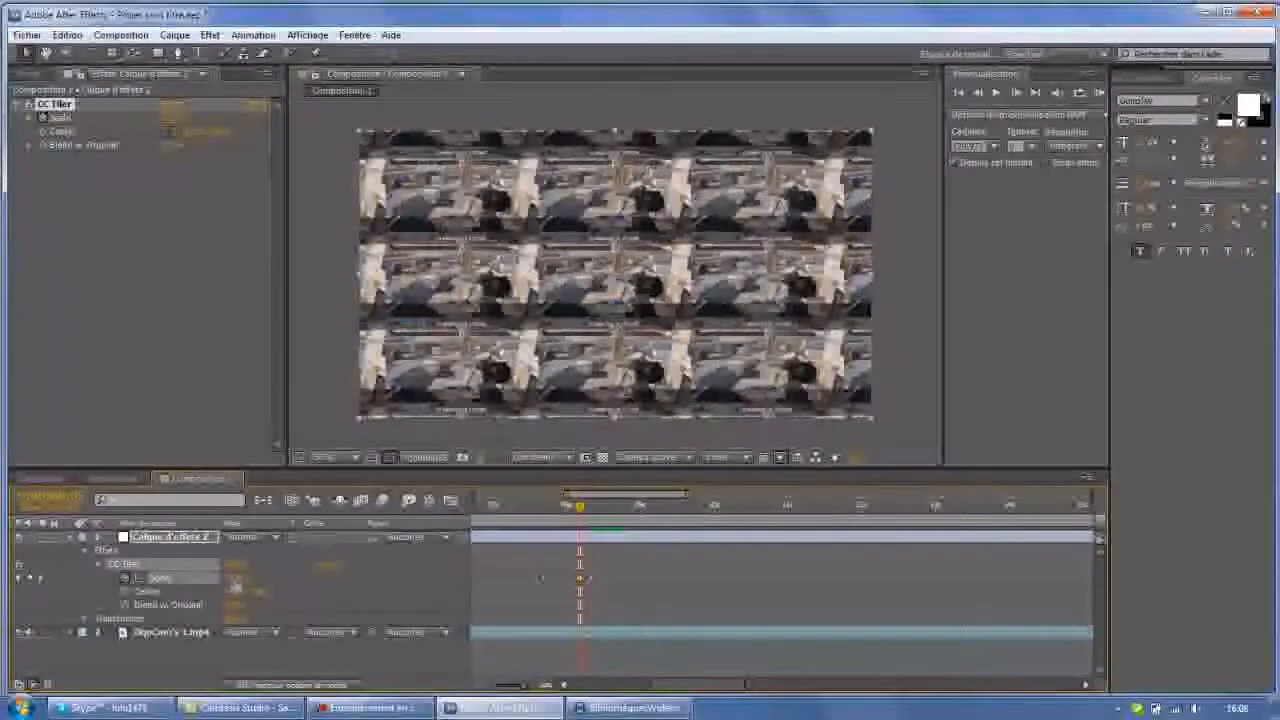
{"action": "left_click_drag", "start_coordinate": [235, 586], "coordinate": [236, 588]}
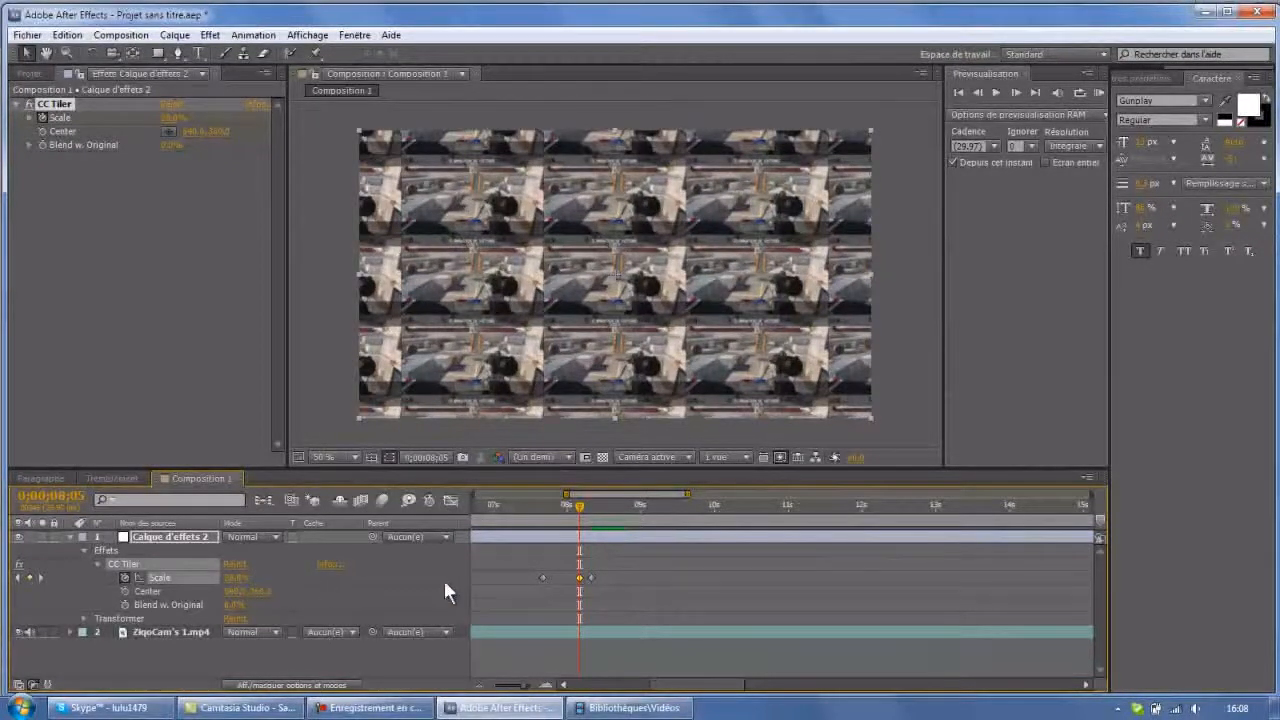
Play back the tiler transition twice, starting shortly before its first keyframe, and return to the composition's start
{"action": "left_click_drag", "start_coordinate": [581, 508], "coordinate": [531, 509]}
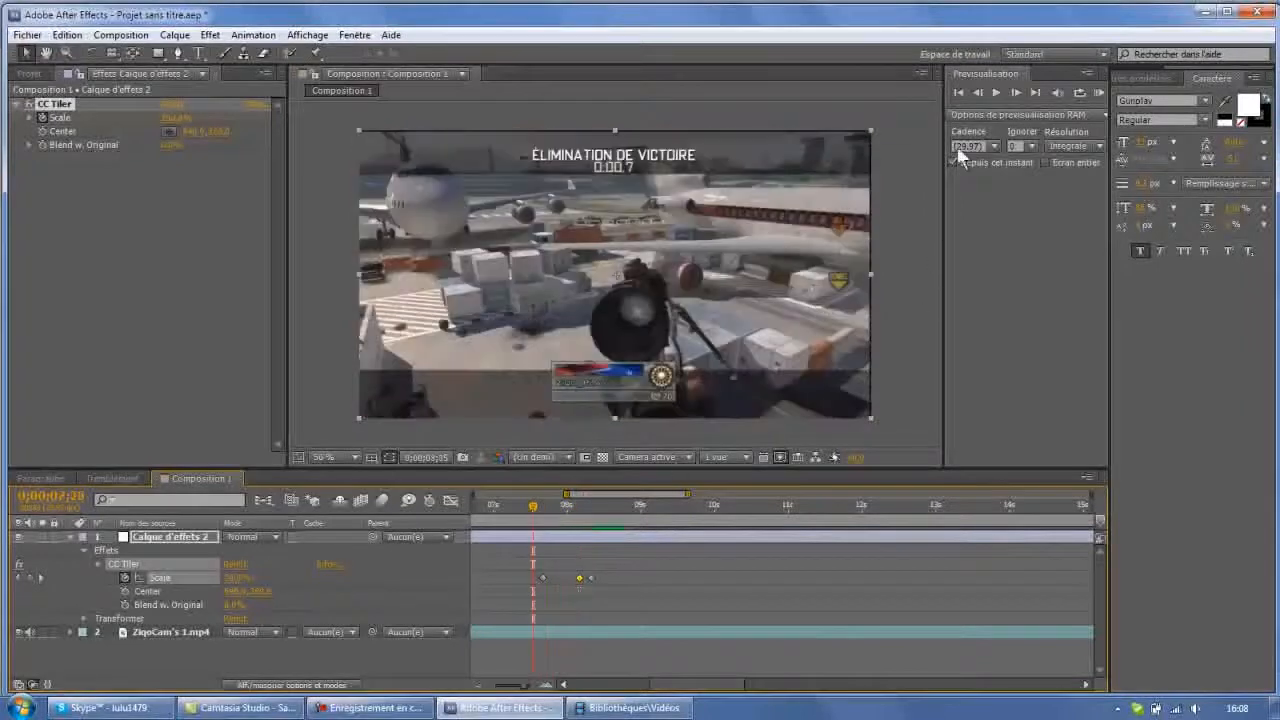
{"action": "left_click", "coordinate": [996, 92]}
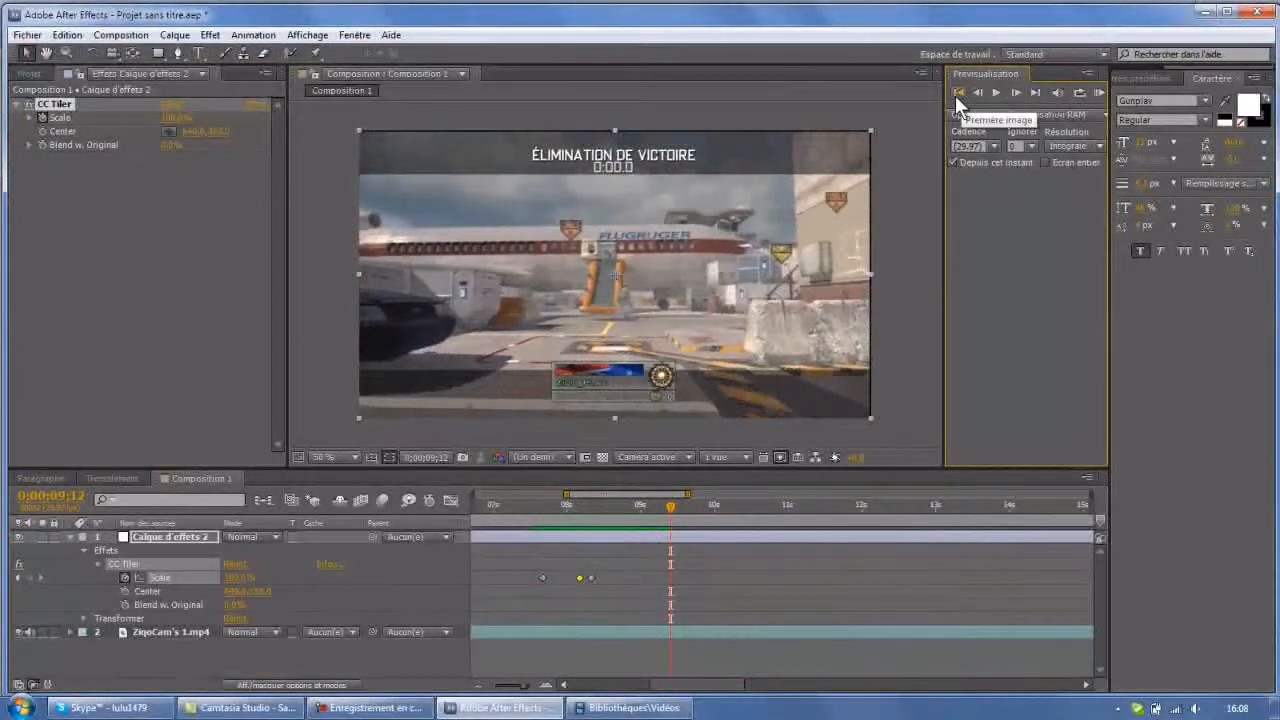
{"action": "left_click", "coordinate": [955, 95]}
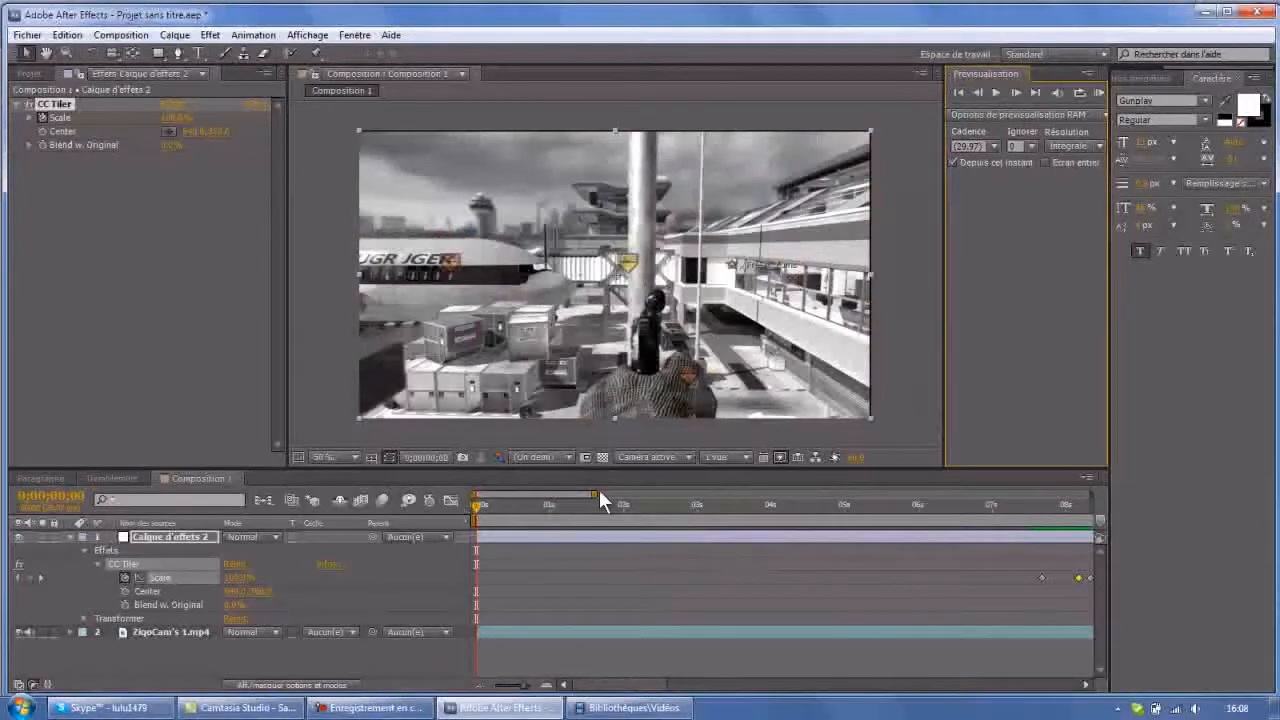
{"action": "left_click_drag", "start_coordinate": [596, 495], "coordinate": [1090, 495]}
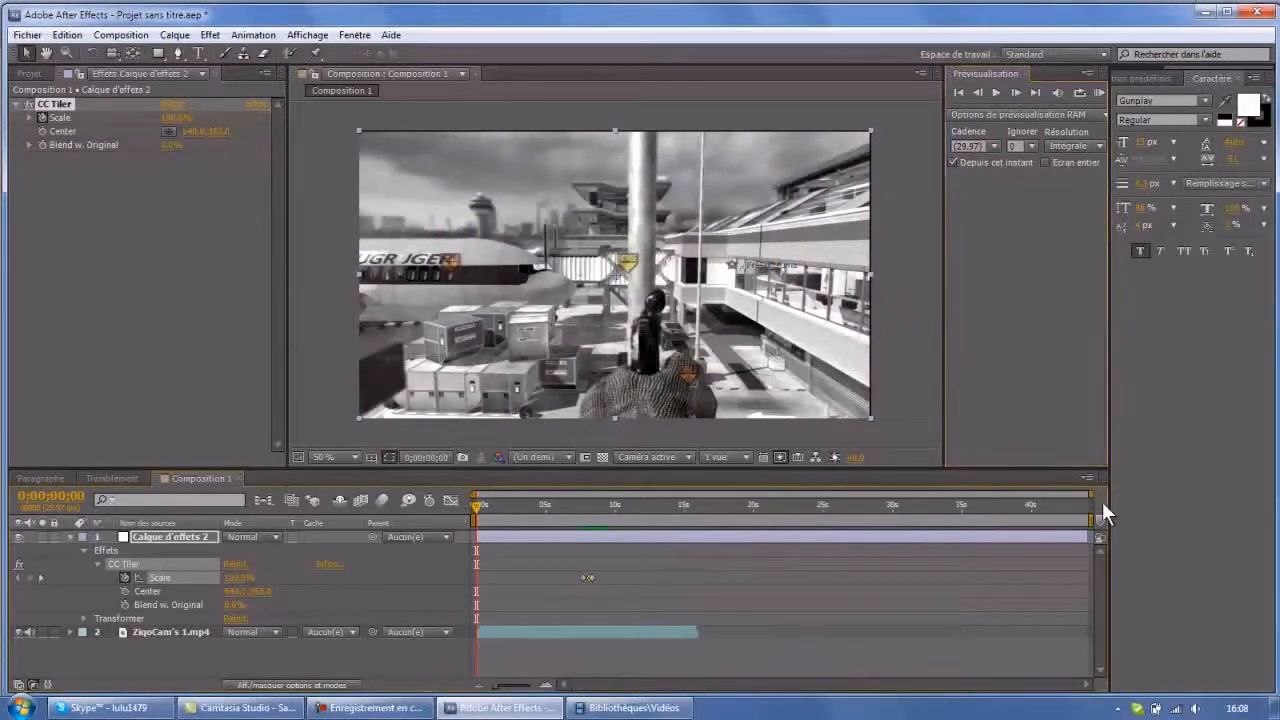
{"action": "left_click", "coordinate": [569, 518]}
{"action": "left_click", "coordinate": [996, 92]}
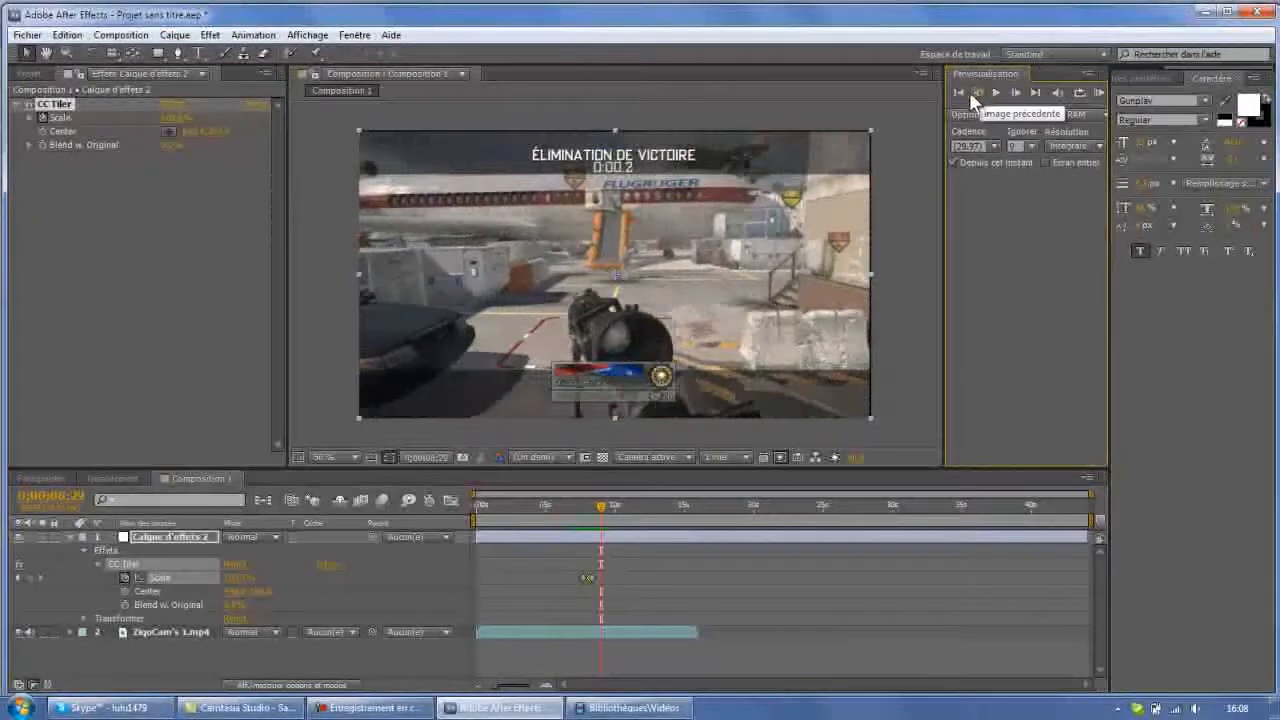
{"action": "left_click", "coordinate": [960, 92]}
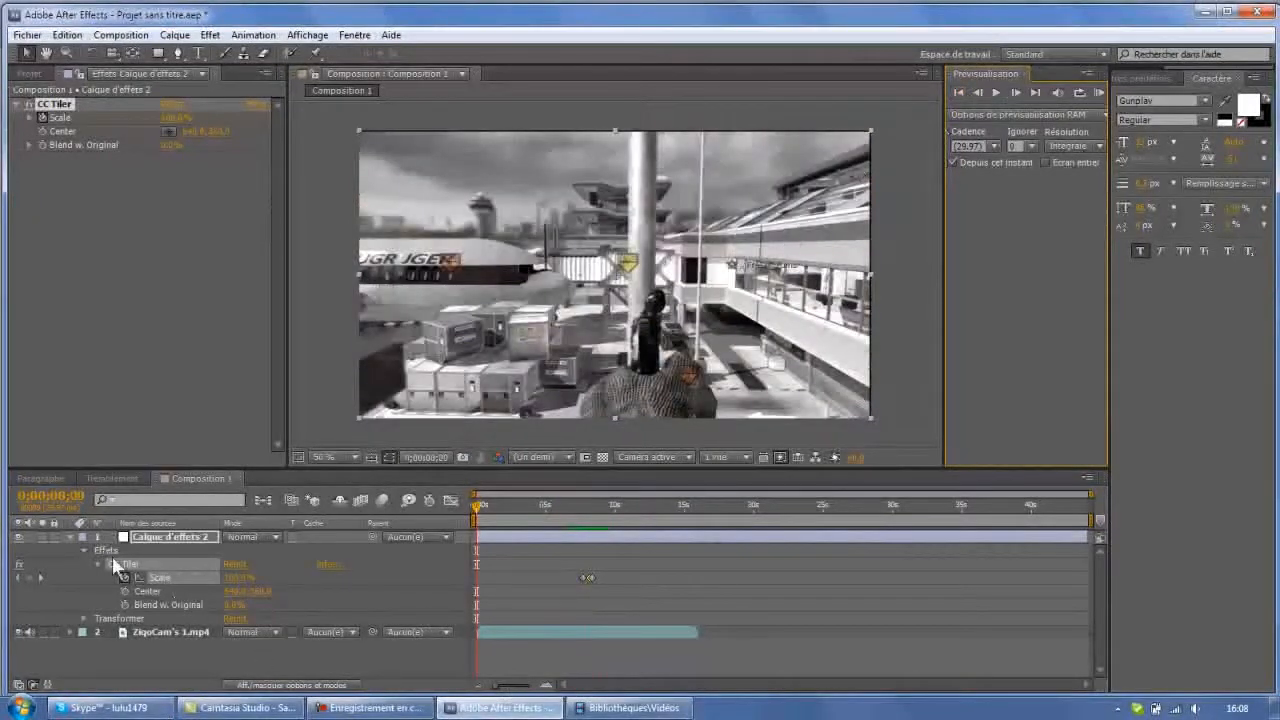
Collapse the adjustment layer, switch to Windows Explorer and search the Music library for "interve"
{"action": "left_click", "coordinate": [69, 537]}
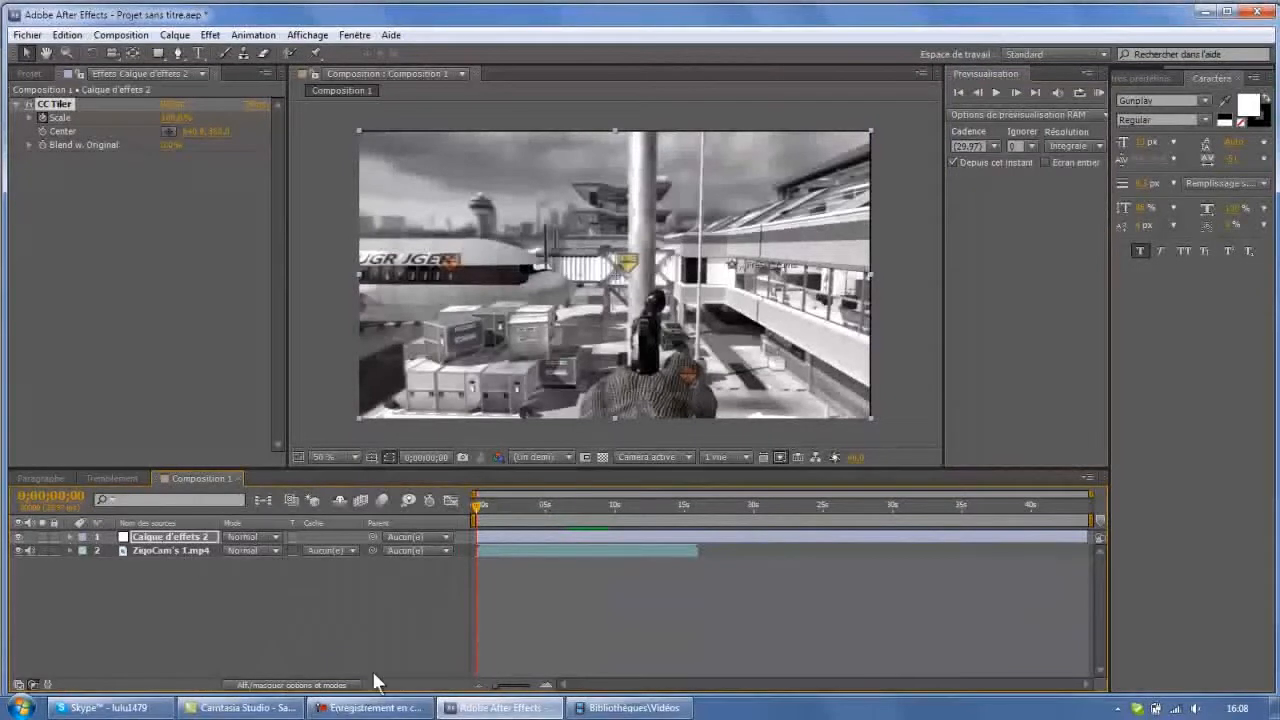
{"action": "left_click", "coordinate": [632, 708]}
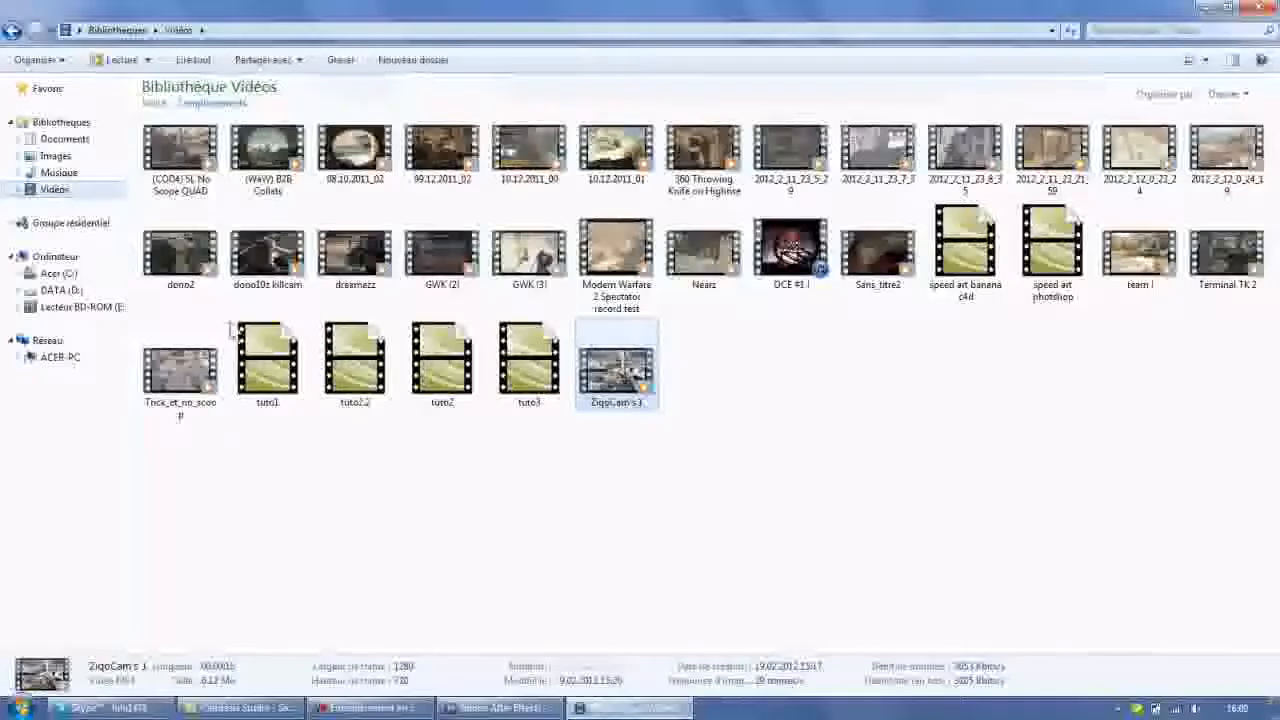
{"action": "left_click", "coordinate": [59, 172]}
{"action": "left_click", "coordinate": [1145, 33]}
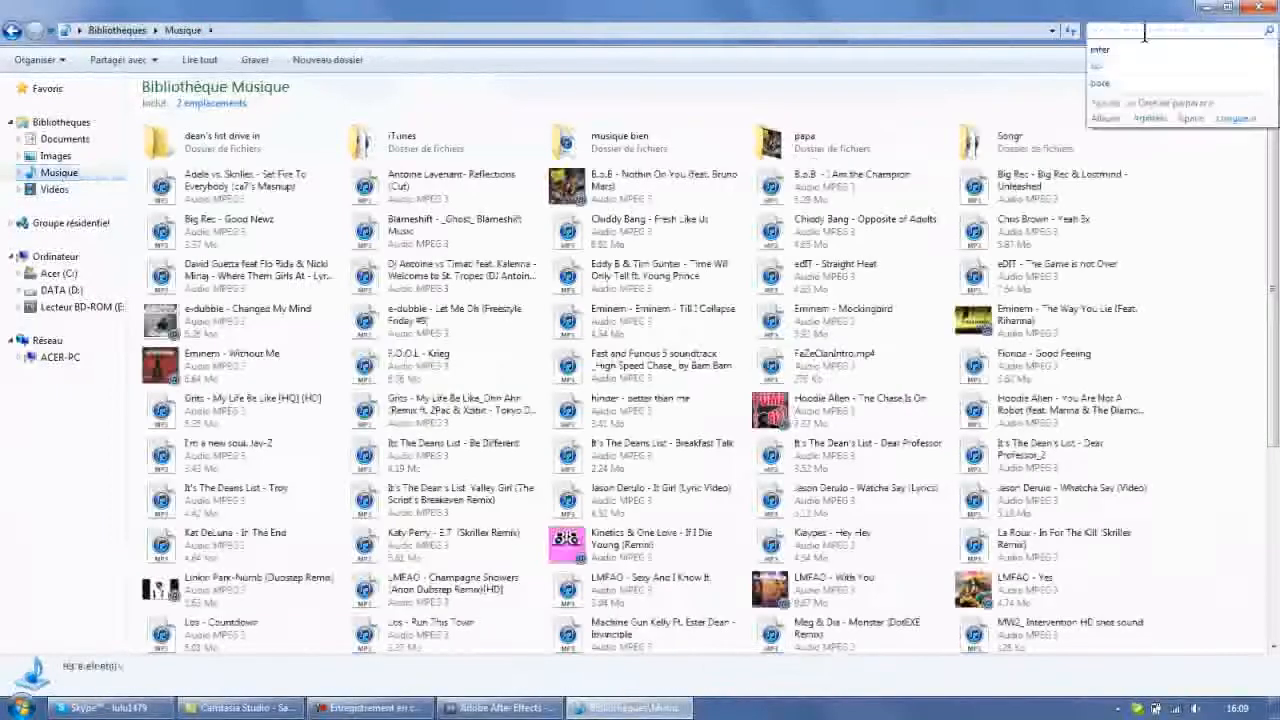
{"action": "type", "text": "interve"}
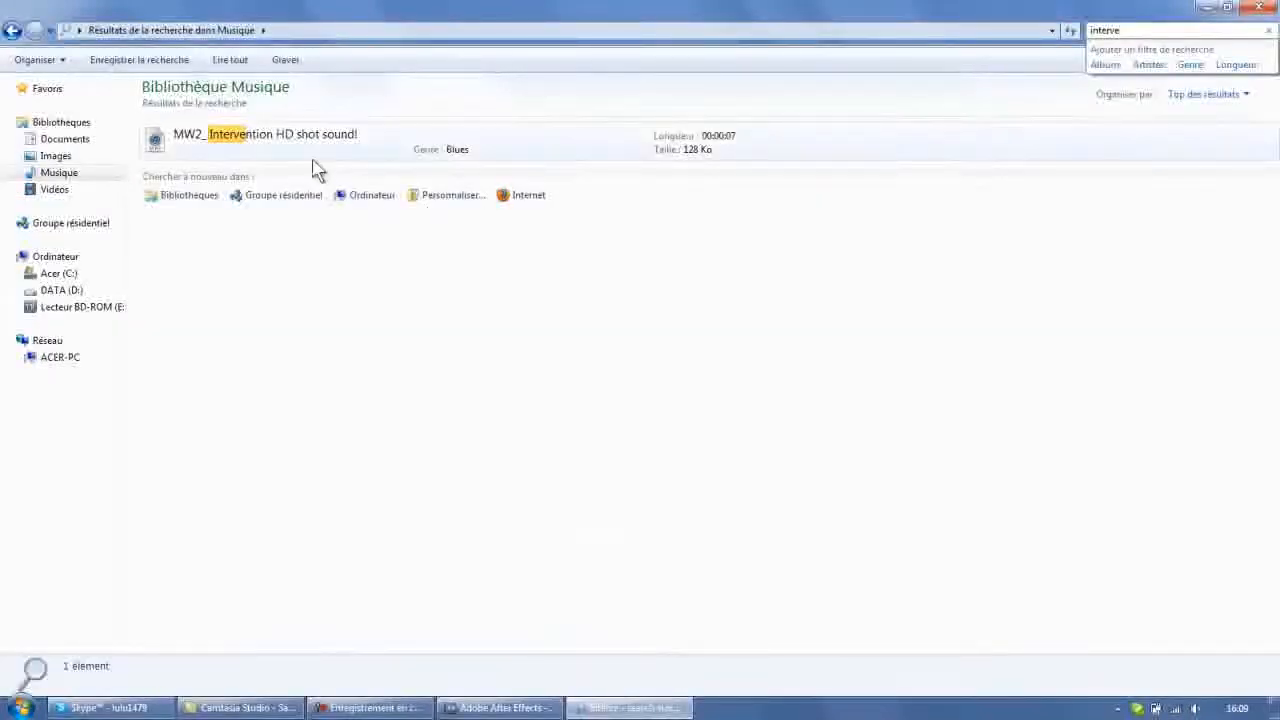
Import "MW2_ Intervention HD shot sound!.mp3" into the After Effects project and add it to the composition below the gameplay clip
{"action": "left_click_drag", "start_coordinate": [312, 150], "coordinate": [140, 272]}
{"action": "left_click", "coordinate": [34, 76]}
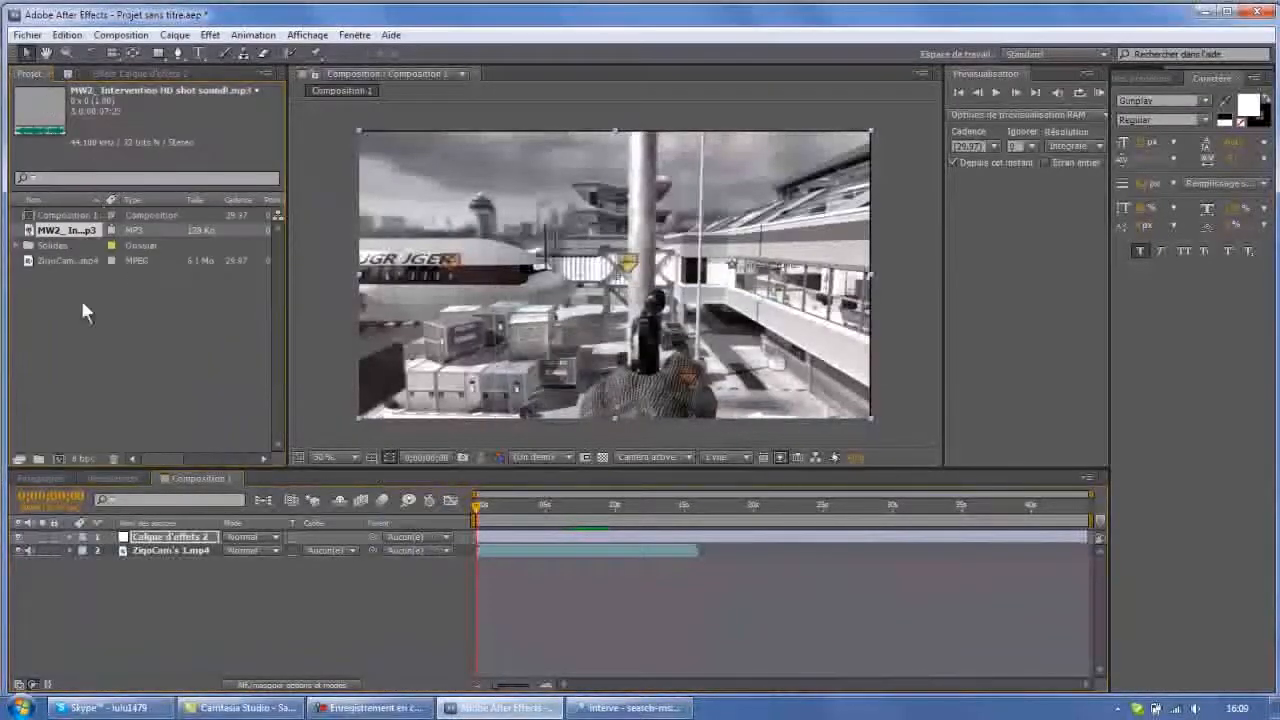
{"action": "left_click_drag", "start_coordinate": [128, 436], "coordinate": [184, 600]}
{"action": "left_click", "coordinate": [566, 505]}
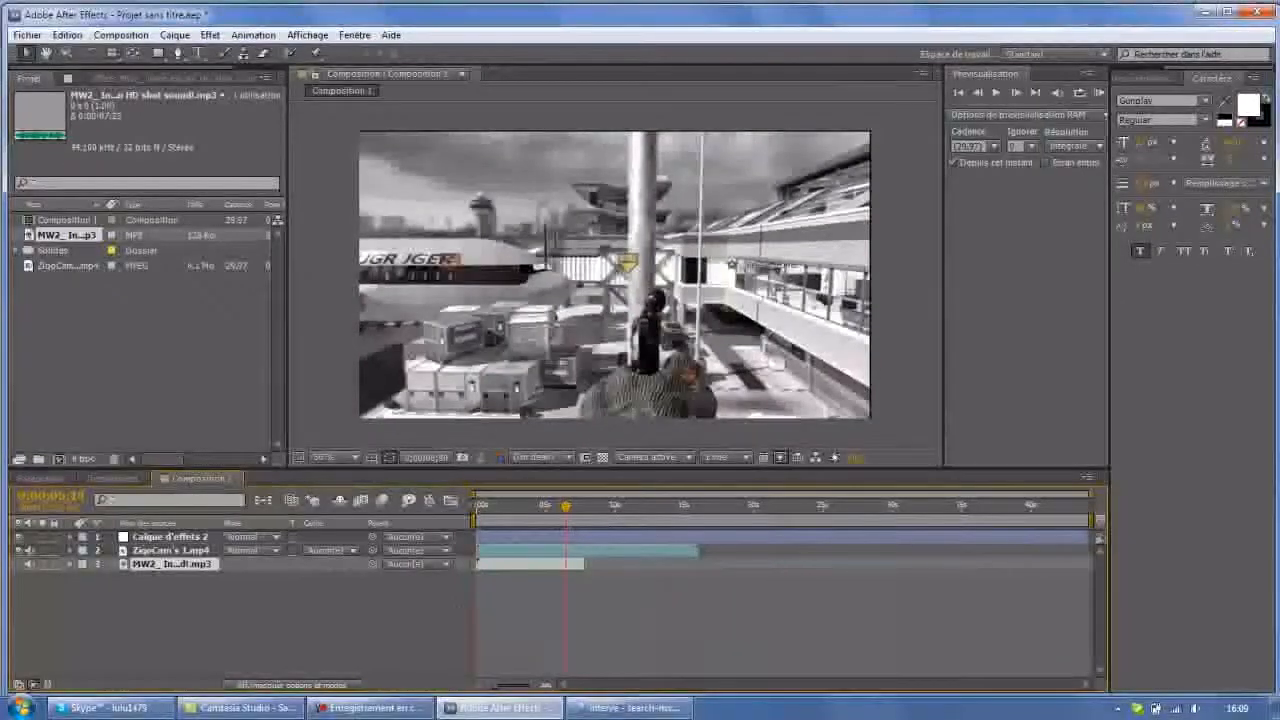
Move the shot sound layer next to the tiler transition and trim it to a short section starting at 0;00;07;20
{"action": "left_click", "coordinate": [582, 517]}
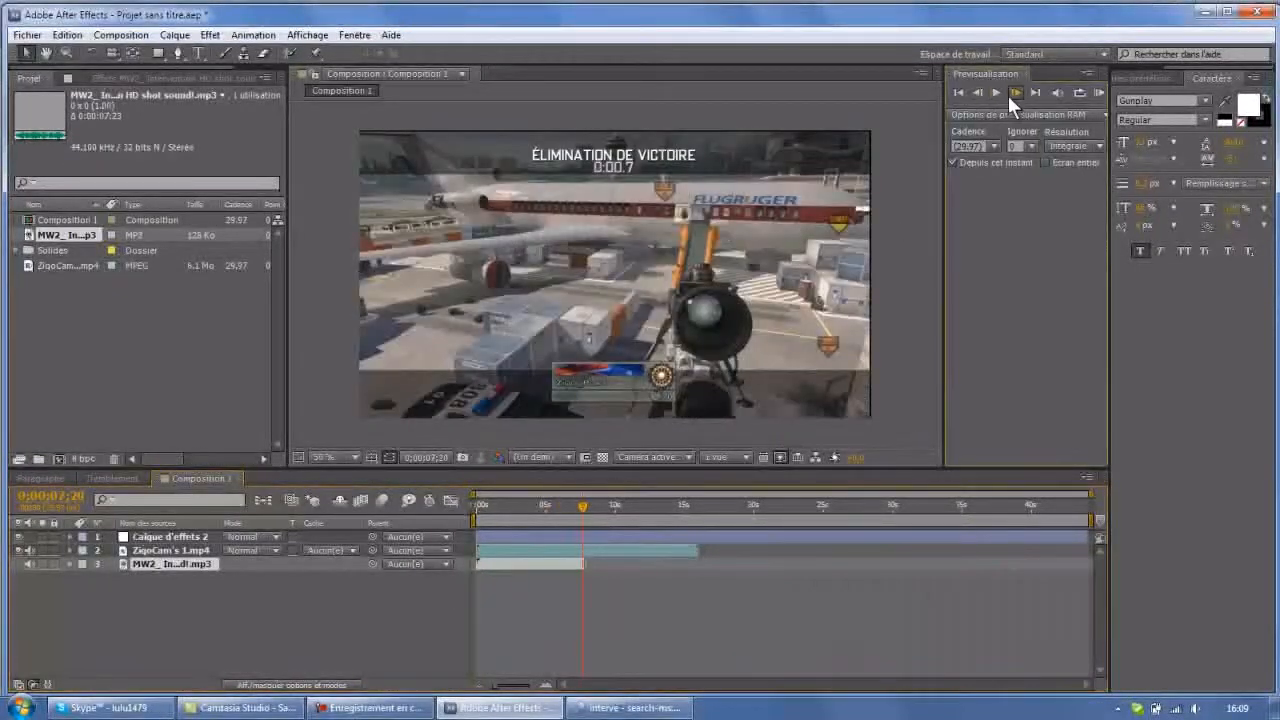
{"action": "left_click", "coordinate": [1008, 95]}
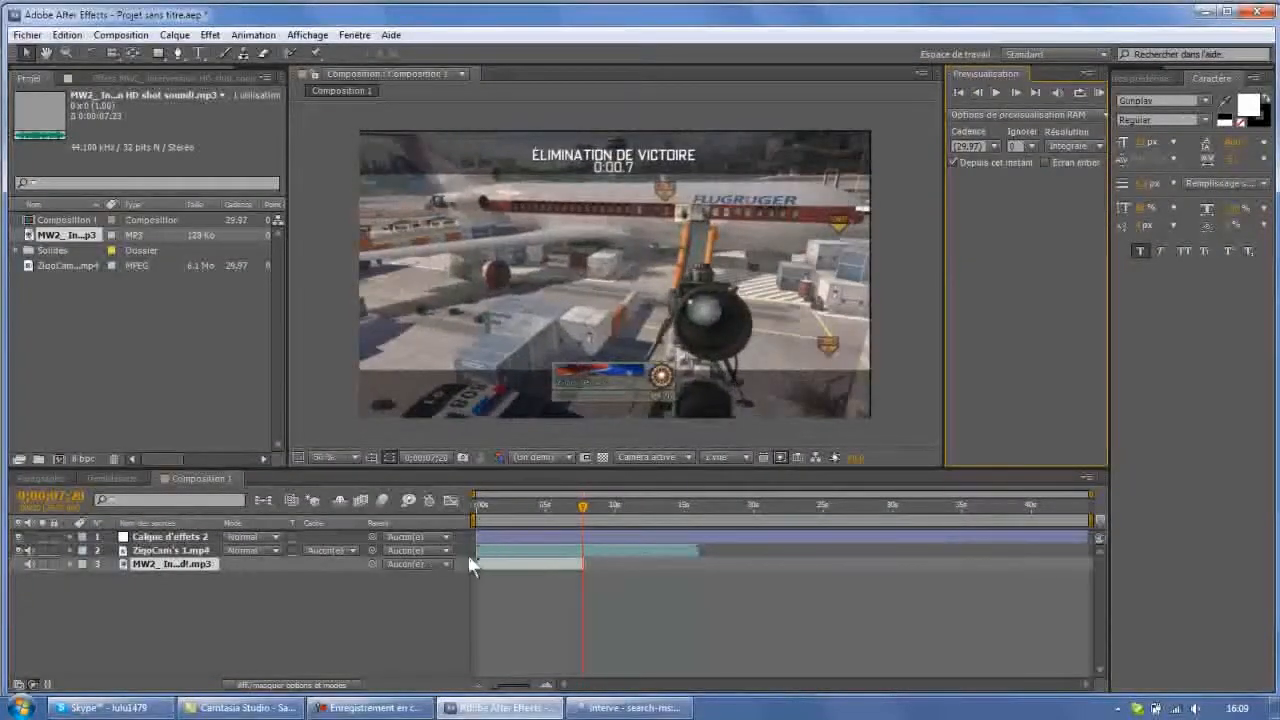
{"action": "left_click_drag", "start_coordinate": [512, 563], "coordinate": [617, 564]}
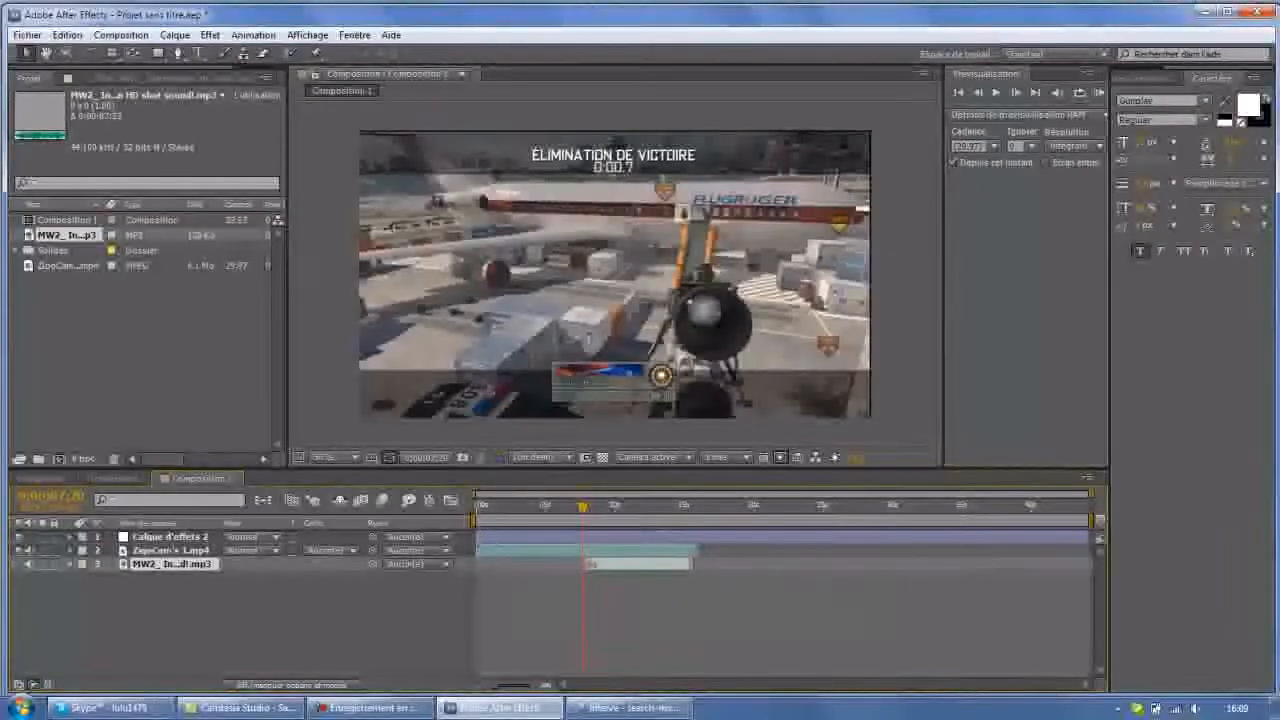
{"action": "left_click_drag", "start_coordinate": [600, 564], "coordinate": [593, 564]}
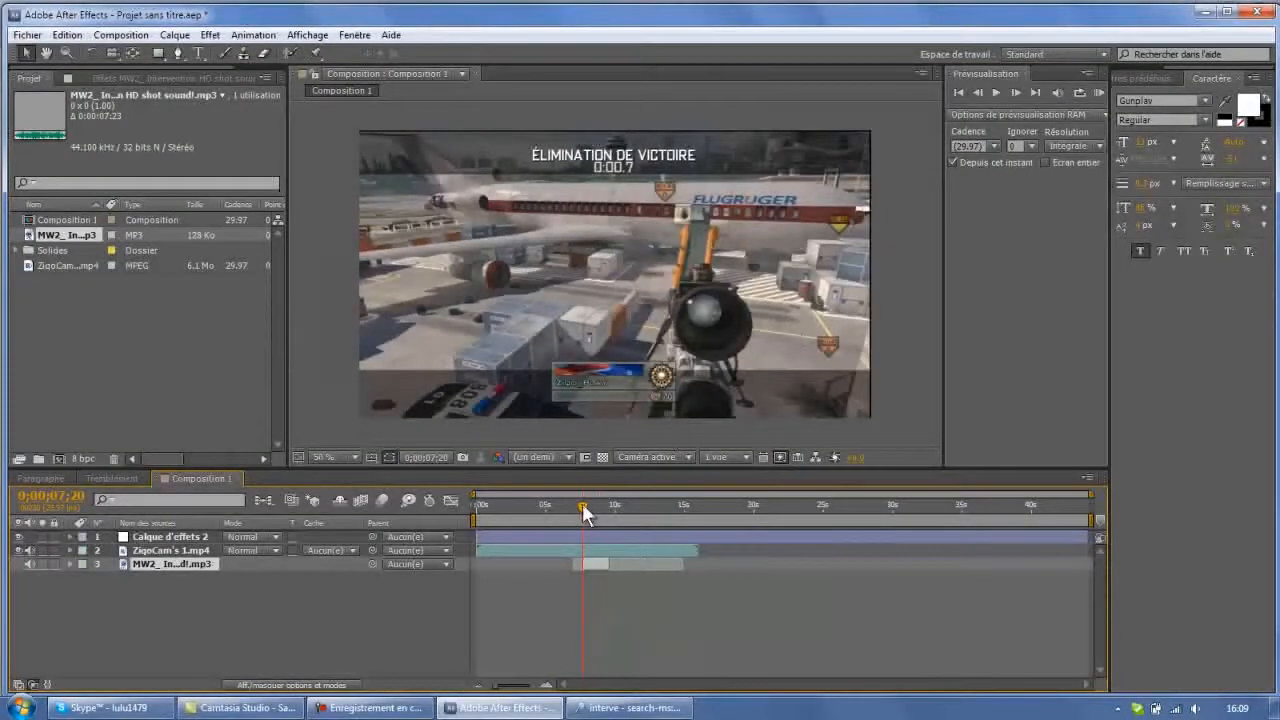
Step frame by frame around the tiler transition to 0;00;08;10 and trim the end of the shot sound there
{"action": "left_click_drag", "start_coordinate": [586, 511], "coordinate": [607, 512]}
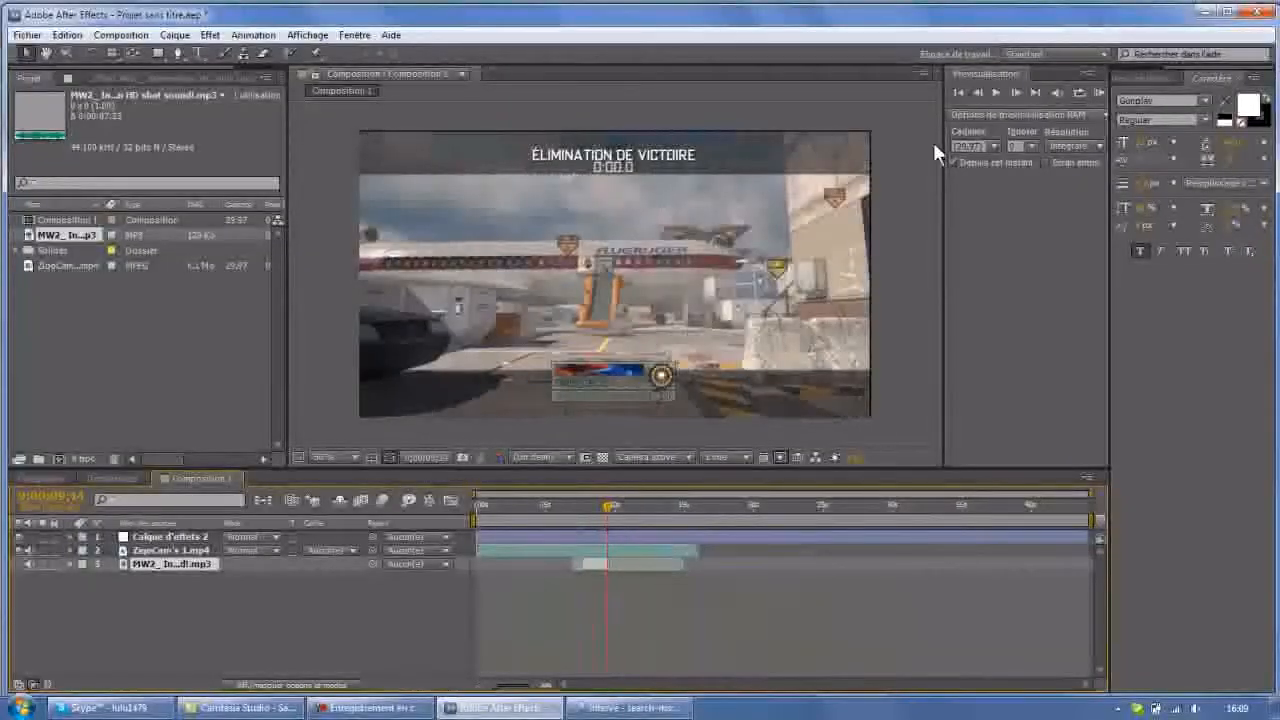
{"action": "left_click", "coordinate": [976, 98]}
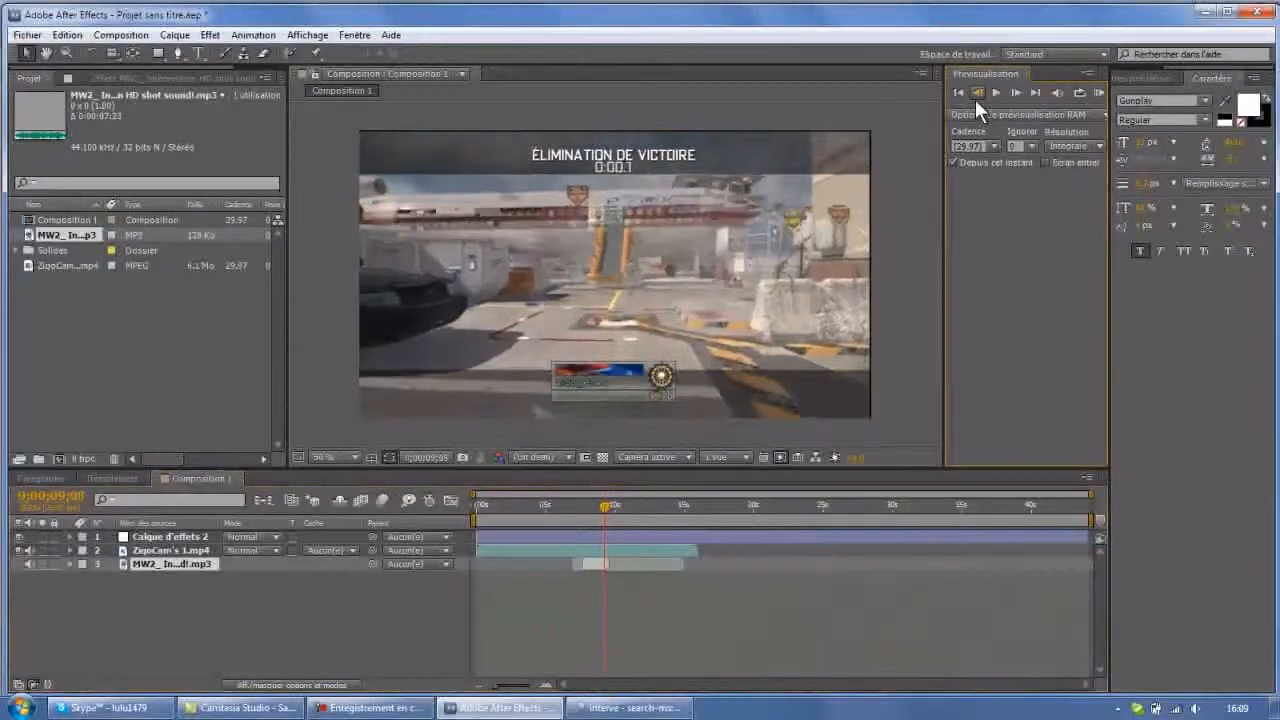
{"action": "left_click", "coordinate": [976, 98]}
{"action": "left_click", "coordinate": [976, 98]}
{"action": "left_click", "coordinate": [976, 98]}
{"action": "left_click", "coordinate": [976, 98]}
{"action": "left_click", "coordinate": [976, 98]}
{"action": "left_click", "coordinate": [976, 98]}
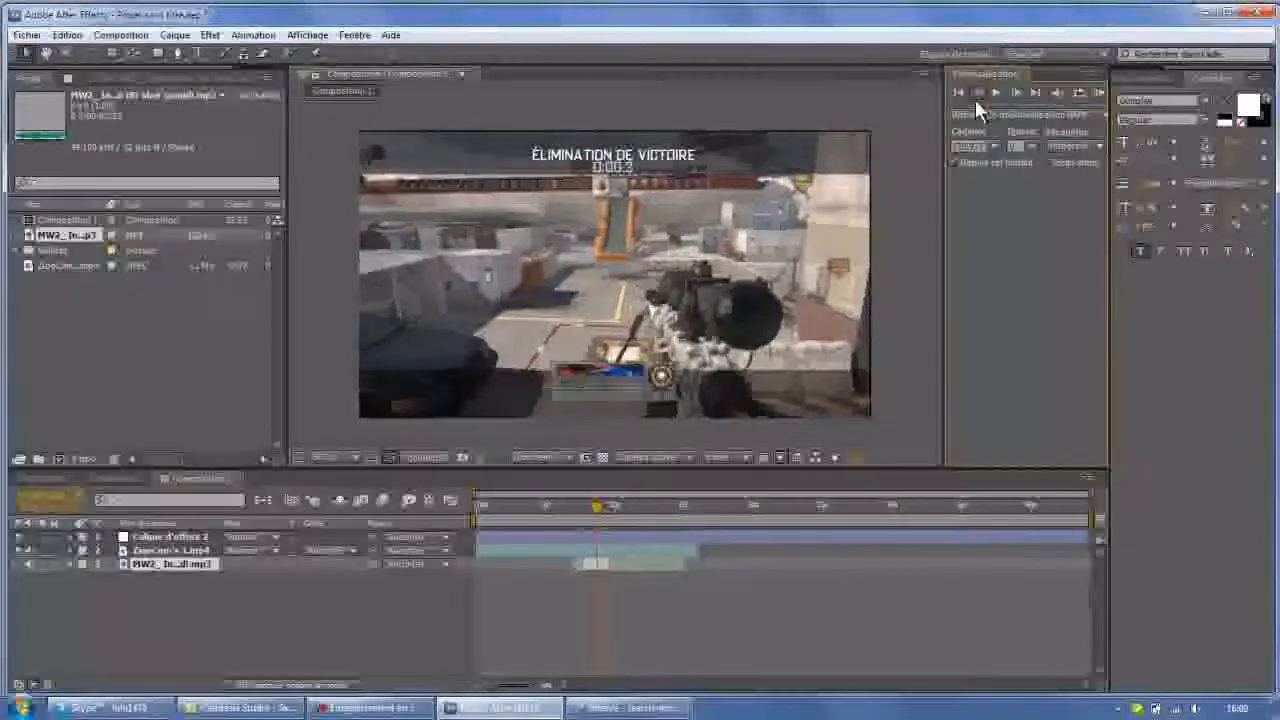
{"action": "left_click", "coordinate": [976, 98]}
{"action": "left_click", "coordinate": [977, 99]}
{"action": "left_click", "coordinate": [977, 99]}
{"action": "left_click", "coordinate": [977, 99]}
{"action": "left_click", "coordinate": [977, 99]}
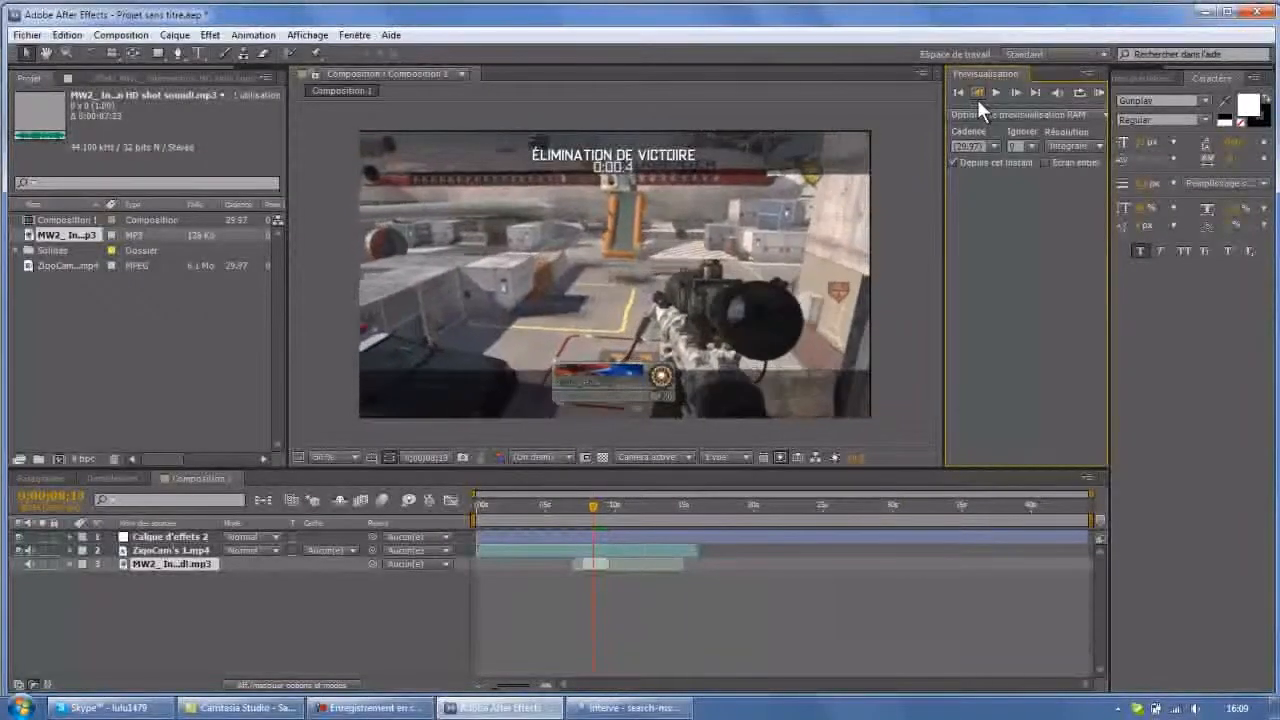
{"action": "left_click", "coordinate": [977, 99]}
{"action": "left_click", "coordinate": [977, 99]}
{"action": "left_click", "coordinate": [977, 99]}
{"action": "left_click", "coordinate": [977, 99]}
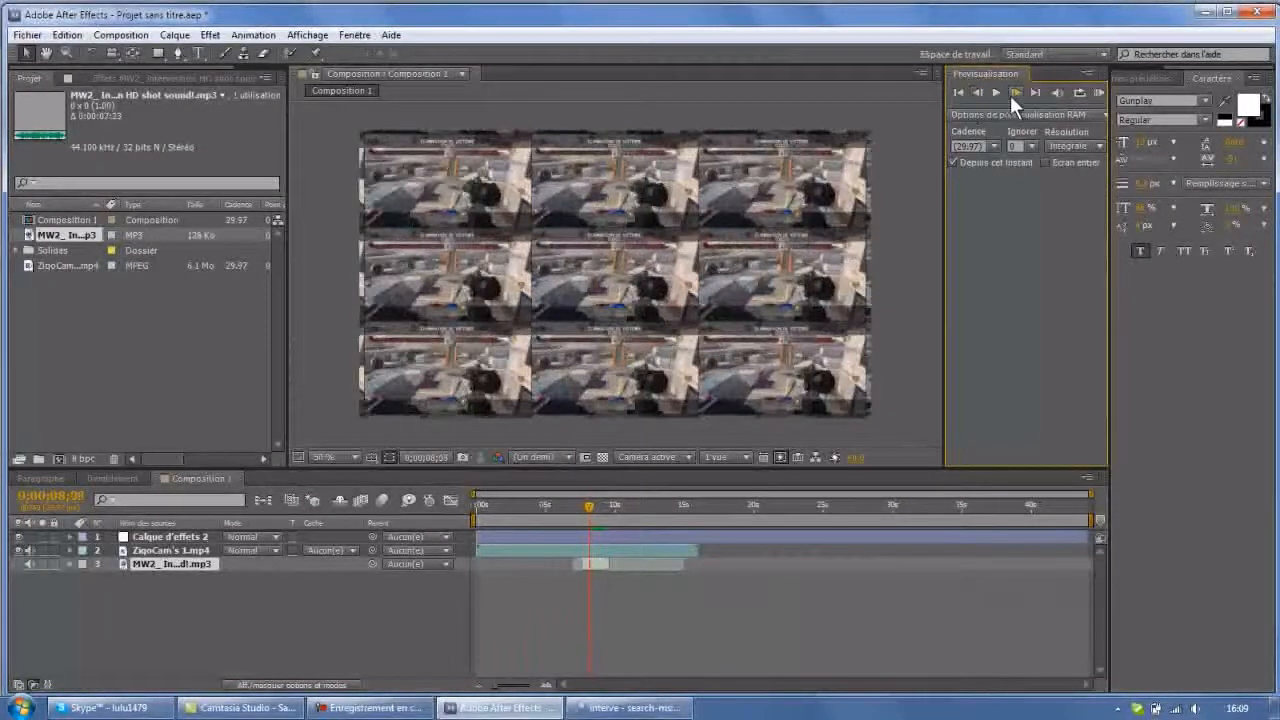
{"action": "left_click", "coordinate": [1011, 94]}
{"action": "left_click", "coordinate": [1011, 94]}
{"action": "left_click", "coordinate": [1011, 94]}
{"action": "left_click", "coordinate": [1011, 94]}
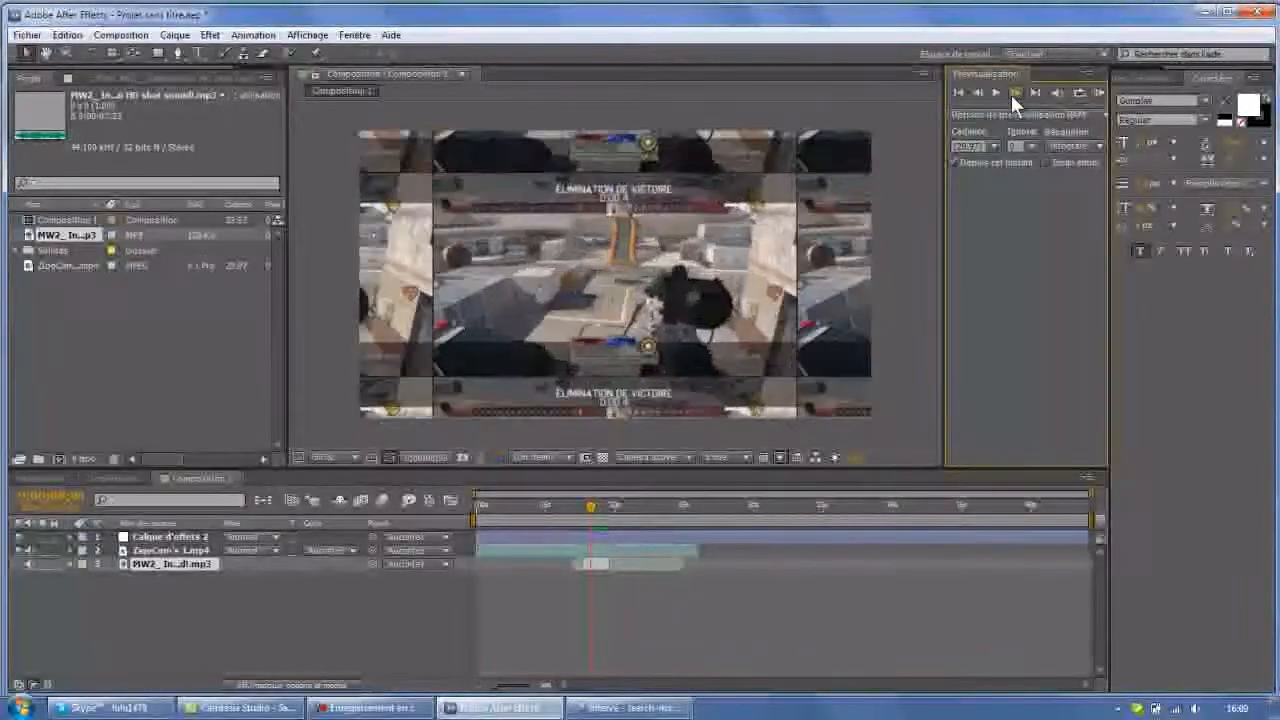
{"action": "left_click", "coordinate": [1011, 94]}
{"action": "left_click", "coordinate": [1011, 95]}
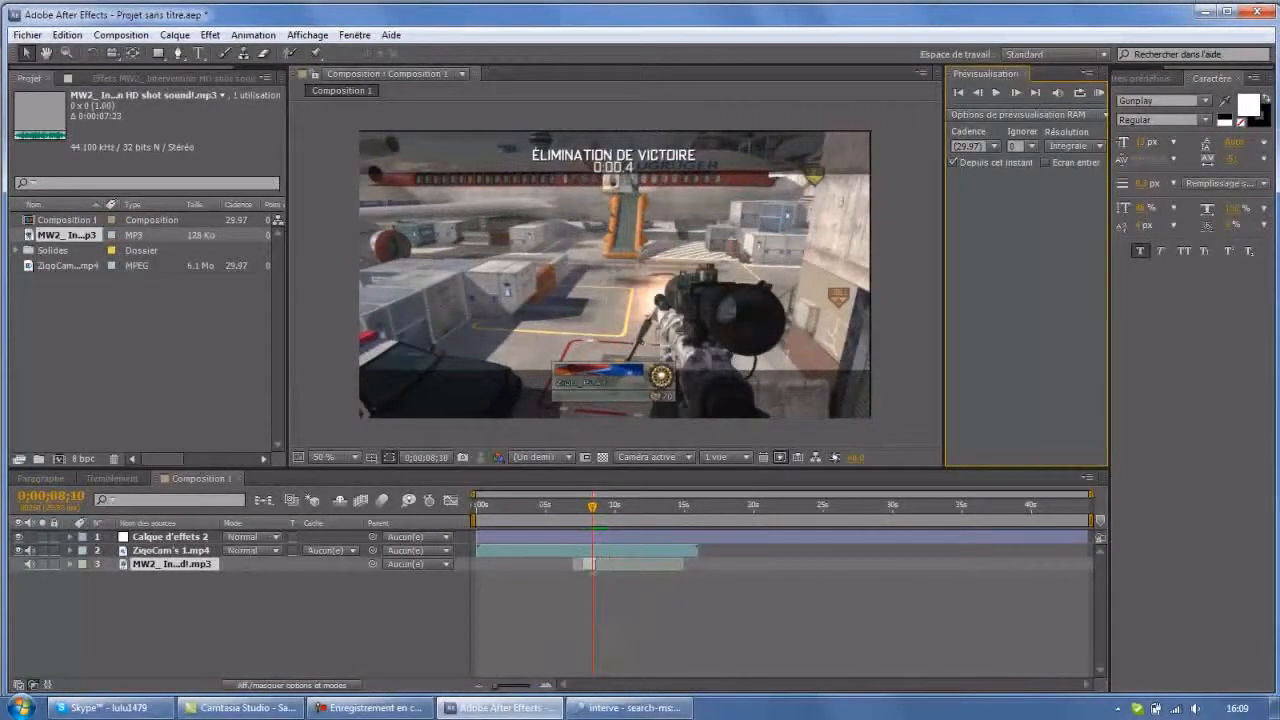
Set the current time to 0;00;07;04 and time-reverse the shot sound layer
{"action": "left_click", "coordinate": [576, 518]}
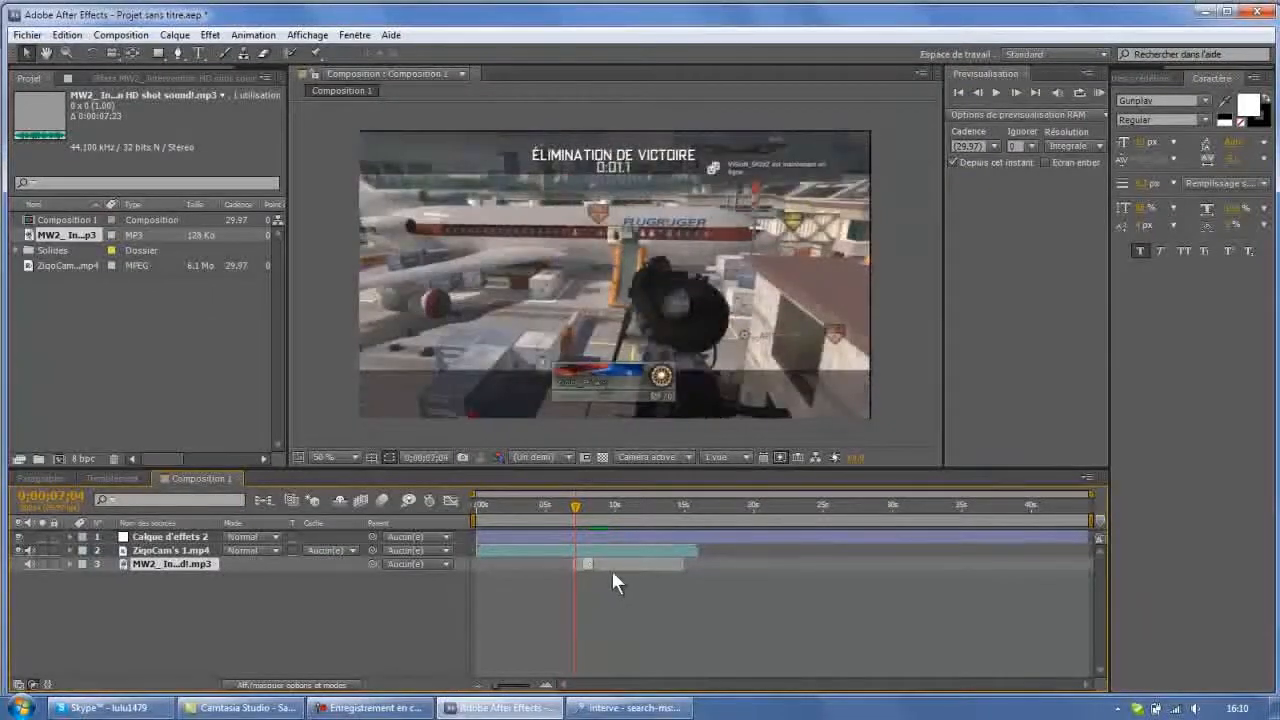
{"action": "right_click", "coordinate": [588, 563]}
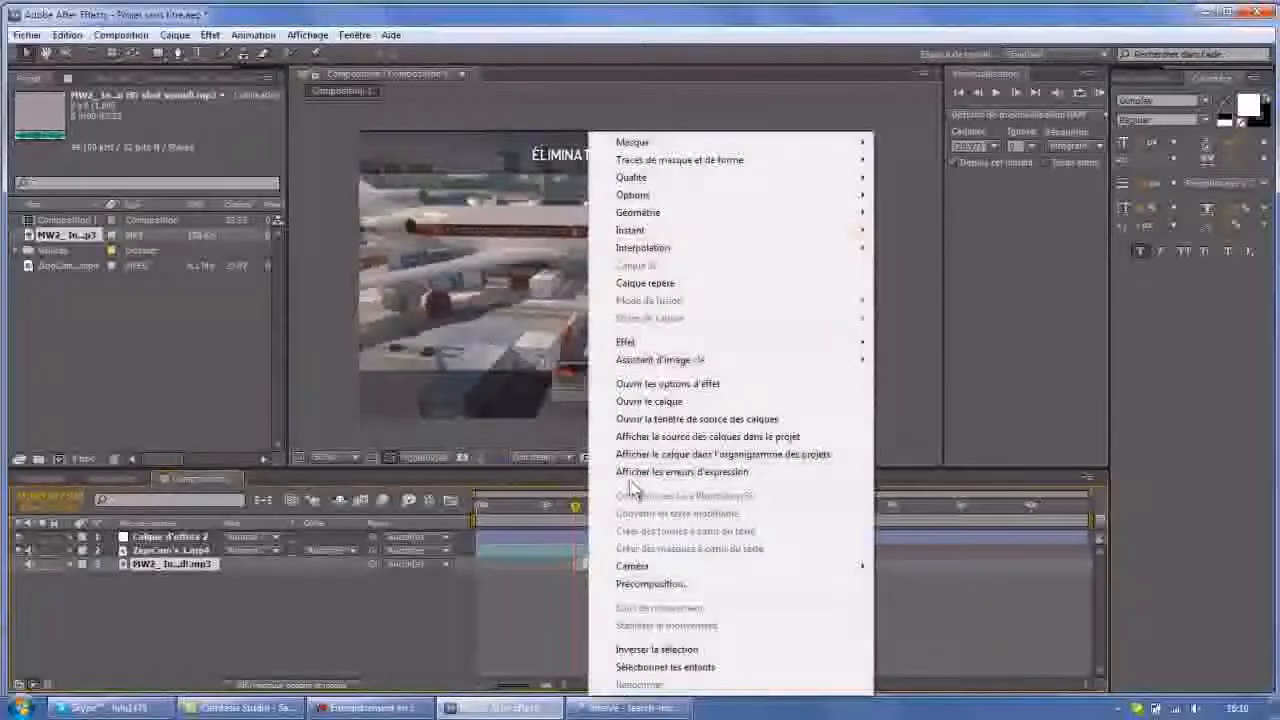
{"action": "mouse_move", "coordinate": [760, 237]}
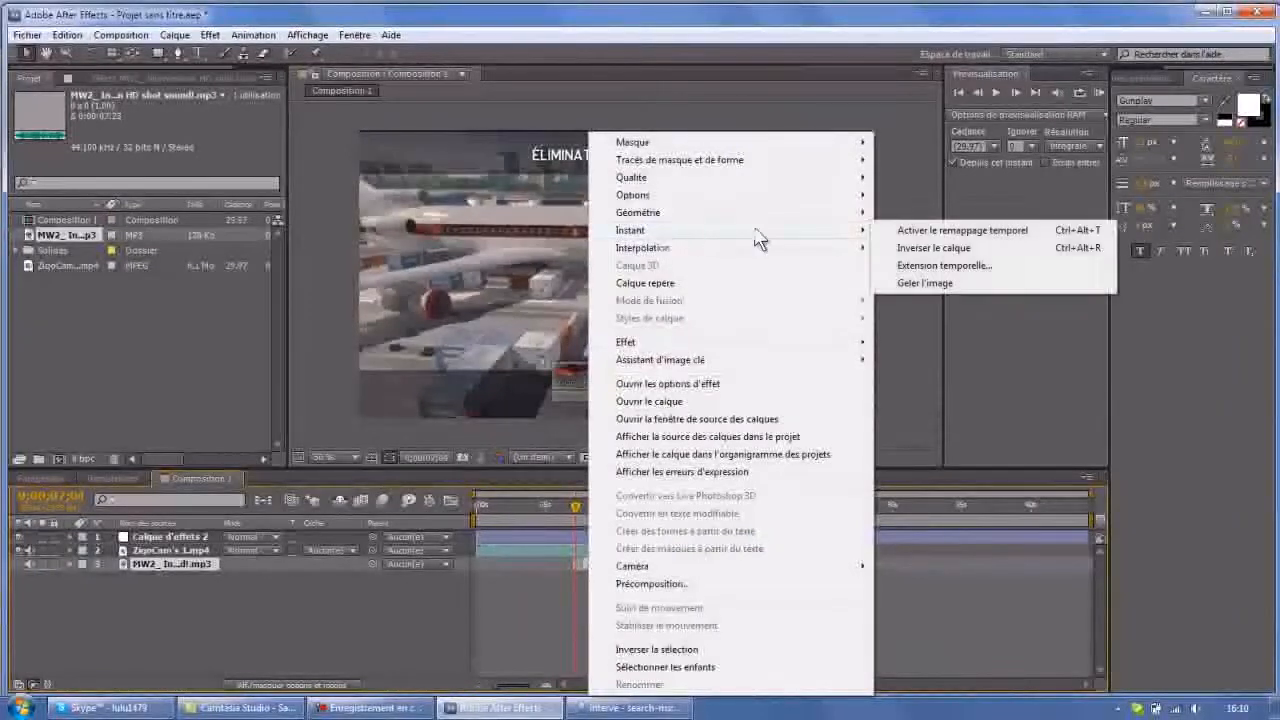
{"action": "left_click", "coordinate": [924, 247]}
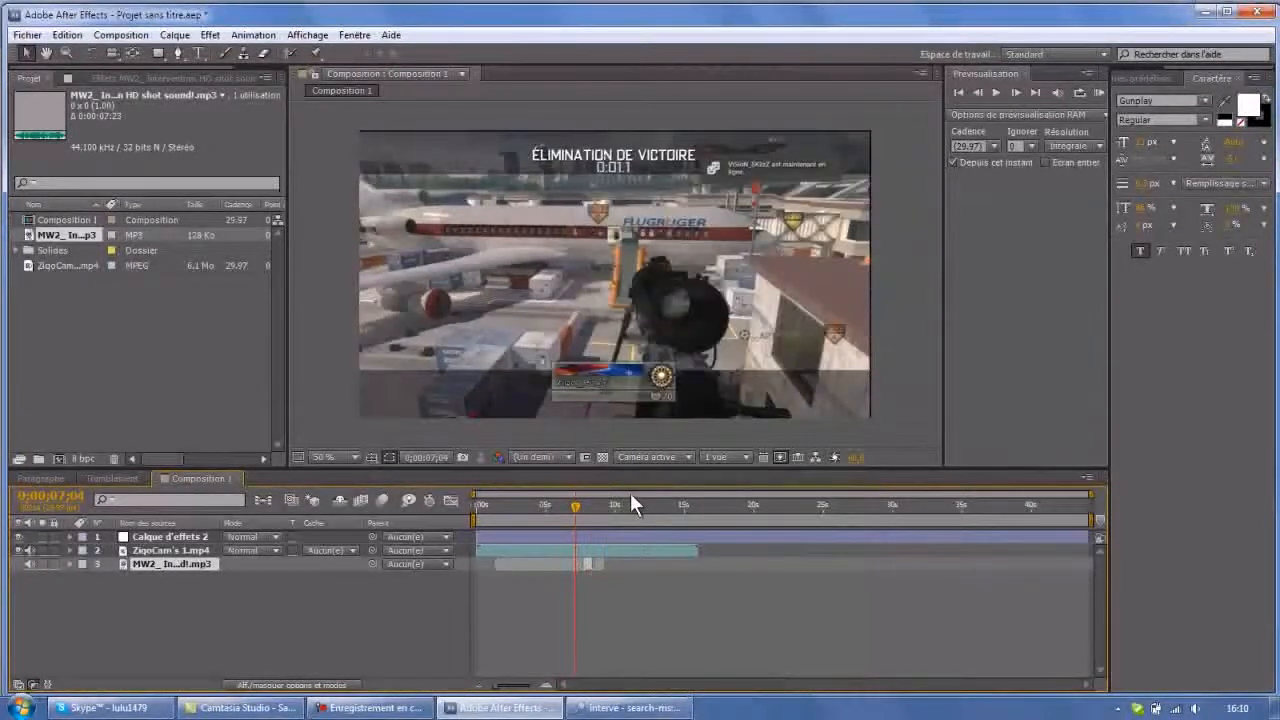
Run the RAM preview twice from 0;00;07;04 to check the reversed shot sound against the transition
{"action": "key", "text": "KP_0"}
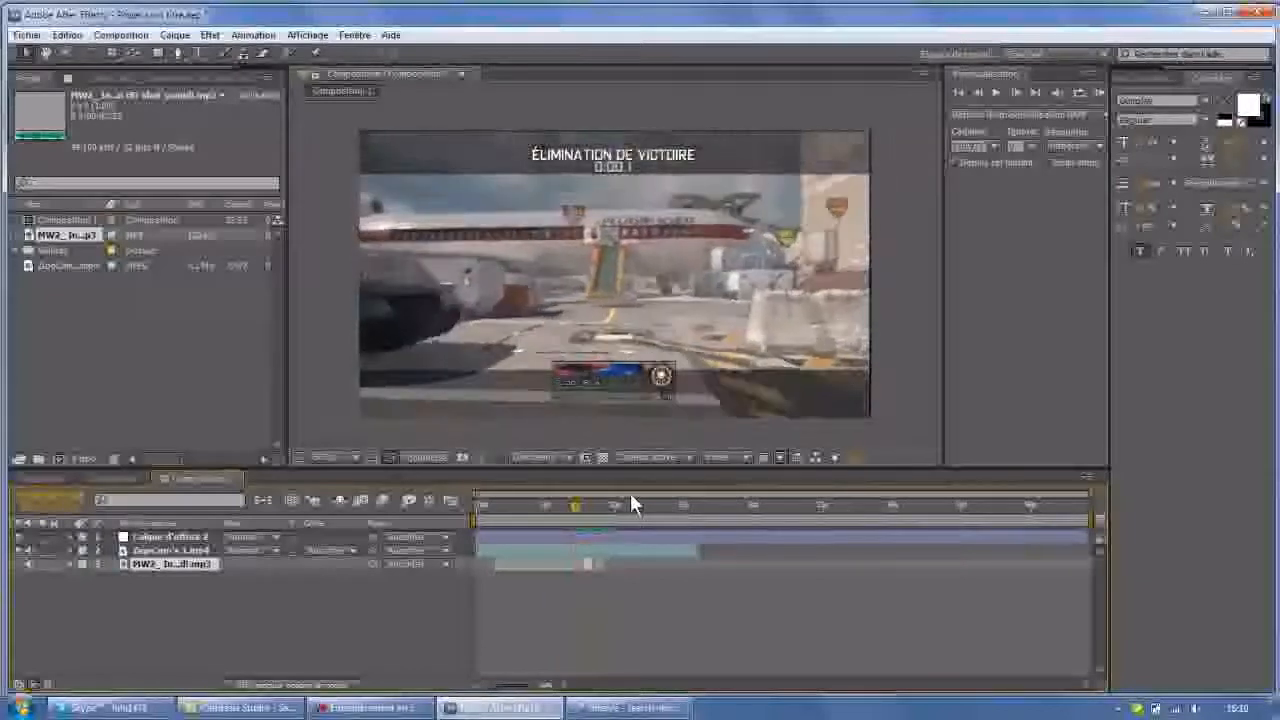
{"action": "key", "text": "space"}
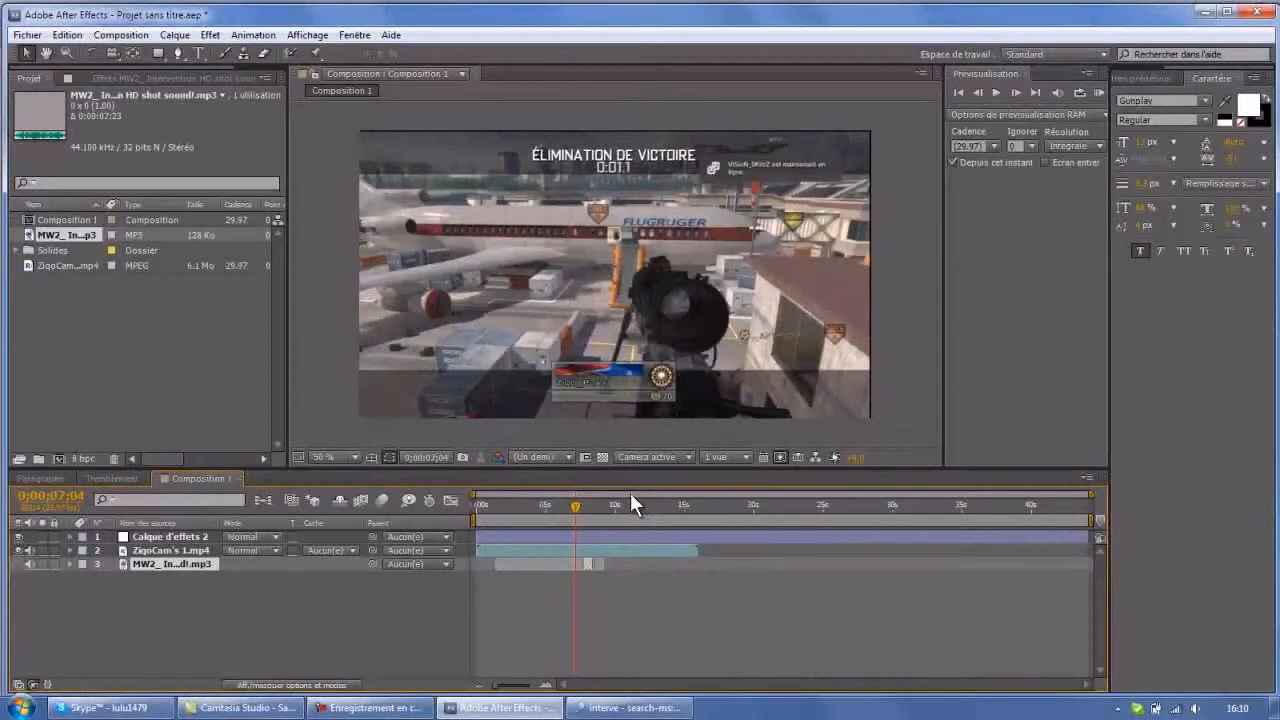
{"action": "key", "text": "KP_0"}
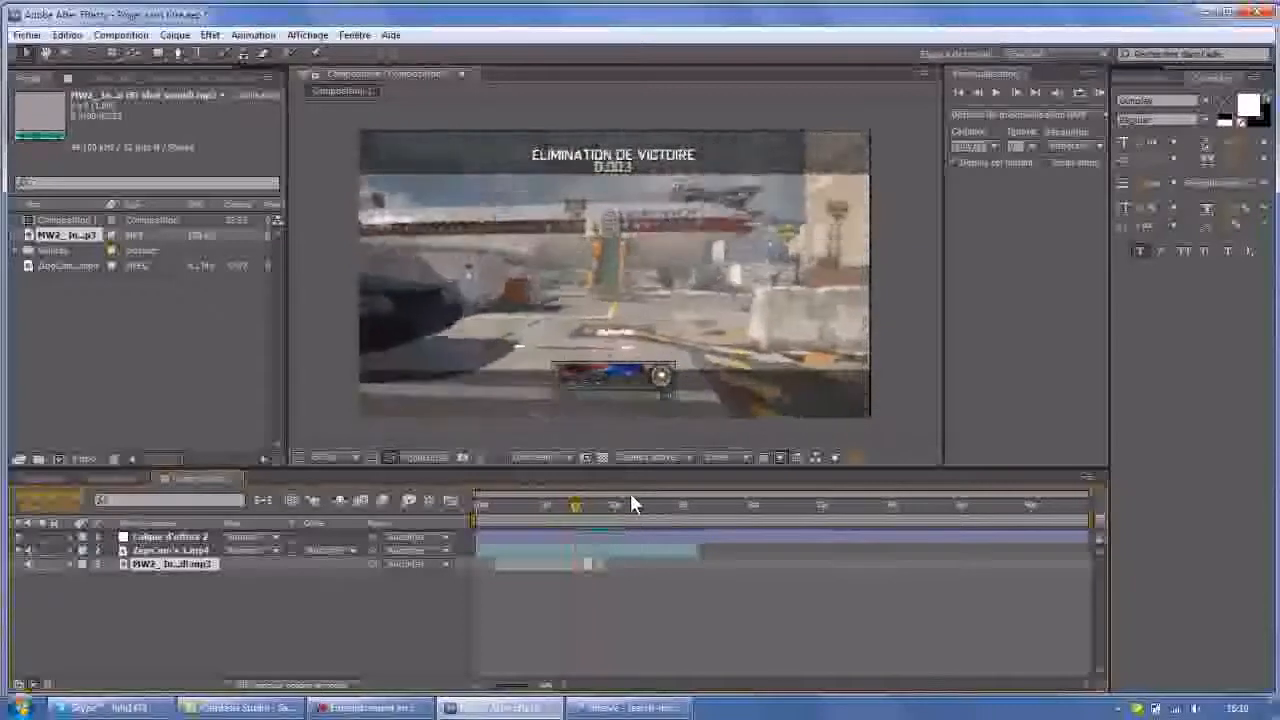
{"action": "key", "text": "space"}
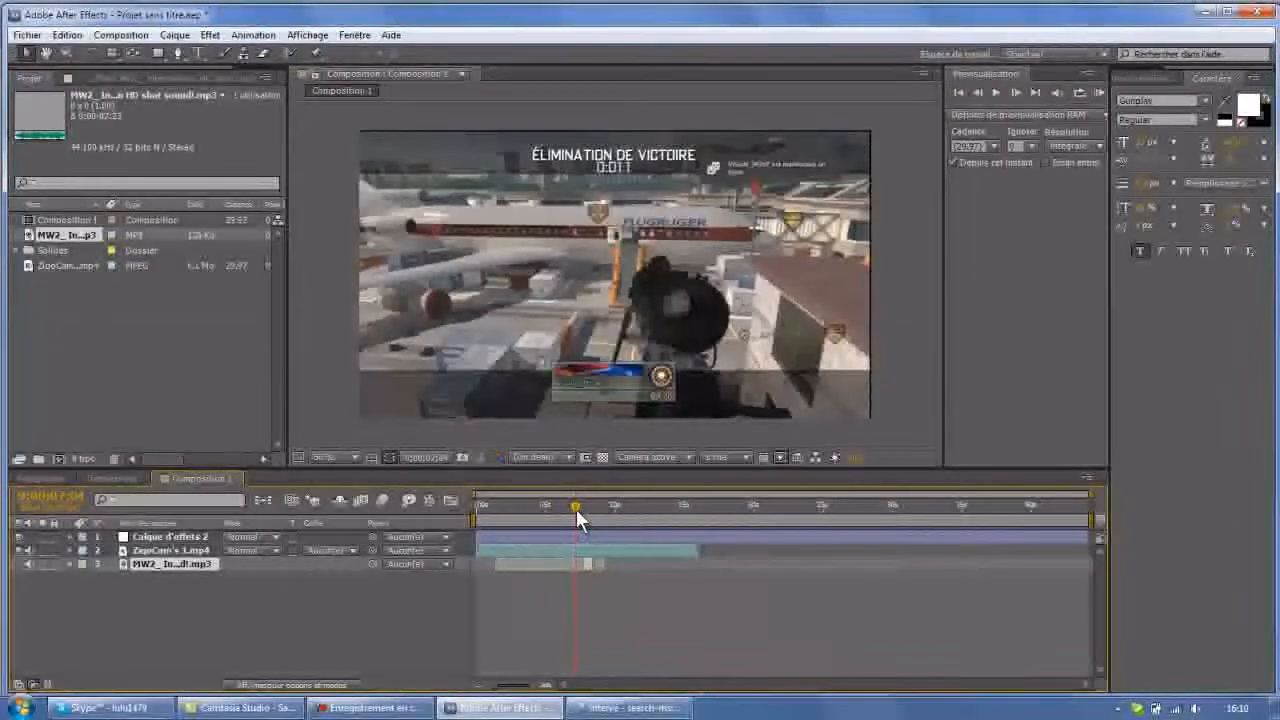
Return to the composition's start and add a new adjustment layer on top, discarding the solid settings opened on the way
{"action": "left_click_drag", "start_coordinate": [576, 507], "coordinate": [474, 535]}
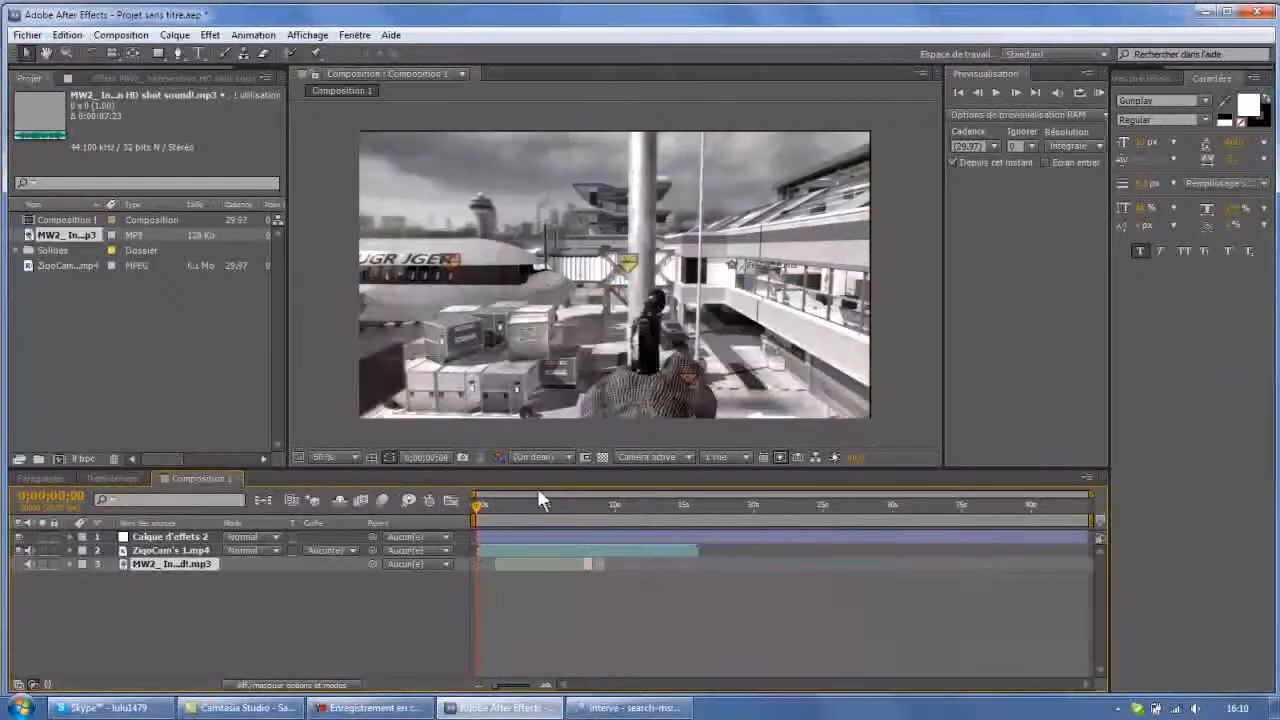
{"action": "left_click", "coordinate": [210, 640]}
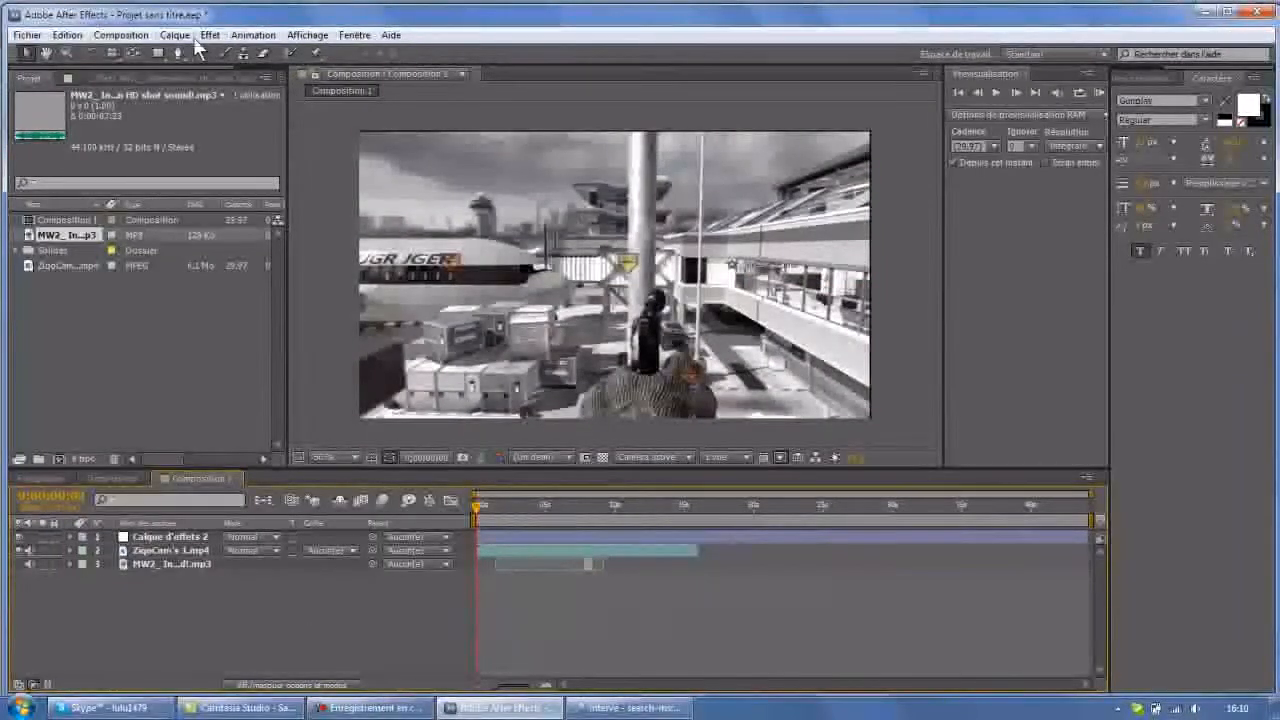
{"action": "key", "text": "ctrl+y"}
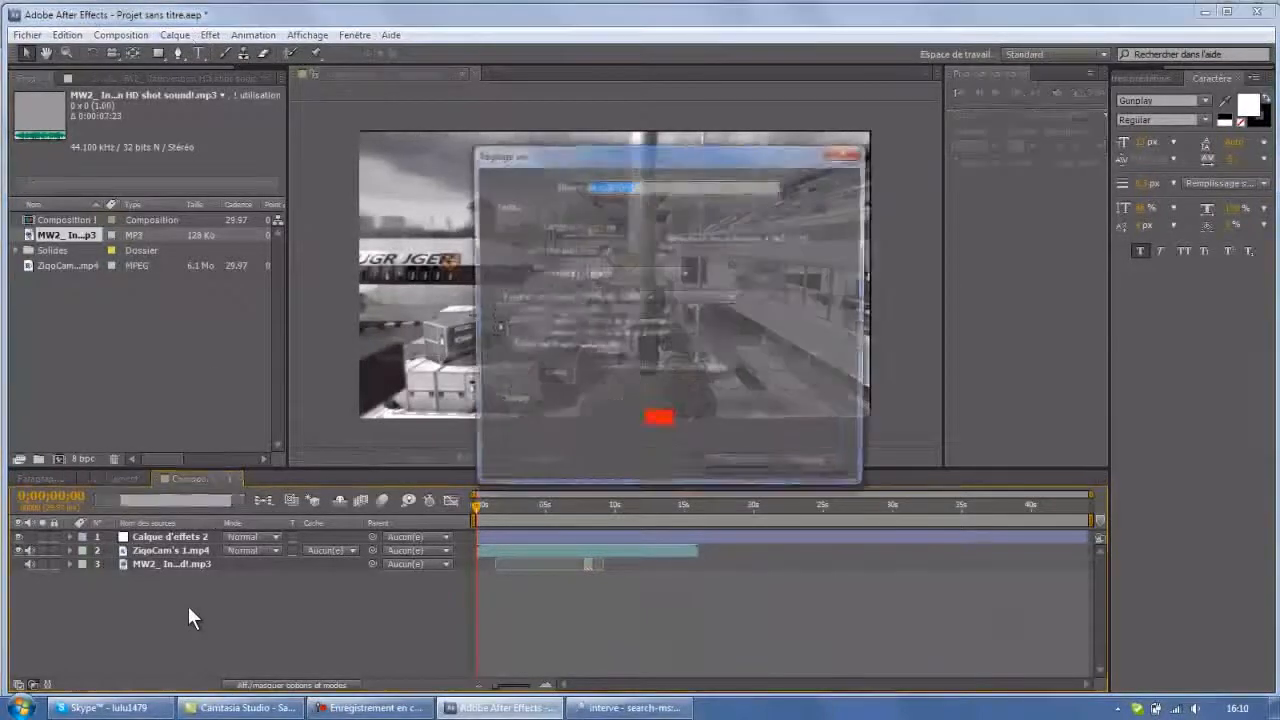
{"action": "left_click", "coordinate": [814, 467]}
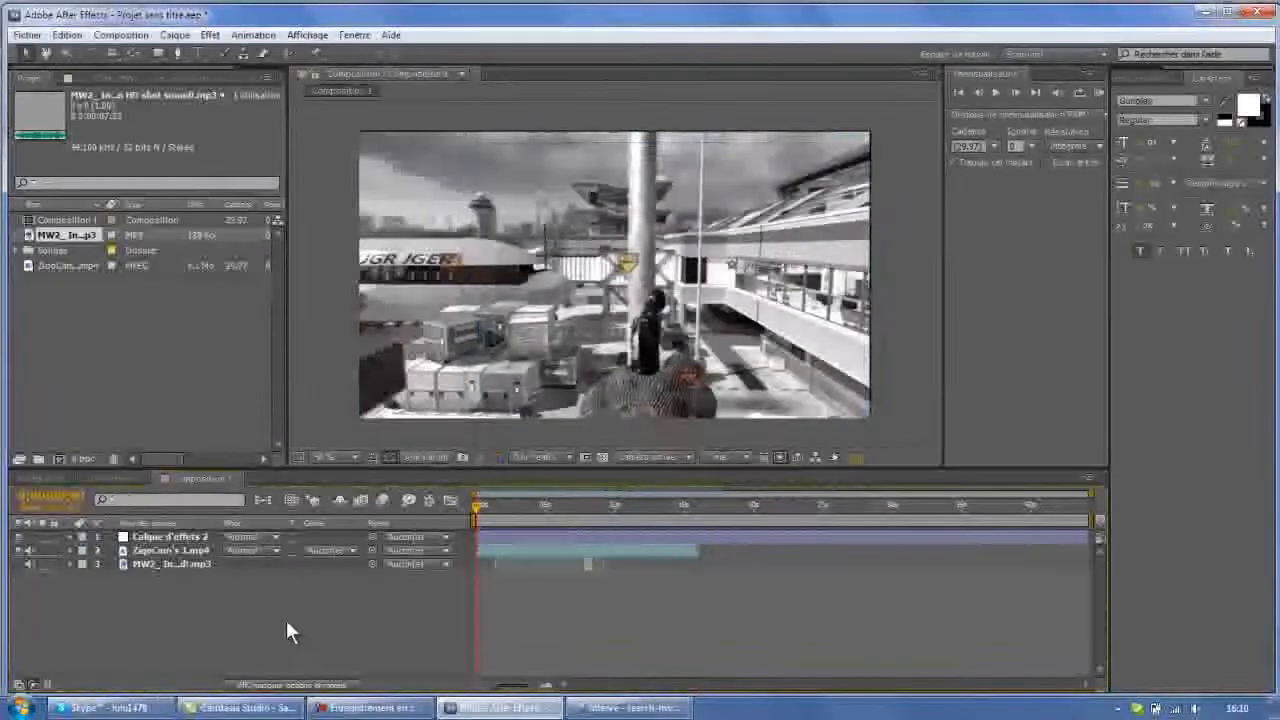
{"action": "key", "text": "ctrl+alt+y"}
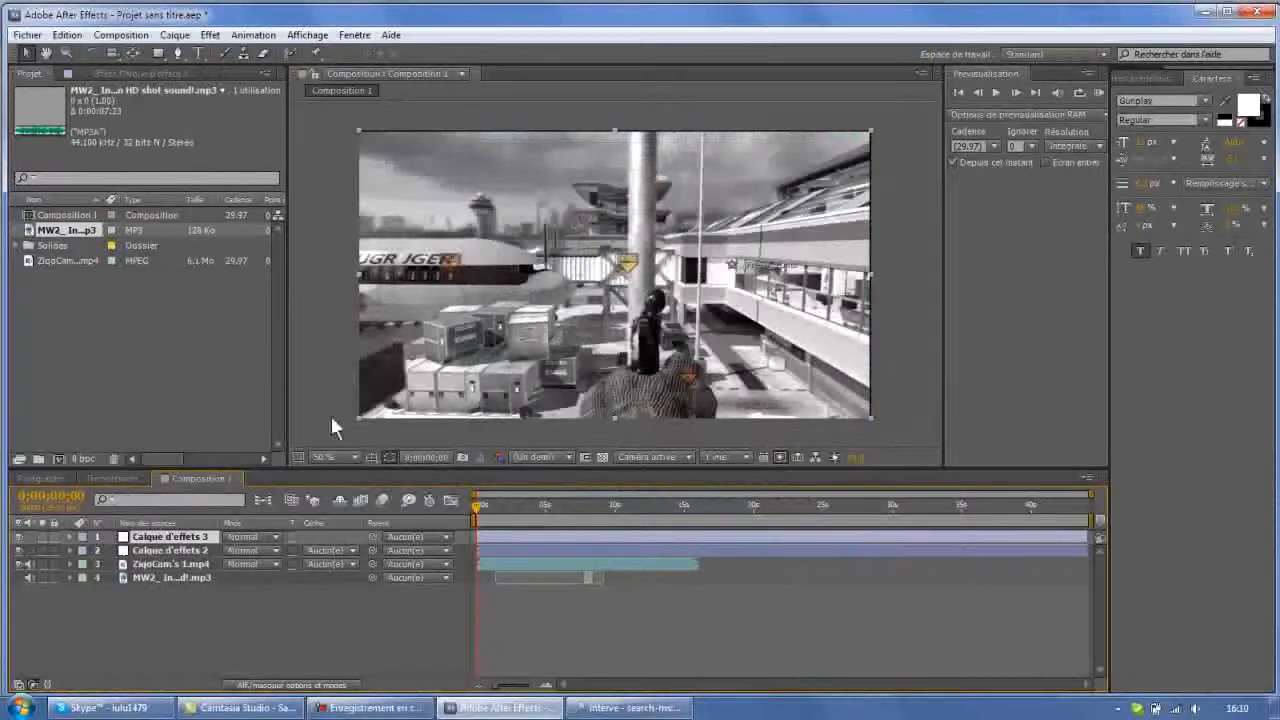
Apply the Magic Bullet Looks effect to the new adjustment layer, and open and close its look editor
{"action": "left_click", "coordinate": [213, 38]}
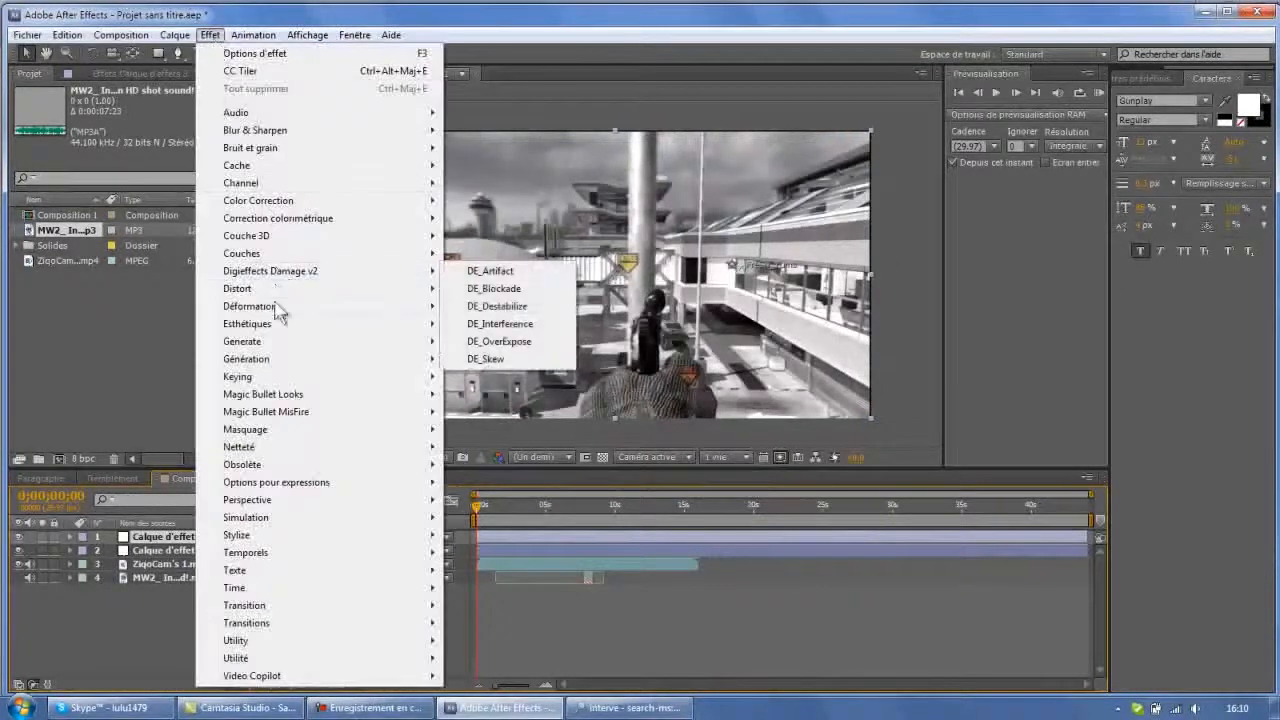
{"action": "mouse_move", "coordinate": [393, 399]}
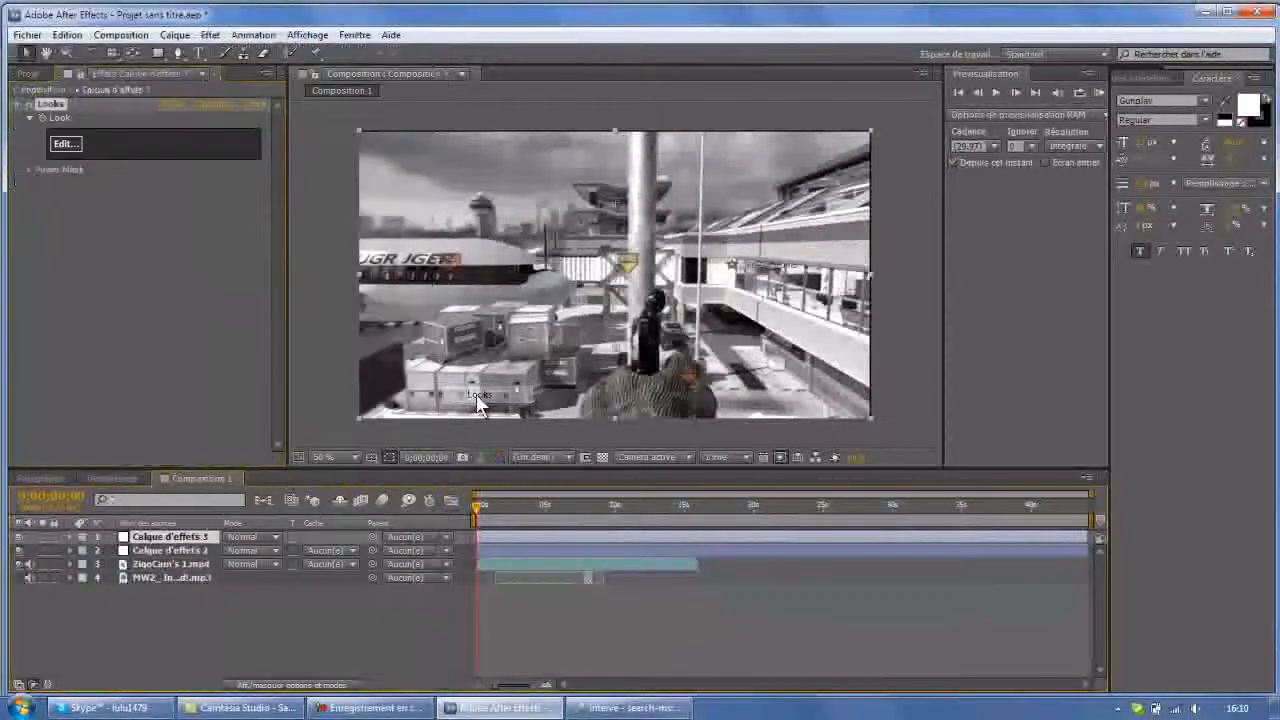
{"action": "left_click", "coordinate": [479, 394]}
{"action": "left_click", "coordinate": [68, 146]}
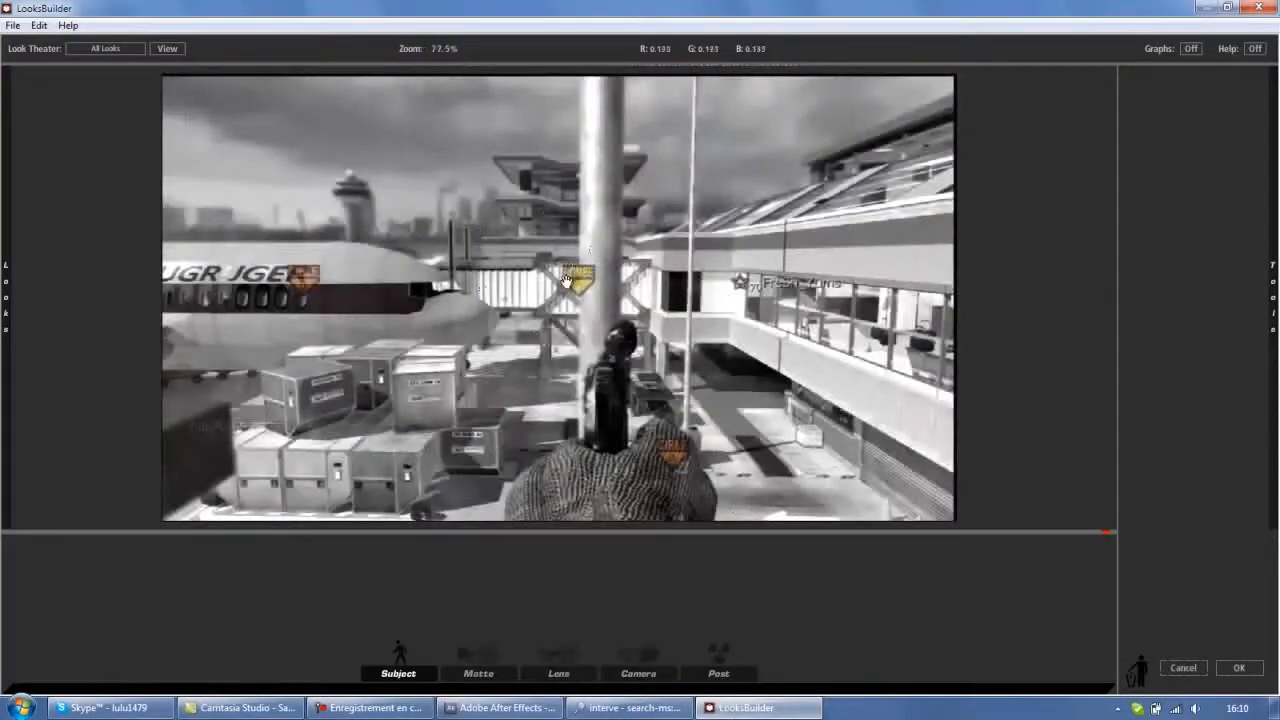
{"action": "left_click", "coordinate": [1238, 668]}
Move the current time to the colour footage around 11 seconds and reopen the Looks editor on that frame
{"action": "left_click", "coordinate": [541, 524]}
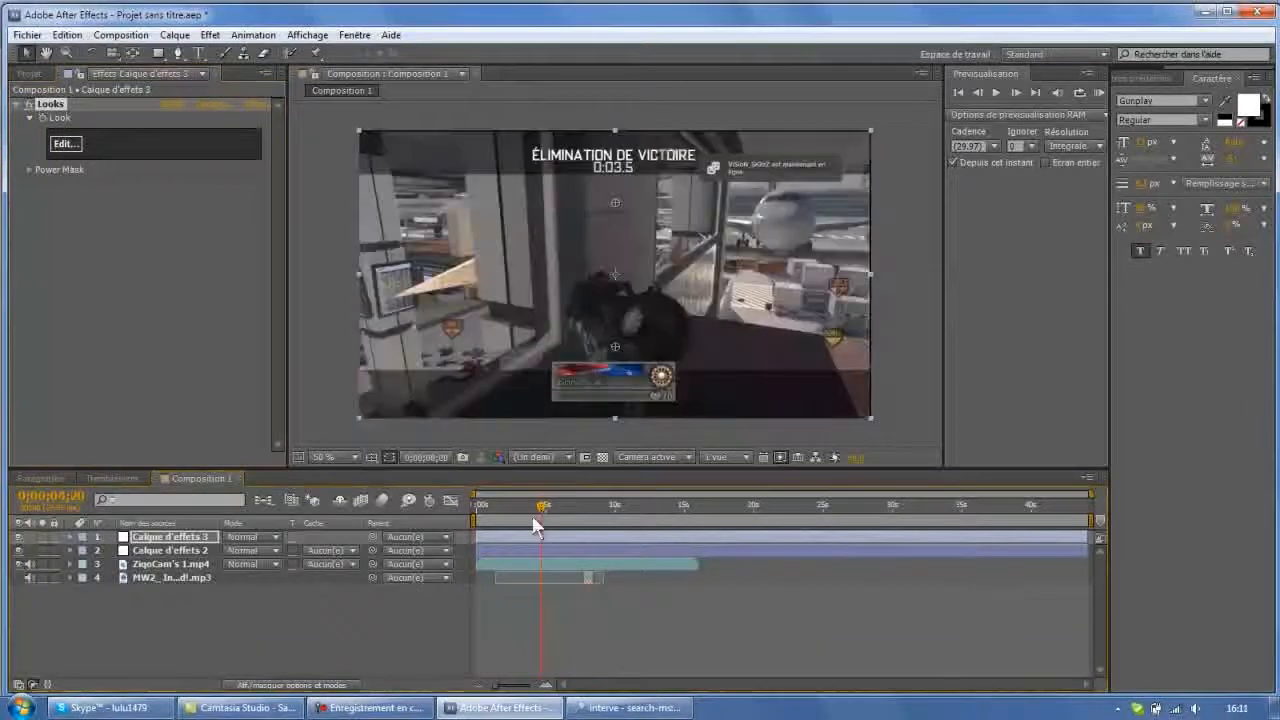
{"action": "left_click", "coordinate": [603, 513]}
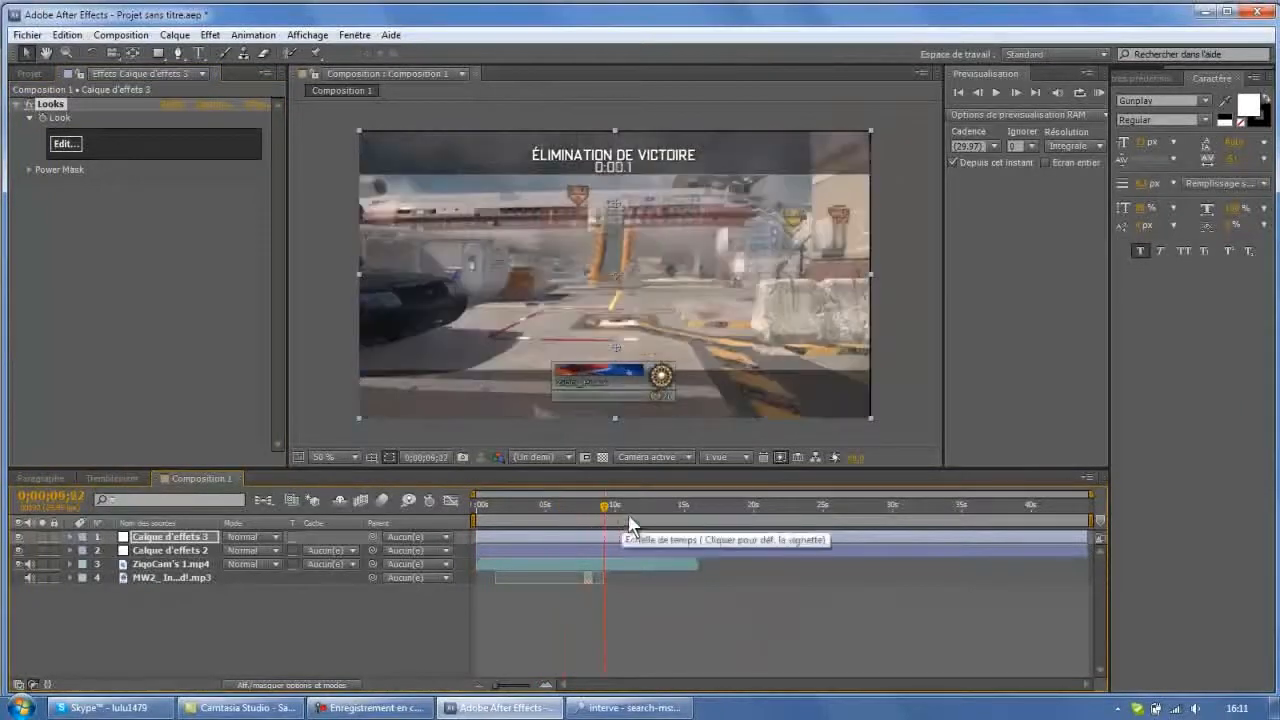
{"action": "left_click", "coordinate": [637, 513]}
{"action": "left_click", "coordinate": [668, 515]}
{"action": "left_click", "coordinate": [638, 517]}
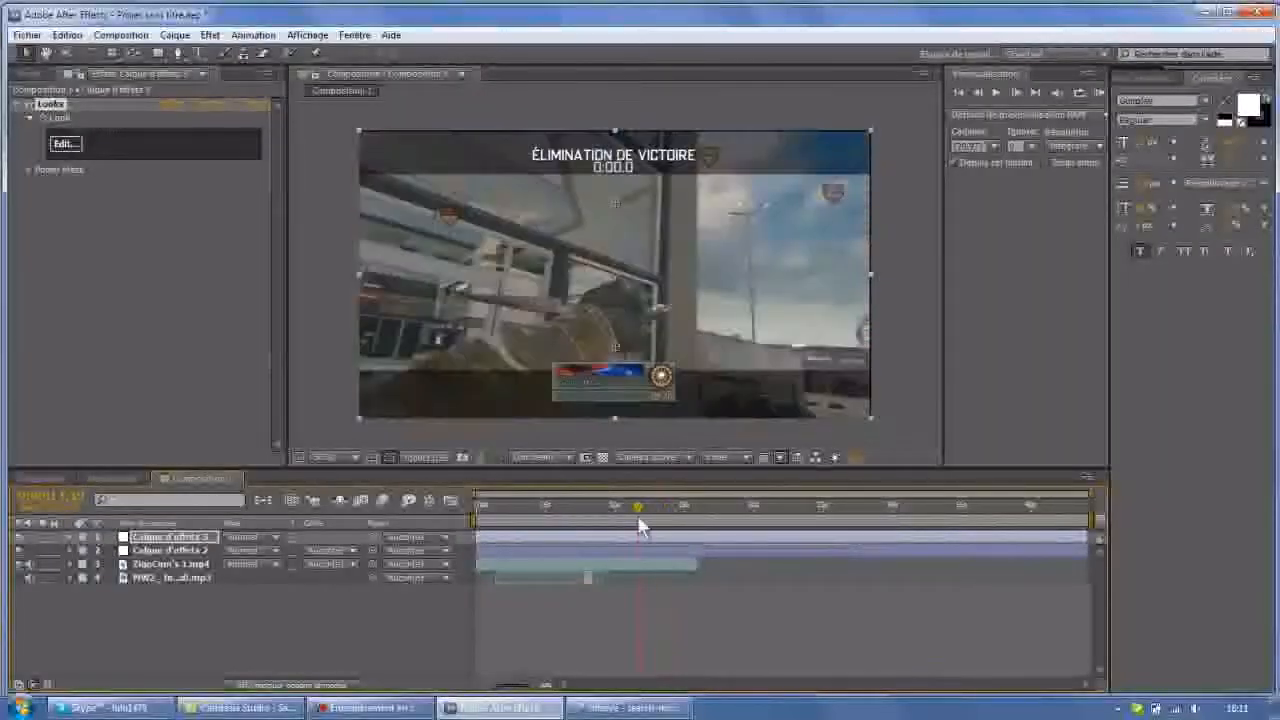
{"action": "left_click", "coordinate": [66, 144]}
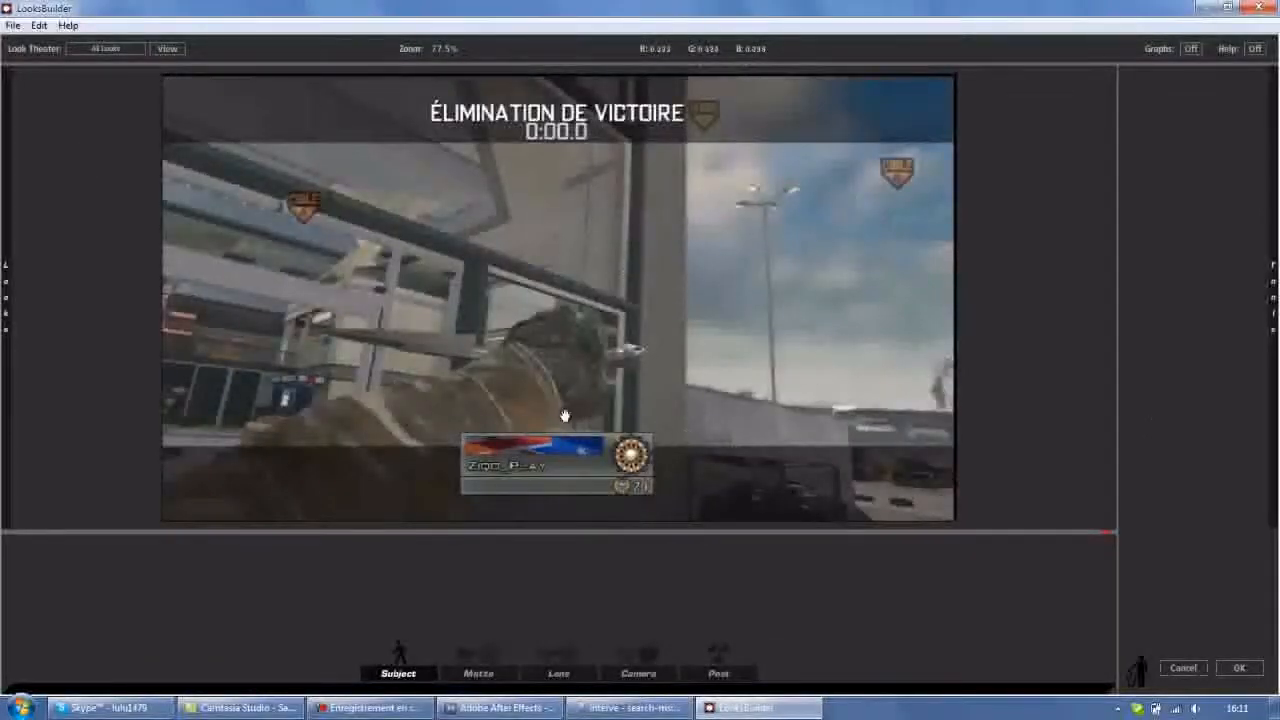
Add a Curves tool to the look's Post stage and bend its RGB curve into an S, lowering the shadows and raising the highlights
{"action": "mouse_move", "coordinate": [3, 275]}
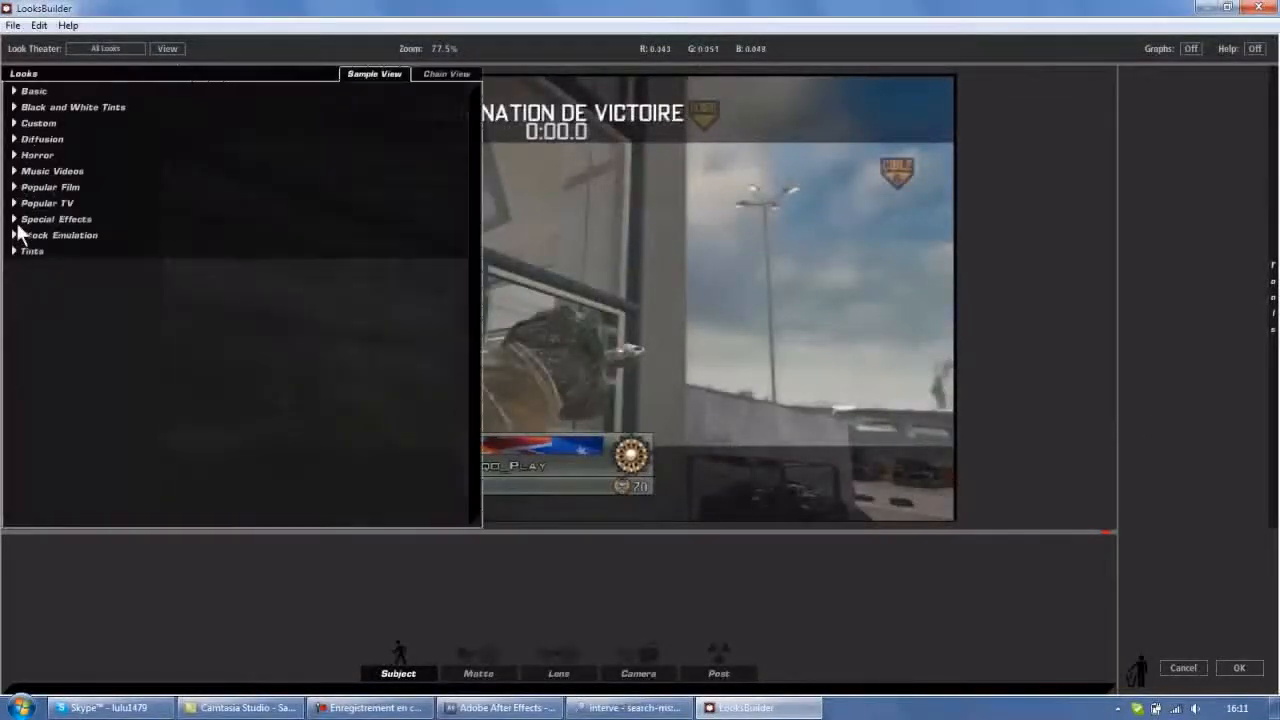
{"action": "mouse_move", "coordinate": [1273, 295]}
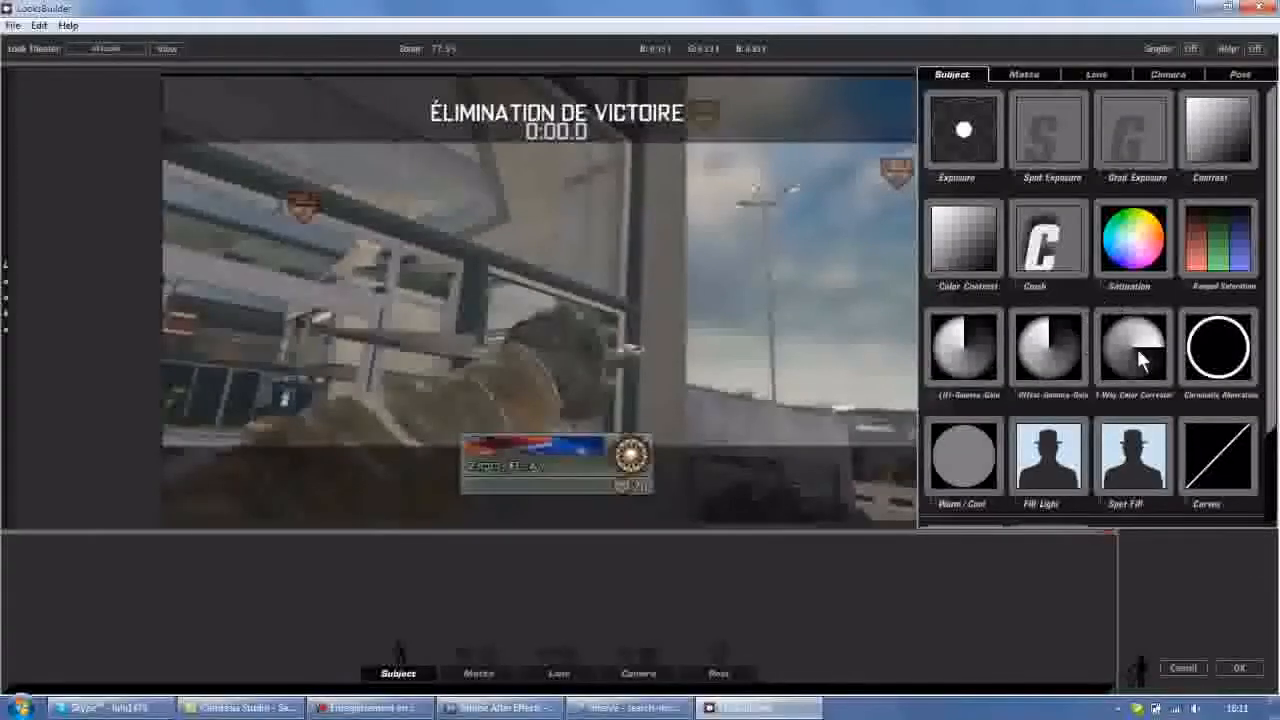
{"action": "left_click_drag", "start_coordinate": [1225, 438], "coordinate": [863, 568]}
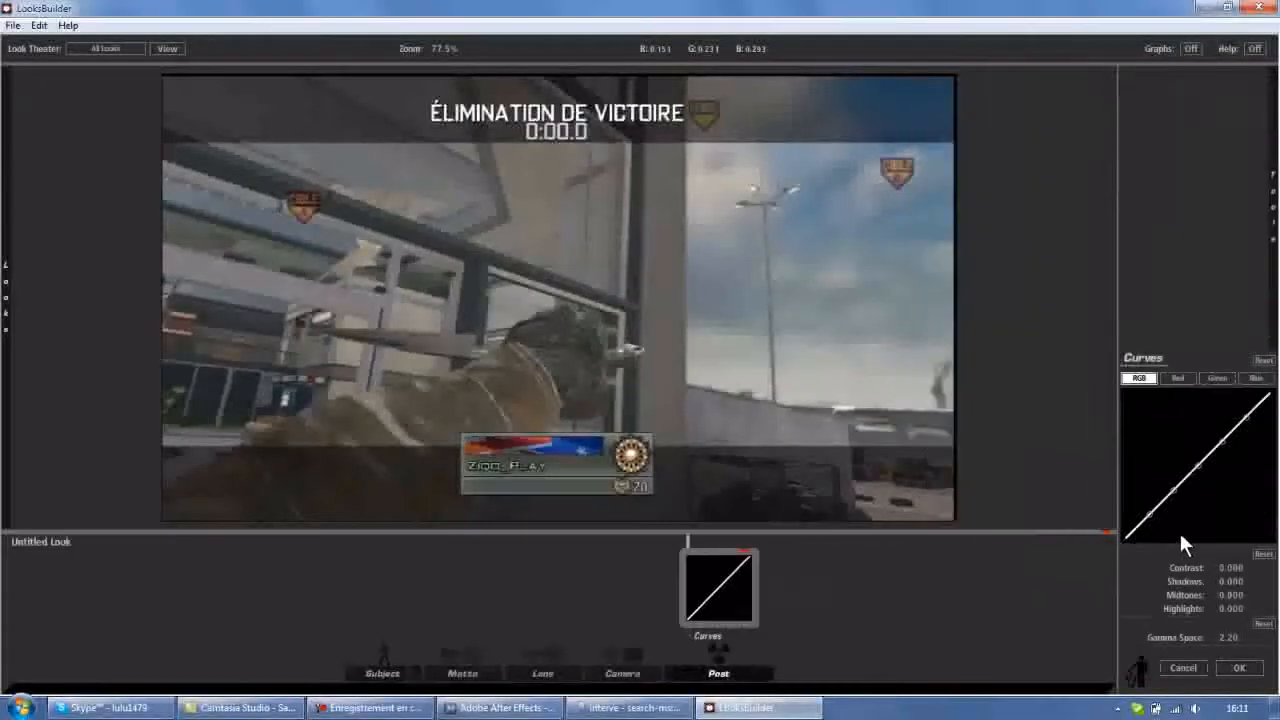
{"action": "mouse_move", "coordinate": [1272, 148]}
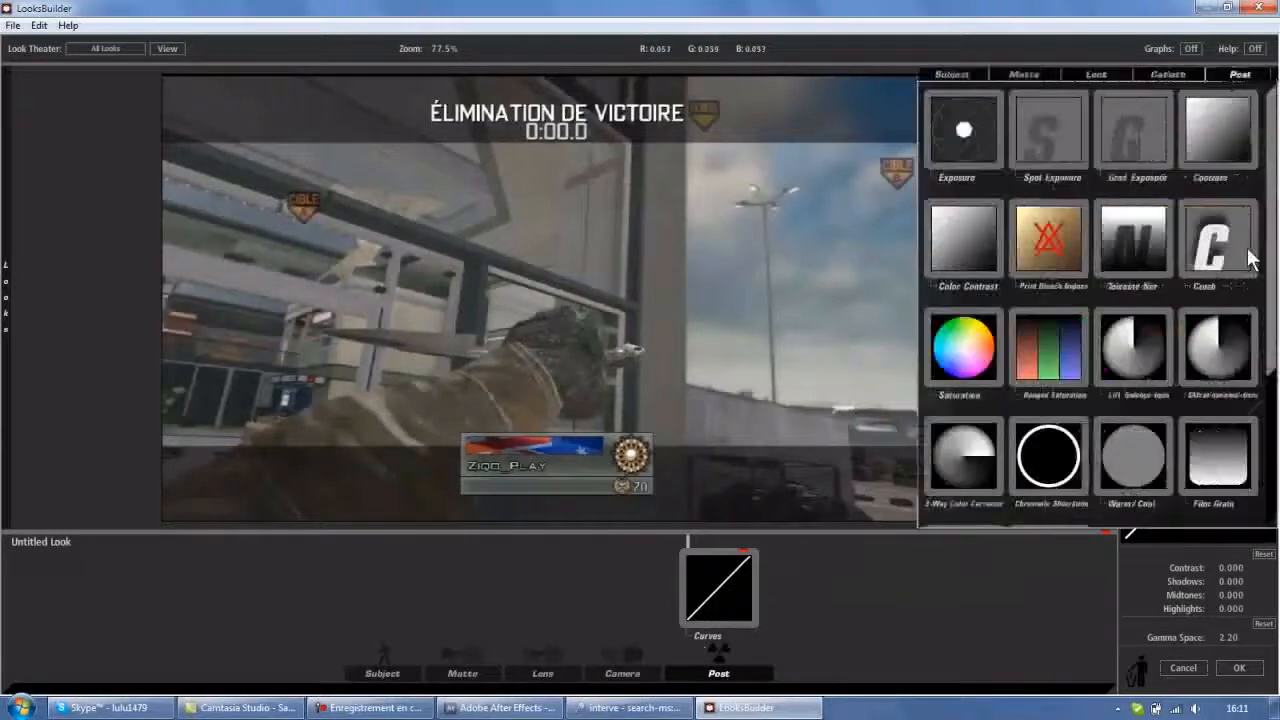
{"action": "scroll", "coordinate": [1198, 377], "scroll_direction": "down", "scroll_amount": 2}
{"action": "scroll", "coordinate": [1150, 450], "scroll_direction": "down", "scroll_amount": 1}
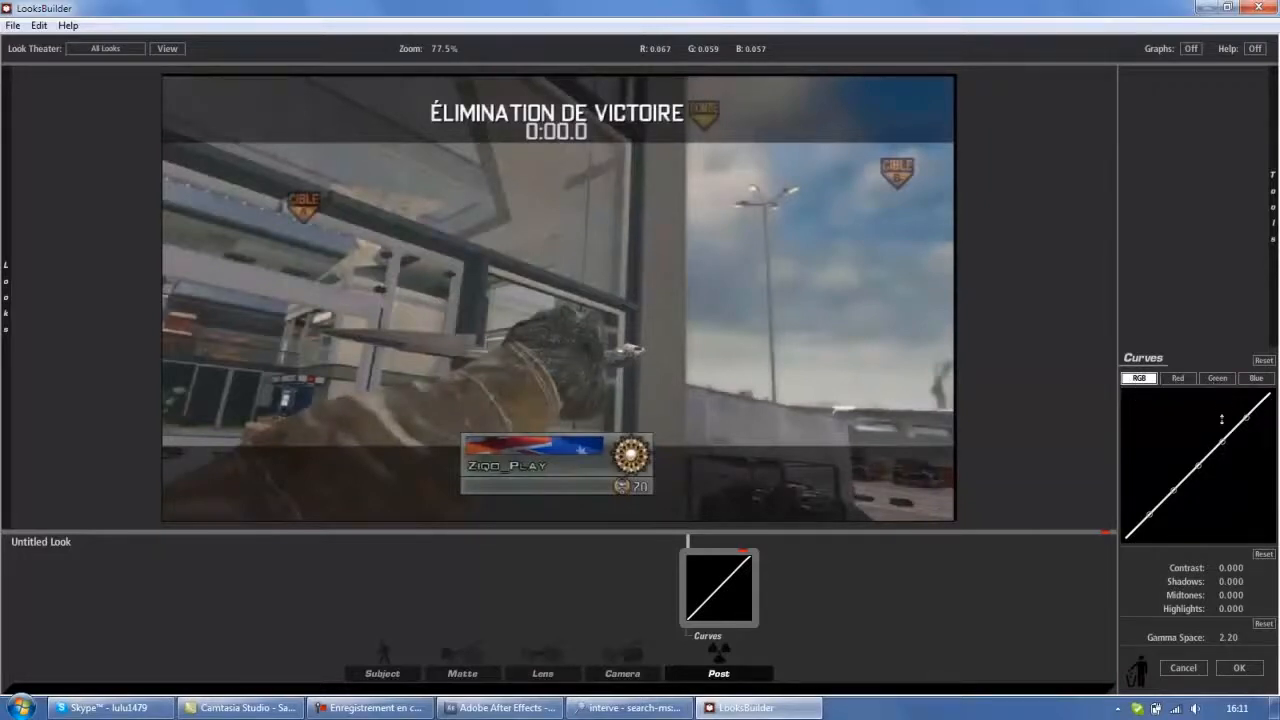
{"action": "left_click_drag", "start_coordinate": [1152, 513], "coordinate": [1166, 565]}
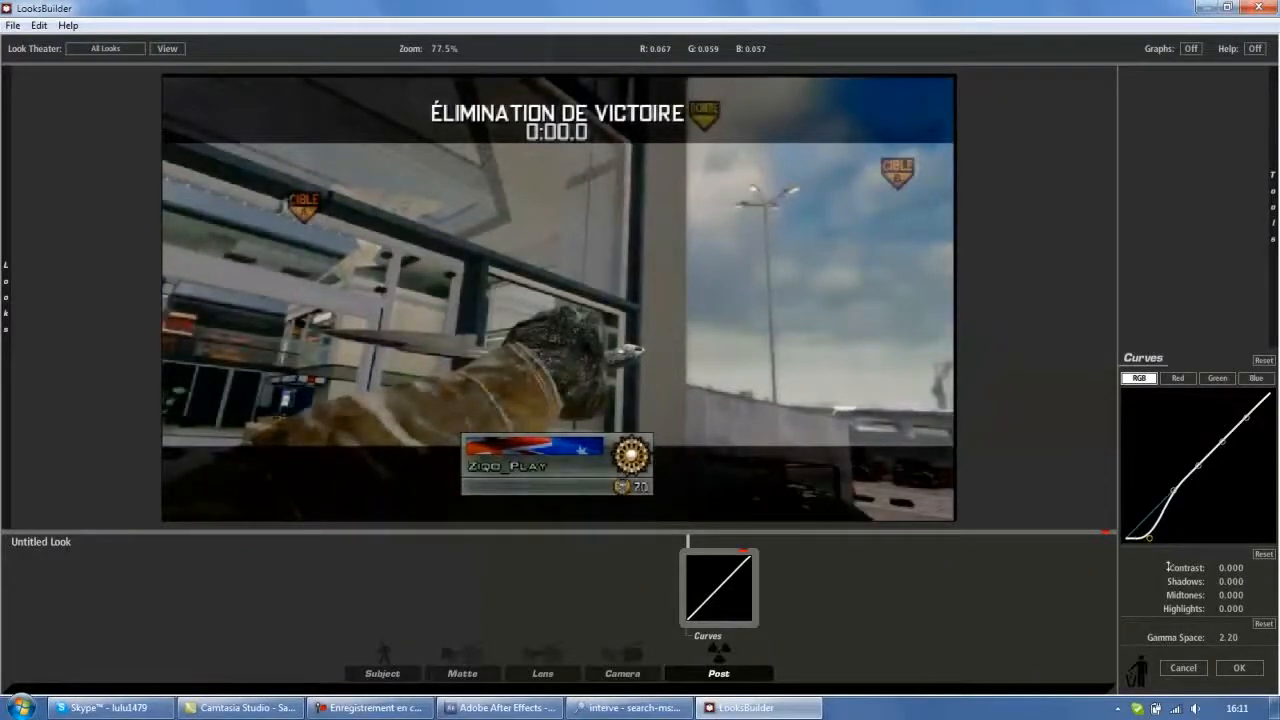
{"action": "left_click_drag", "start_coordinate": [1222, 442], "coordinate": [1244, 397]}
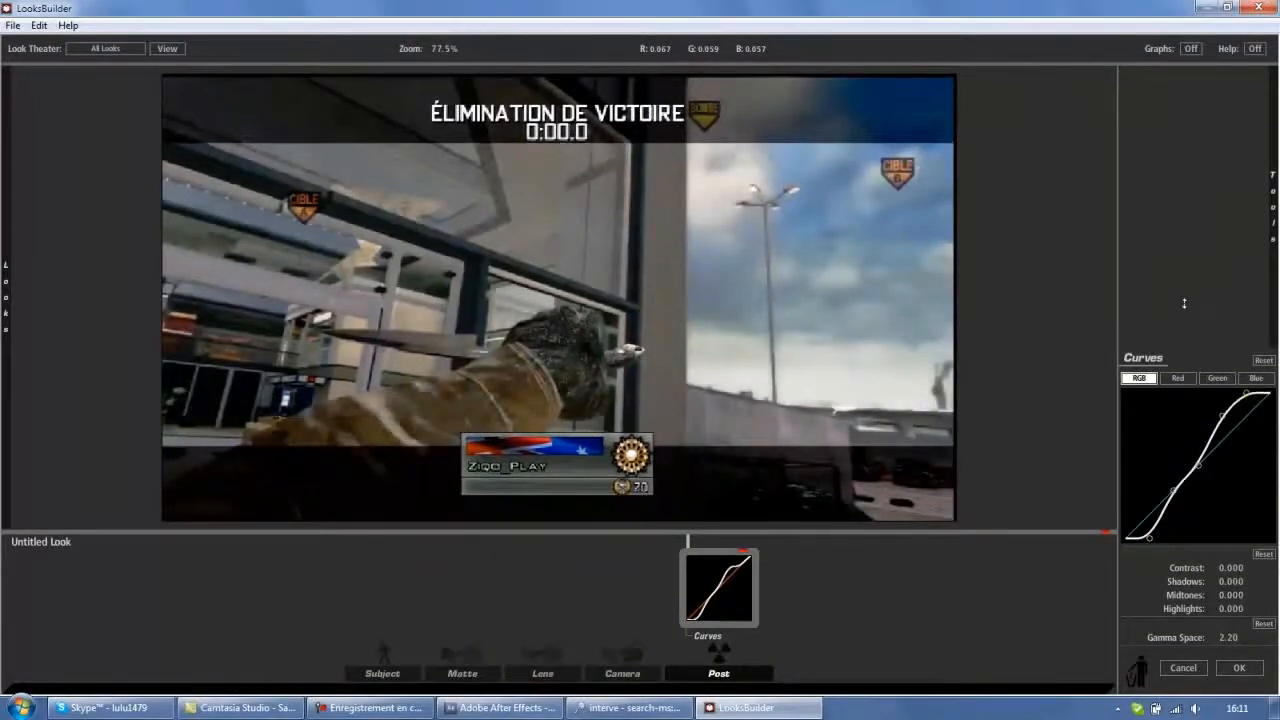
Shape the red channel's curve into a softer S by pulling down its lowest point and raising its two upper points
{"action": "left_click", "coordinate": [1178, 380]}
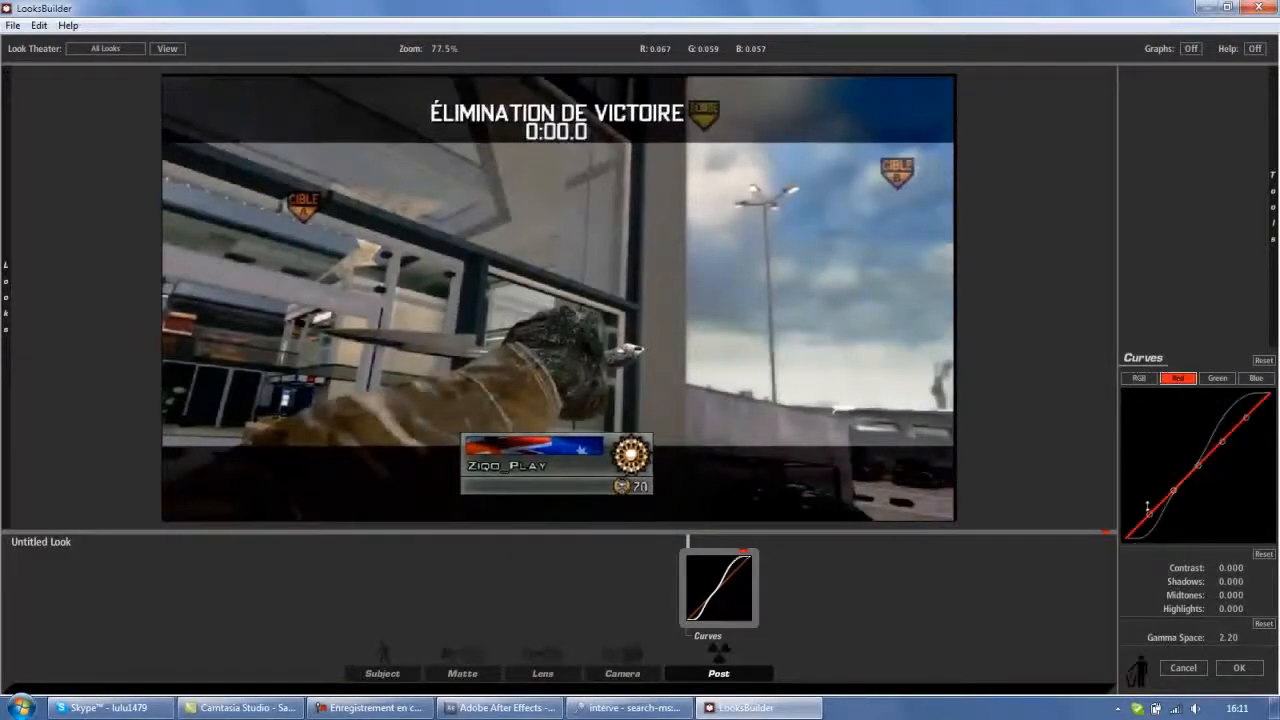
{"action": "left_click_drag", "start_coordinate": [1147, 508], "coordinate": [1149, 538]}
{"action": "mouse_move", "coordinate": [1224, 439]}
{"action": "left_mouse_down"}
{"action": "mouse_move", "coordinate": [1168, 349]}
{"action": "mouse_move", "coordinate": [1264, 474]}
{"action": "mouse_move", "coordinate": [1262, 490]}
{"action": "mouse_move", "coordinate": [1237, 448]}
{"action": "mouse_move", "coordinate": [1238, 418]}
{"action": "left_mouse_up"}
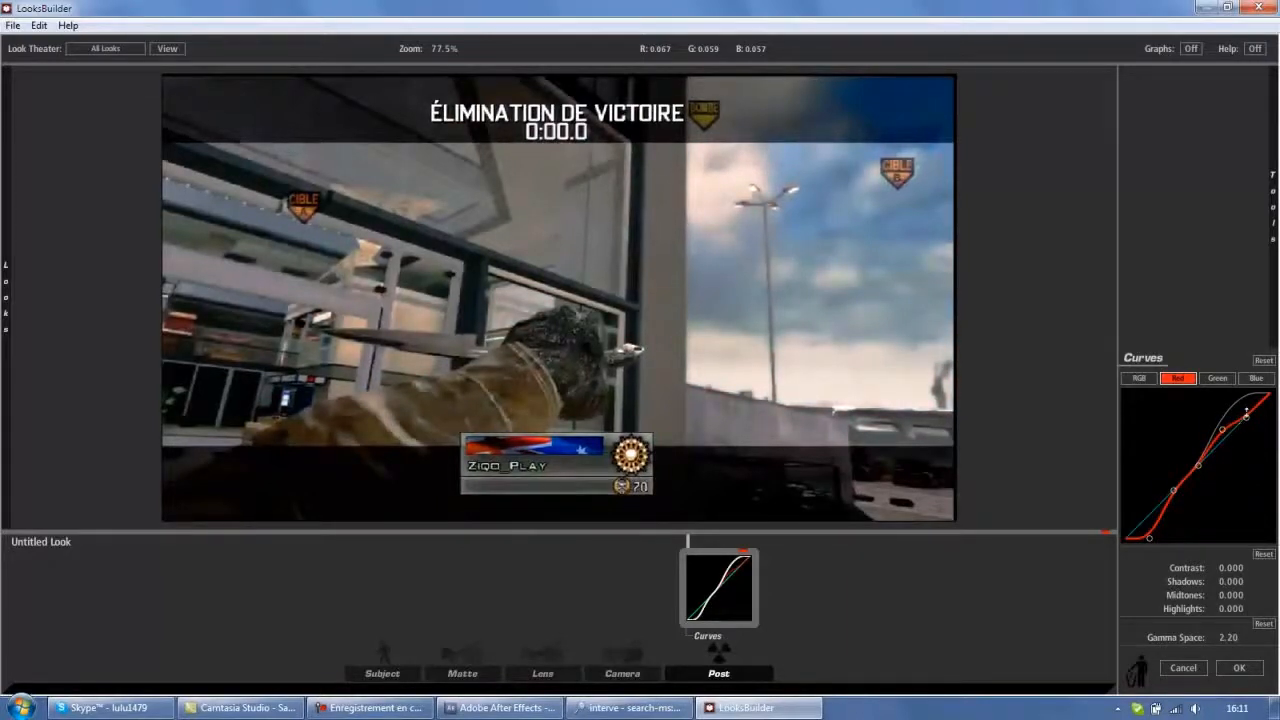
{"action": "left_click_drag", "start_coordinate": [1246, 411], "coordinate": [1206, 357]}
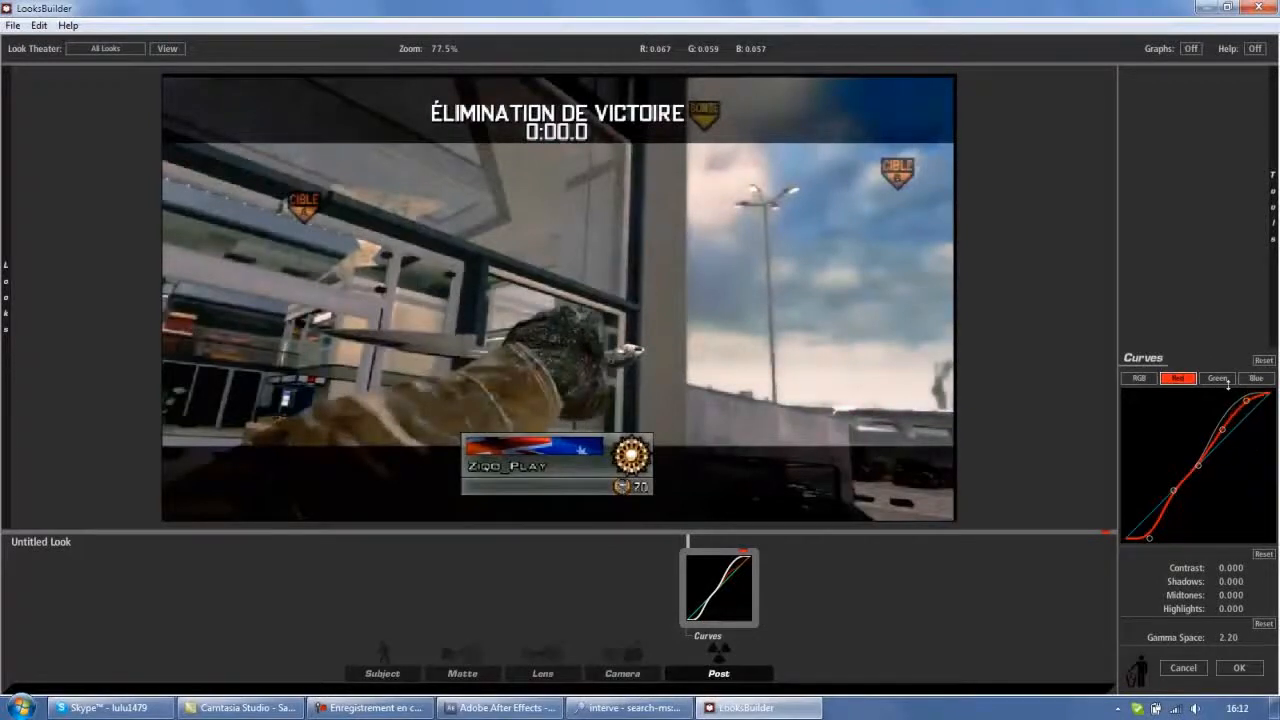
Bend the green and blue channel curves into S shapes as well, with lowered shadows and raised highlights
{"action": "left_click", "coordinate": [1219, 379]}
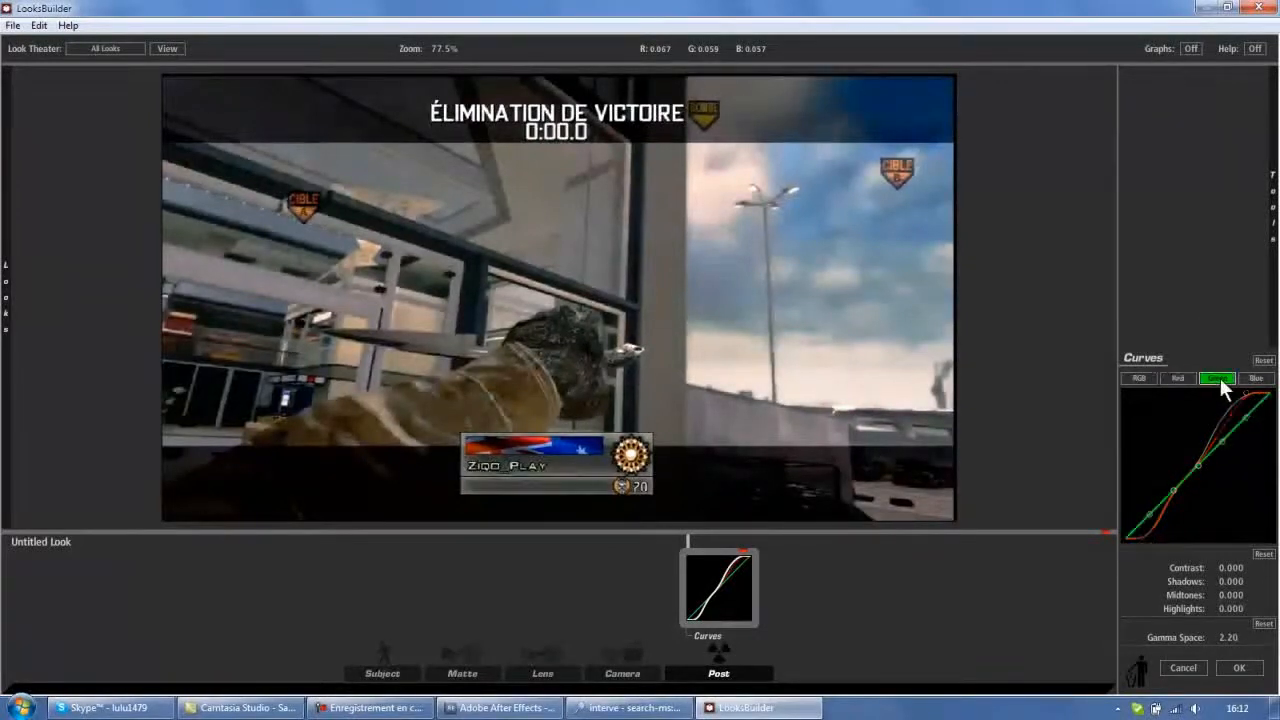
{"action": "left_click_drag", "start_coordinate": [1148, 515], "coordinate": [1148, 535]}
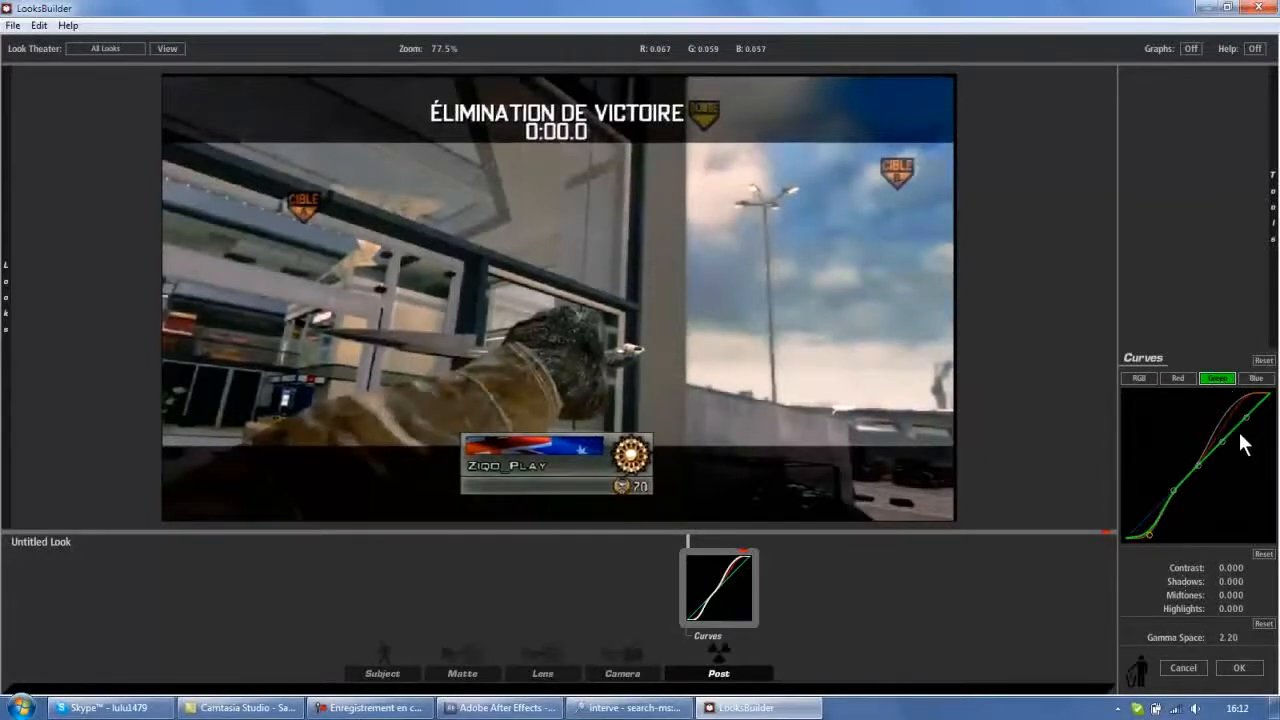
{"action": "mouse_move", "coordinate": [1245, 420]}
{"action": "left_mouse_down"}
{"action": "mouse_move", "coordinate": [1212, 368]}
{"action": "mouse_move", "coordinate": [1205, 380]}
{"action": "mouse_move", "coordinate": [1172, 364]}
{"action": "mouse_move", "coordinate": [1246, 475]}
{"action": "mouse_move", "coordinate": [1243, 491]}
{"action": "mouse_move", "coordinate": [1186, 413]}
{"action": "mouse_move", "coordinate": [1222, 410]}
{"action": "left_mouse_up"}
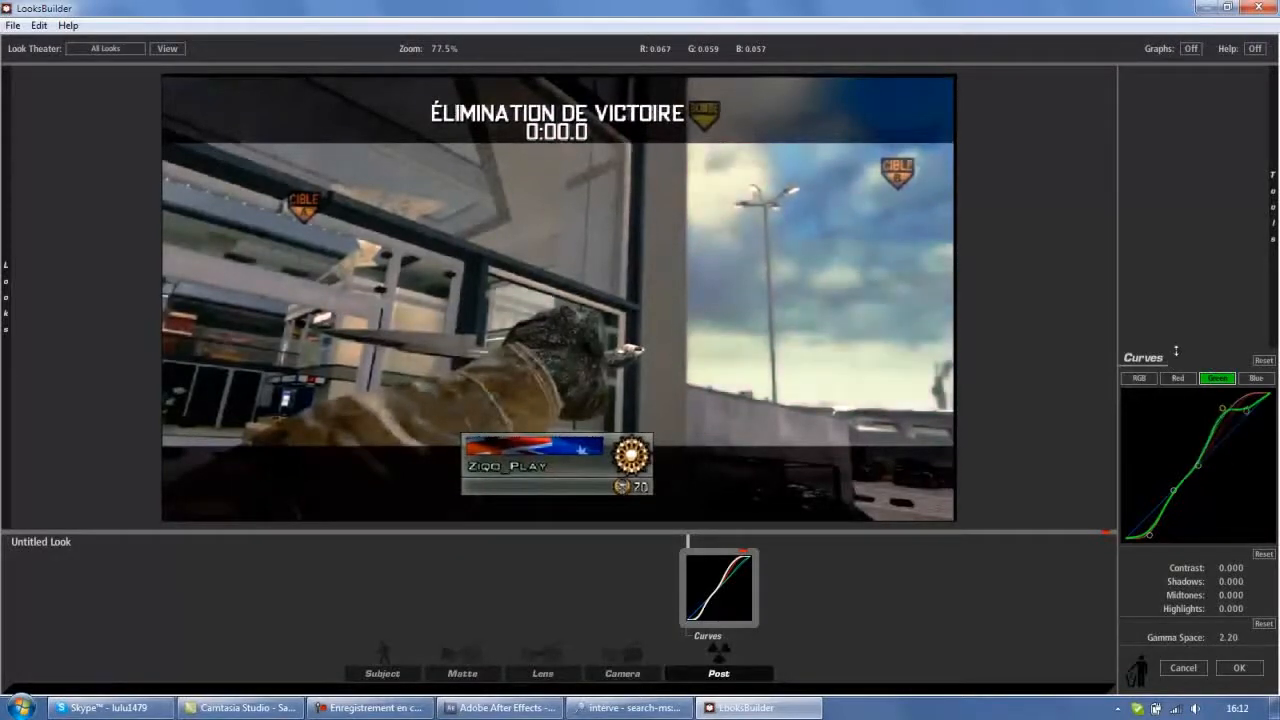
{"action": "left_click", "coordinate": [1266, 379]}
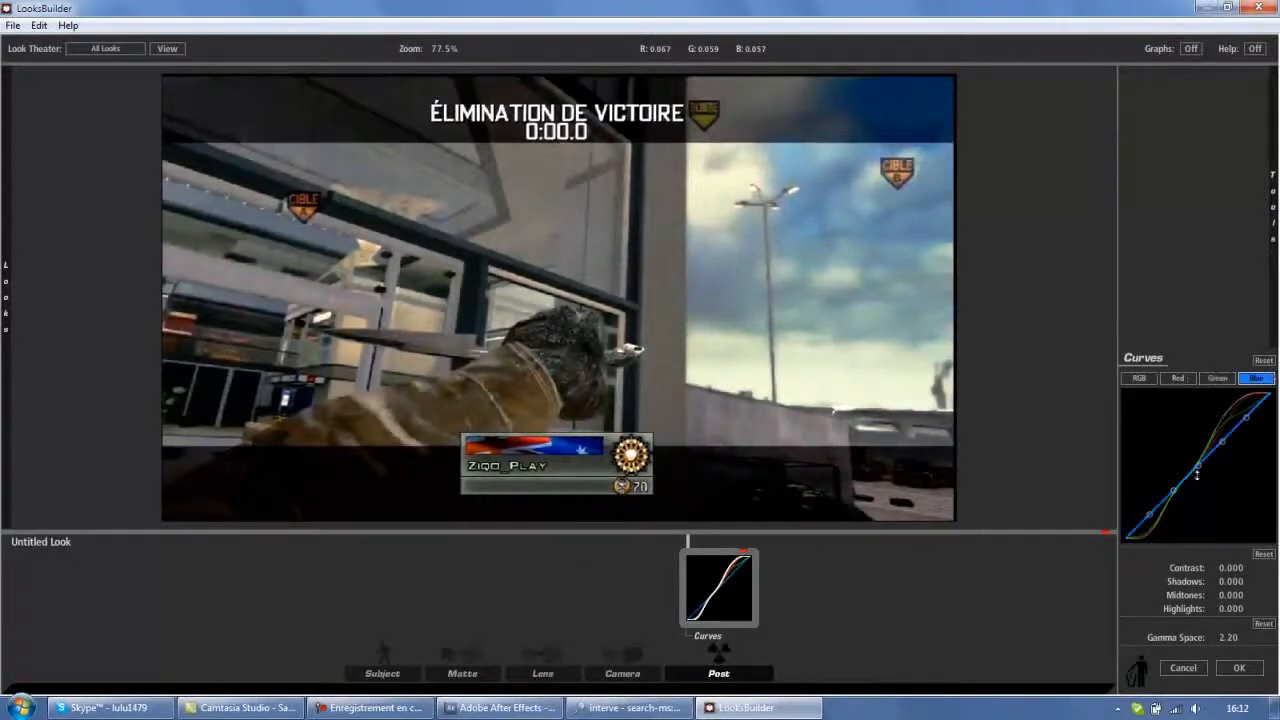
{"action": "left_click_drag", "start_coordinate": [1152, 513], "coordinate": [1149, 537]}
{"action": "left_click_drag", "start_coordinate": [1223, 438], "coordinate": [1222, 402]}
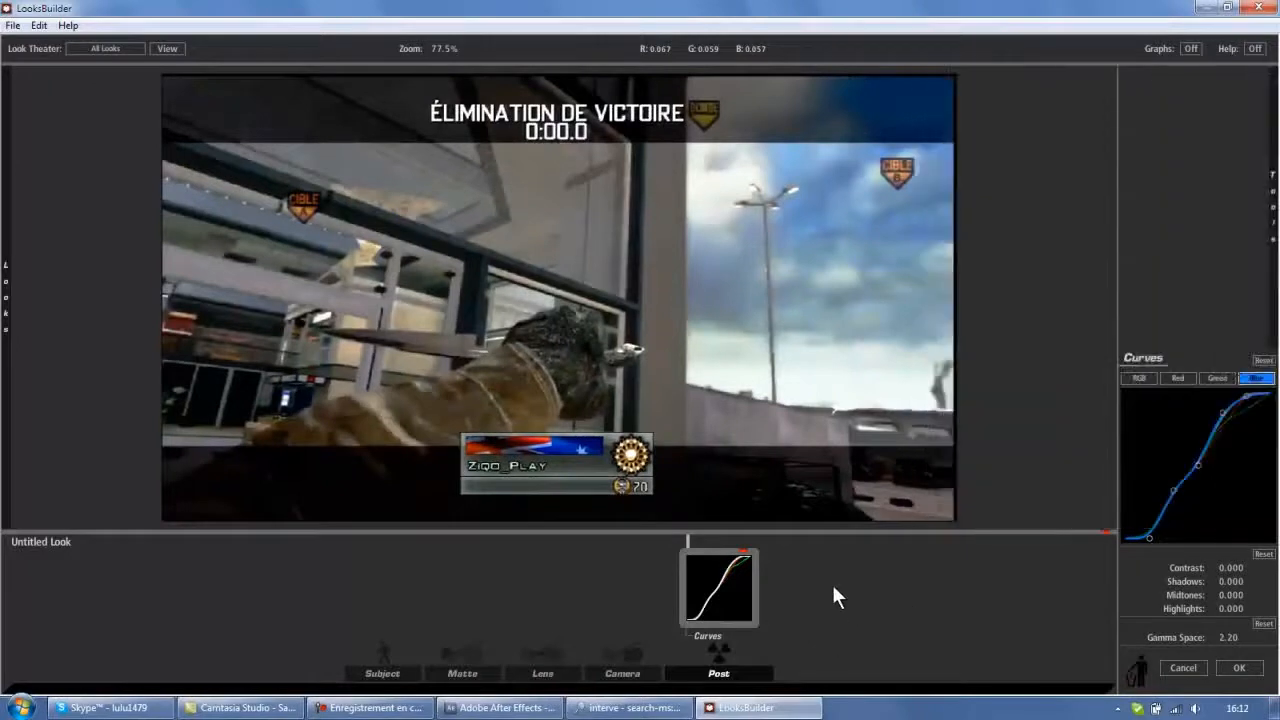
Add a Lift-Gamma-Gain tool after Curves and set its lift to red 0.889, green 0.873 and blue 0.842
{"action": "mouse_move", "coordinate": [1272, 210]}
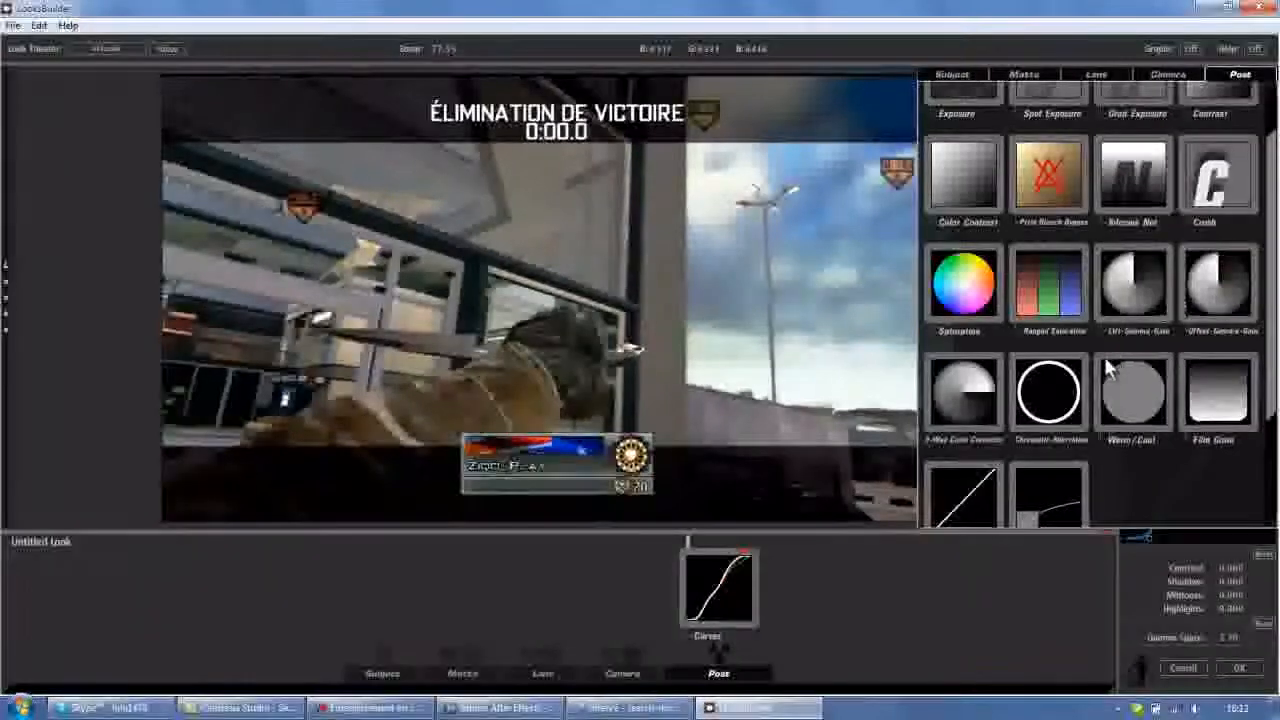
{"action": "left_click_drag", "start_coordinate": [1158, 335], "coordinate": [830, 576]}
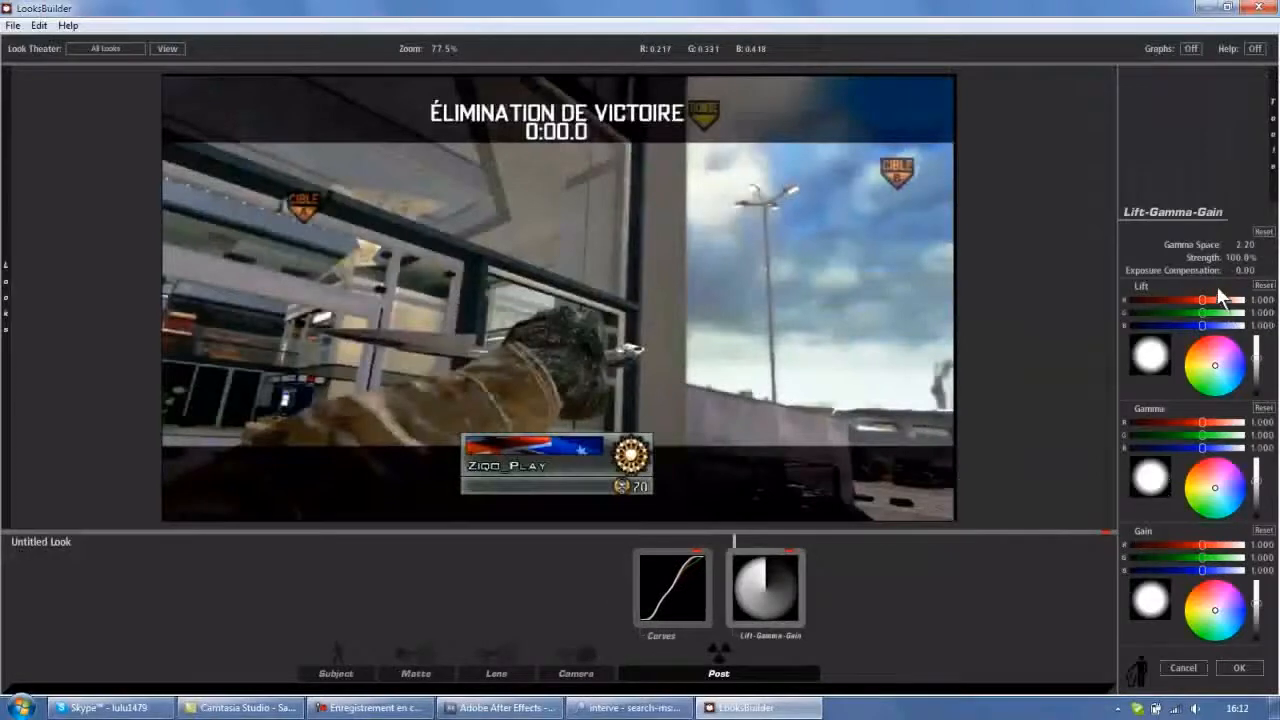
{"action": "left_click_drag", "start_coordinate": [1203, 301], "coordinate": [1218, 365]}
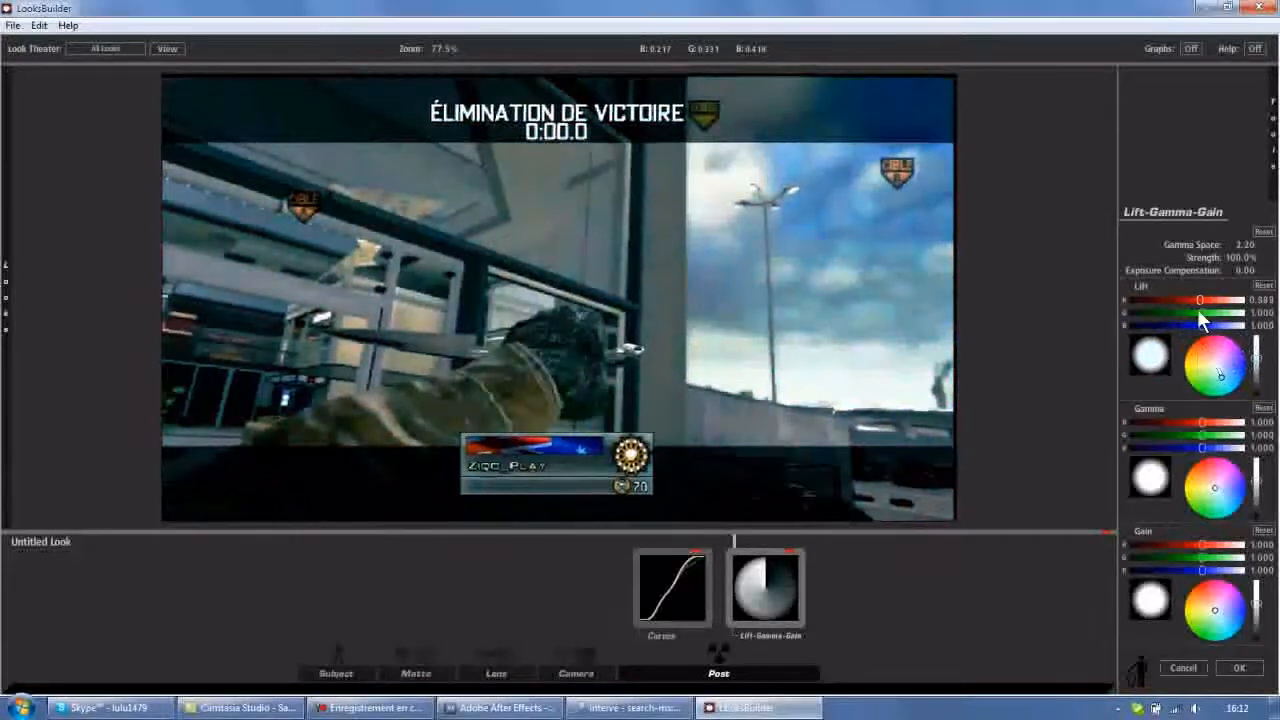
{"action": "left_click_drag", "start_coordinate": [1202, 313], "coordinate": [1196, 330]}
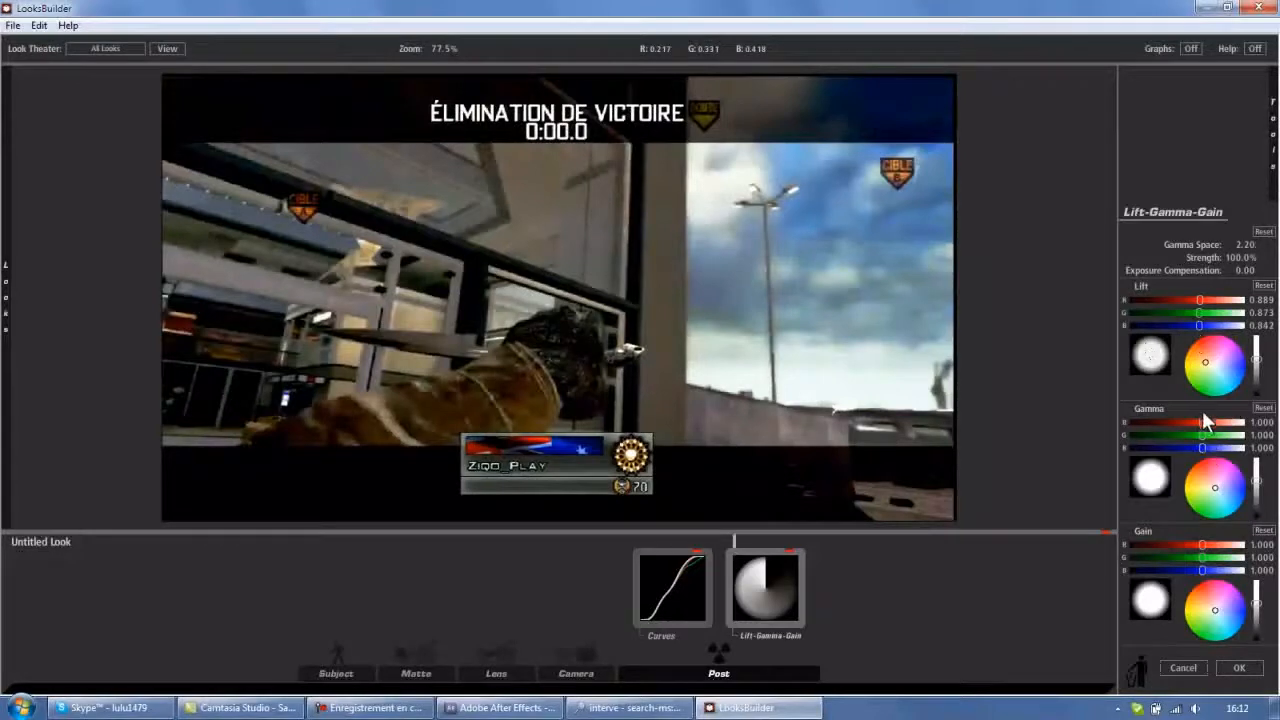
Set the gamma to red 1.141, green 0.846 and blue 1.014, and the gain to about red 1.04, green and blue 0.98
{"action": "mouse_move", "coordinate": [1202, 421]}
{"action": "left_mouse_down"}
{"action": "mouse_move", "coordinate": [1188, 428]}
{"action": "mouse_move", "coordinate": [1206, 430]}
{"action": "left_mouse_up"}
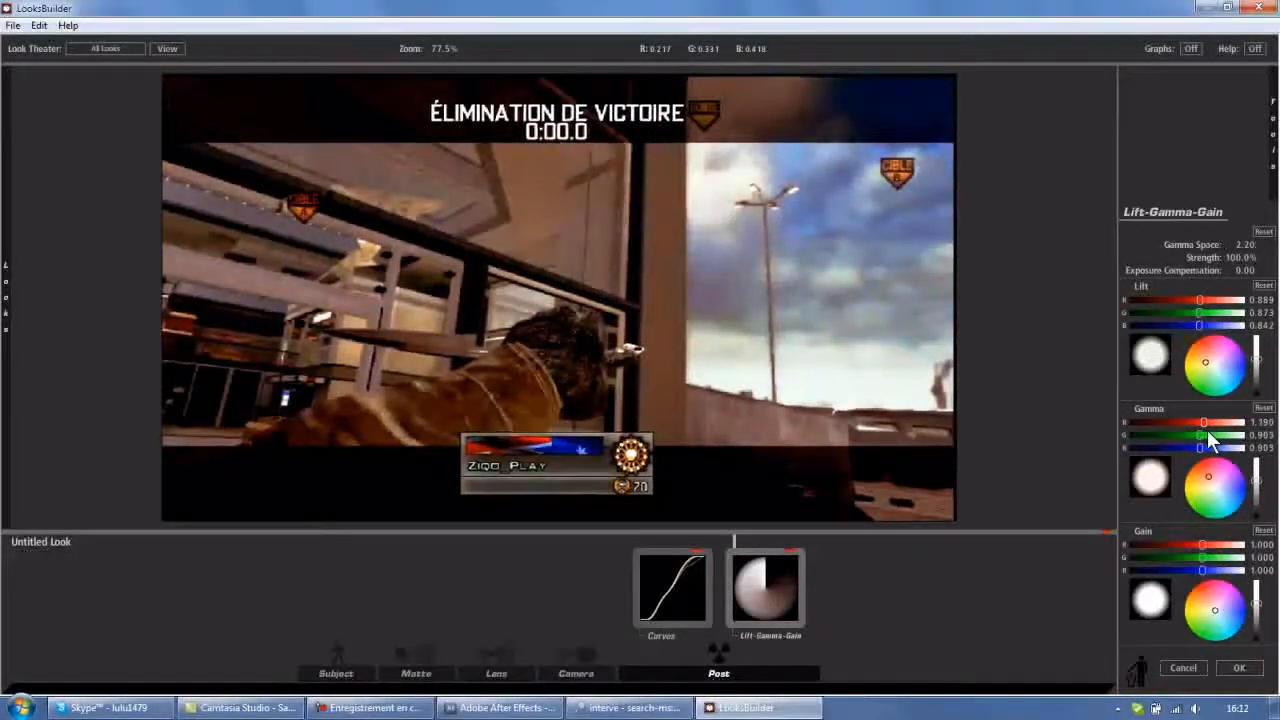
{"action": "mouse_move", "coordinate": [1207, 432]}
{"action": "left_mouse_down"}
{"action": "mouse_move", "coordinate": [1196, 447]}
{"action": "mouse_move", "coordinate": [1213, 448]}
{"action": "left_mouse_up"}
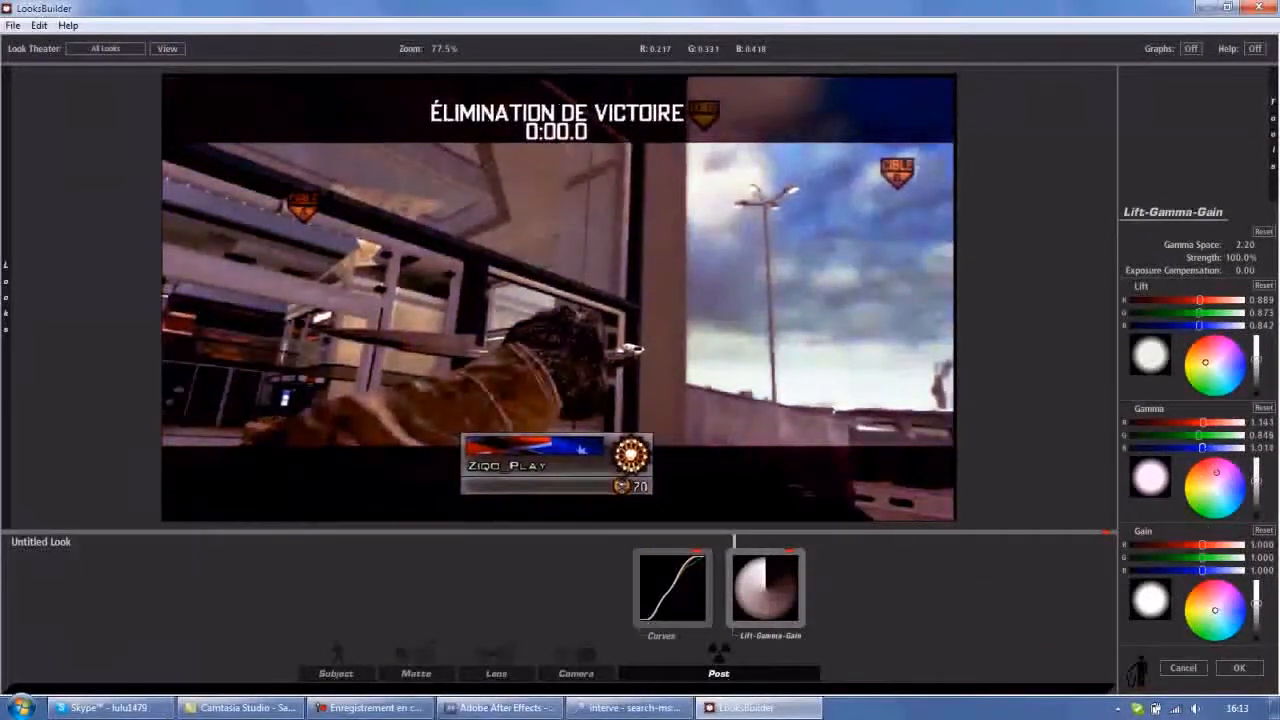
{"action": "left_click_drag", "start_coordinate": [1204, 545], "coordinate": [1199, 570]}
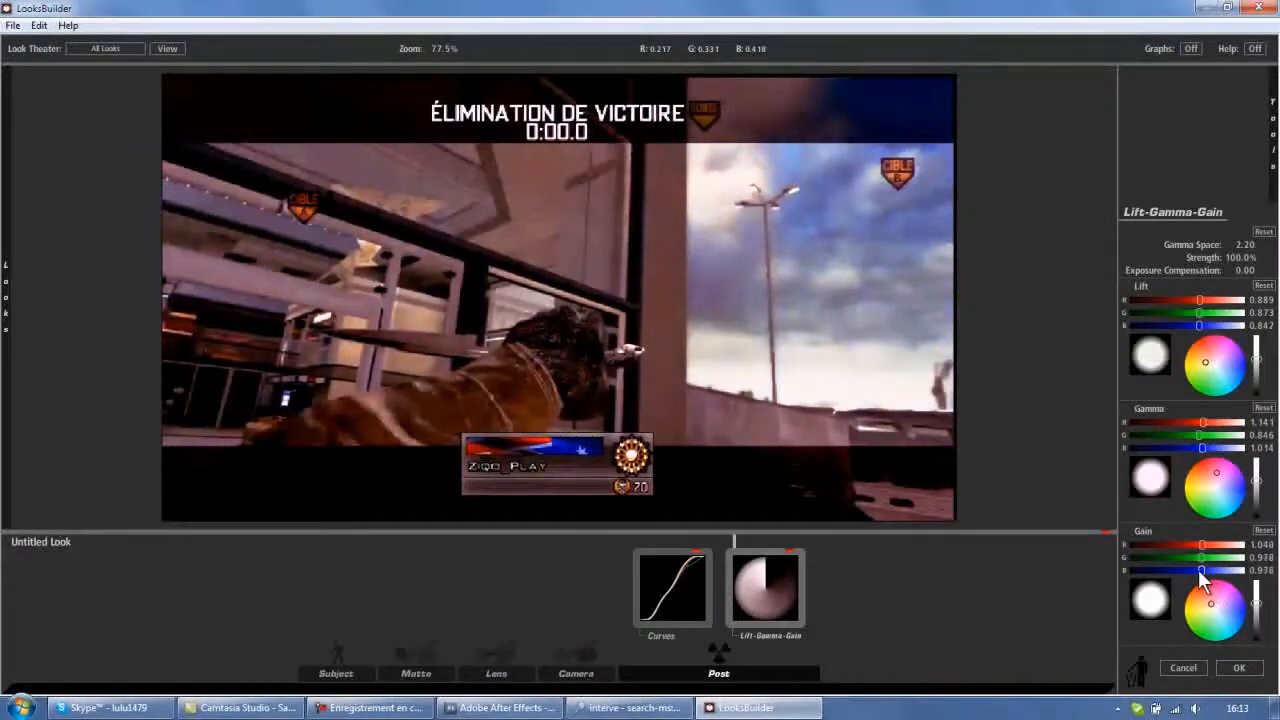
Add a Saturation tool at the chain's end, set its red component balance to about 0.69, raise the blue, and apply the finished look
{"action": "mouse_move", "coordinate": [1267, 105]}
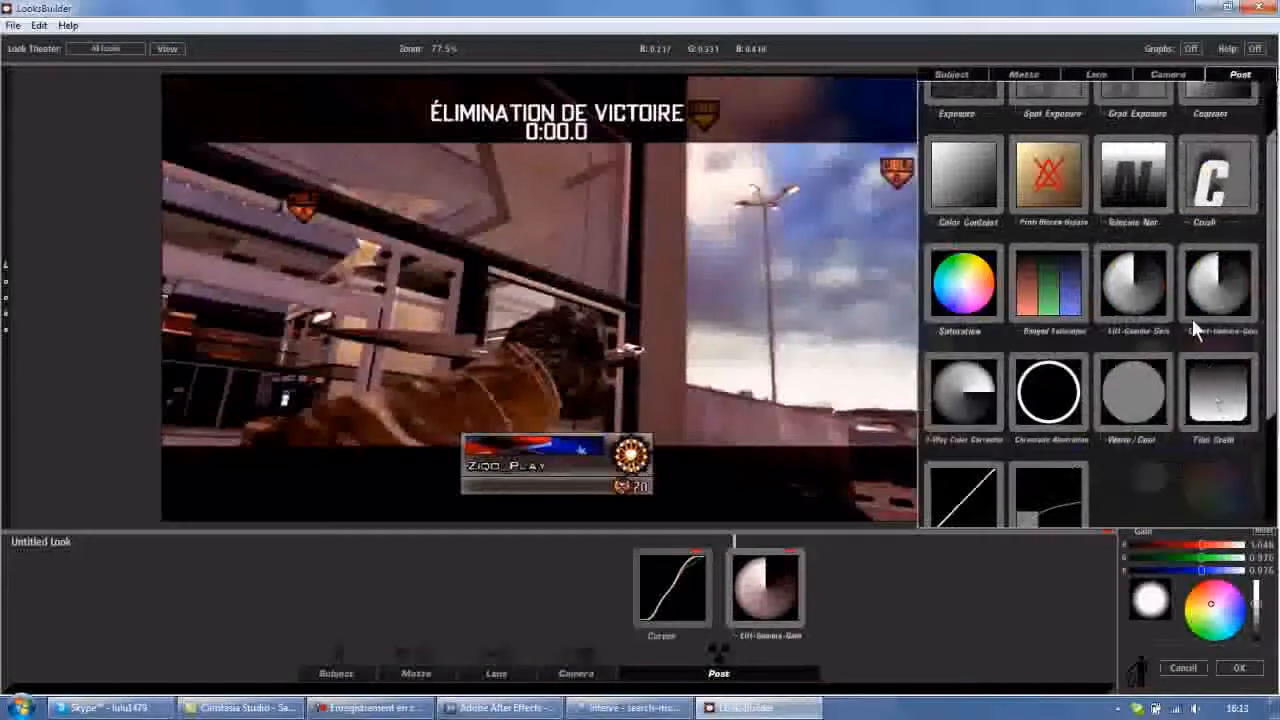
{"action": "left_click_drag", "start_coordinate": [963, 285], "coordinate": [880, 585]}
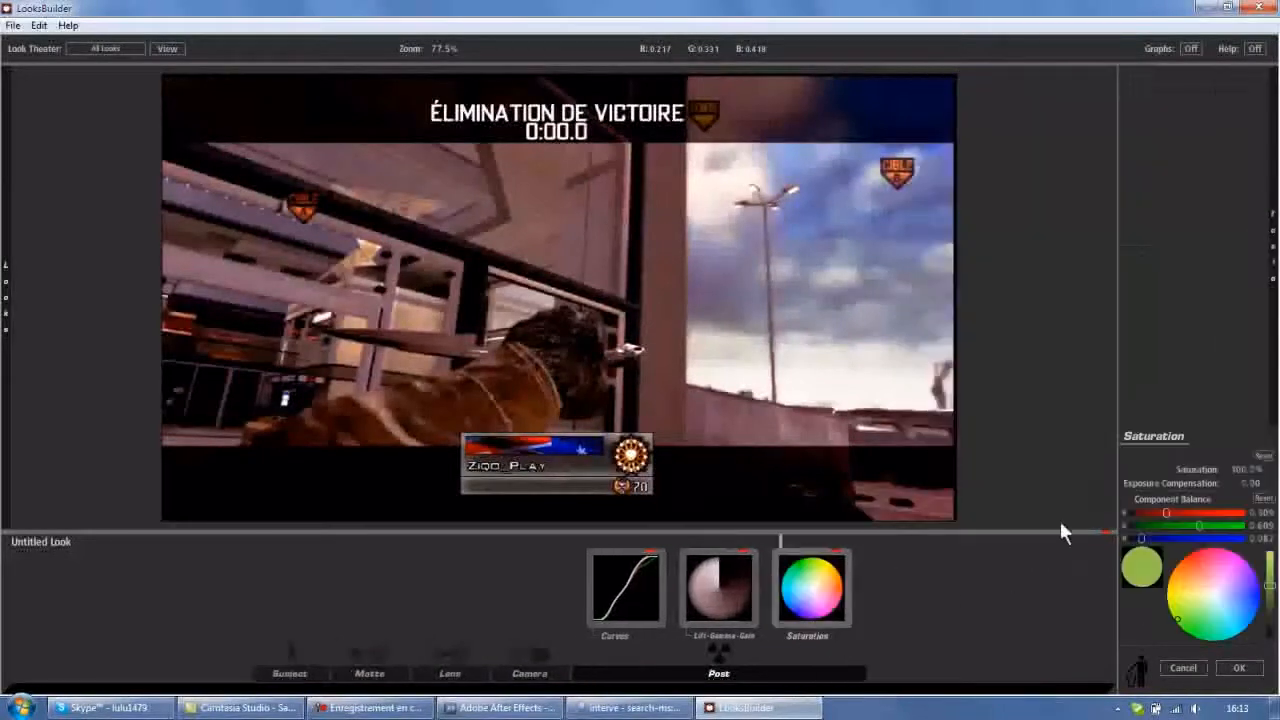
{"action": "left_click_drag", "start_coordinate": [1167, 515], "coordinate": [1209, 515]}
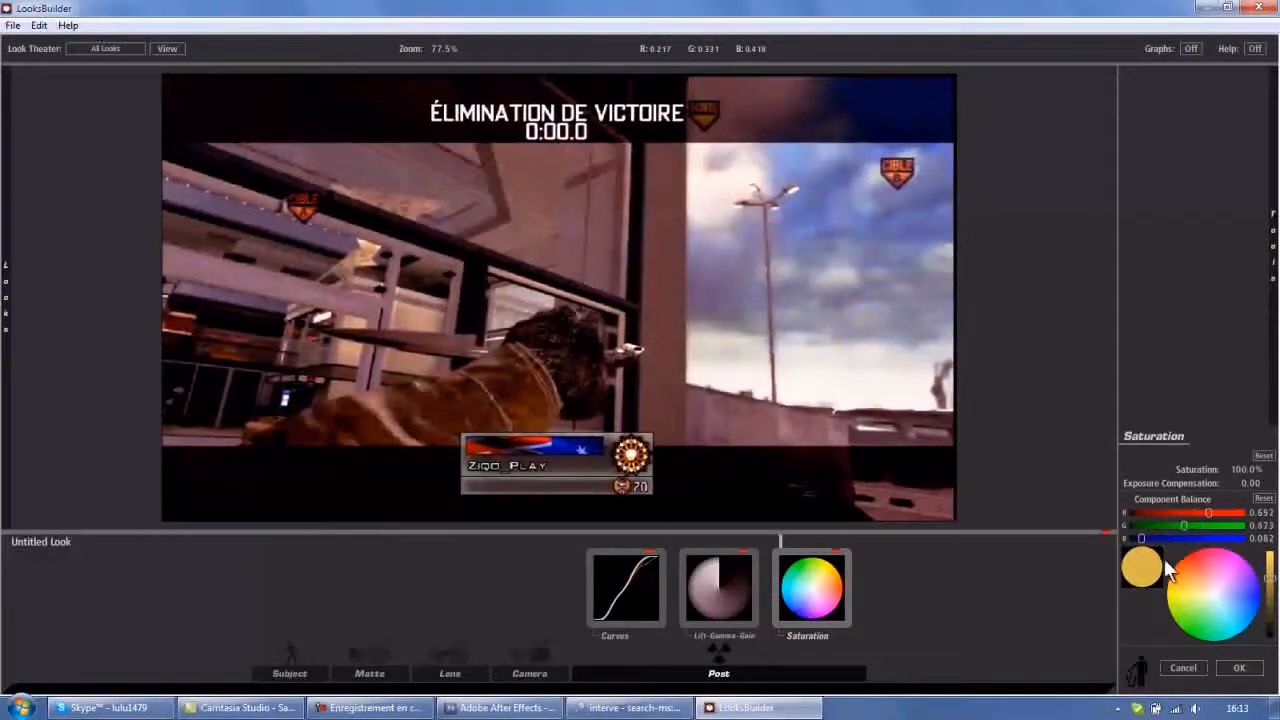
{"action": "left_click_drag", "start_coordinate": [1143, 537], "coordinate": [1222, 521]}
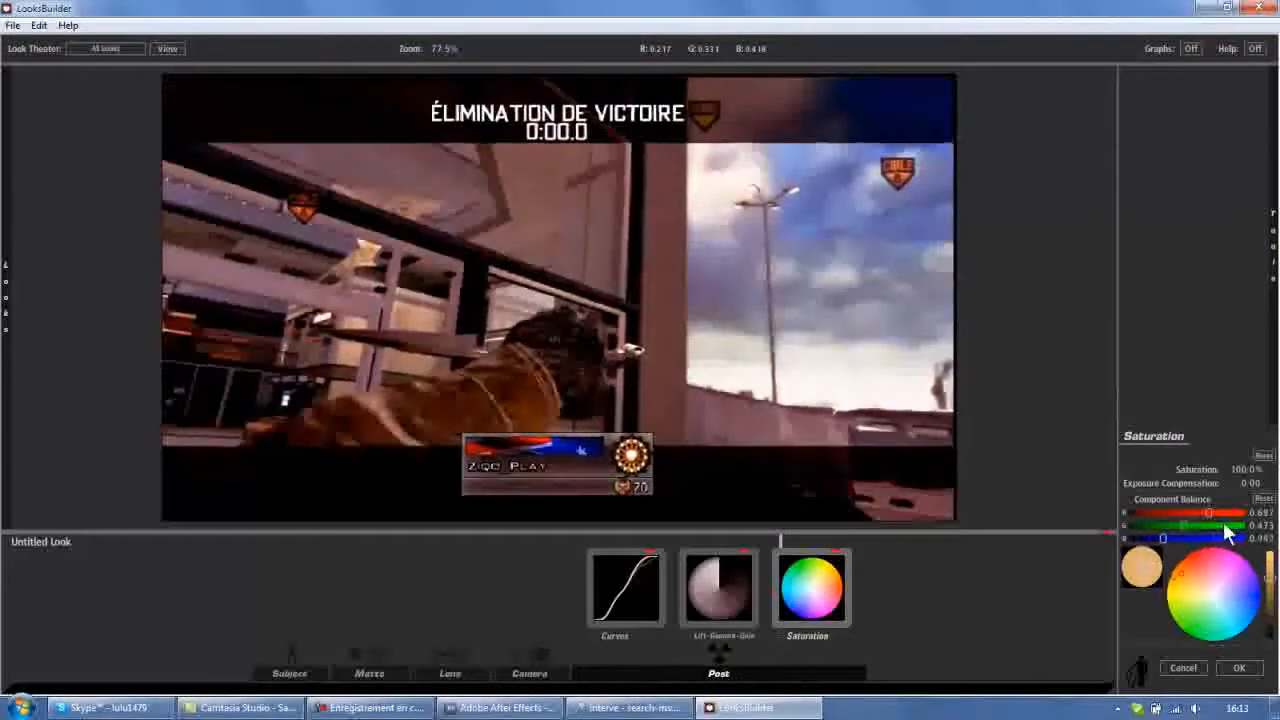
{"action": "left_click", "coordinate": [1240, 668]}
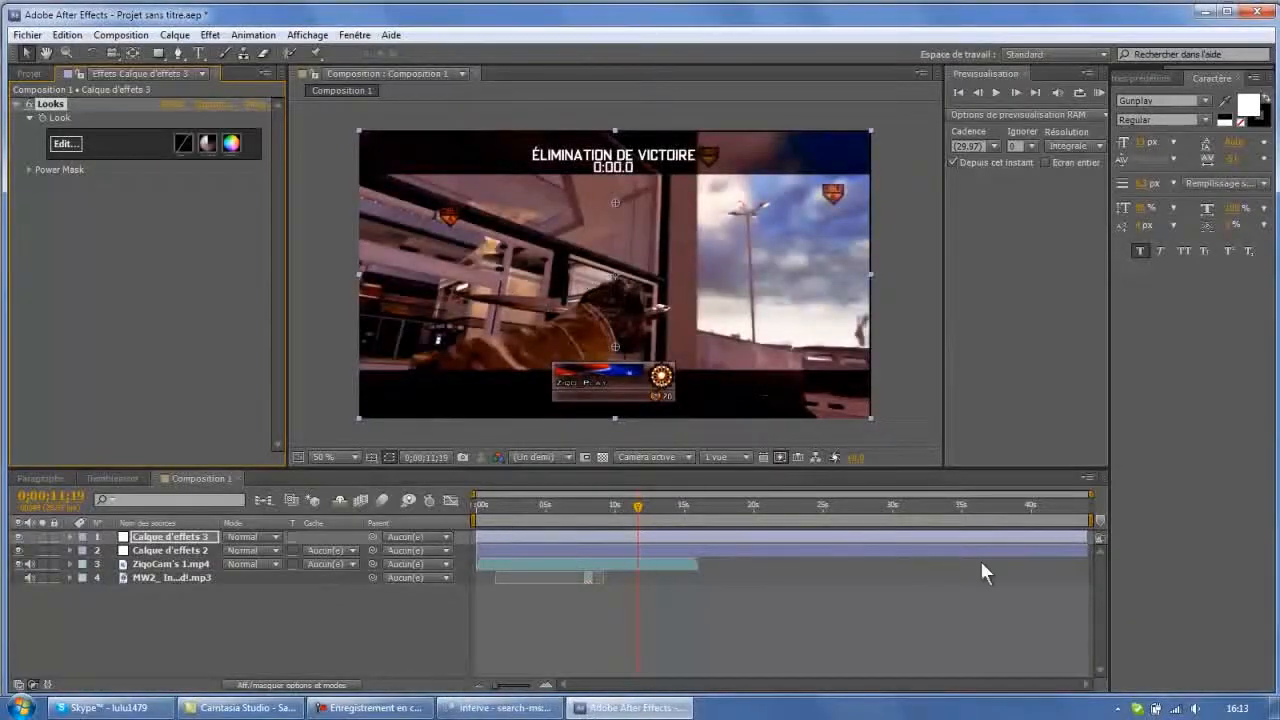
Play the graded clip from the composition's start to check the look, and stop the playback shortly after five seconds
{"action": "left_click", "coordinate": [960, 93]}
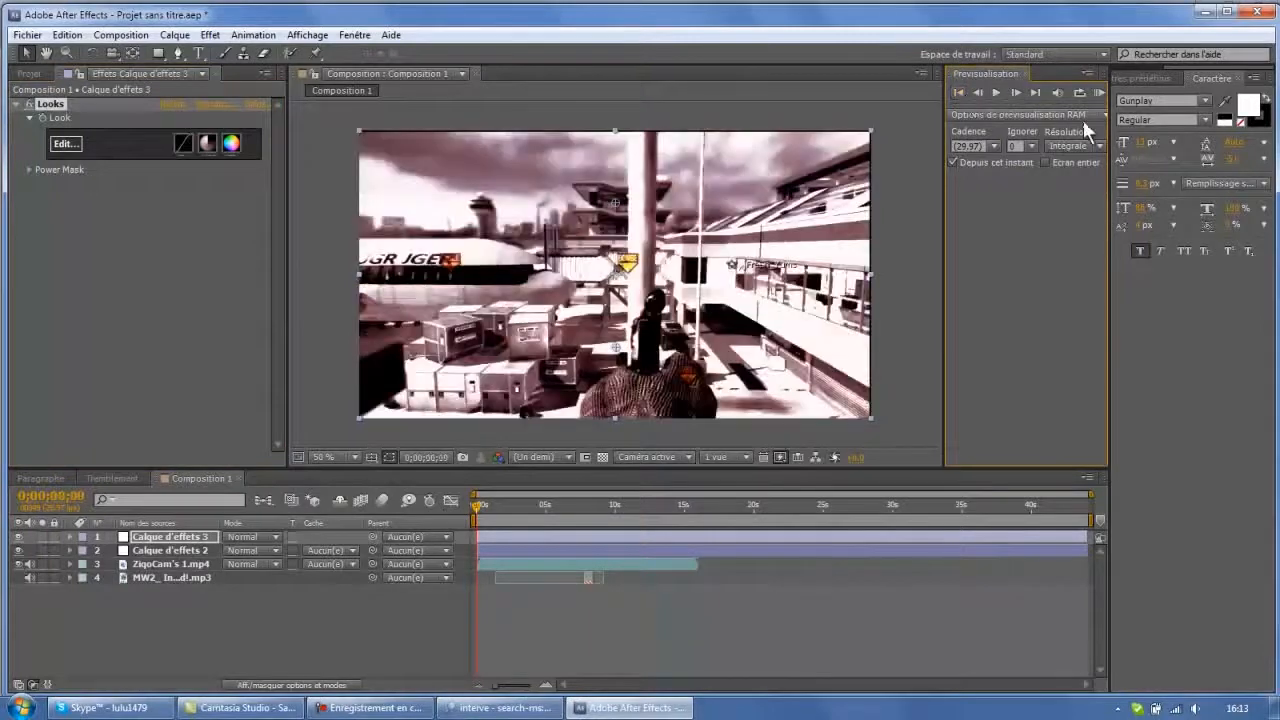
{"action": "left_click", "coordinate": [996, 93]}
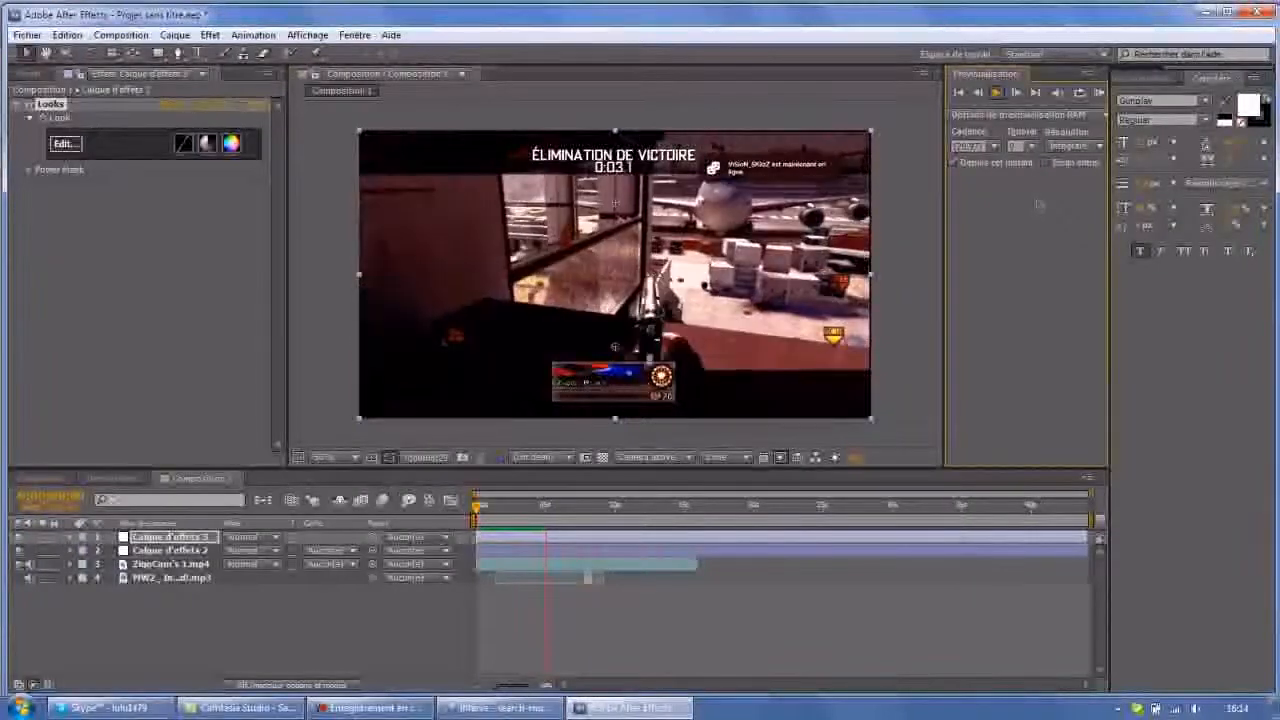
{"action": "key", "text": "space"}
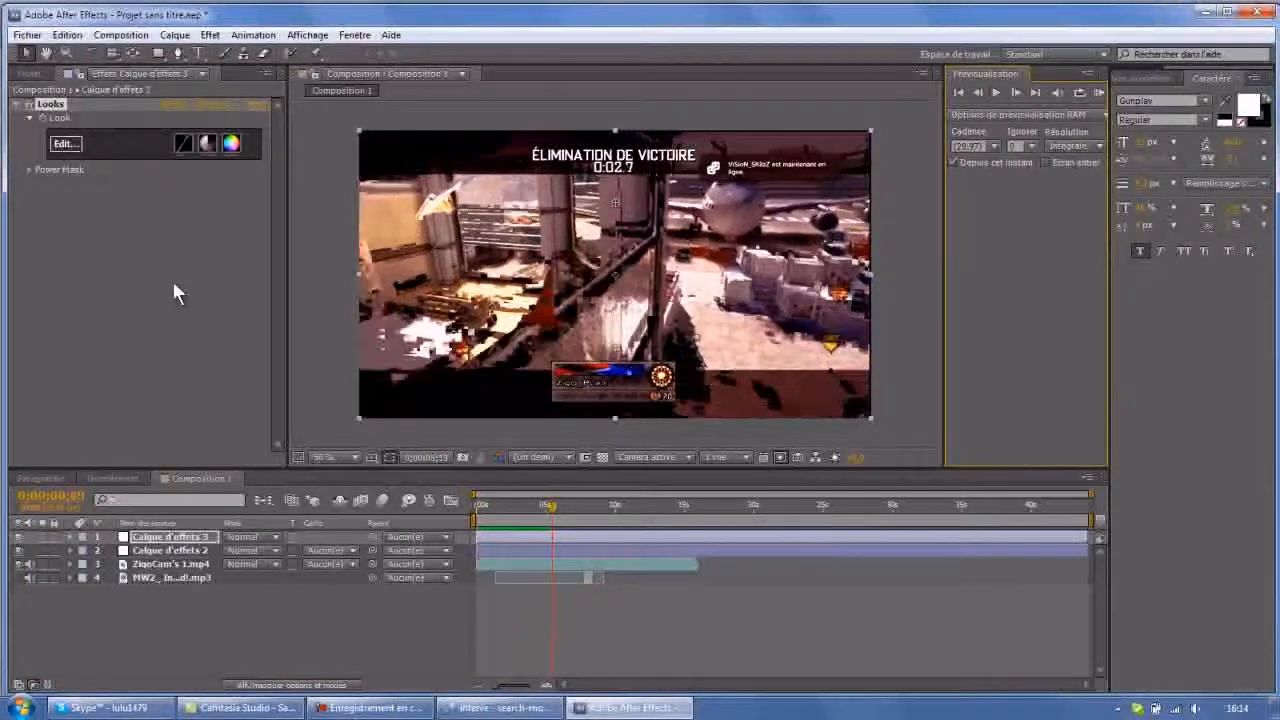
{"action": "left_click", "coordinate": [33, 72]}
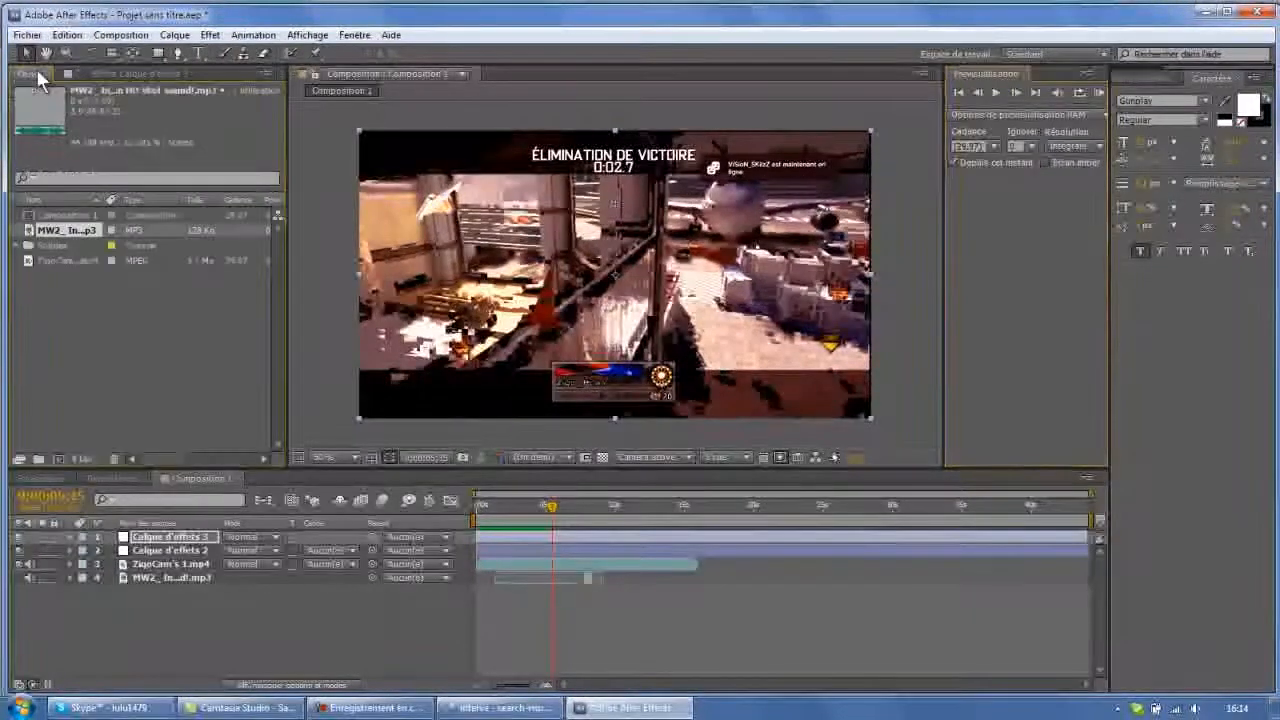
{"action": "left_click", "coordinate": [368, 708]}
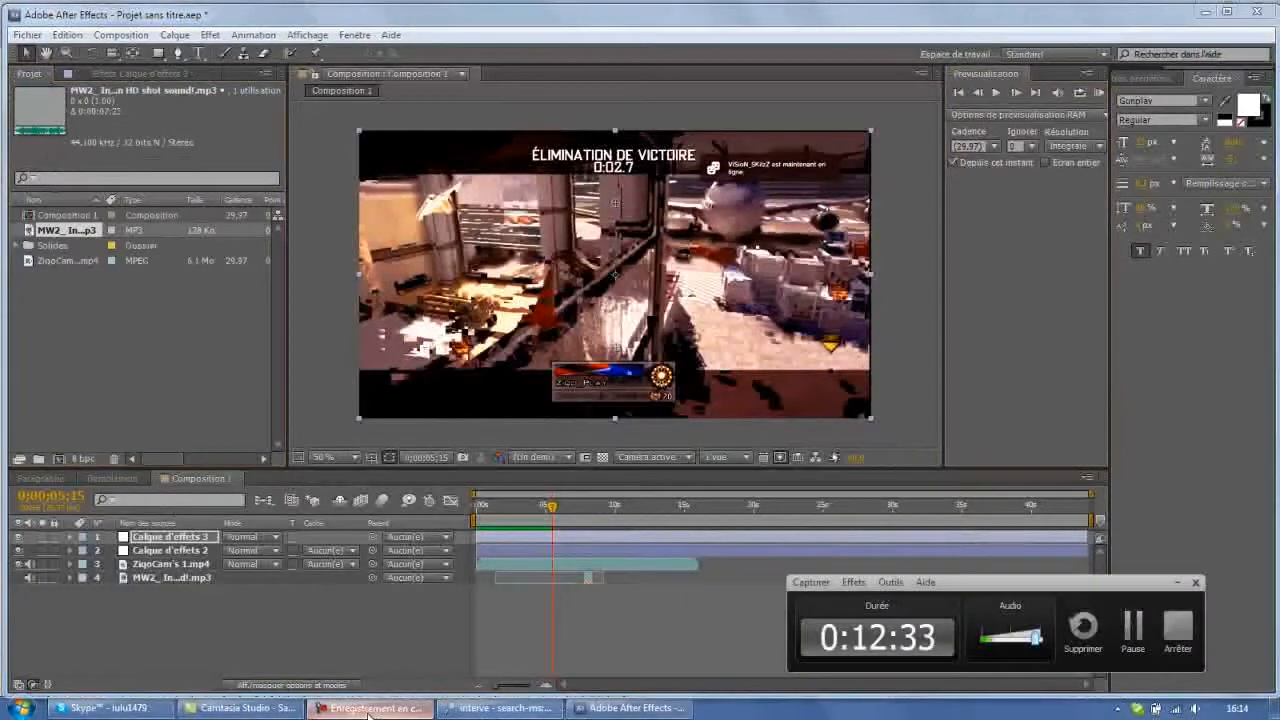
{"action": "left_click", "coordinate": [368, 708]}
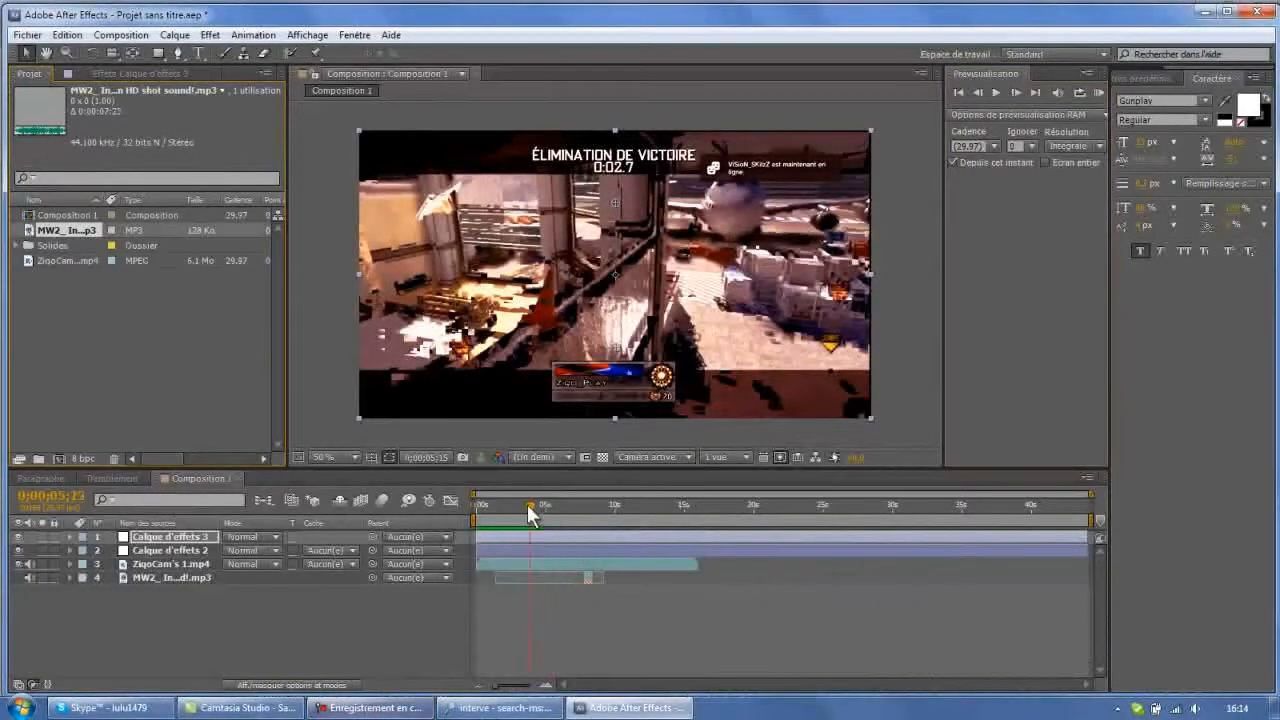
{"action": "left_click_drag", "start_coordinate": [528, 506], "coordinate": [478, 506]}
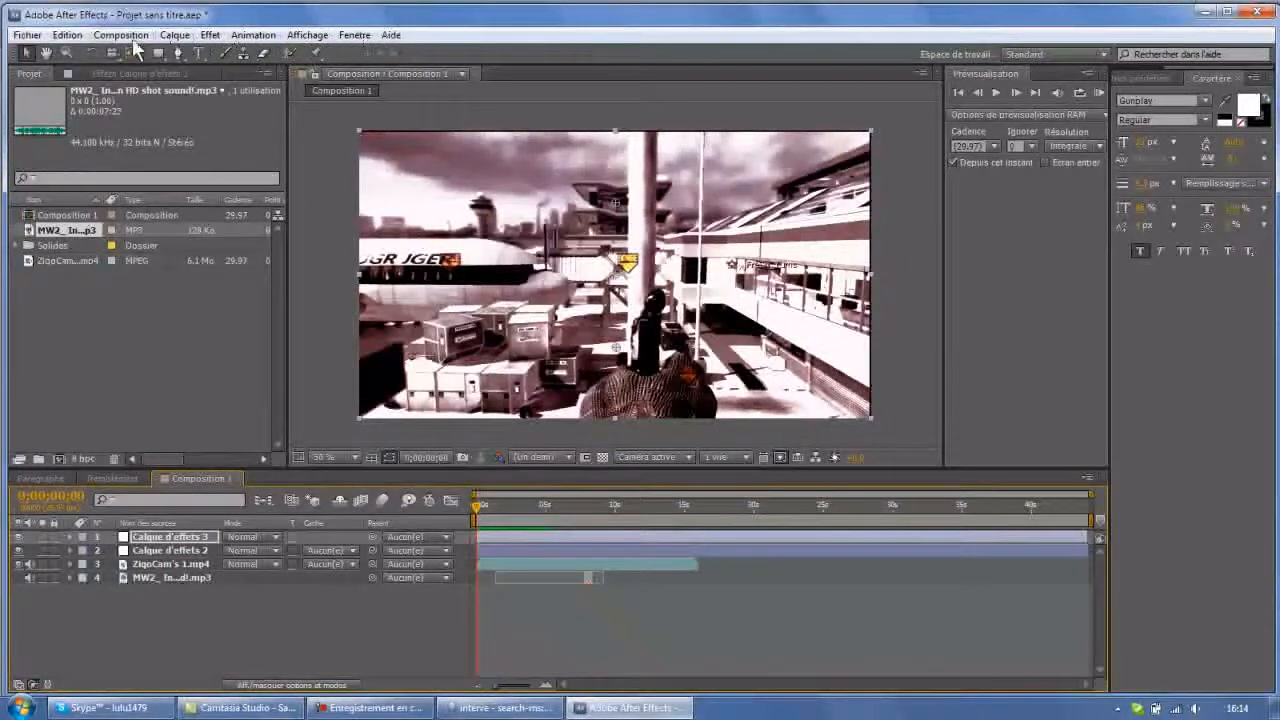
{"action": "left_click", "coordinate": [210, 35]}
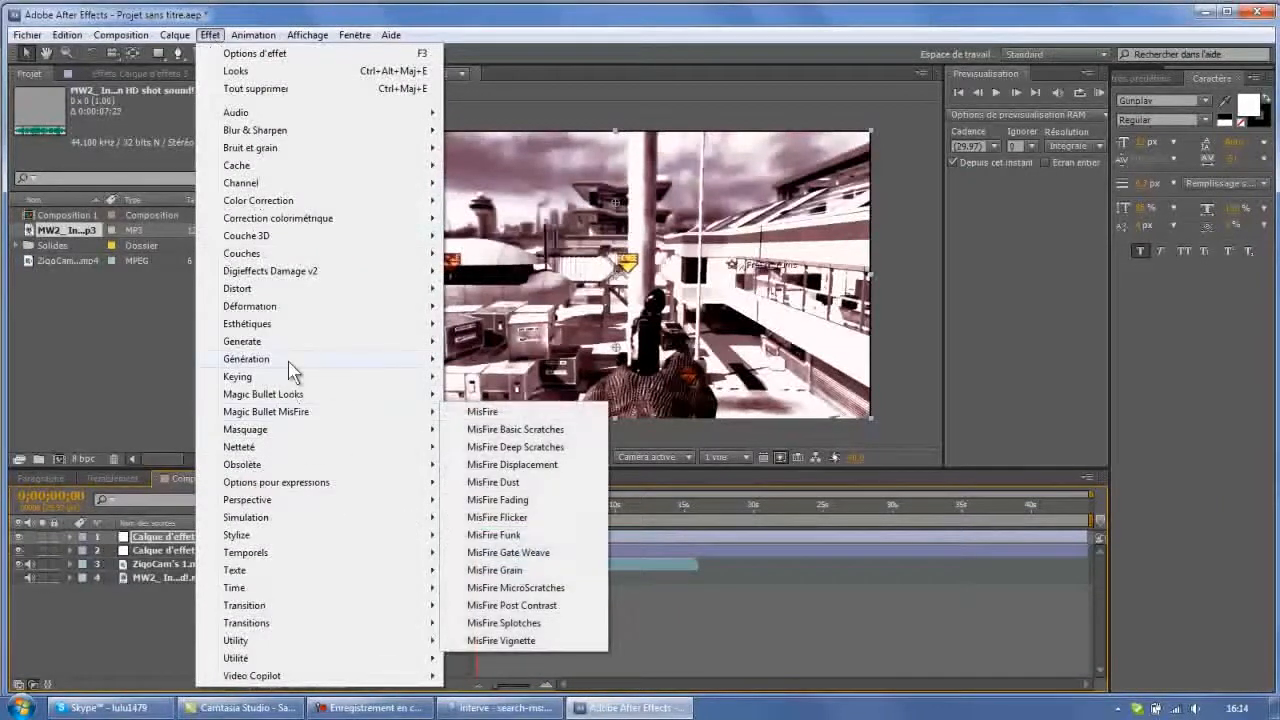
{"action": "mouse_move", "coordinate": [309, 396]}
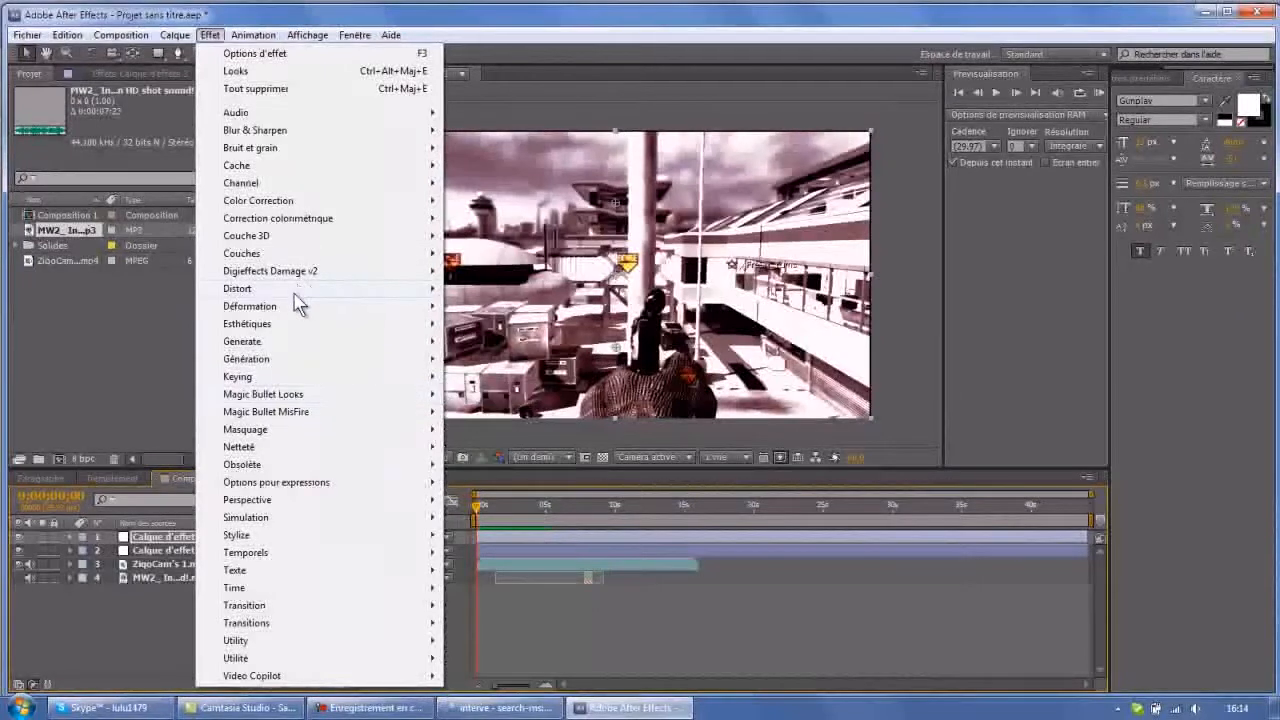
{"action": "mouse_move", "coordinate": [306, 278]}
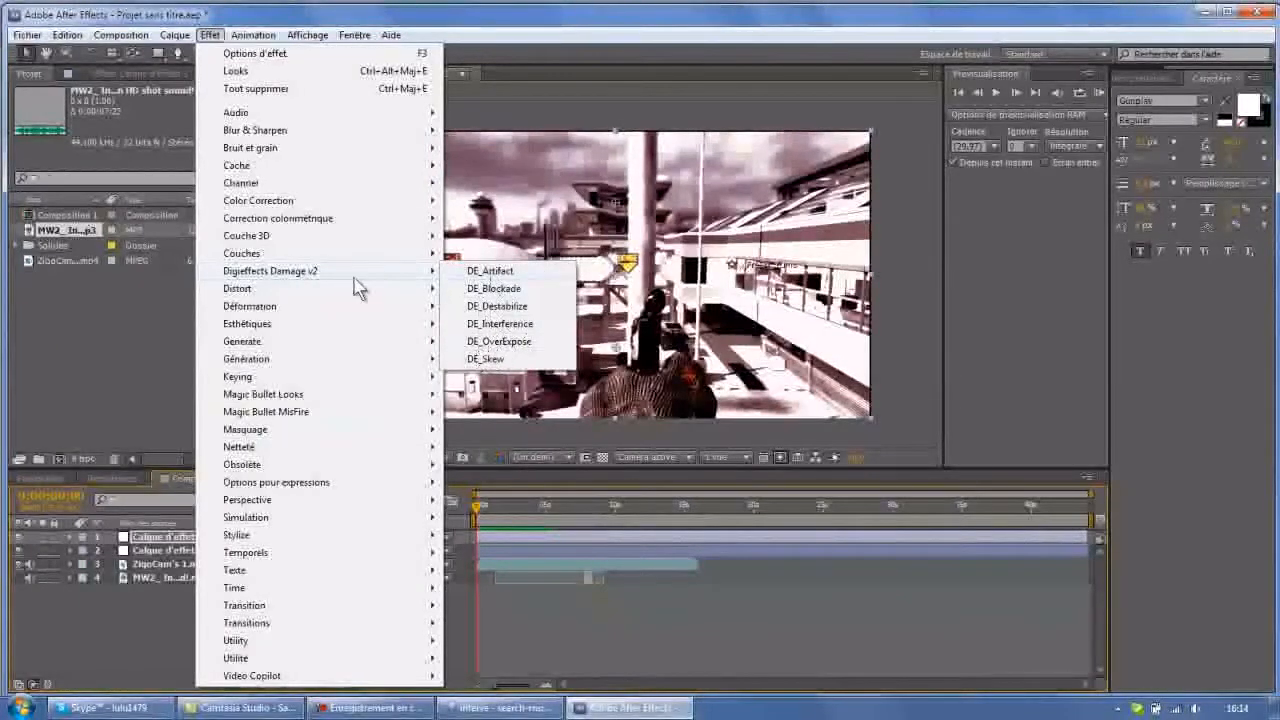
{"action": "left_click", "coordinate": [165, 643]}
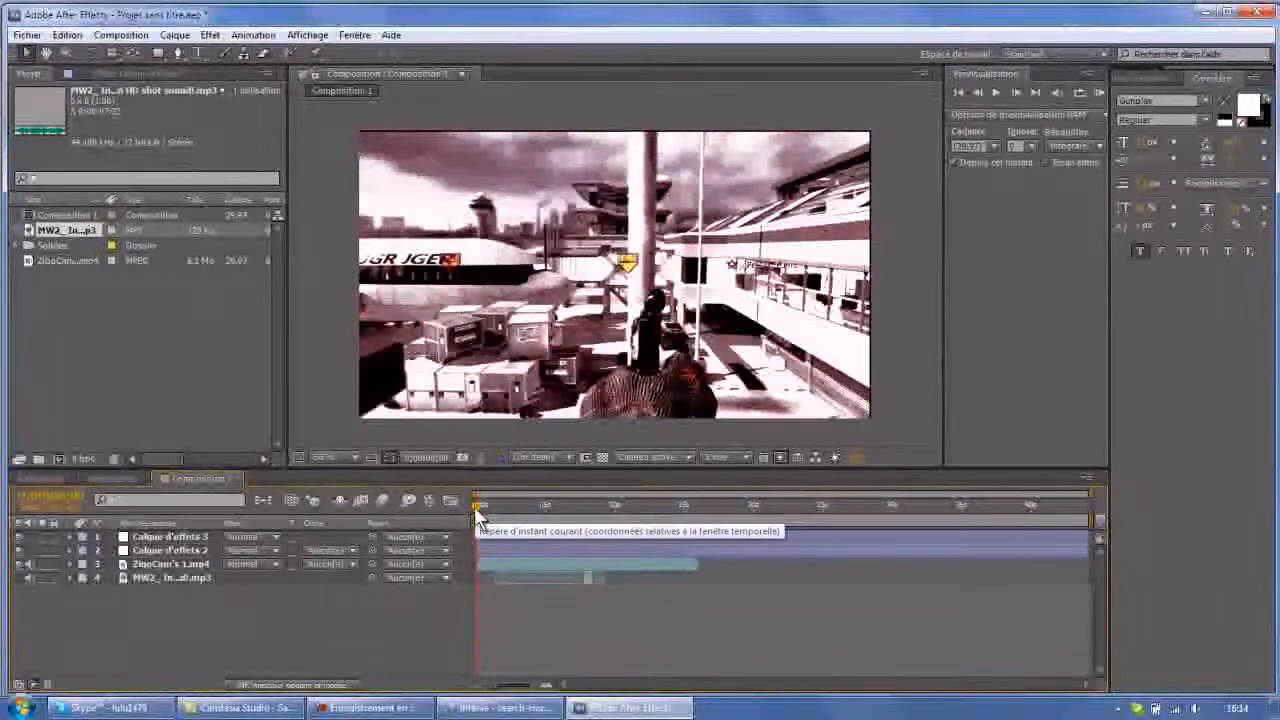
Move to 0;00;06;00, delete the shot sound layer, and remove the CC Tiler effect from Calque d'effets 2
{"action": "left_click_drag", "start_coordinate": [534, 512], "coordinate": [559, 508]}
{"action": "left_click", "coordinate": [166, 577]}
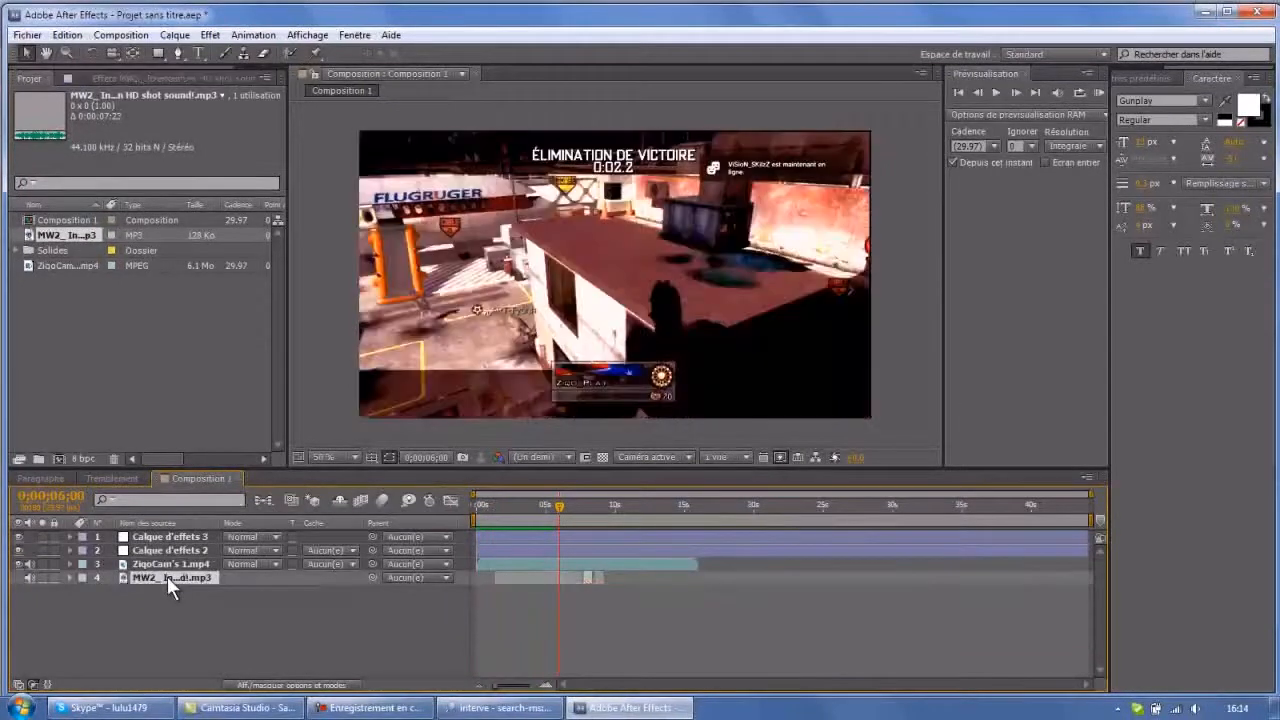
{"action": "key", "text": "Delete"}
{"action": "left_click", "coordinate": [168, 549]}
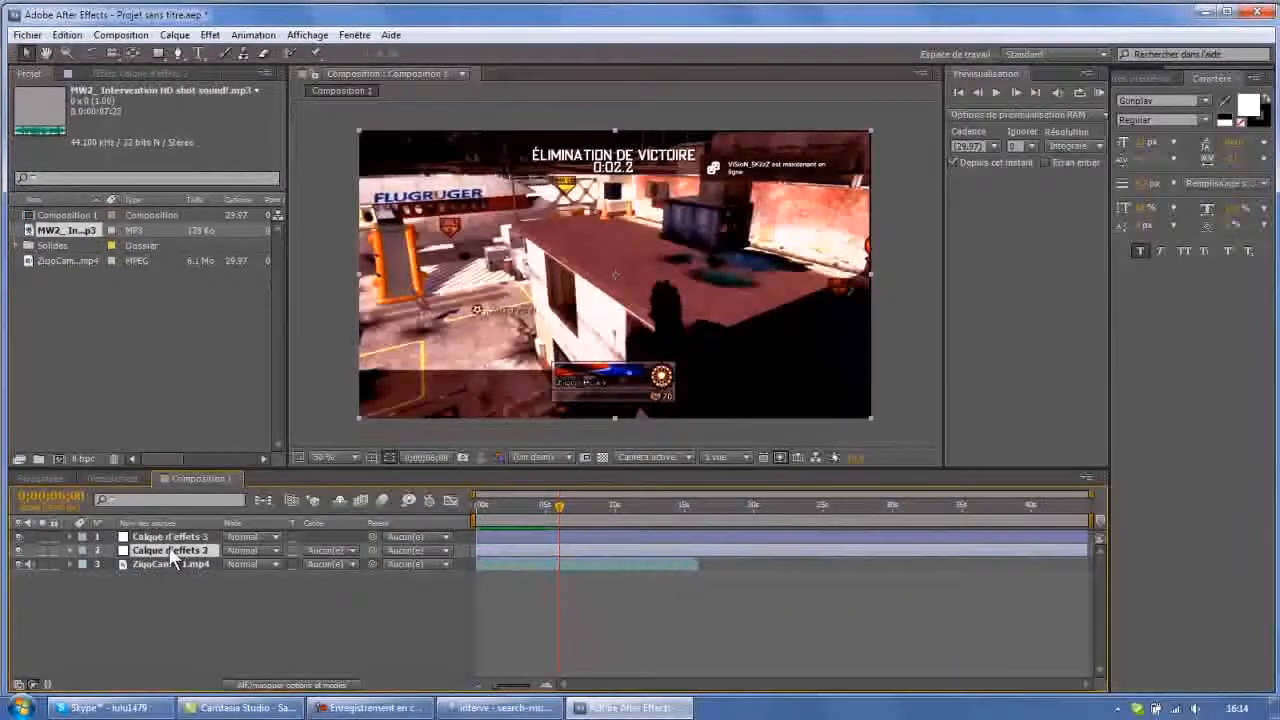
{"action": "left_click", "coordinate": [122, 78]}
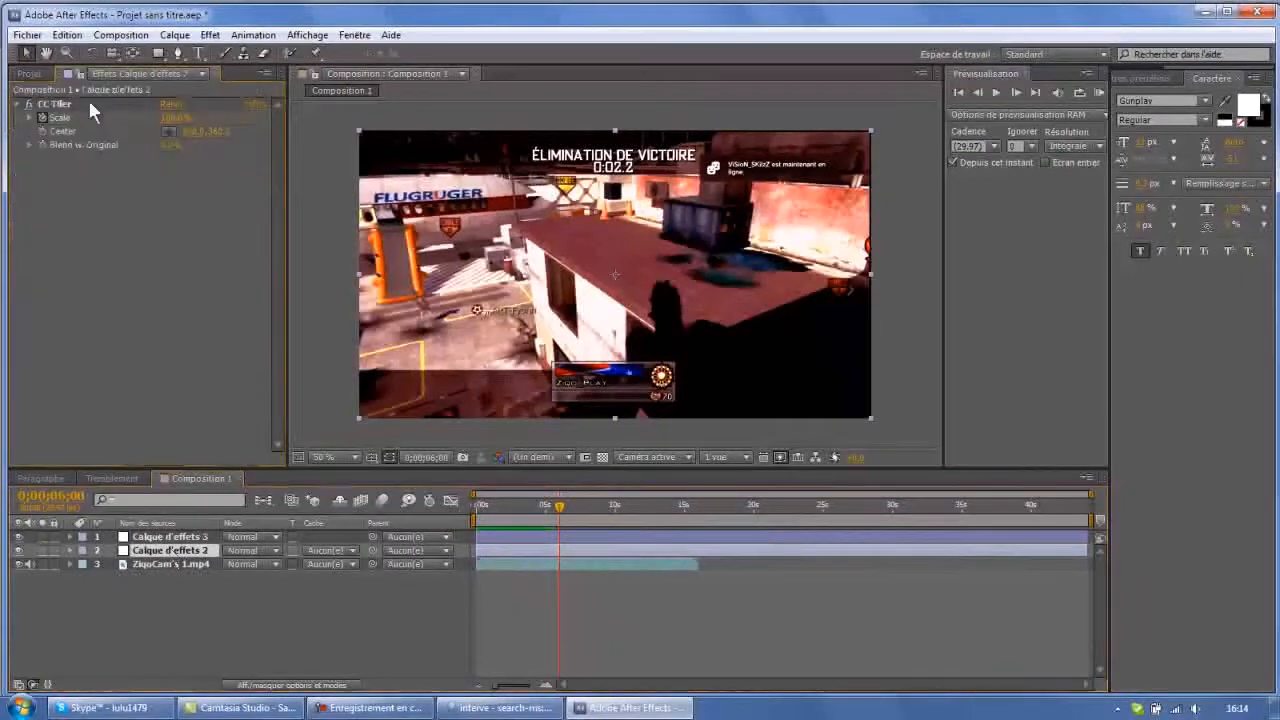
{"action": "left_click", "coordinate": [53, 105]}
{"action": "key", "text": "Delete"}
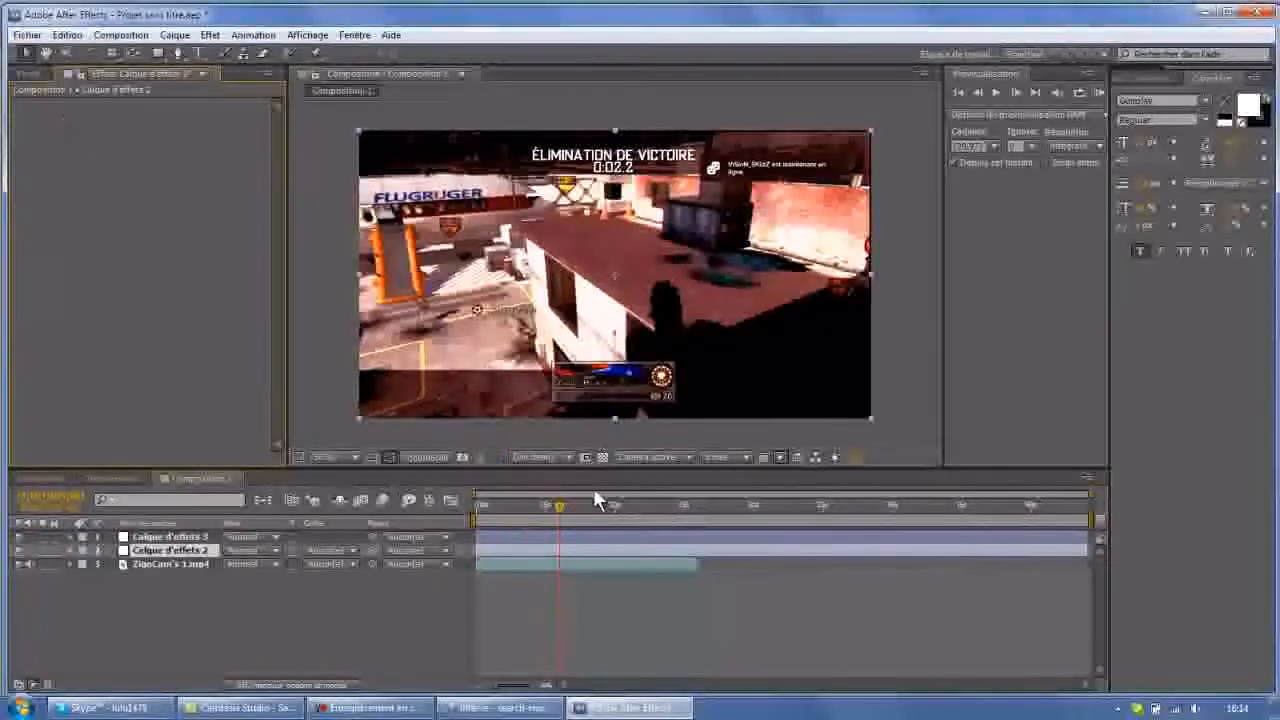
Play the clip from six seconds, stop near the shot, and step frame by frame to 0;00;08;10
{"action": "left_click", "coordinate": [994, 92]}
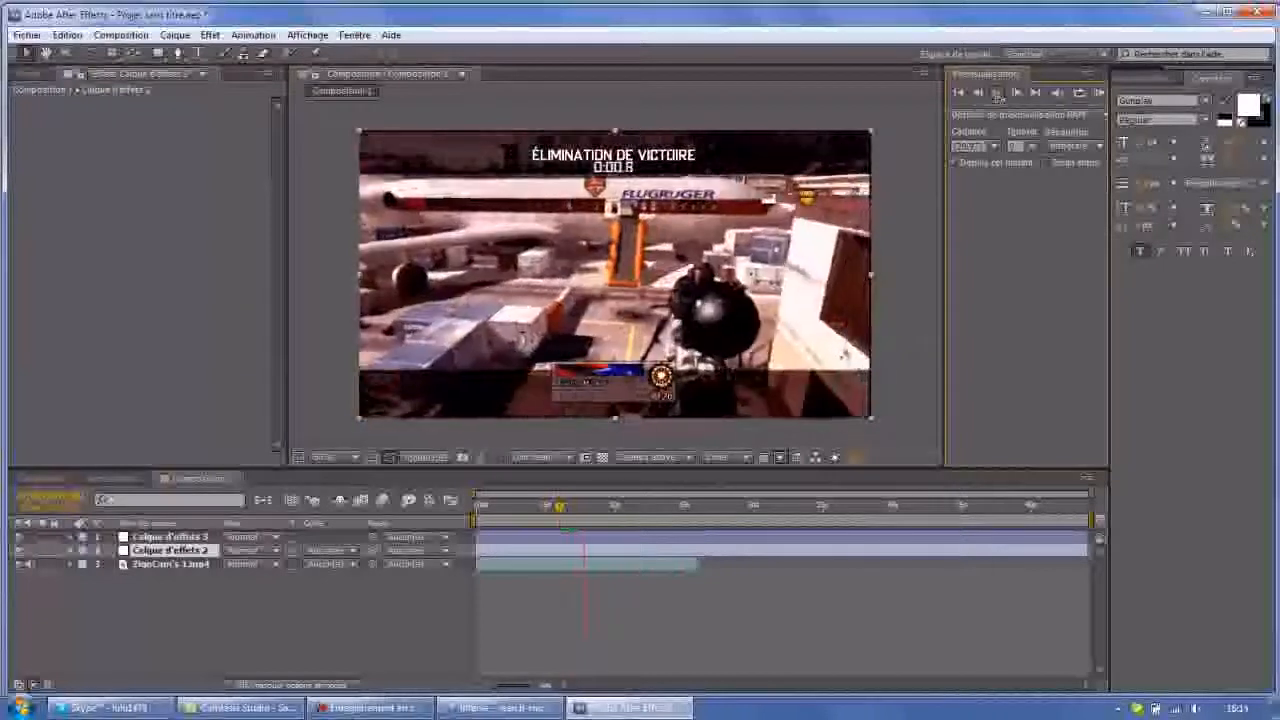
{"action": "left_click", "coordinate": [1019, 93]}
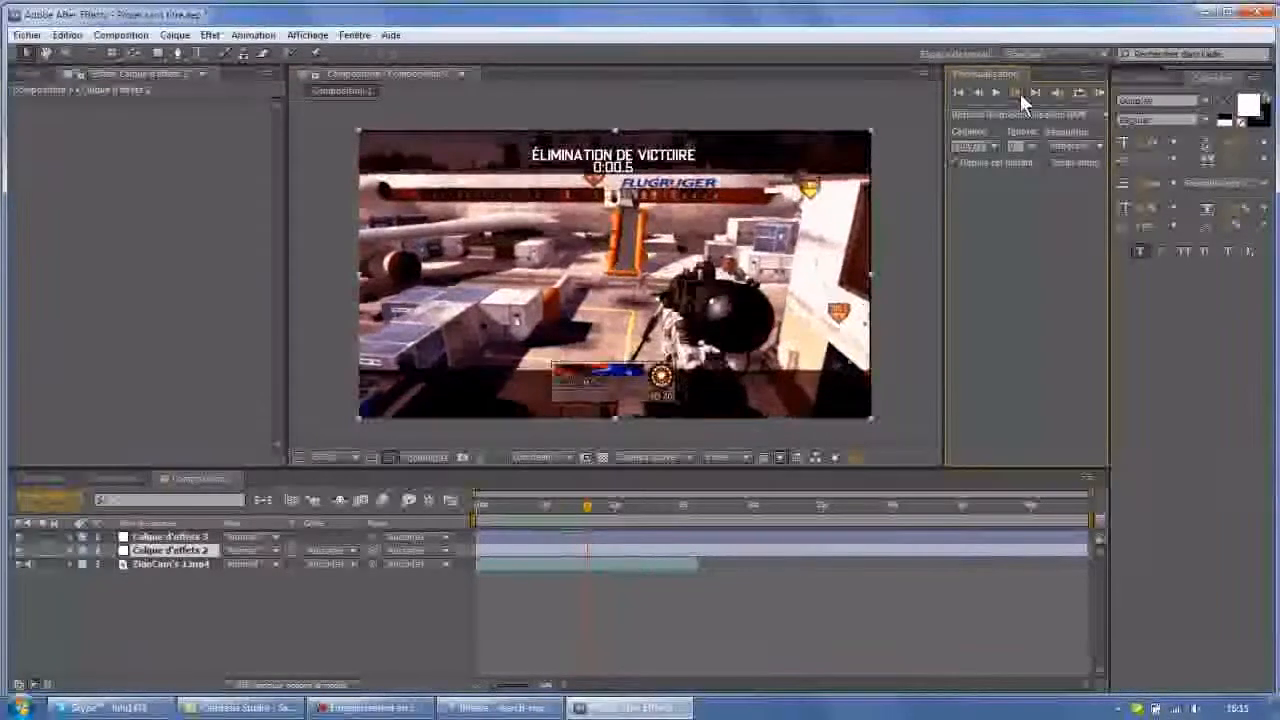
{"action": "left_click", "coordinate": [1020, 93]}
{"action": "left_click", "coordinate": [1020, 93]}
{"action": "left_click", "coordinate": [1018, 92]}
{"action": "left_click", "coordinate": [1017, 92]}
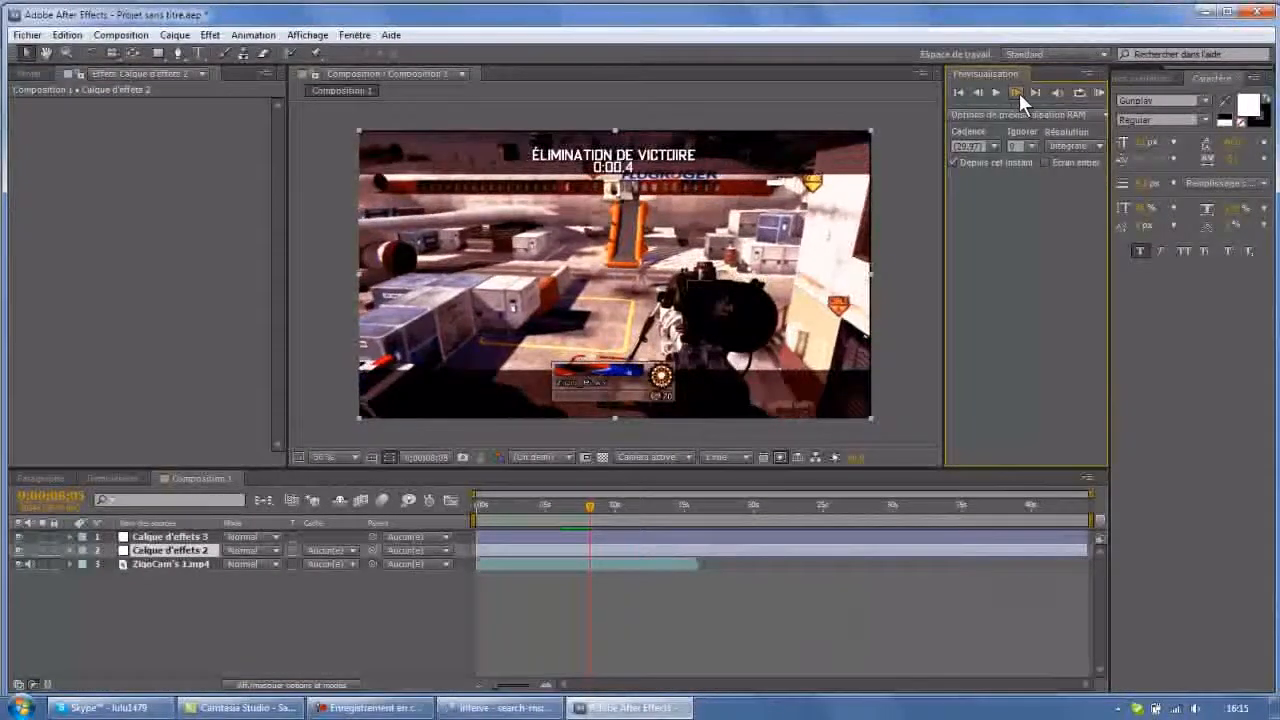
{"action": "left_click", "coordinate": [1019, 93]}
{"action": "left_click", "coordinate": [1019, 93]}
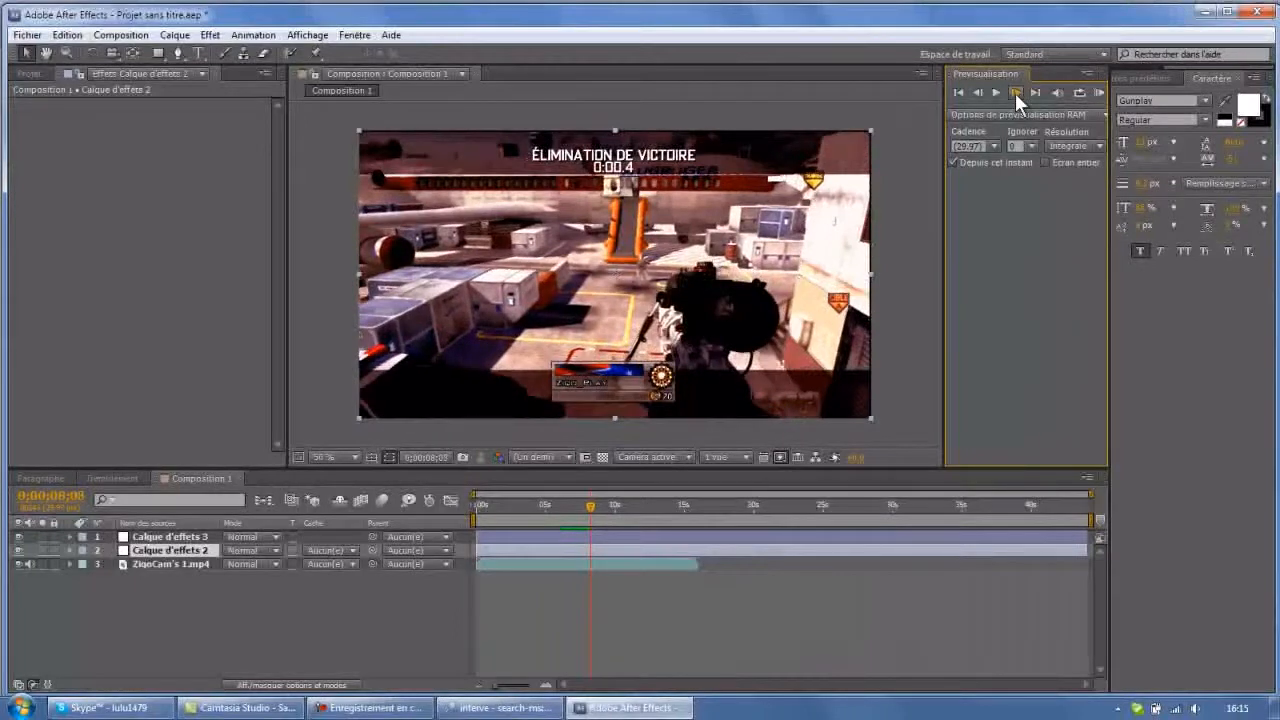
{"action": "left_click", "coordinate": [1015, 93]}
{"action": "left_click", "coordinate": [1015, 93]}
{"action": "left_click", "coordinate": [1015, 93]}
{"action": "left_click", "coordinate": [1015, 93]}
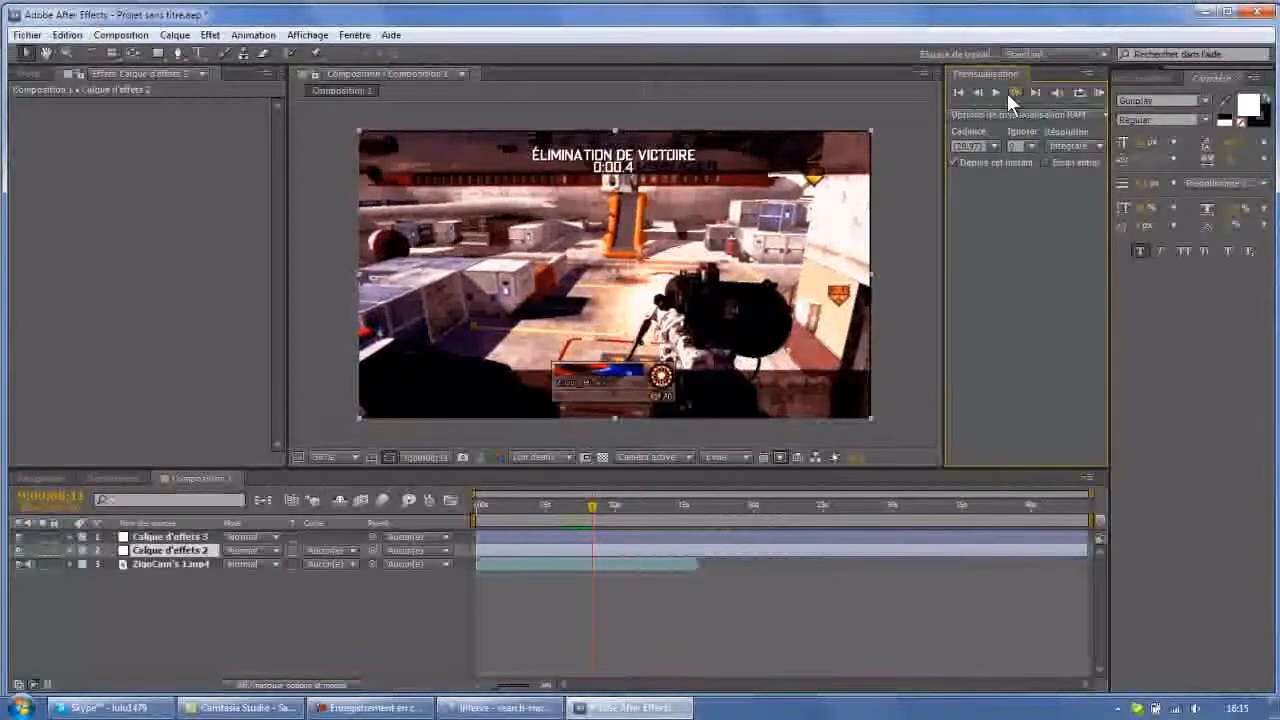
{"action": "left_click", "coordinate": [984, 89]}
{"action": "left_click", "coordinate": [984, 89]}
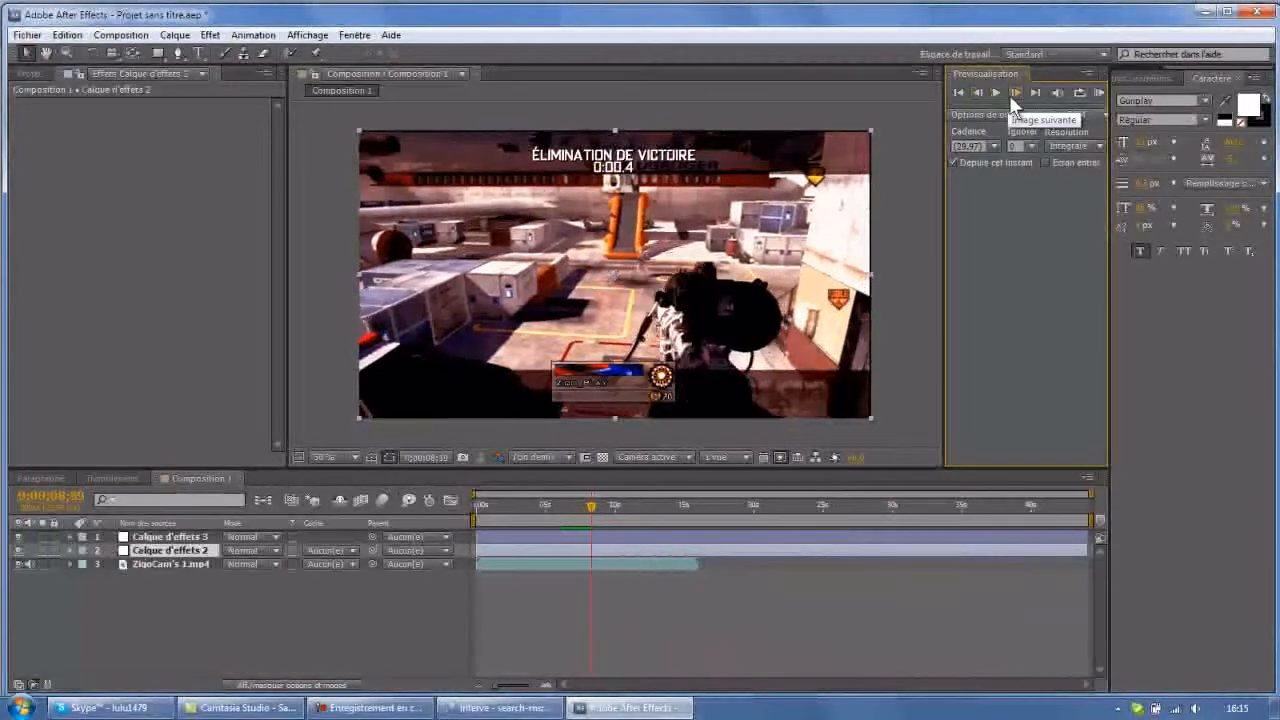
{"action": "left_click", "coordinate": [1010, 95]}
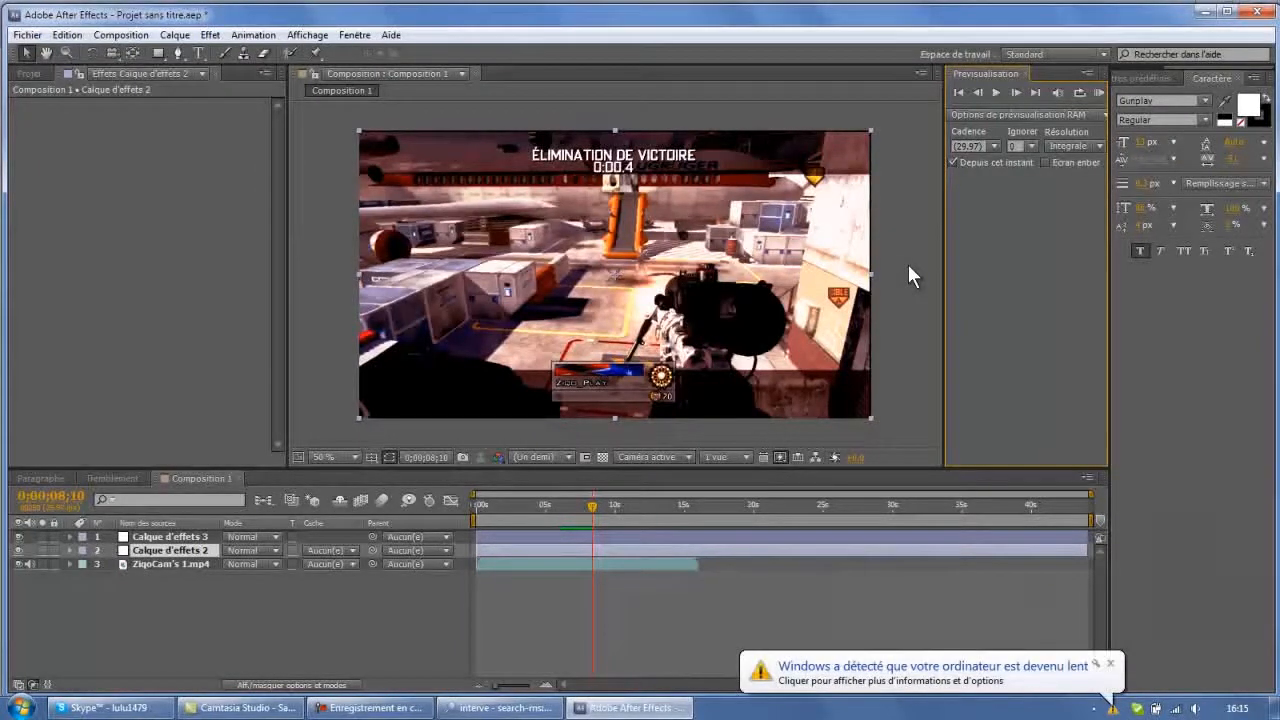
{"action": "left_click", "coordinate": [1110, 665]}
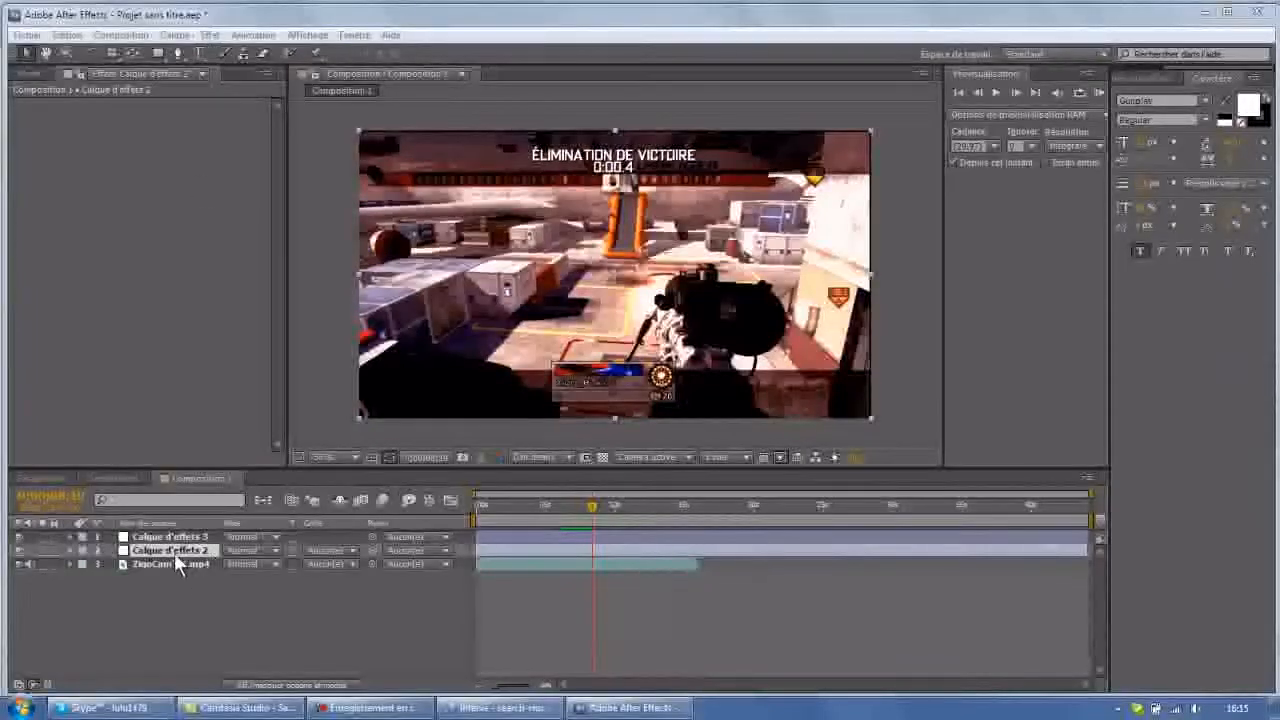
Apply the Video Copilot Twitch effect to the Calque d'effets 2 adjustment layer
{"action": "left_click", "coordinate": [210, 34]}
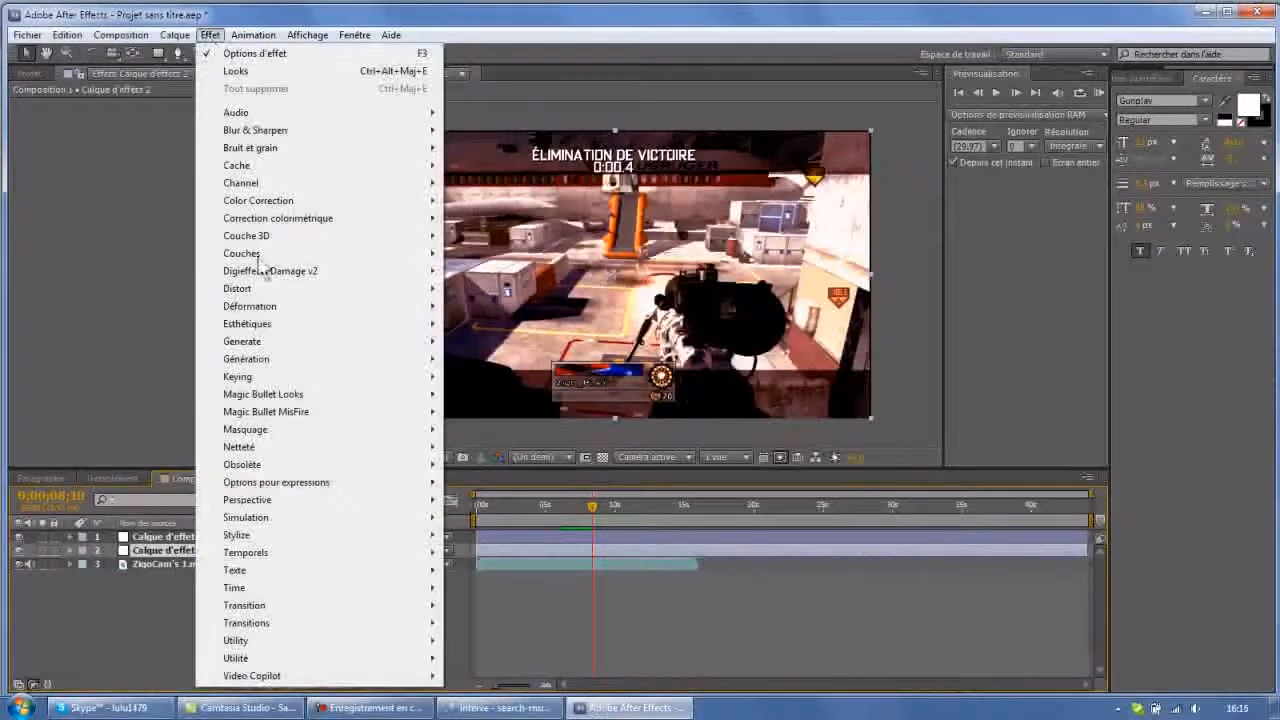
{"action": "mouse_move", "coordinate": [371, 676]}
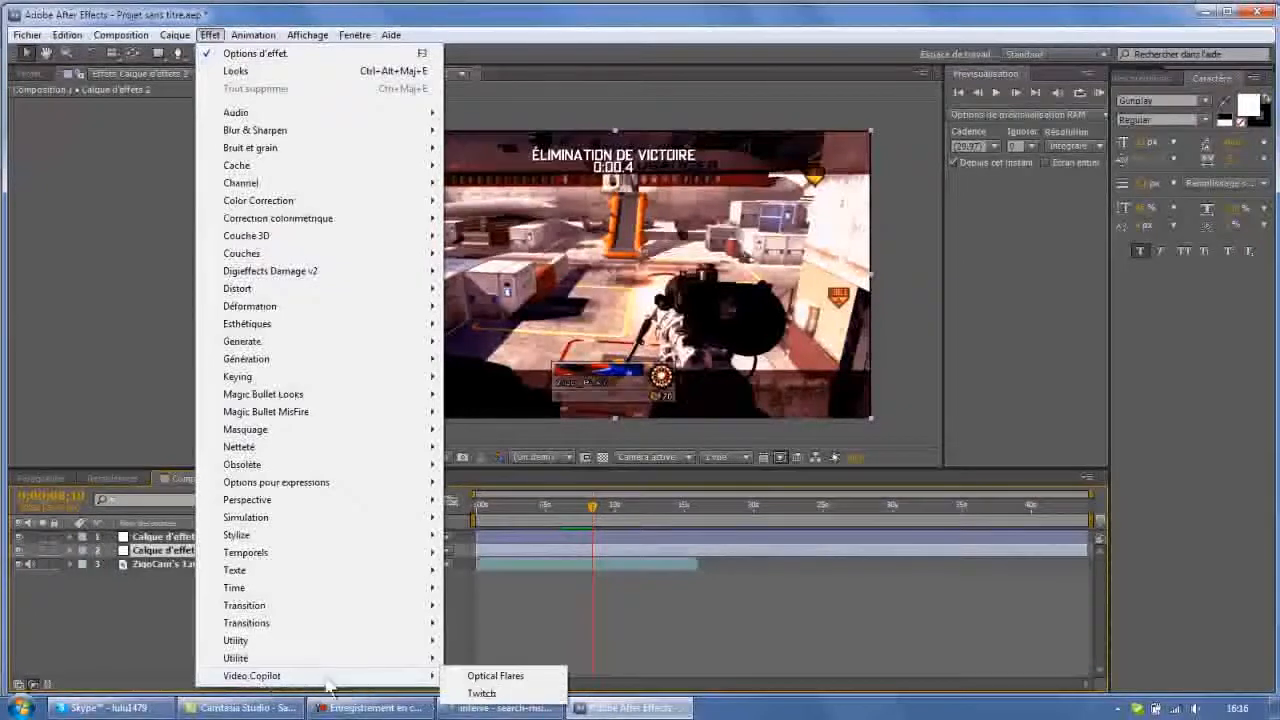
{"action": "left_click", "coordinate": [489, 697]}
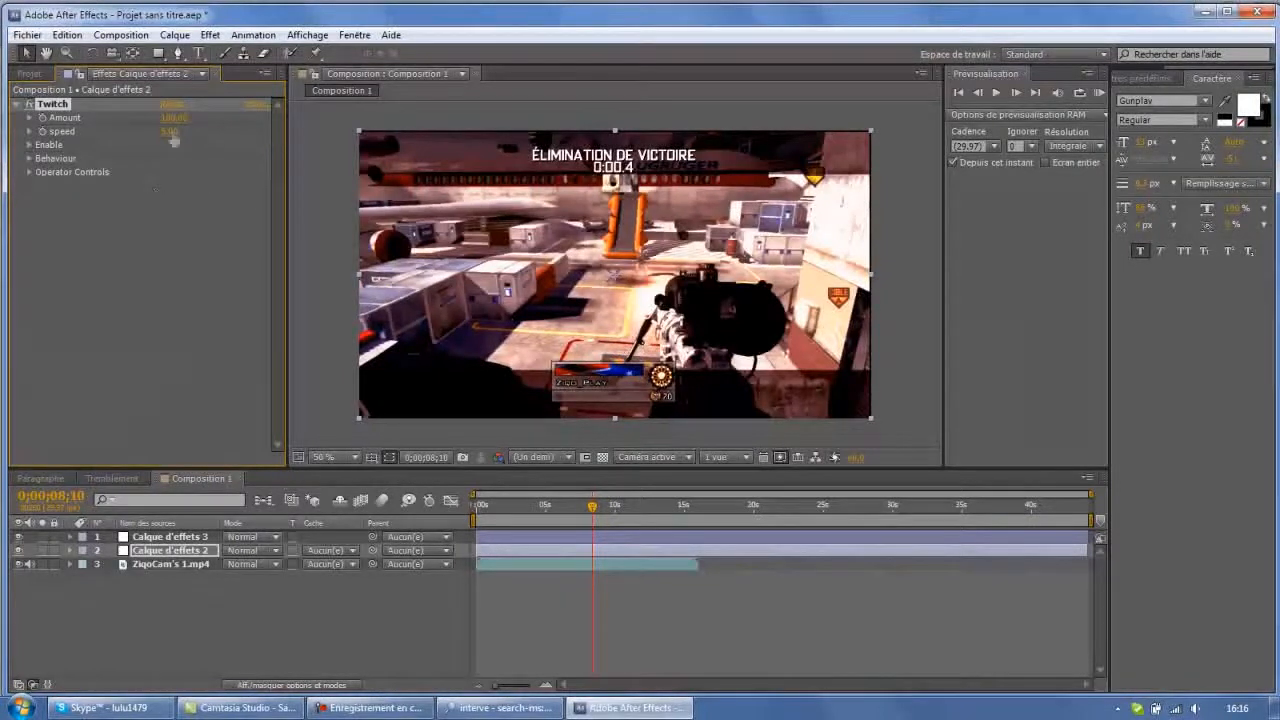
Enable Twitch's Blur, Color, Scale and Slide operators, leaving Light and Time off
{"action": "left_click", "coordinate": [29, 144]}
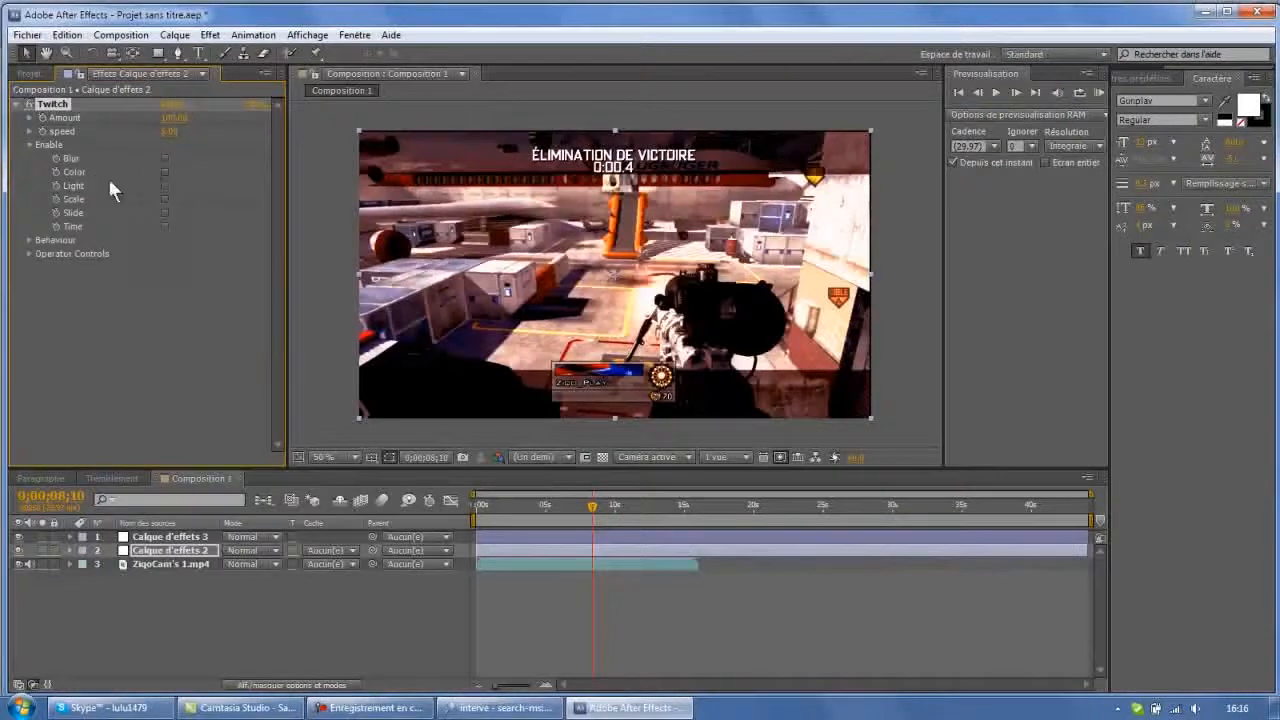
{"action": "left_click", "coordinate": [29, 144]}
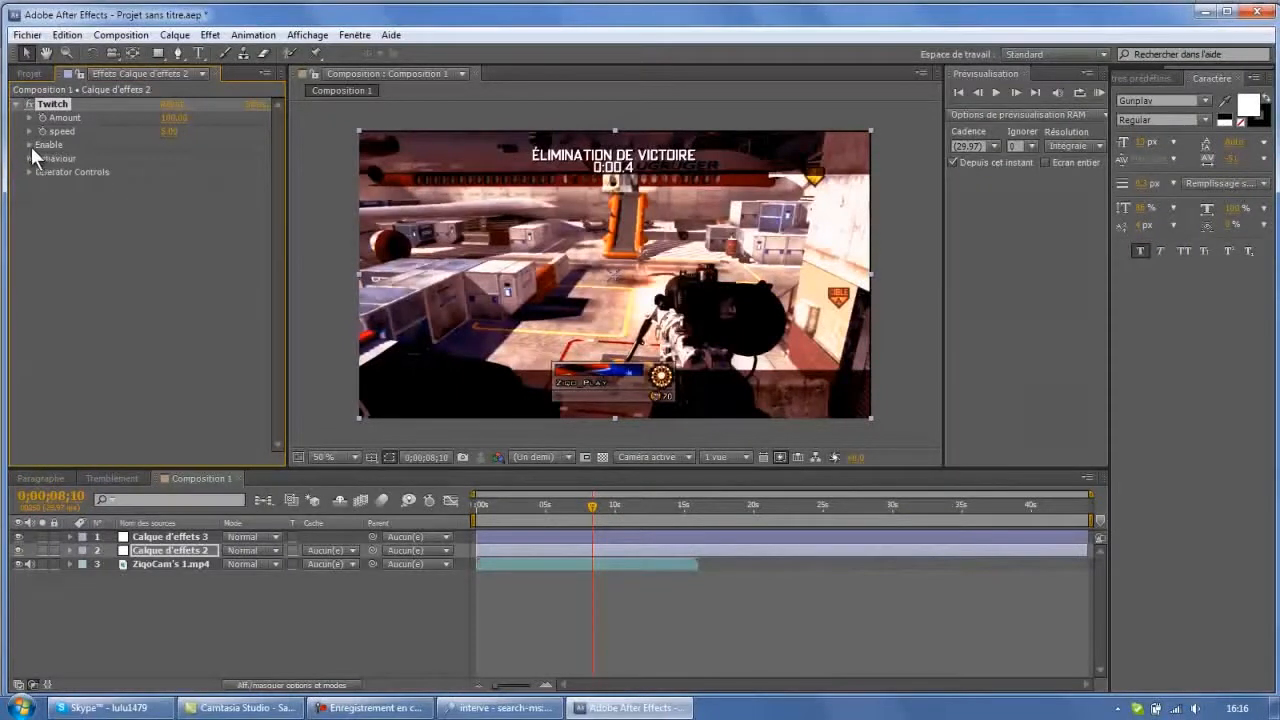
{"action": "left_click", "coordinate": [29, 145]}
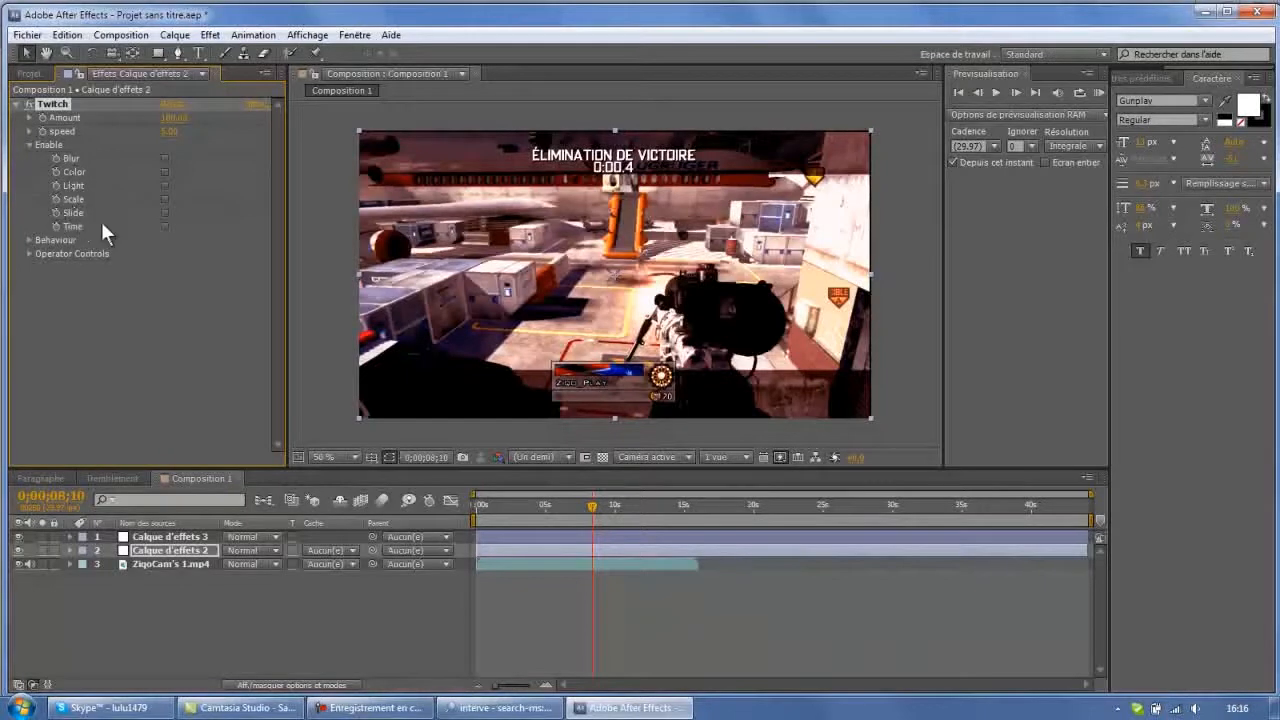
{"action": "left_click", "coordinate": [28, 241]}
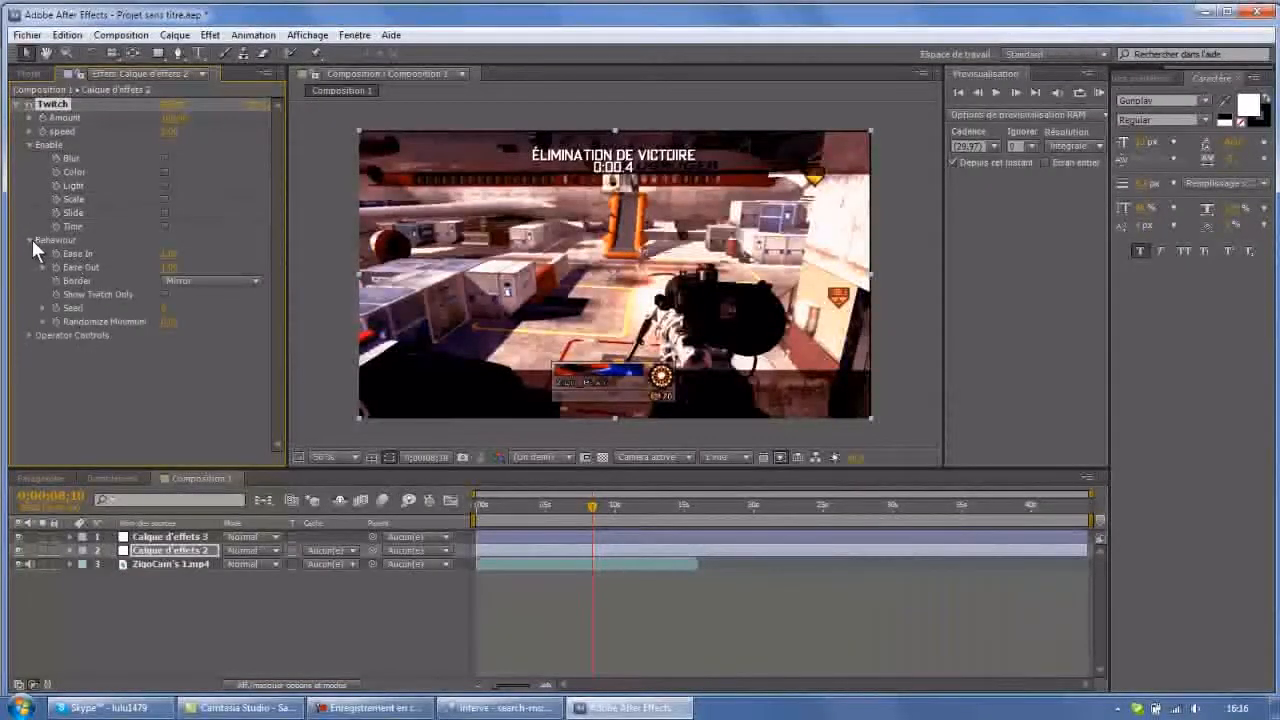
{"action": "left_click", "coordinate": [30, 240]}
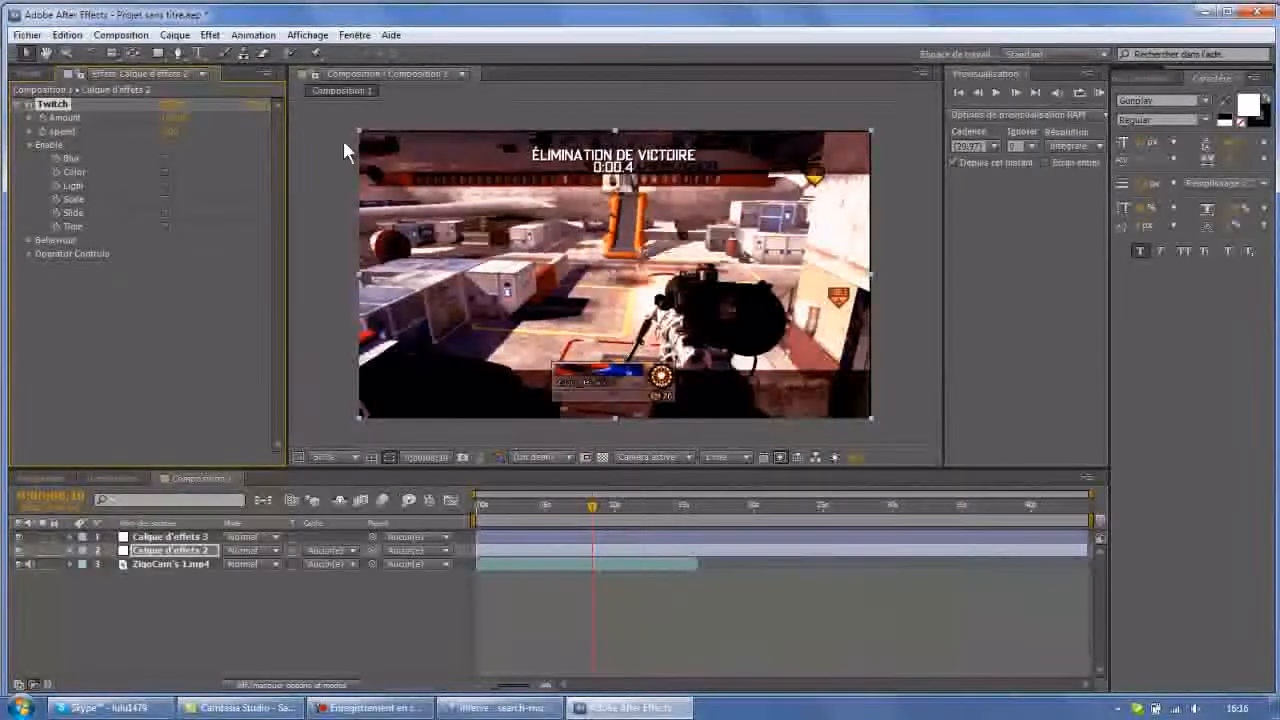
{"action": "left_click", "coordinate": [164, 158]}
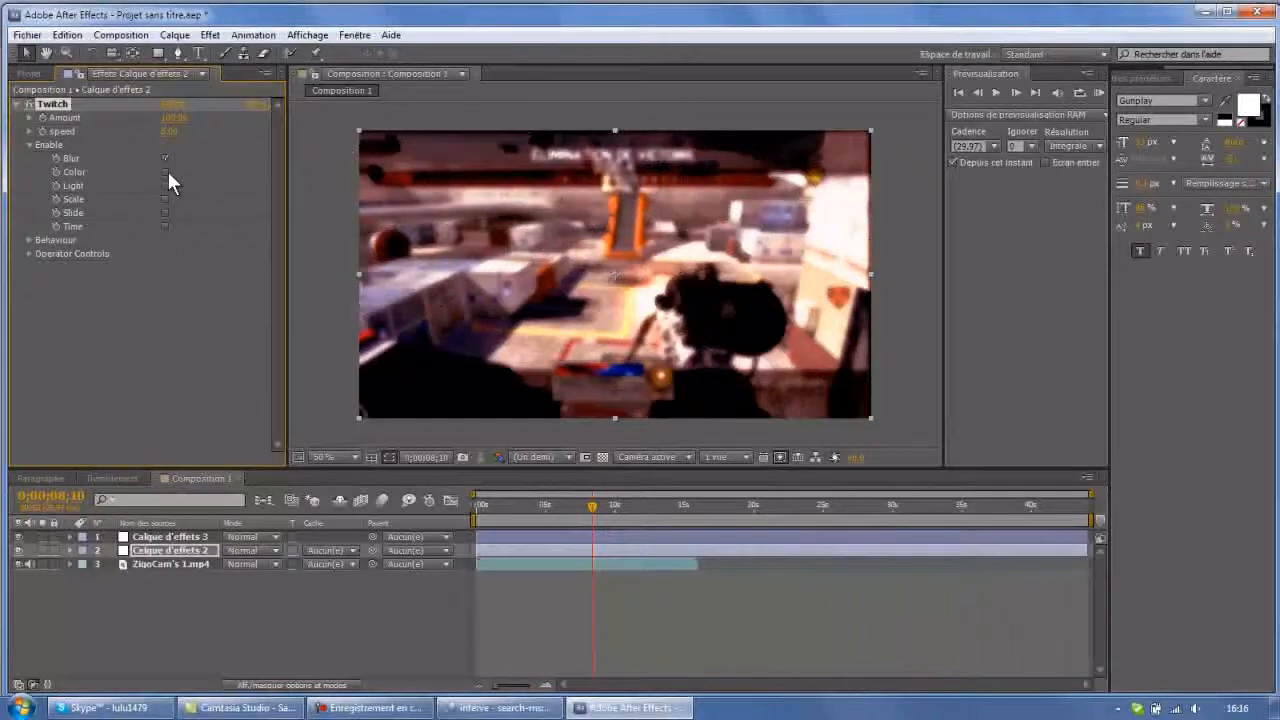
{"action": "left_click", "coordinate": [166, 199]}
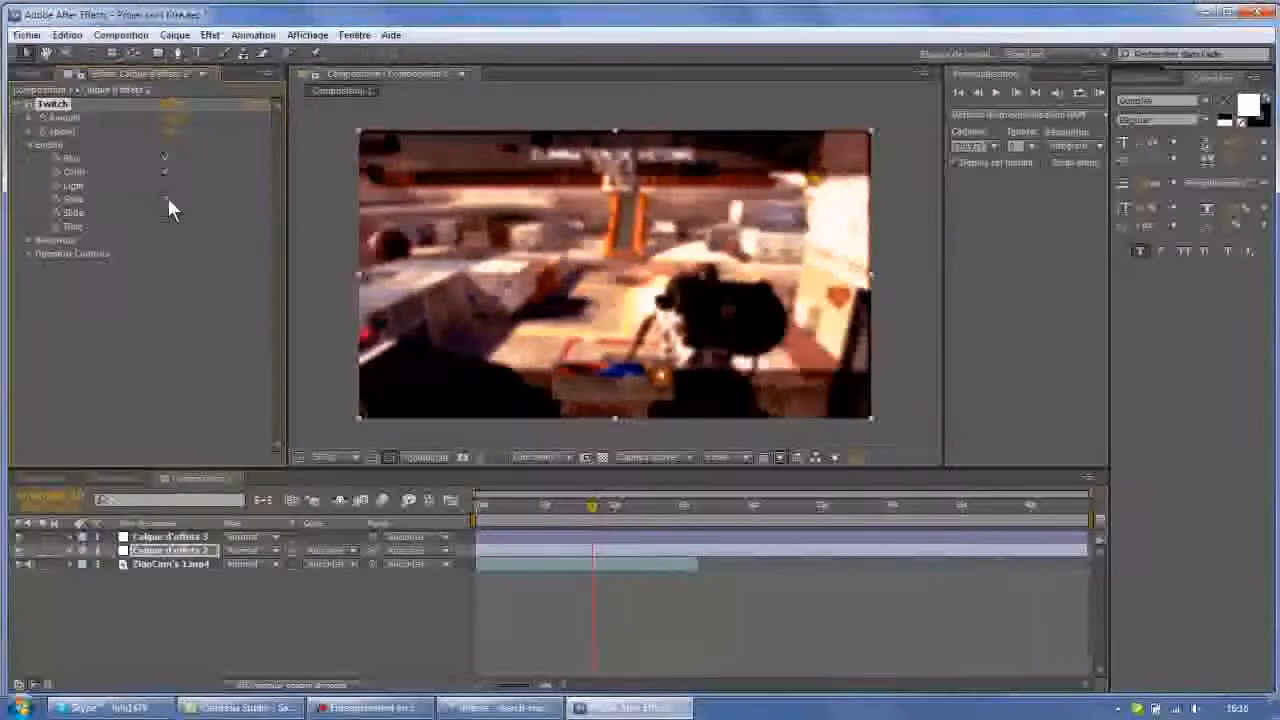
{"action": "left_click", "coordinate": [166, 213]}
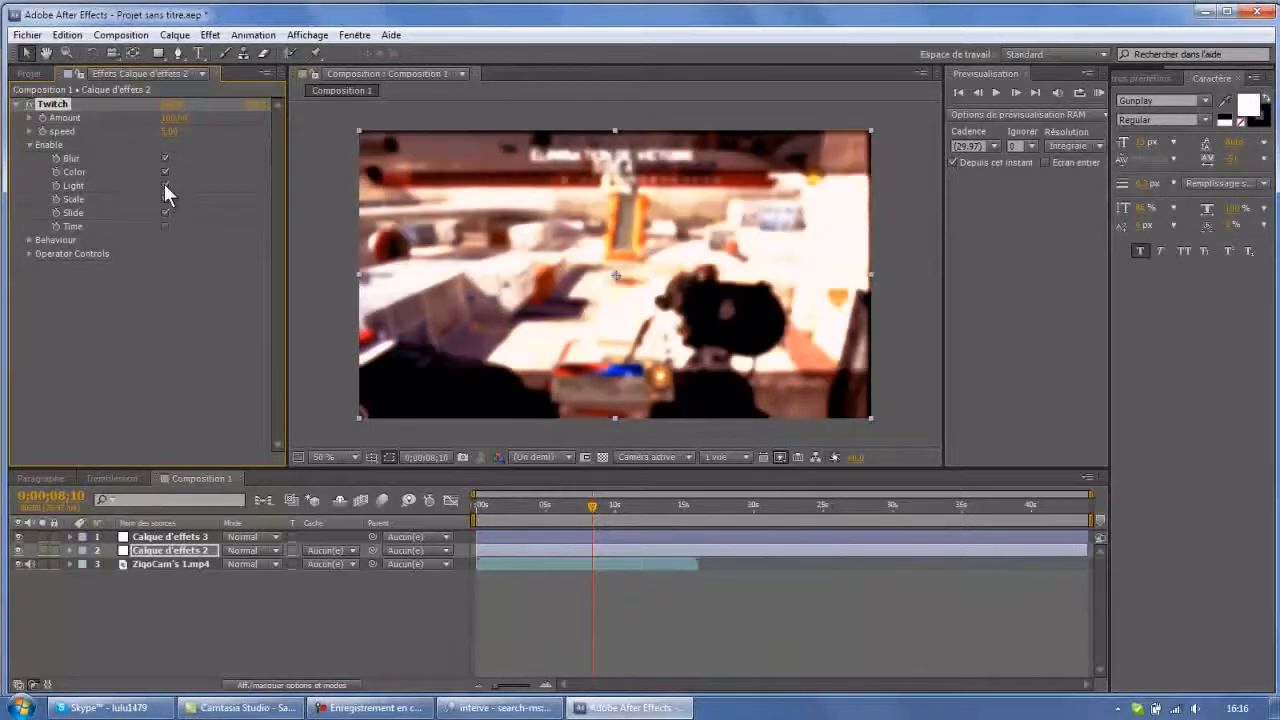
{"action": "left_click", "coordinate": [164, 184]}
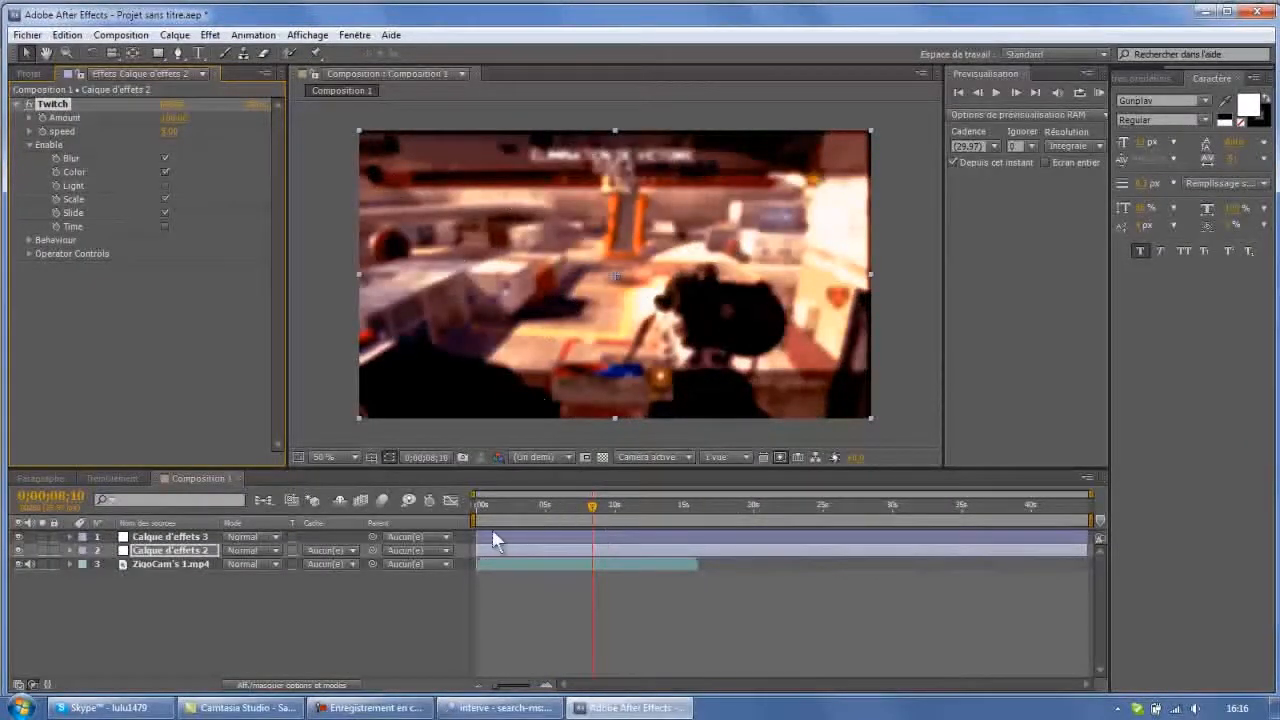
{"action": "left_click_drag", "start_coordinate": [480, 539], "coordinate": [590, 538]}
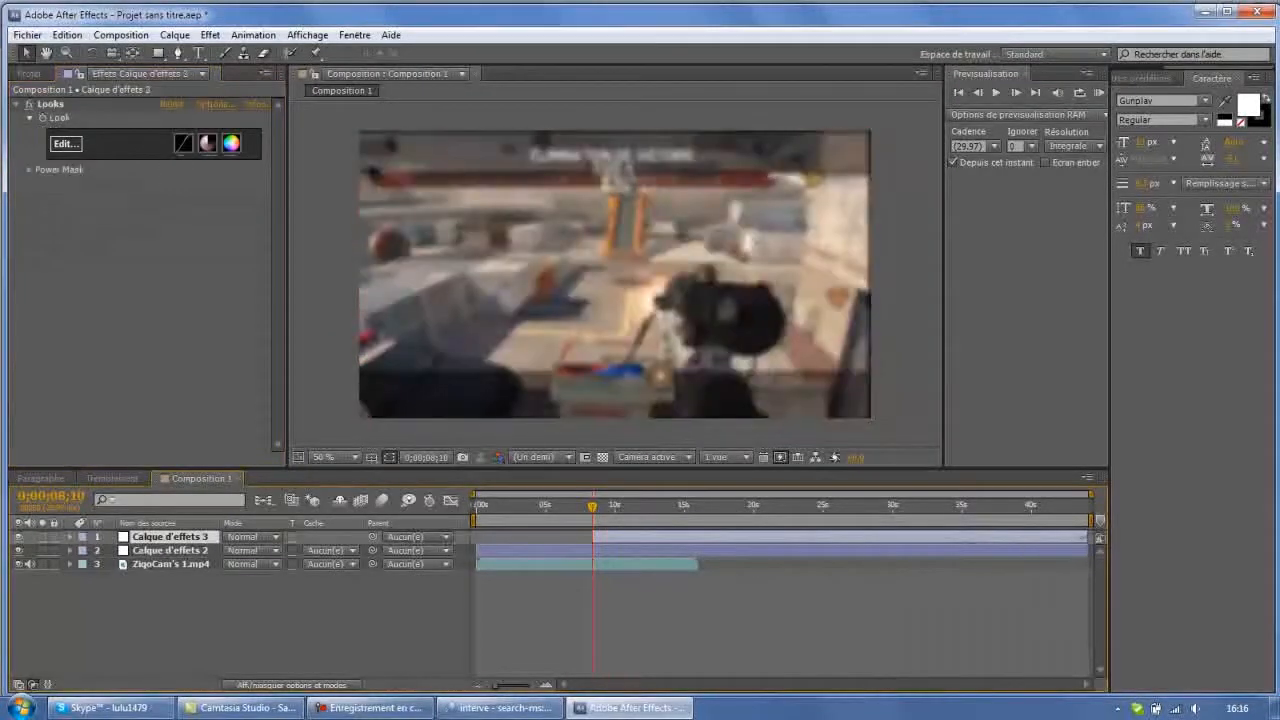
{"action": "left_click_drag", "start_coordinate": [1088, 537], "coordinate": [605, 537]}
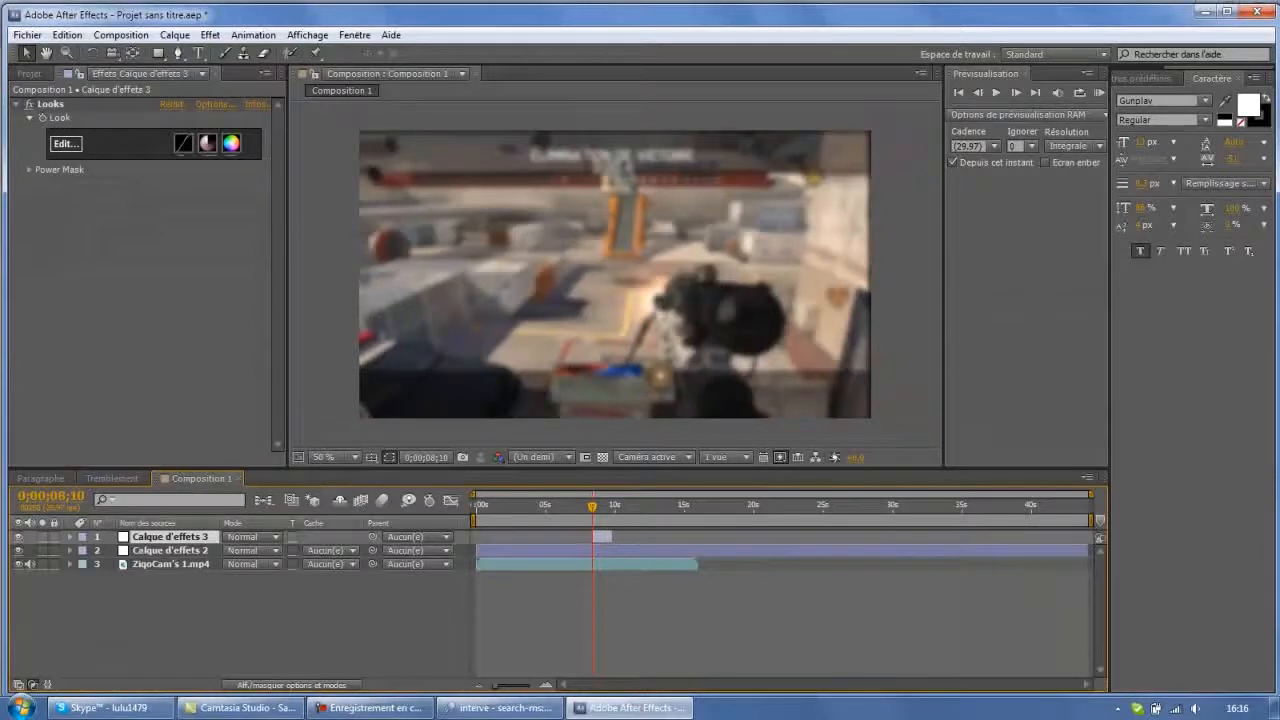
{"action": "double_click", "coordinate": [183, 537]}
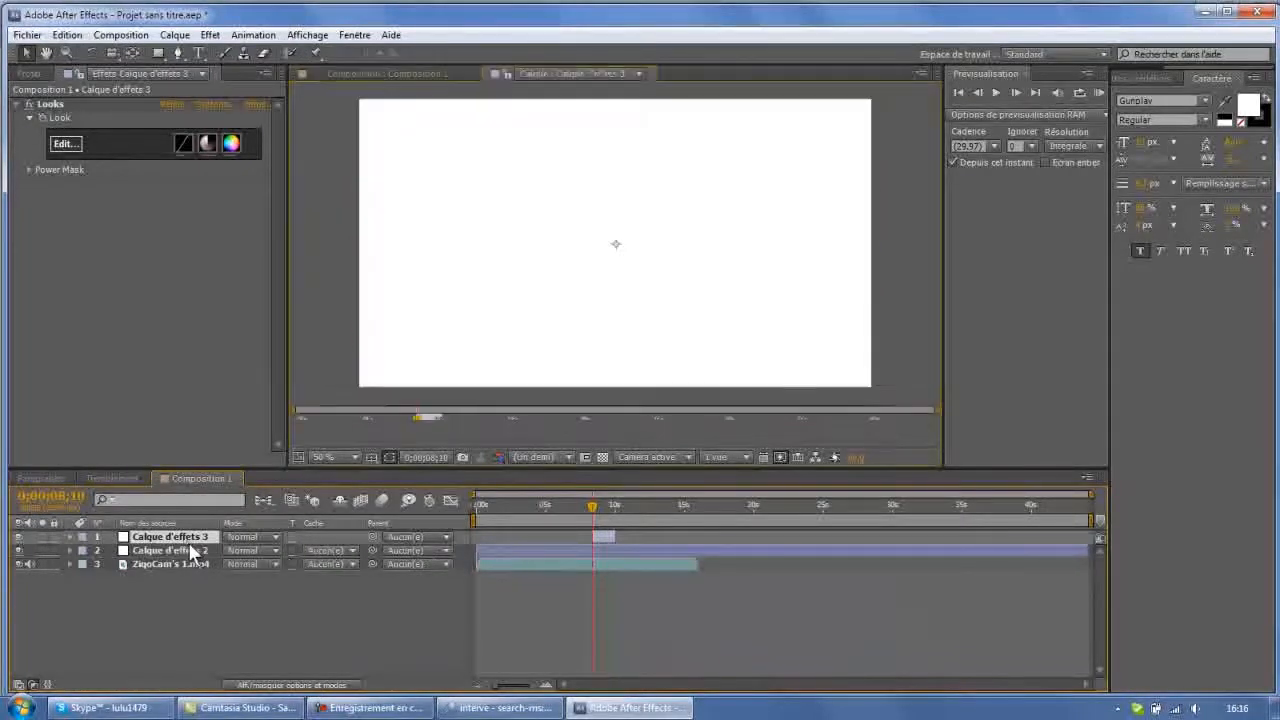
{"action": "left_click", "coordinate": [190, 546]}
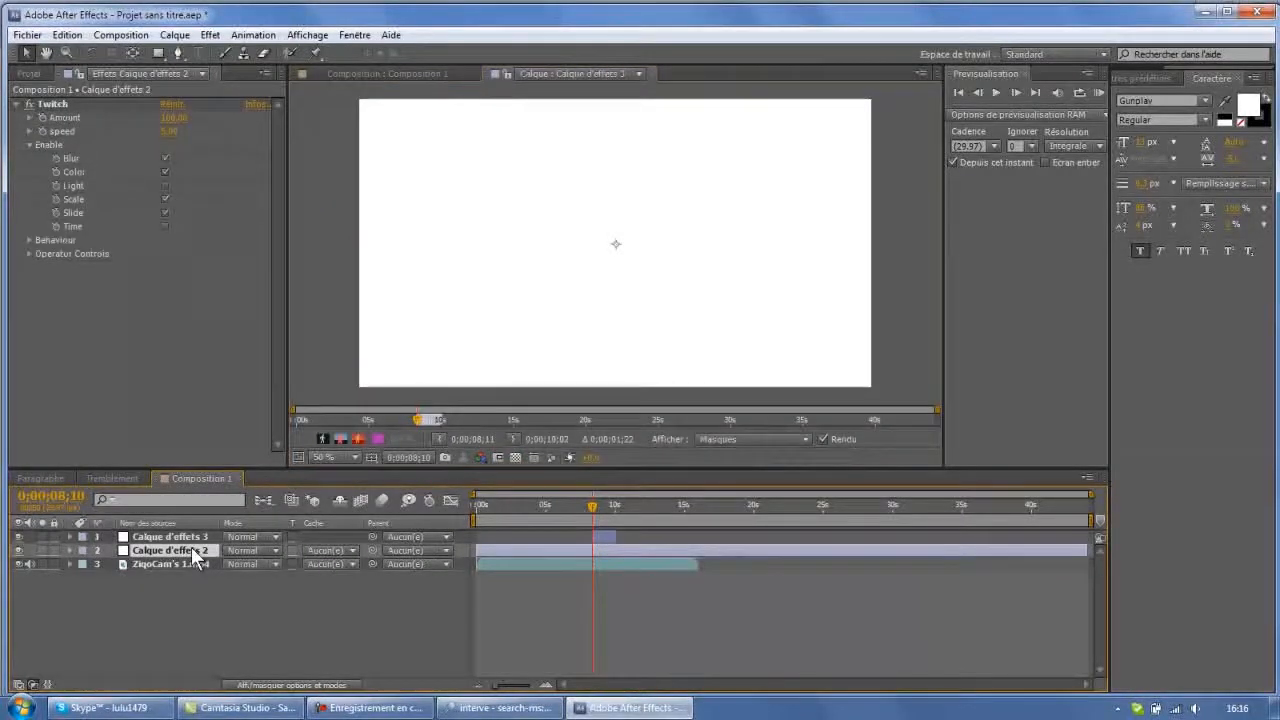
{"action": "key", "text": "ctrl+z"}
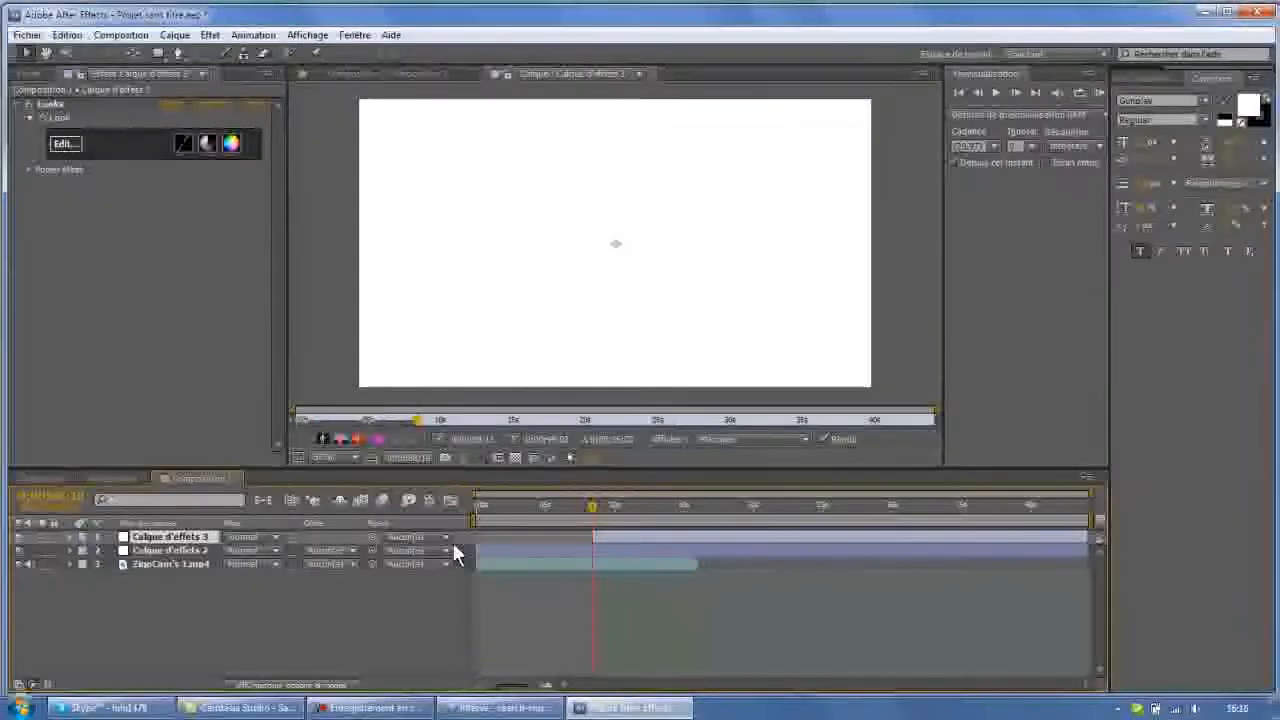
{"action": "left_click", "coordinate": [481, 550]}
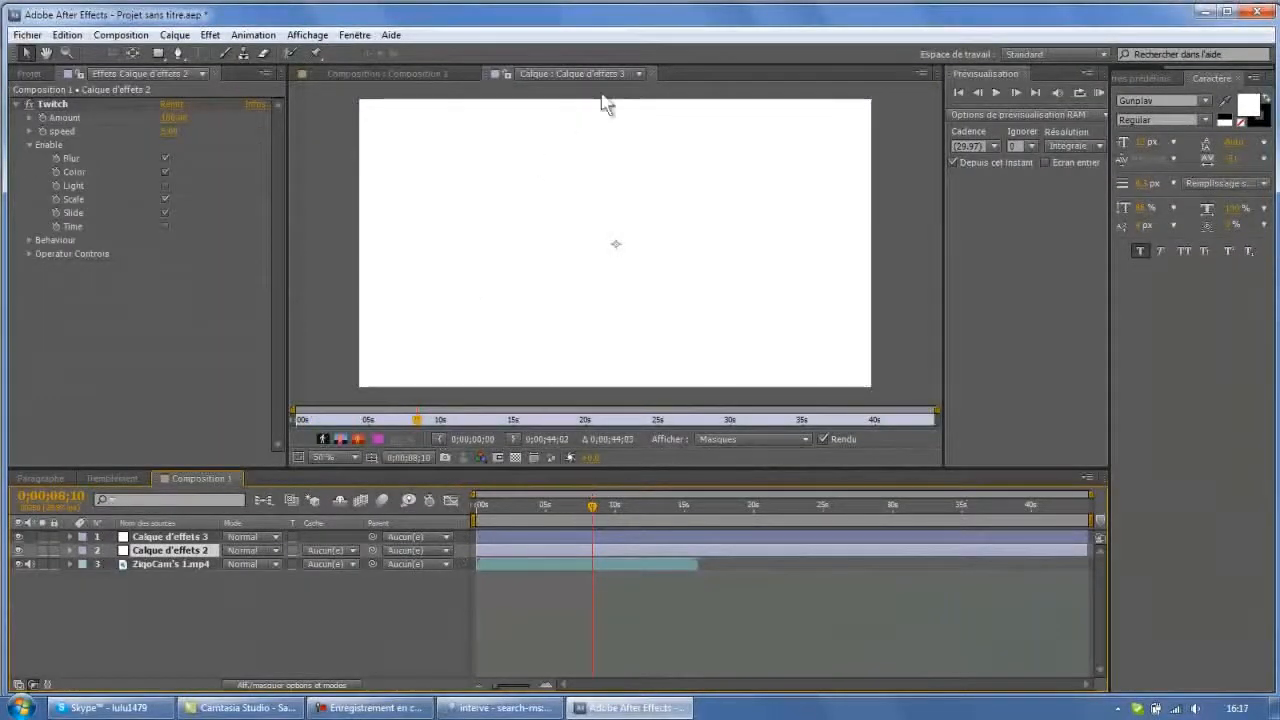
Return to the composition view and trim Calque d'effets 2 to start at 0;00;08;10 and end around 10 seconds
{"action": "left_click", "coordinate": [651, 73]}
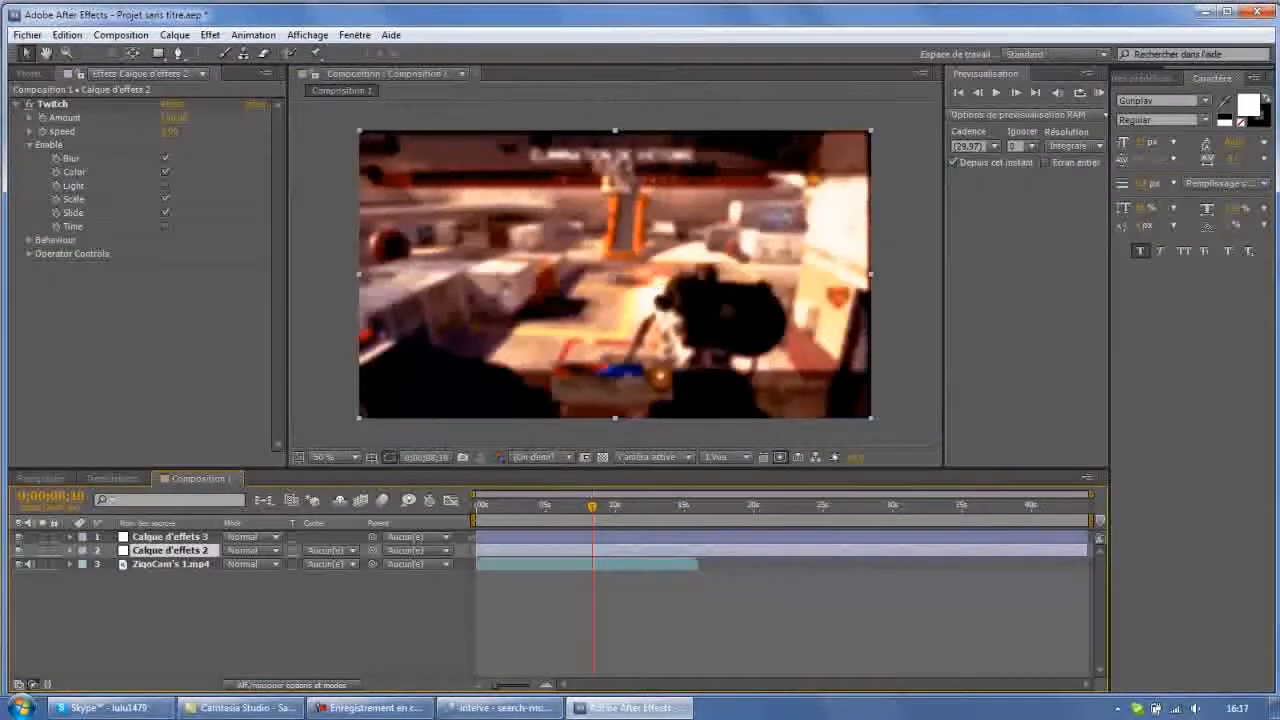
{"action": "left_click_drag", "start_coordinate": [477, 550], "coordinate": [590, 550]}
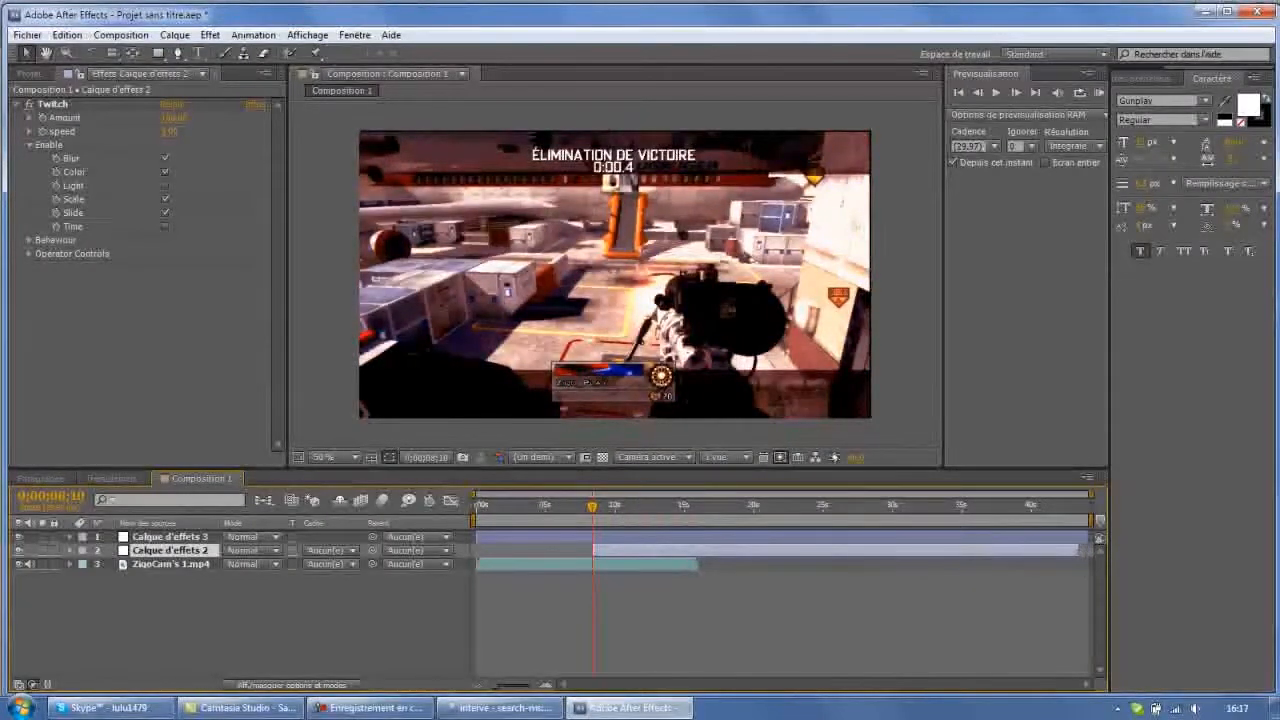
{"action": "left_click_drag", "start_coordinate": [1084, 550], "coordinate": [622, 550]}
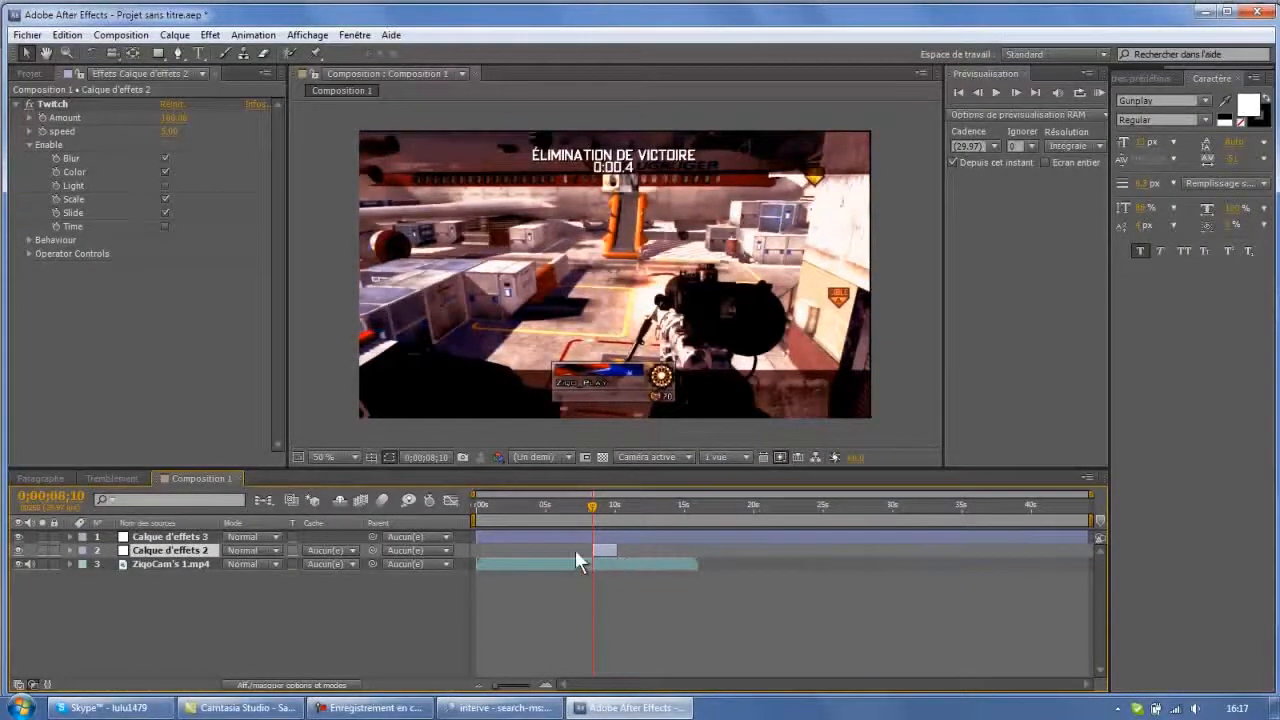
RAM-preview the Twitch effect around the shot from 0;00;06;22, and again from 0;00;08;00
{"action": "left_click_drag", "start_coordinate": [595, 509], "coordinate": [478, 537]}
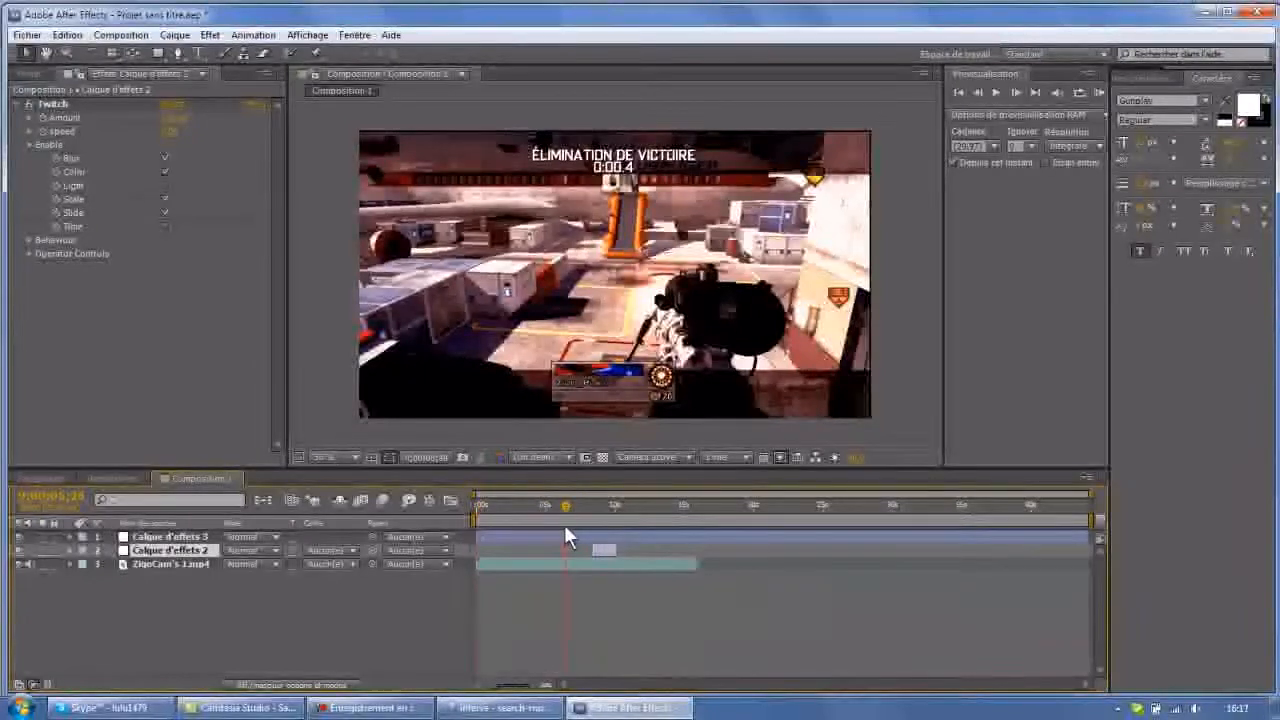
{"action": "left_click_drag", "start_coordinate": [565, 526], "coordinate": [570, 525]}
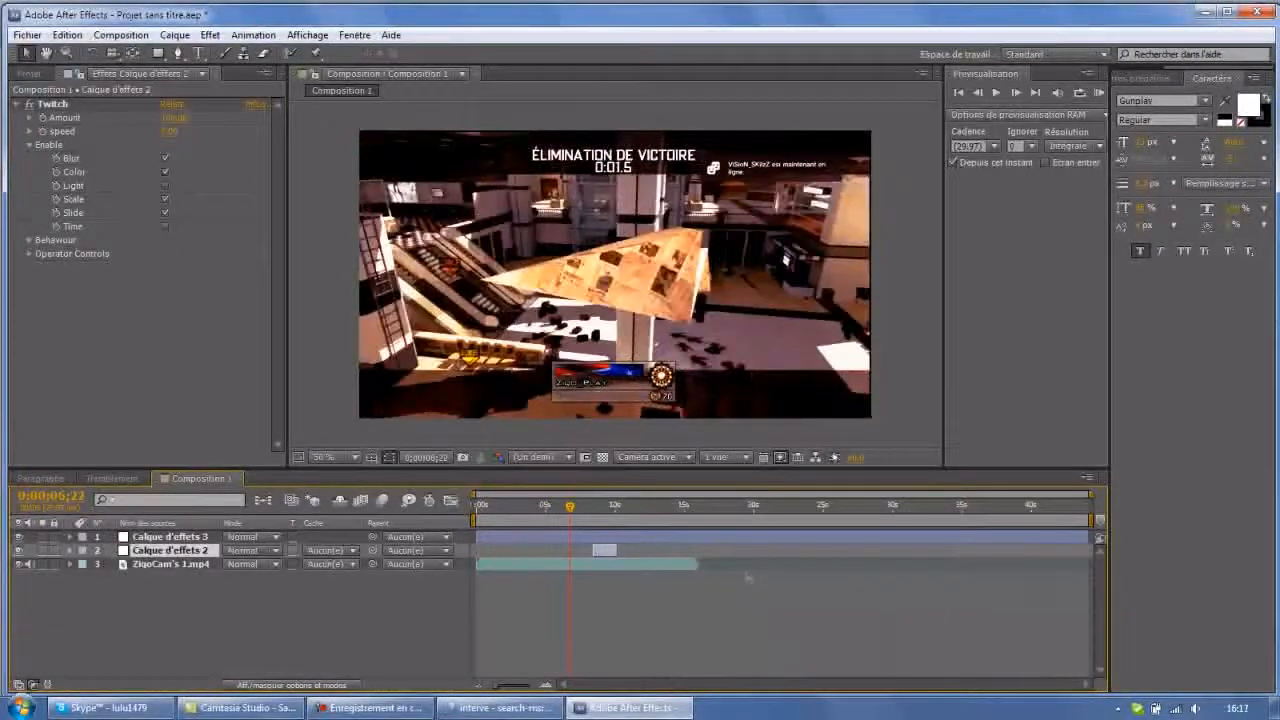
{"action": "key", "text": "KP_0"}
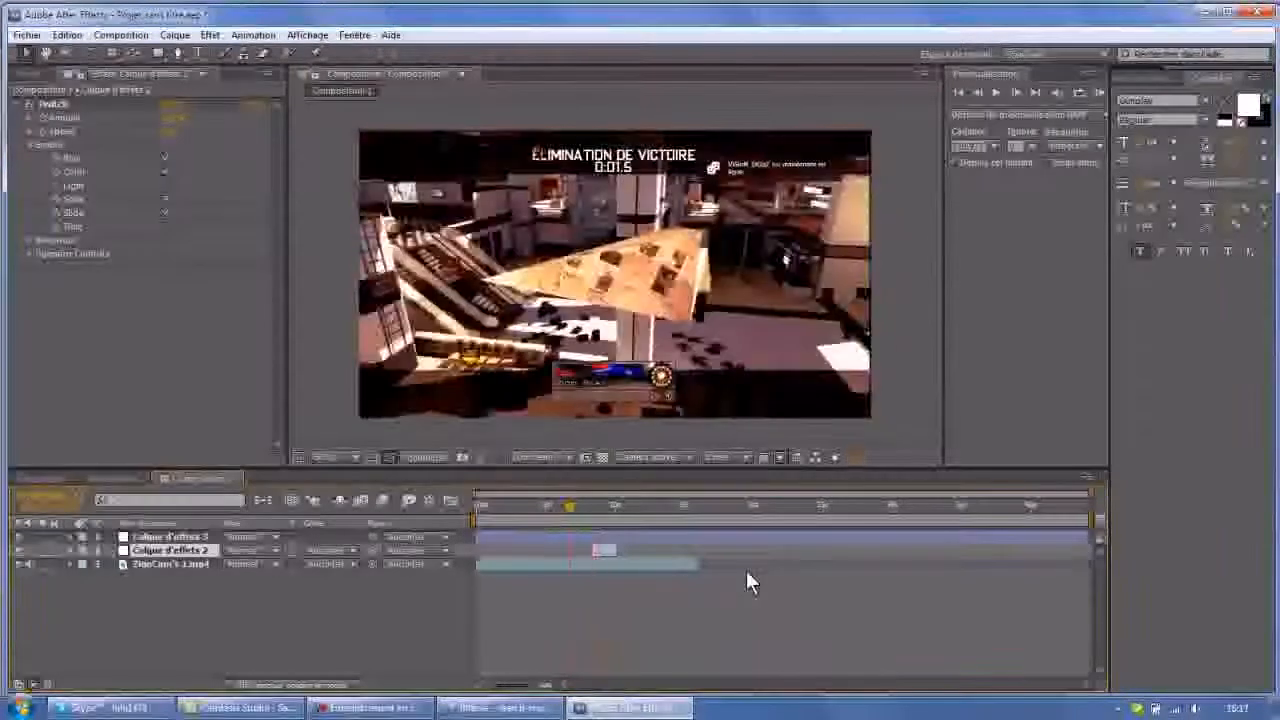
{"action": "left_click_drag", "start_coordinate": [576, 505], "coordinate": [588, 520]}
{"action": "key", "text": "KP_0"}
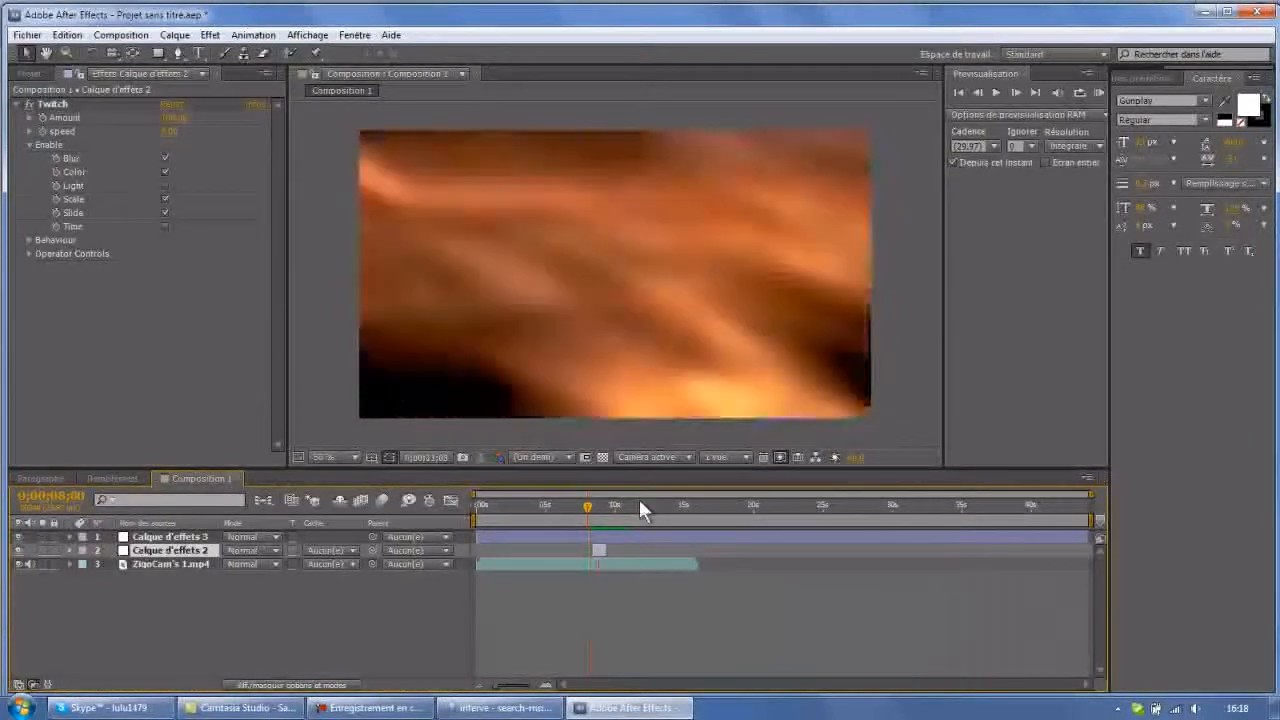
{"action": "key", "text": "space"}
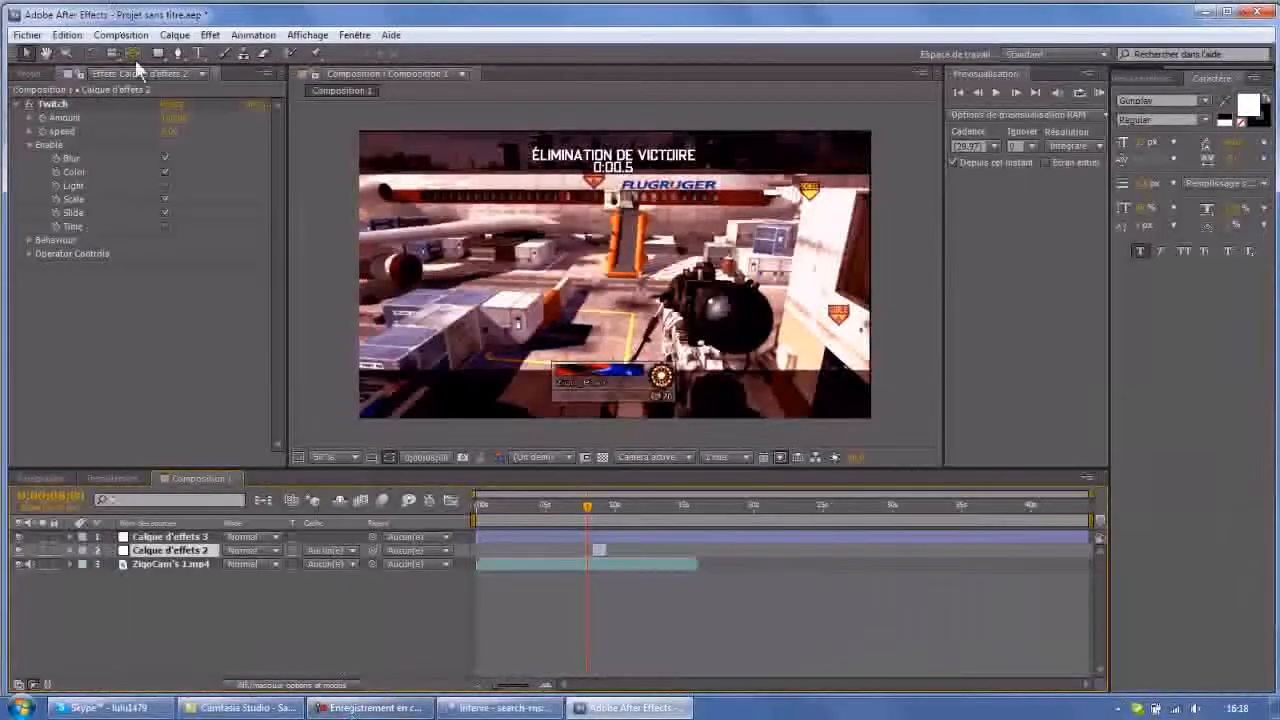
Deselect the layers and add Composition 1 to the render queue
{"action": "left_click", "coordinate": [197, 606]}
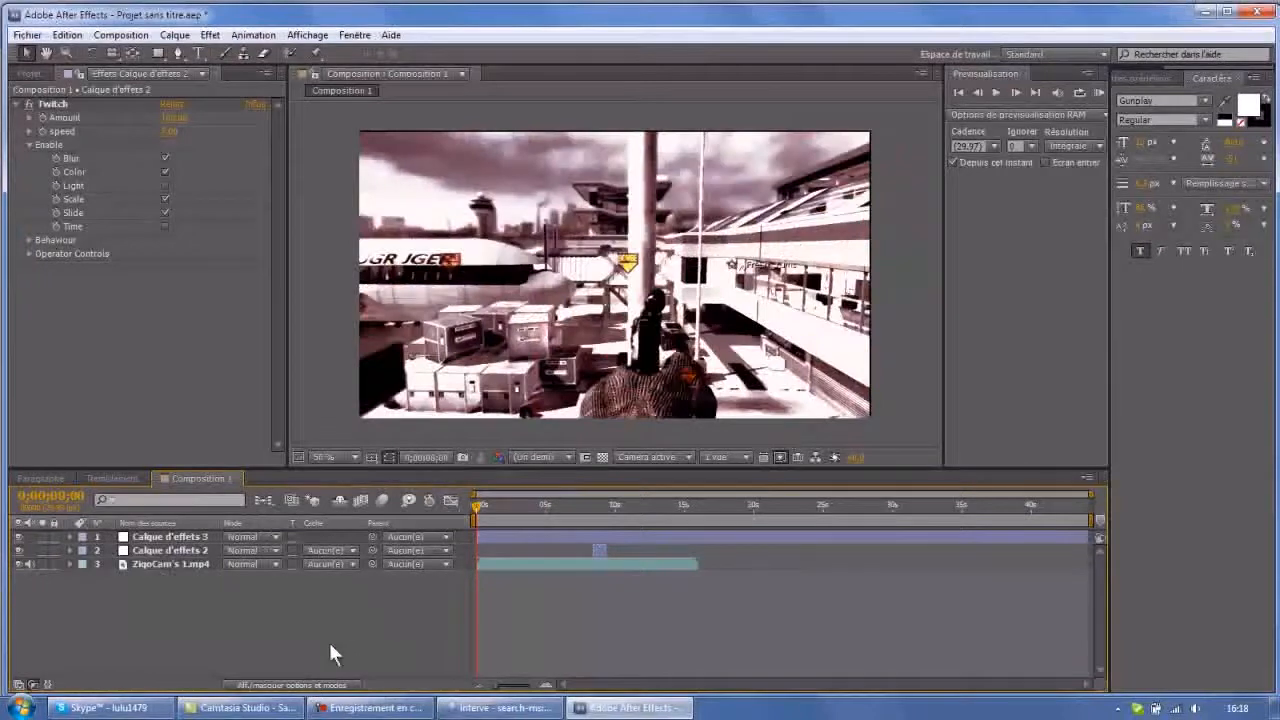
{"action": "left_click", "coordinate": [117, 36]}
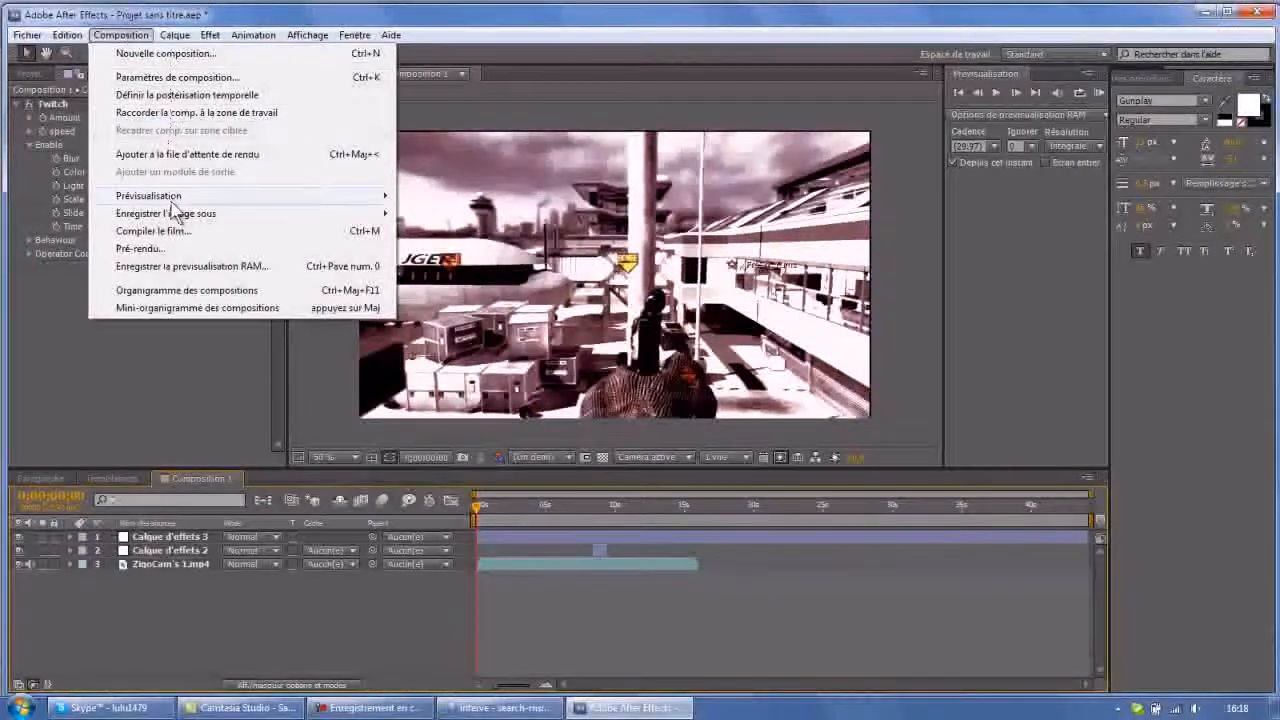
{"action": "left_click", "coordinate": [42, 405]}
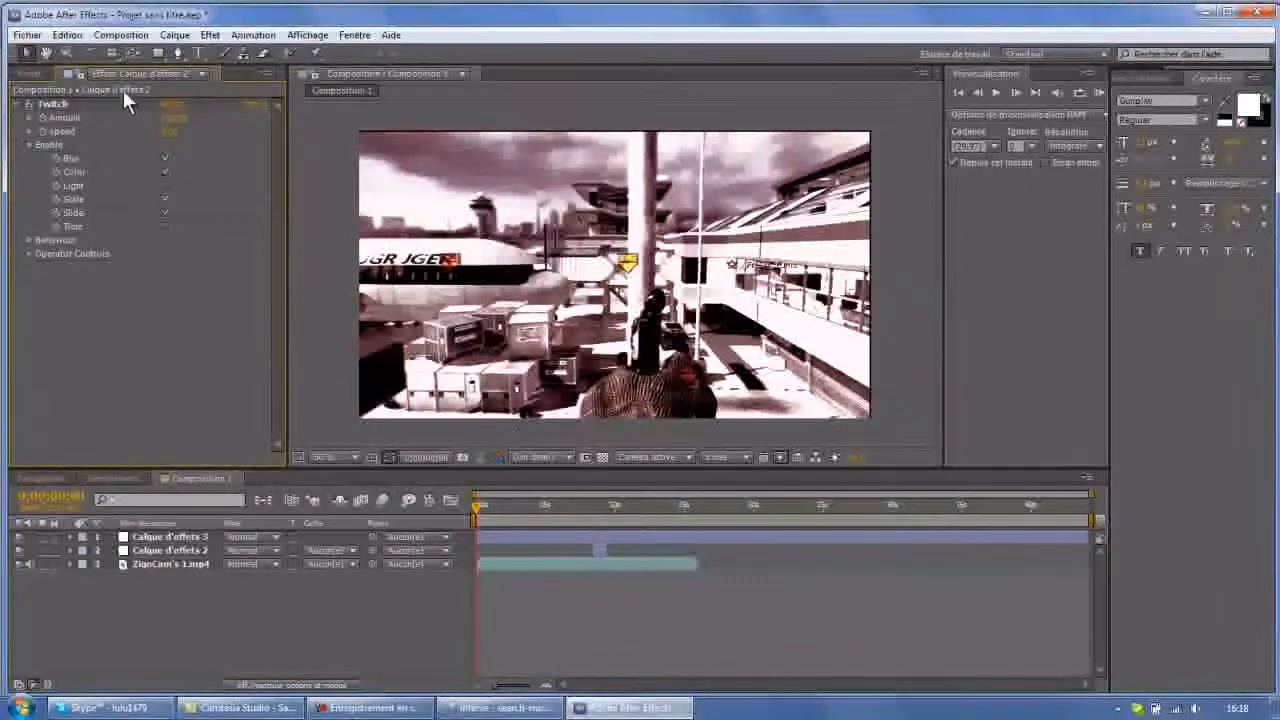
{"action": "left_click", "coordinate": [124, 40]}
{"action": "left_click", "coordinate": [185, 156]}
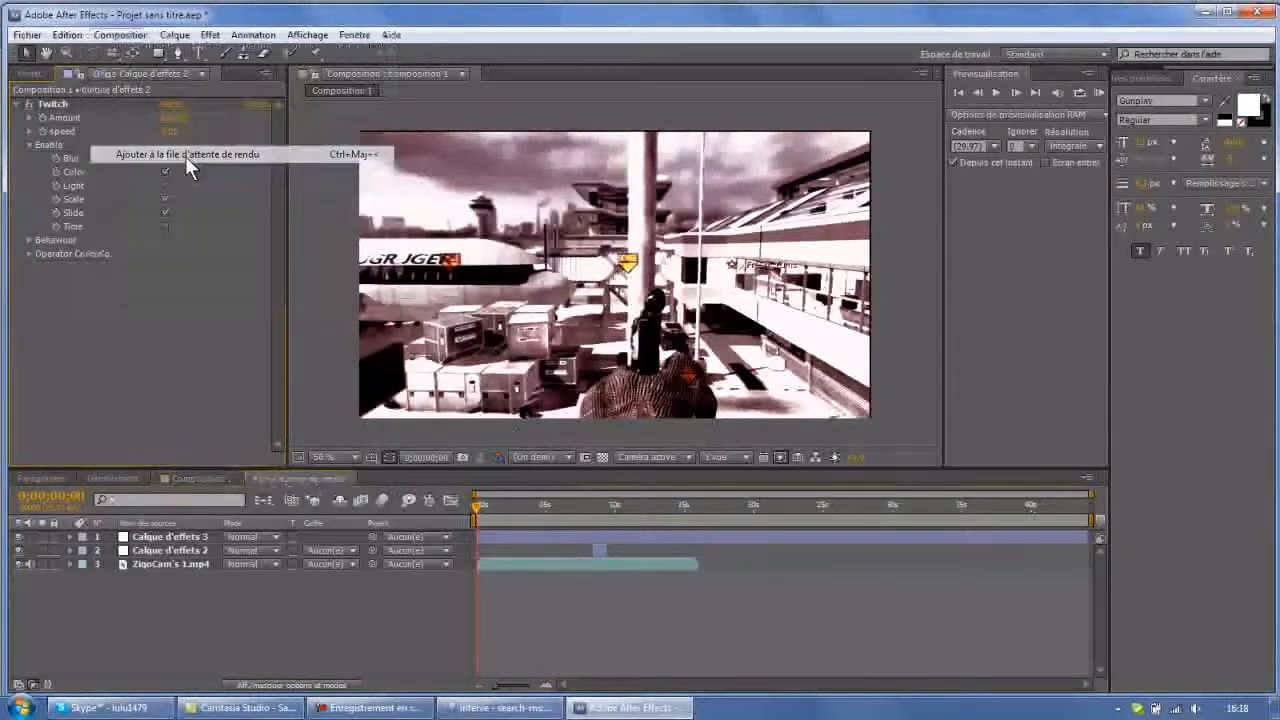
Set Composition 1's render settings to Optimale quality and Intégrale resolution
{"action": "left_click", "coordinate": [152, 567]}
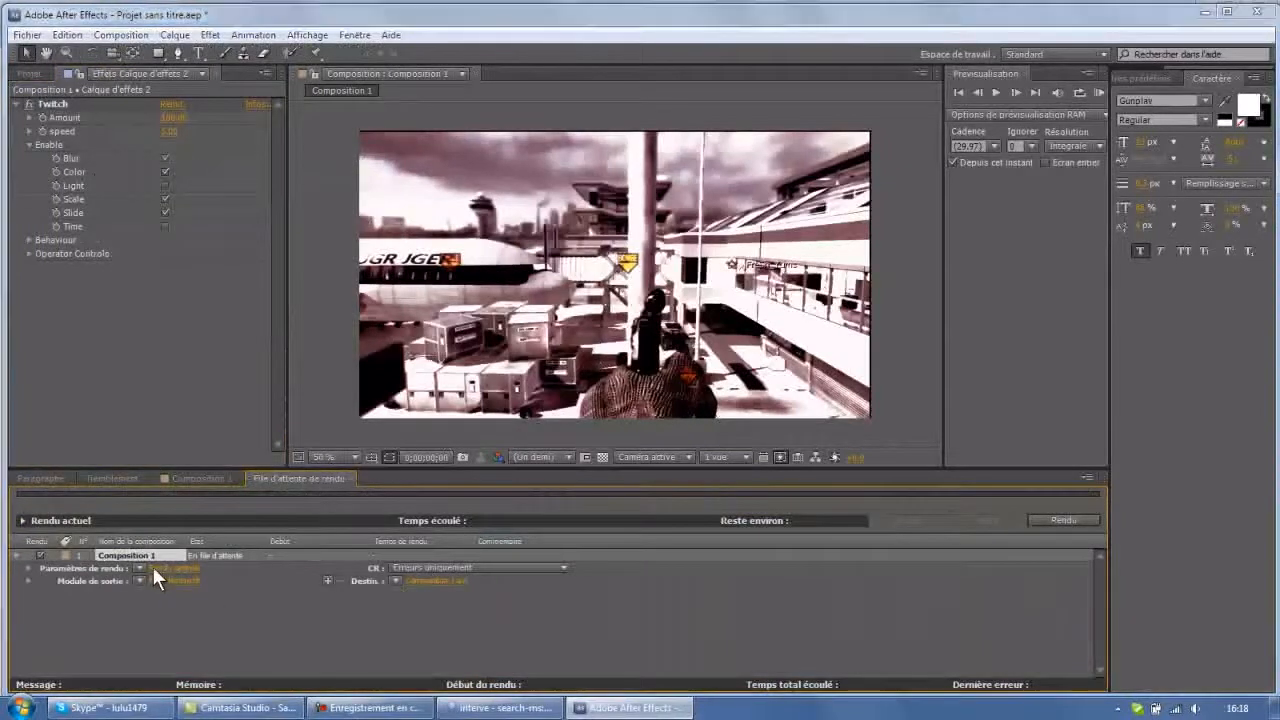
{"action": "left_click", "coordinate": [478, 165]}
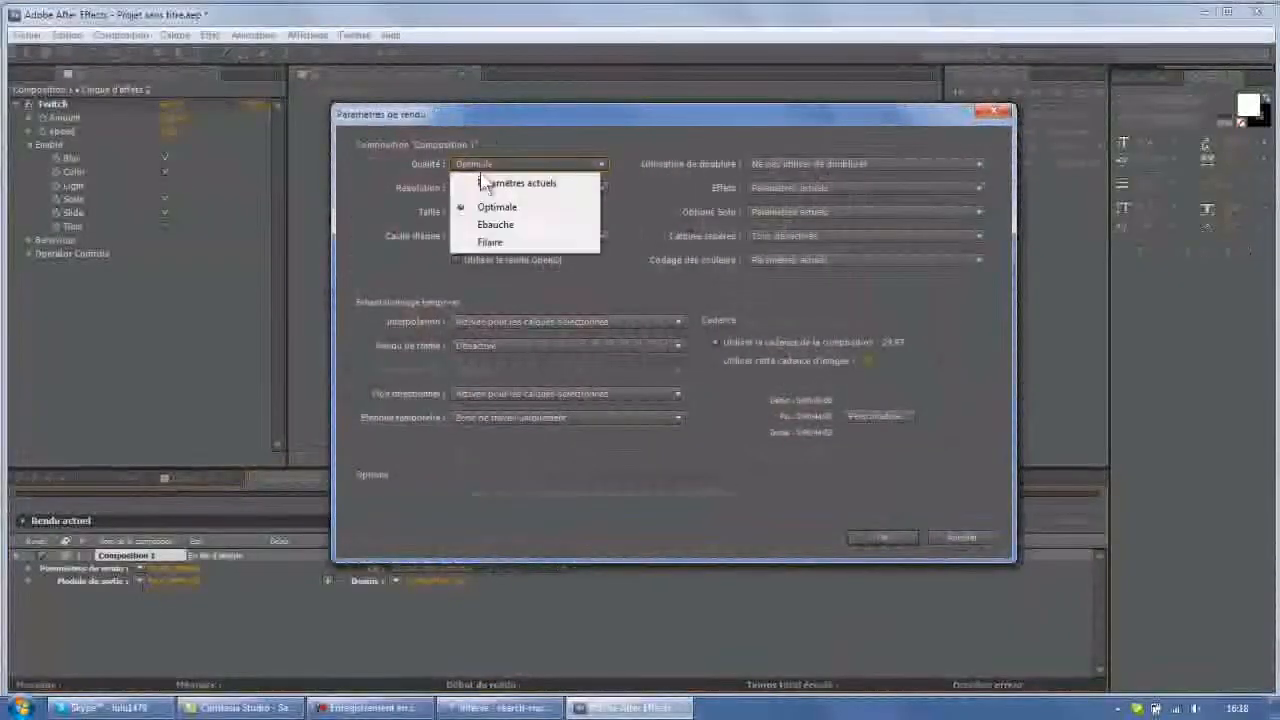
{"action": "left_click", "coordinate": [452, 209]}
{"action": "left_click", "coordinate": [478, 190]}
{"action": "left_click", "coordinate": [461, 218]}
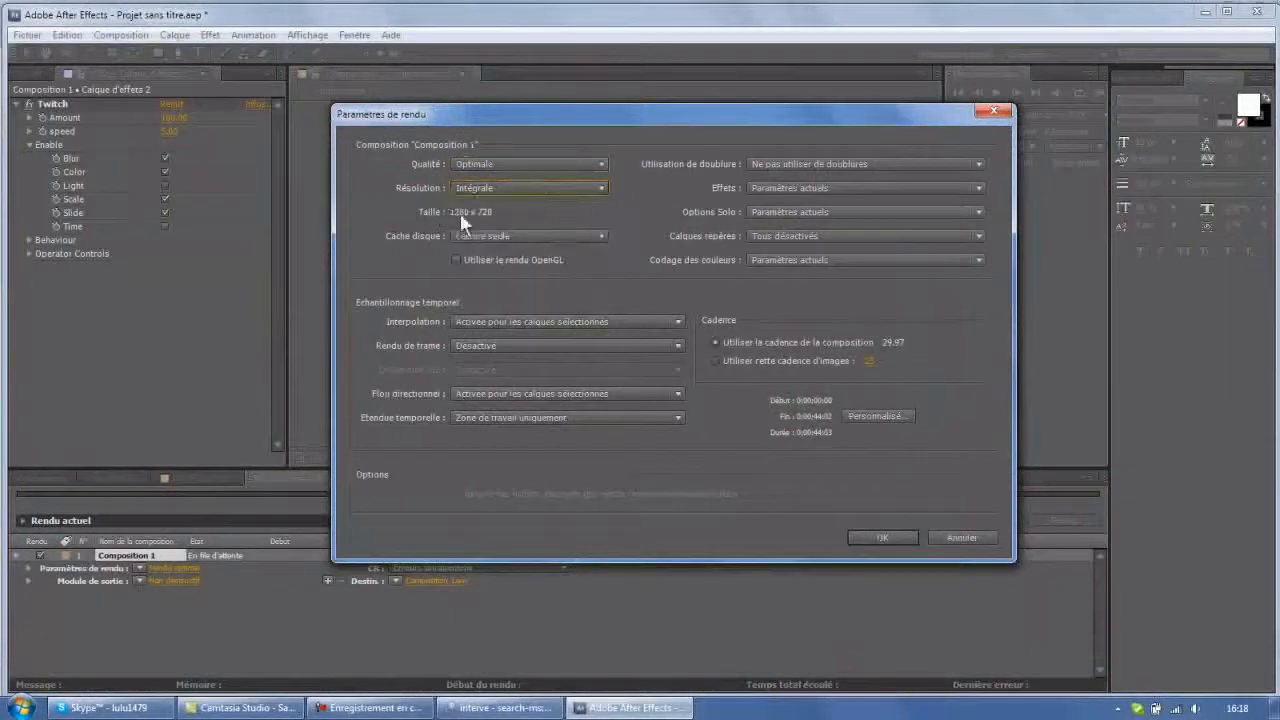
{"action": "left_click", "coordinate": [890, 541]}
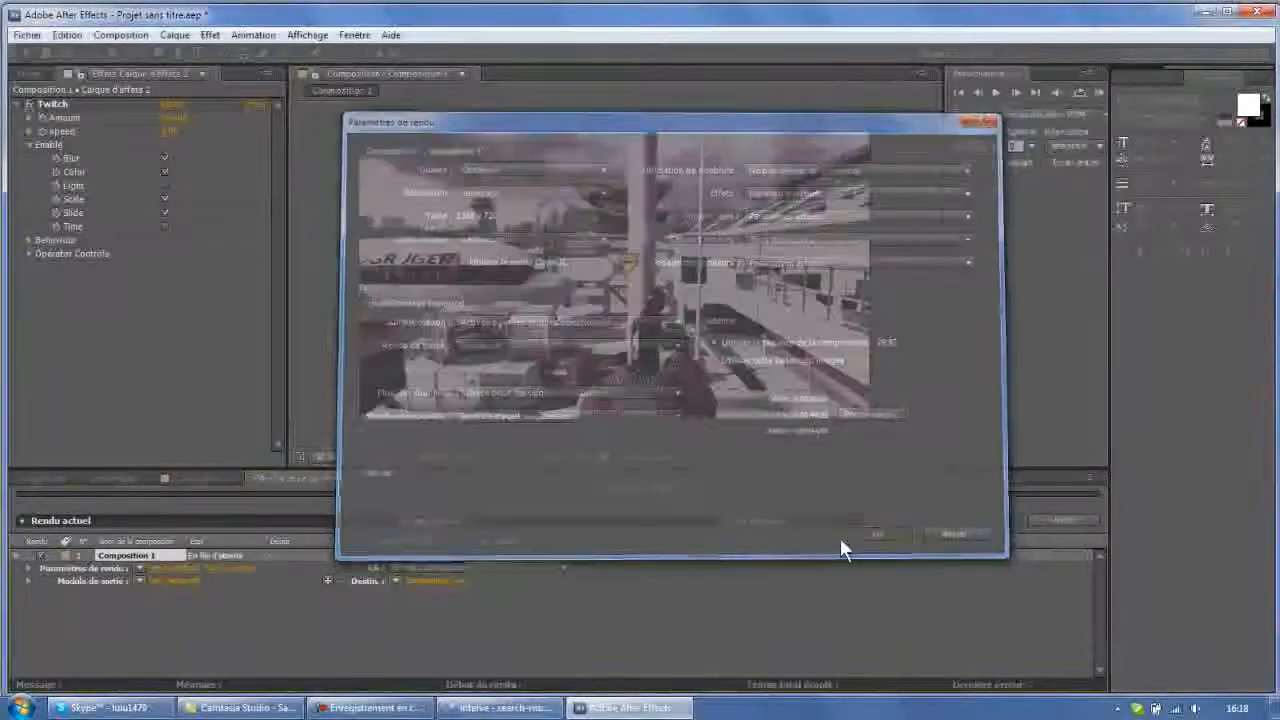
Change the output module's format to Windows Media
{"action": "left_click", "coordinate": [172, 581]}
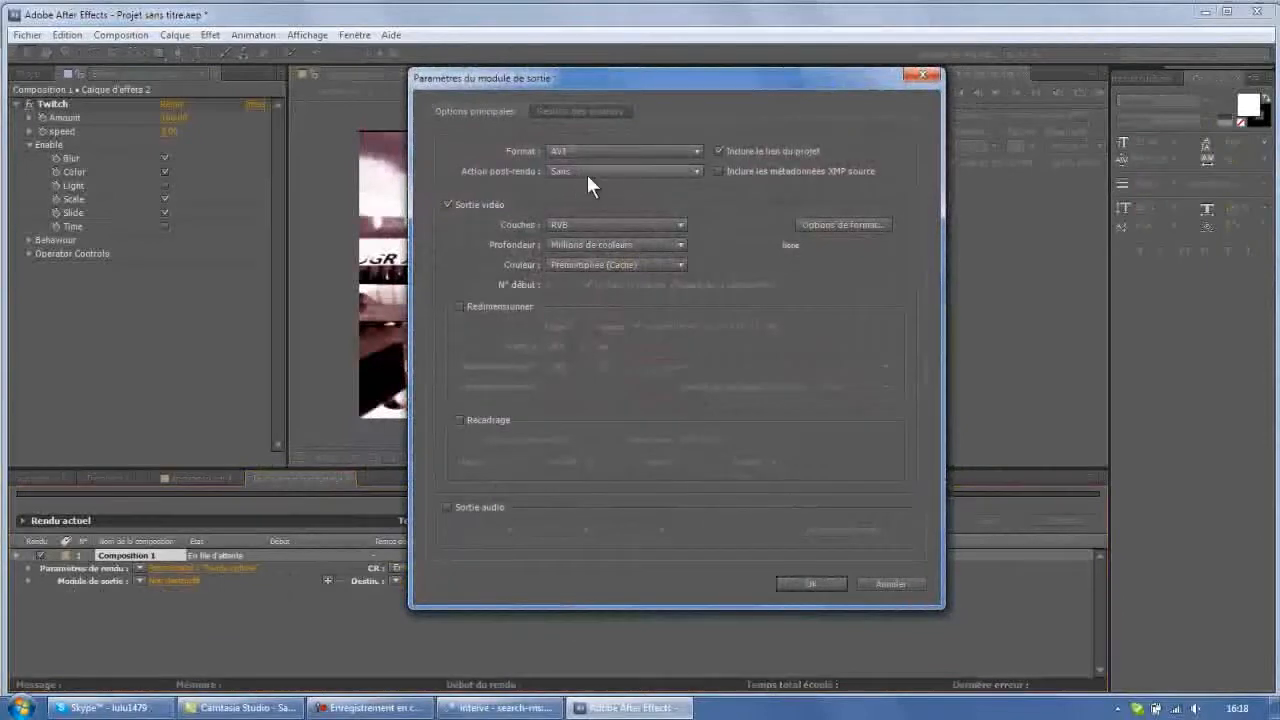
{"action": "left_click", "coordinate": [656, 158]}
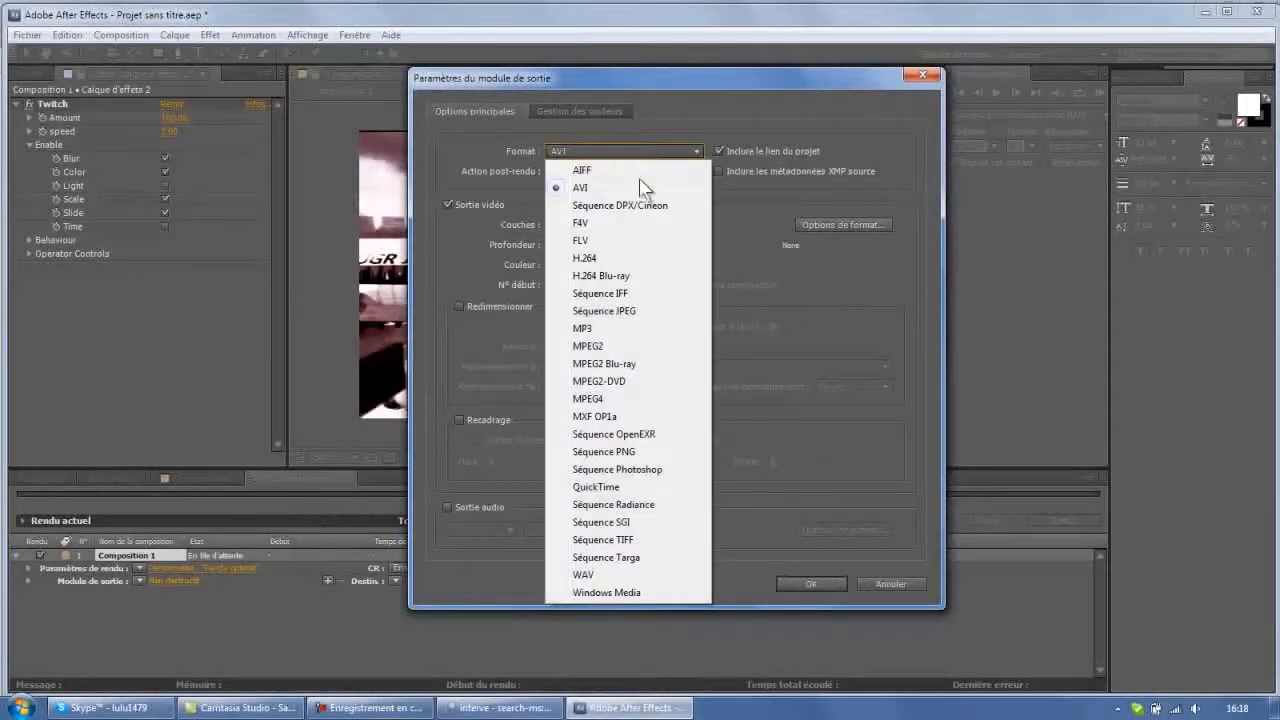
{"action": "left_click", "coordinate": [624, 188]}
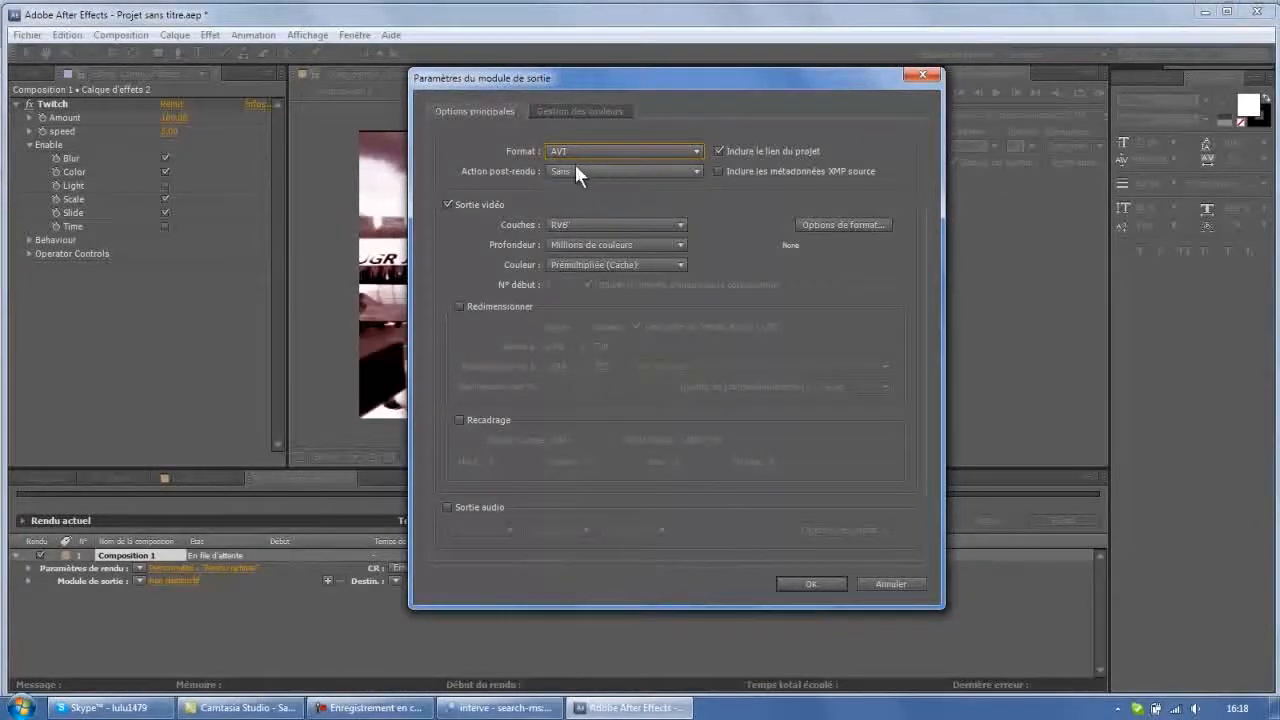
{"action": "left_click", "coordinate": [447, 508]}
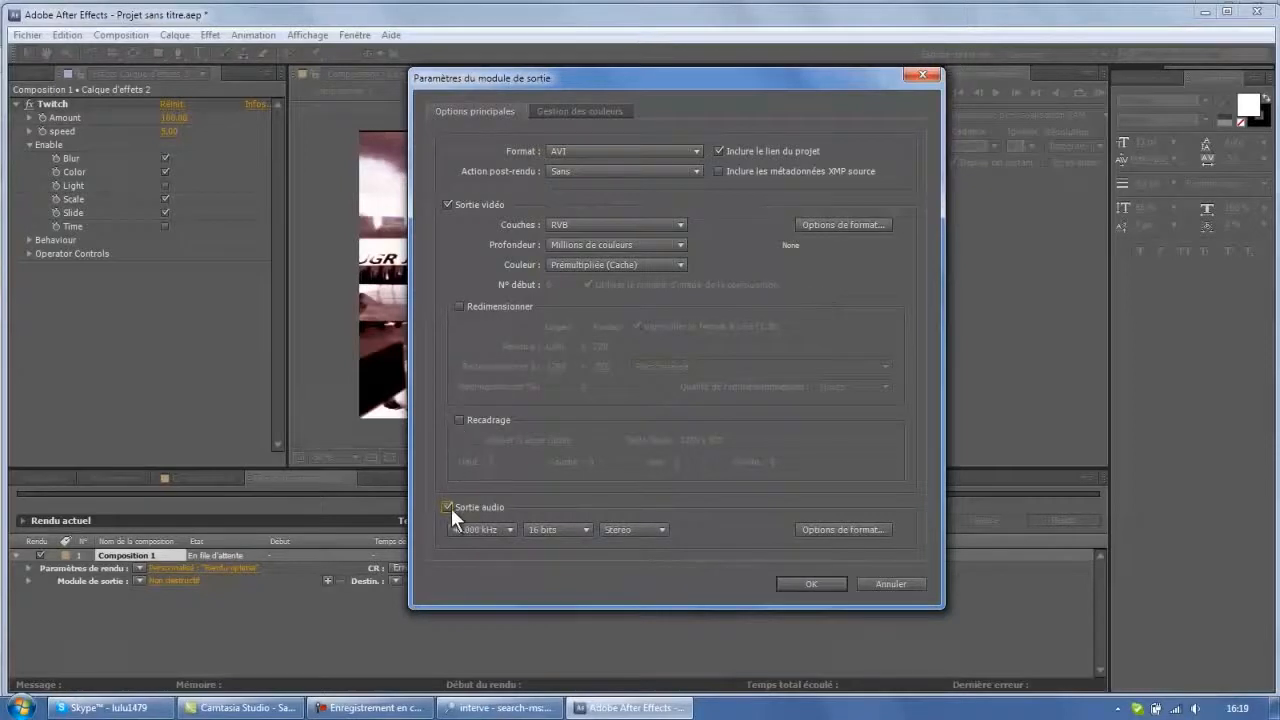
{"action": "left_click", "coordinate": [448, 508]}
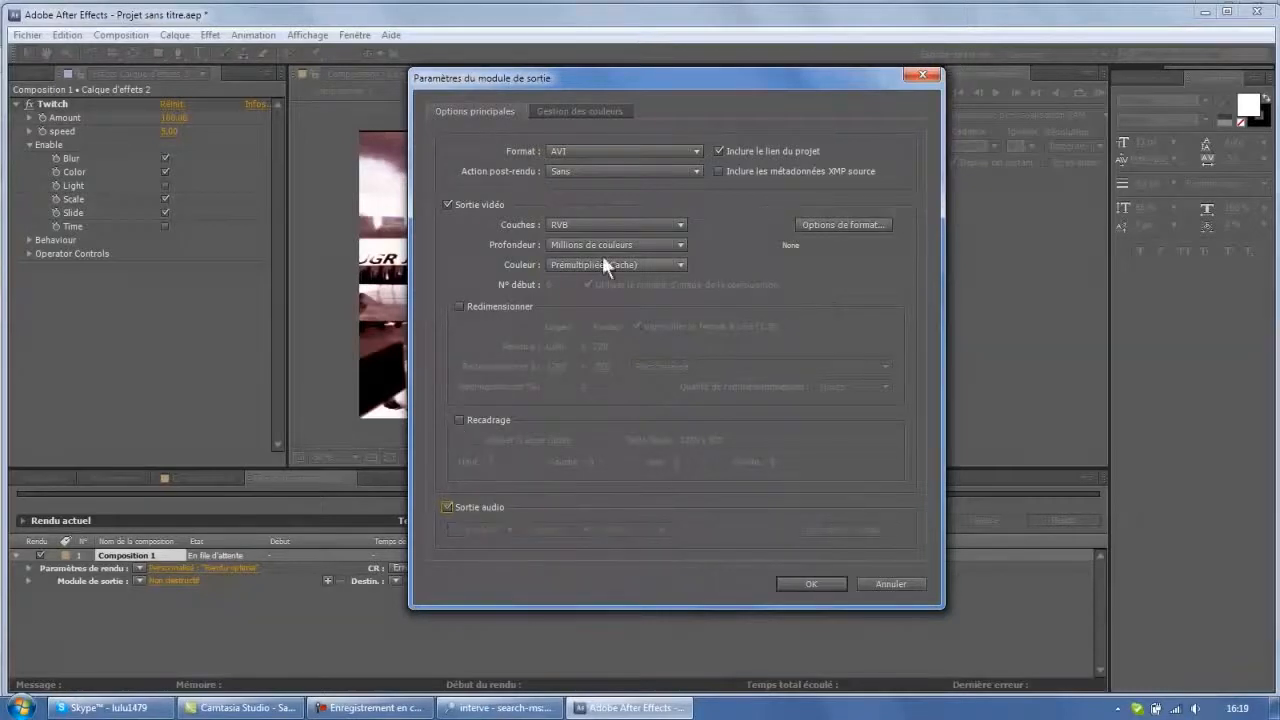
{"action": "left_click", "coordinate": [592, 155]}
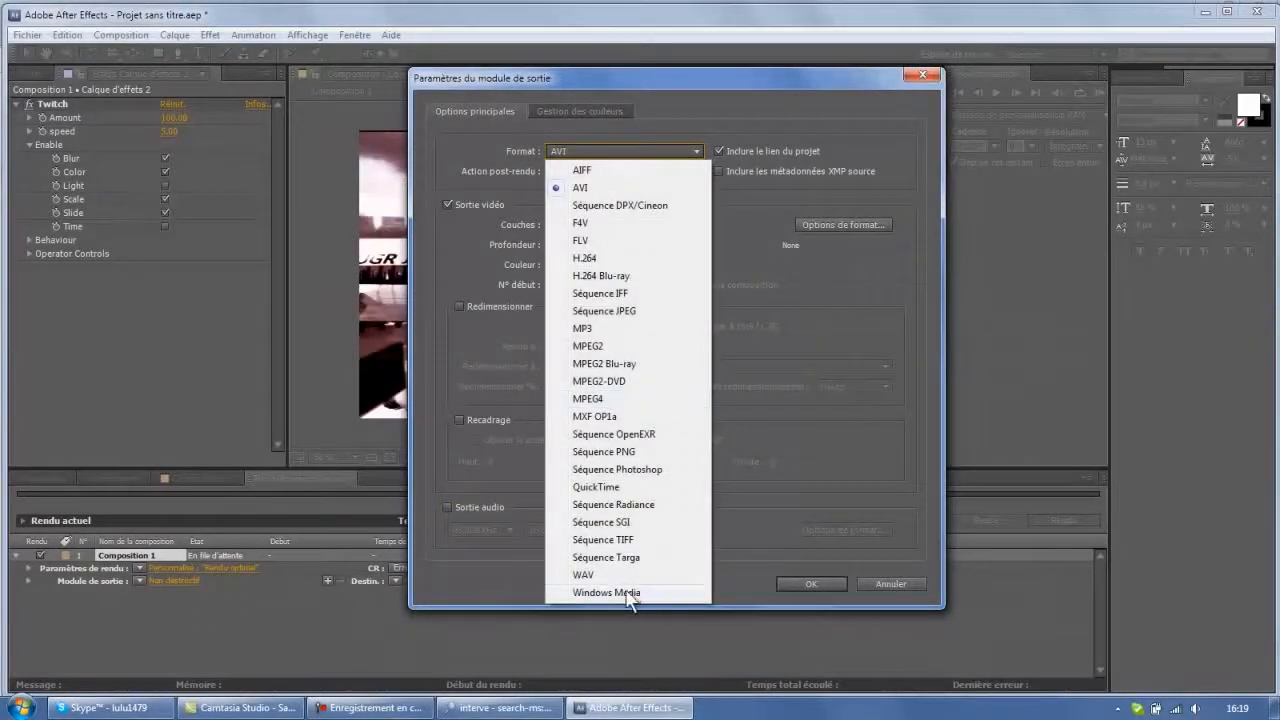
{"action": "left_click", "coordinate": [774, 326]}
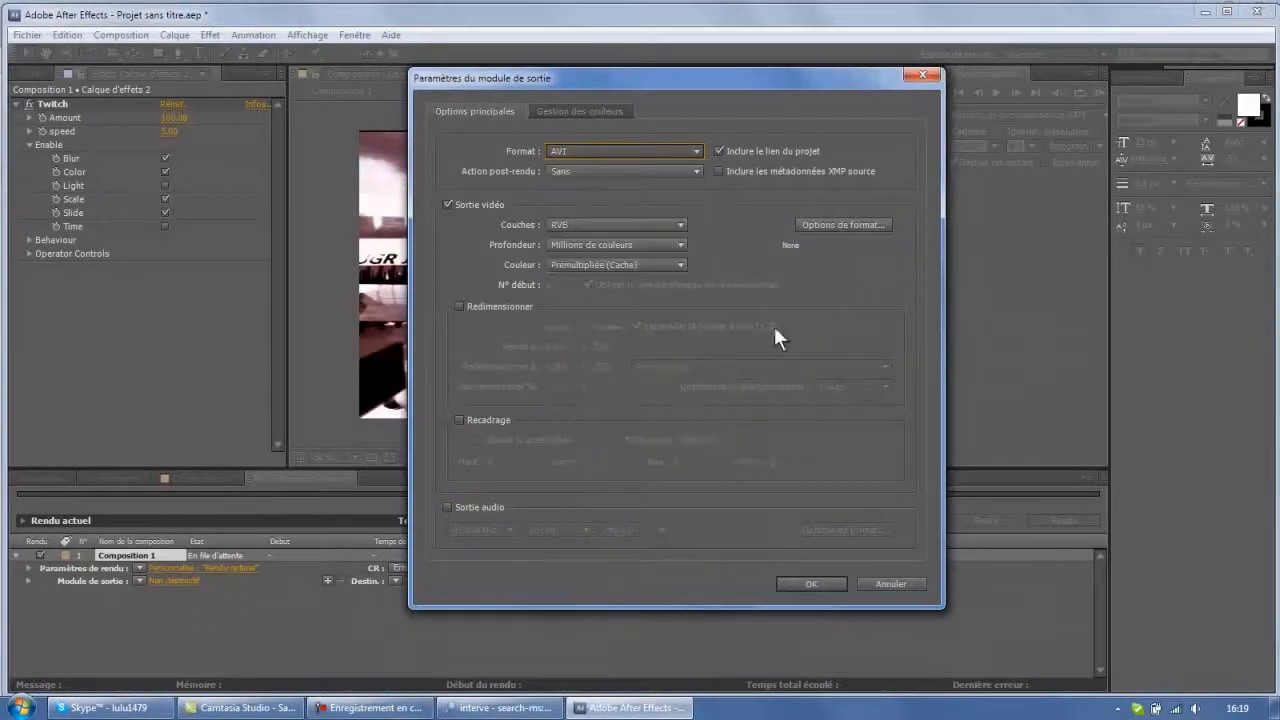
Choose Windows Media Video V8 as the video codec in the output module's format options
{"action": "left_click", "coordinate": [836, 224]}
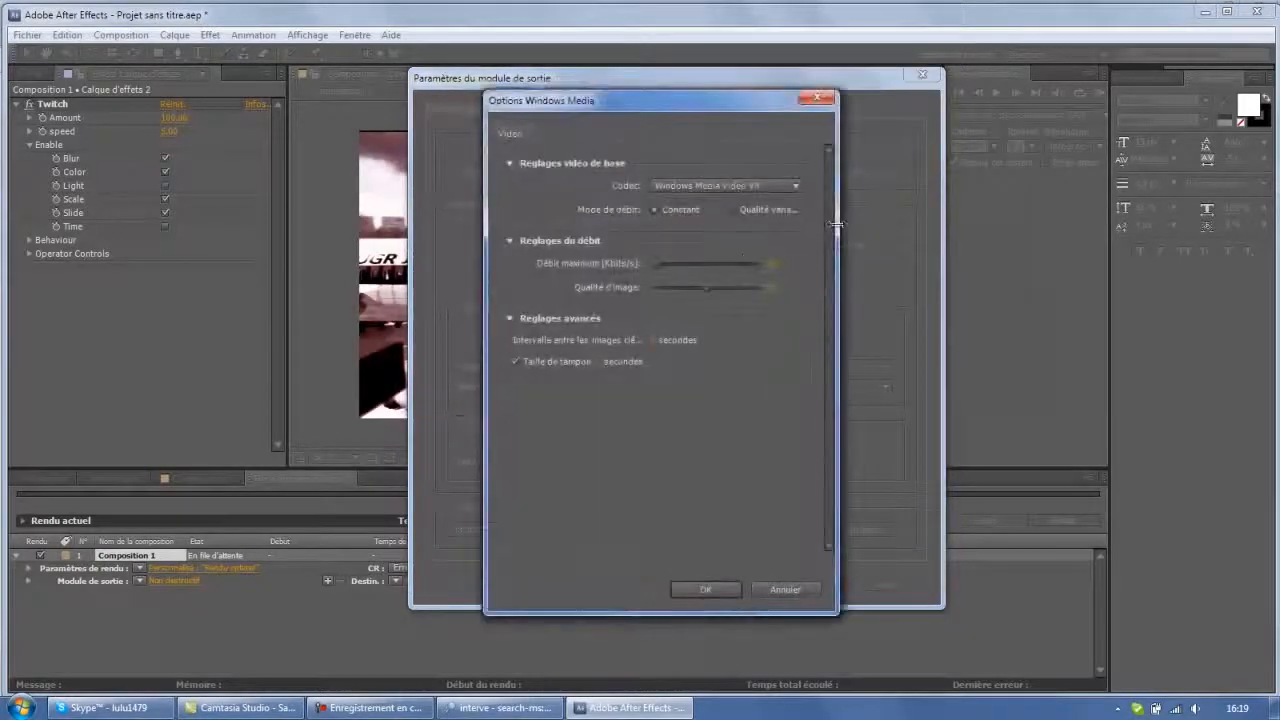
{"action": "left_click", "coordinate": [692, 191]}
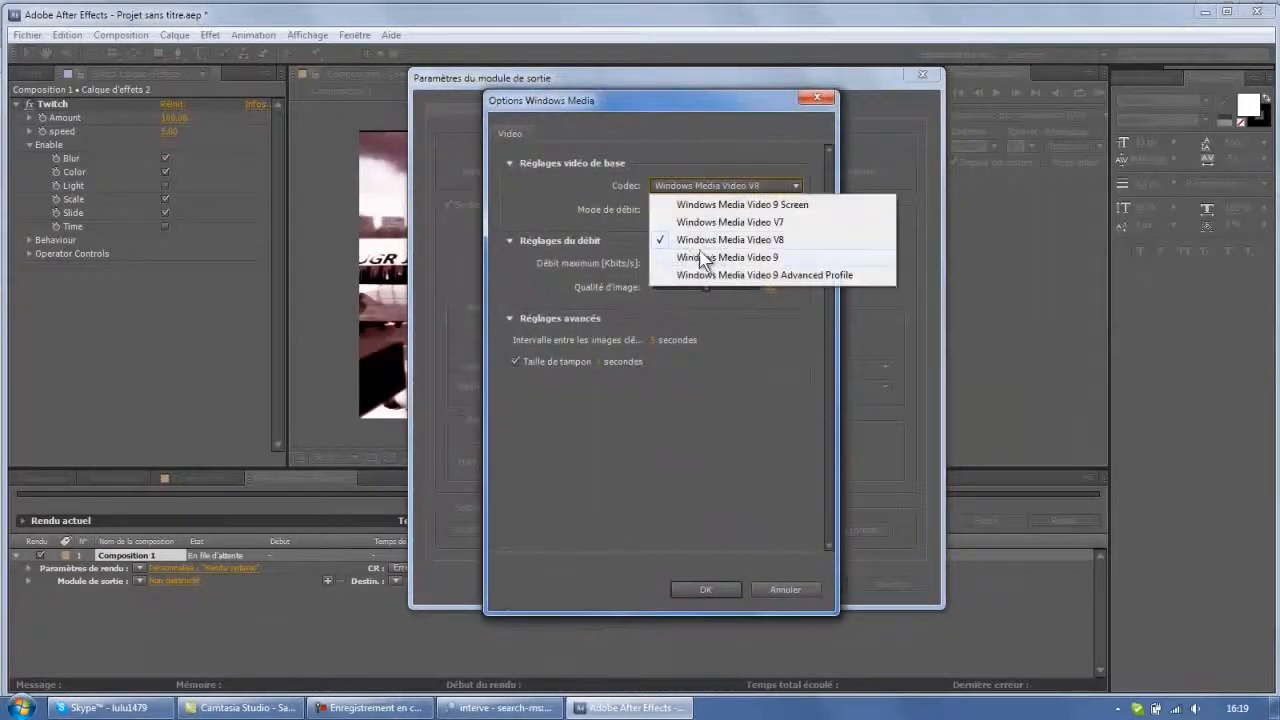
{"action": "left_click", "coordinate": [787, 243]}
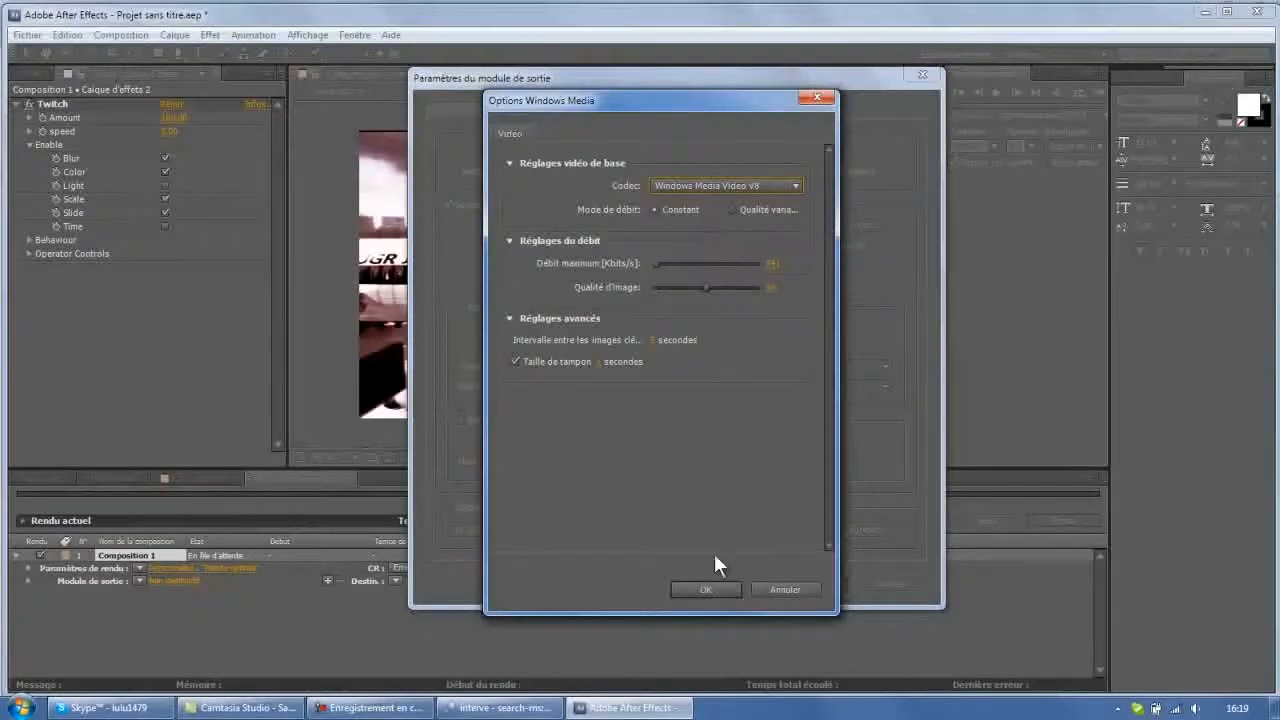
{"action": "left_click", "coordinate": [707, 589]}
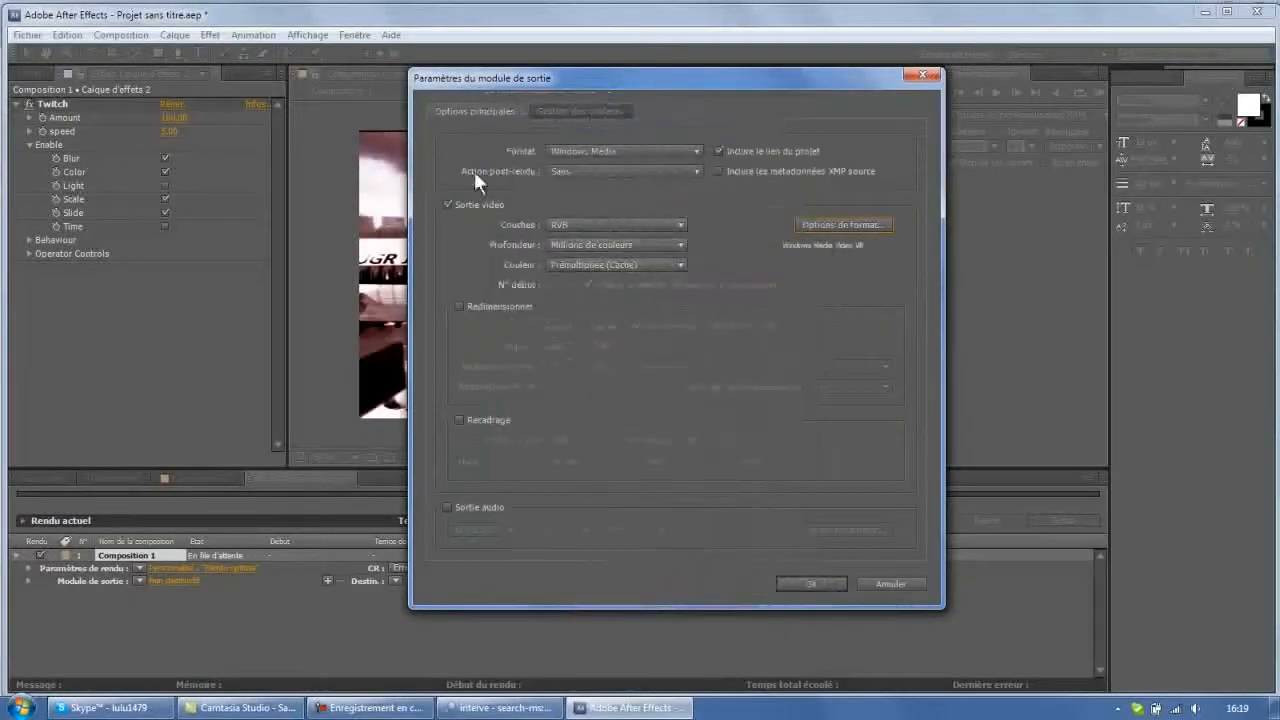
Enable audio output with the Windows Media Audio 9.2 Lossless codec and apply the output module settings
{"action": "left_click", "coordinate": [448, 508]}
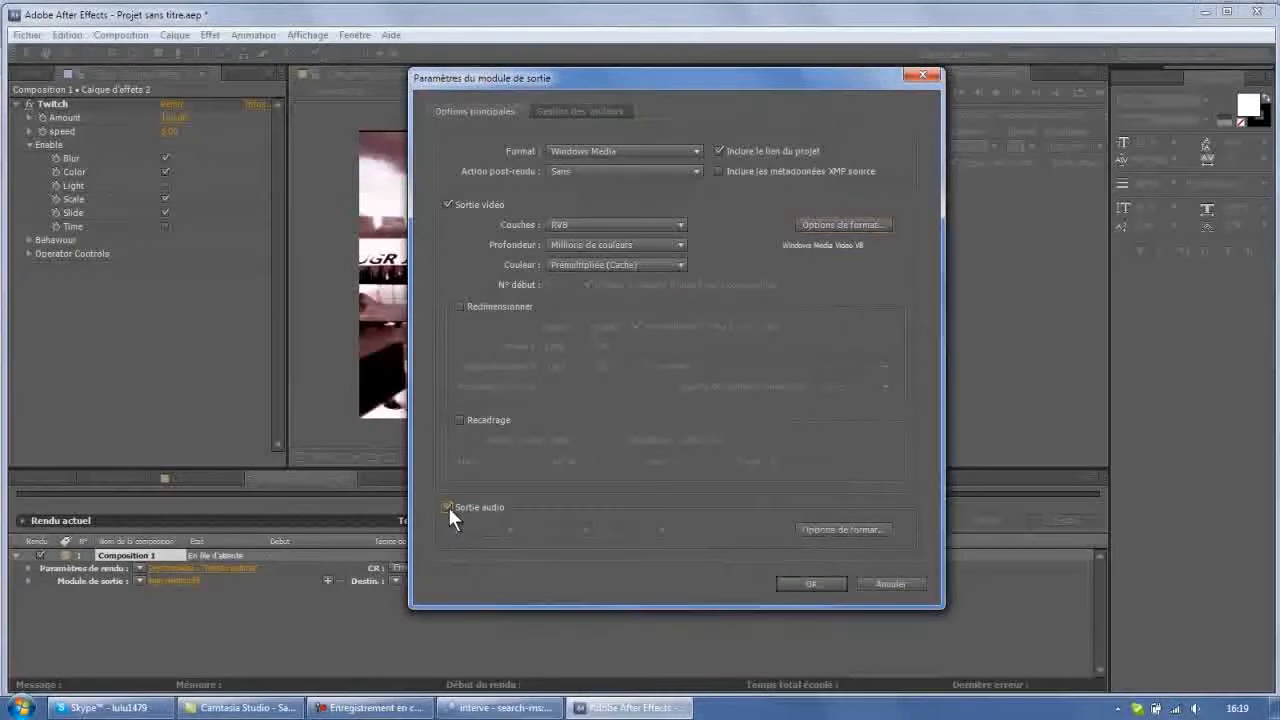
{"action": "left_click", "coordinate": [843, 529]}
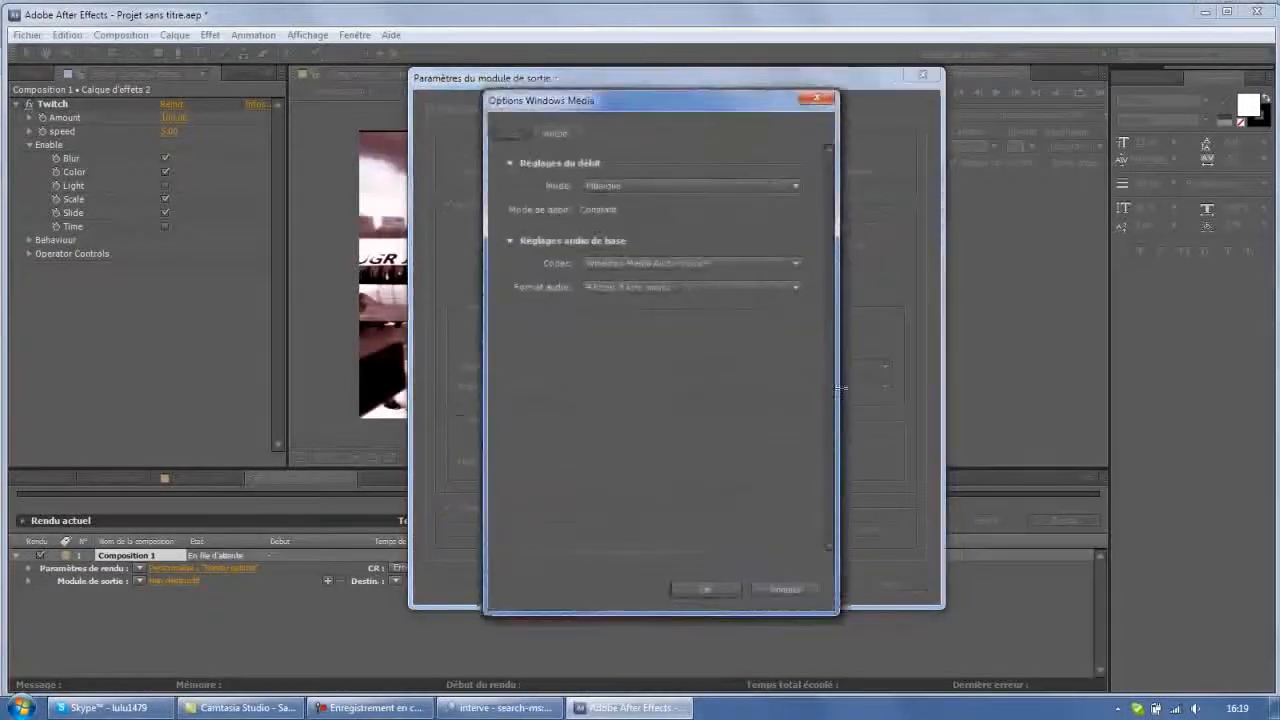
{"action": "left_click", "coordinate": [652, 263]}
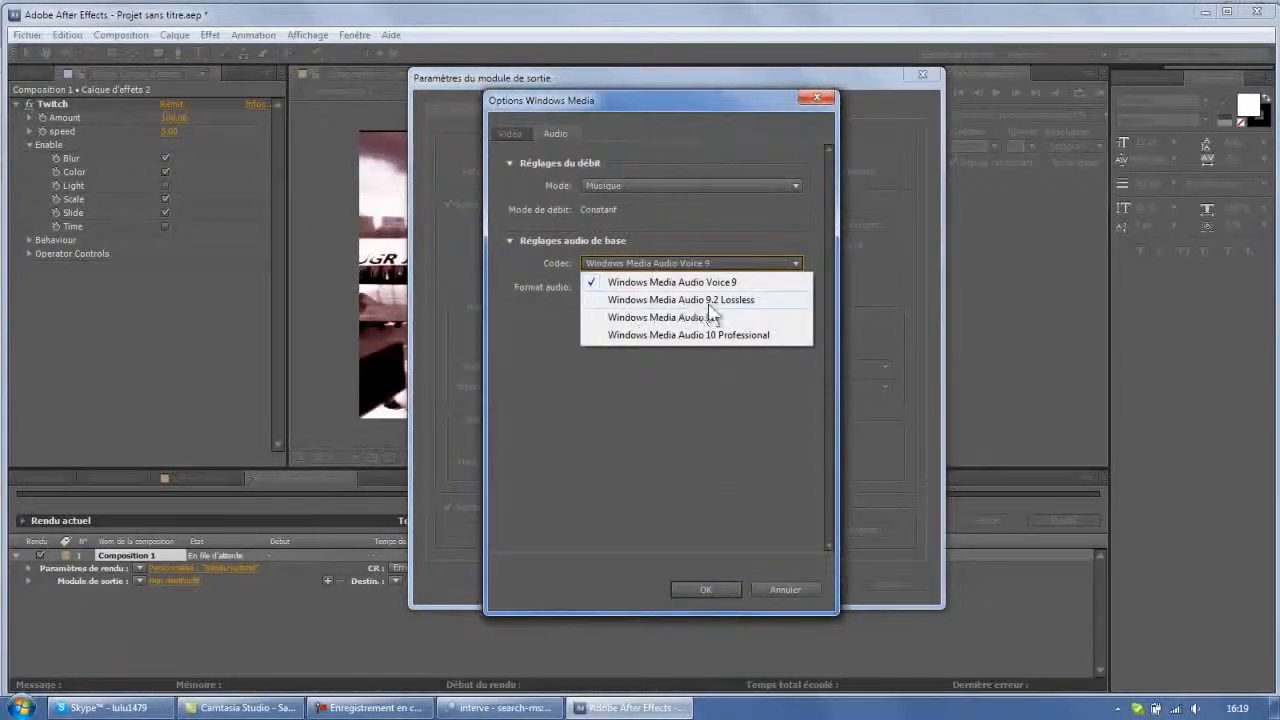
{"action": "left_click", "coordinate": [738, 301]}
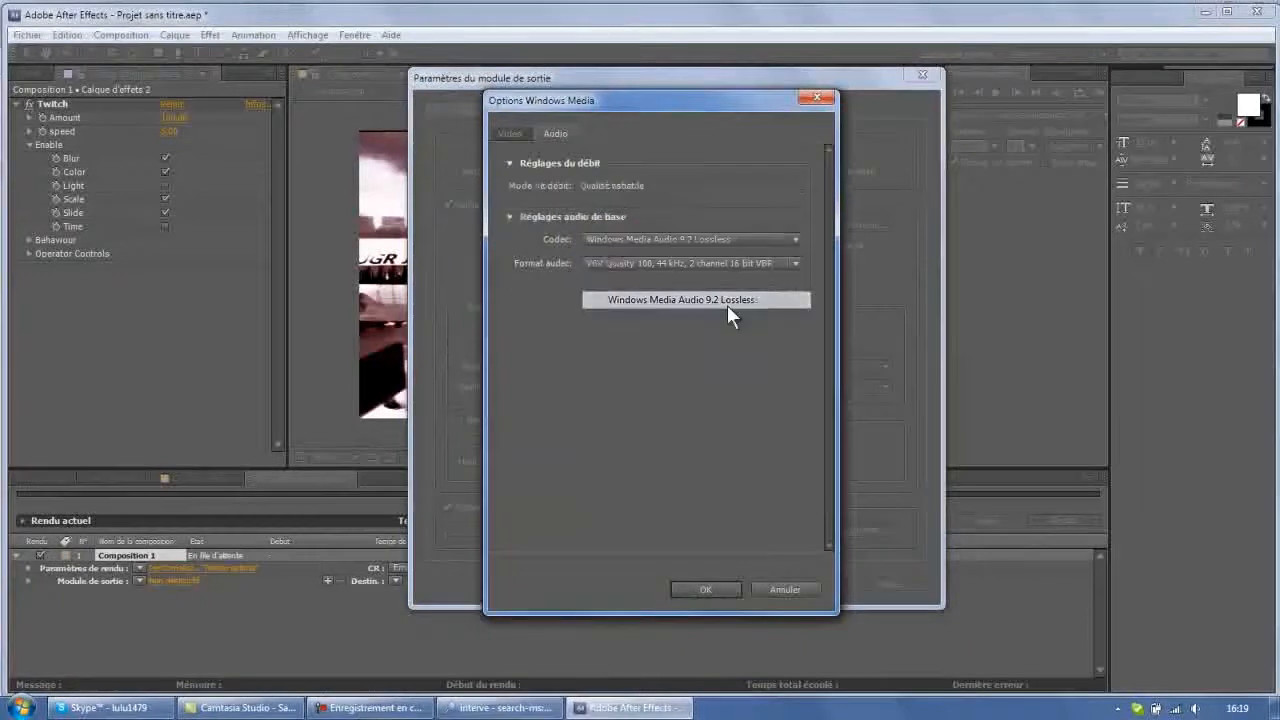
{"action": "left_click", "coordinate": [706, 590]}
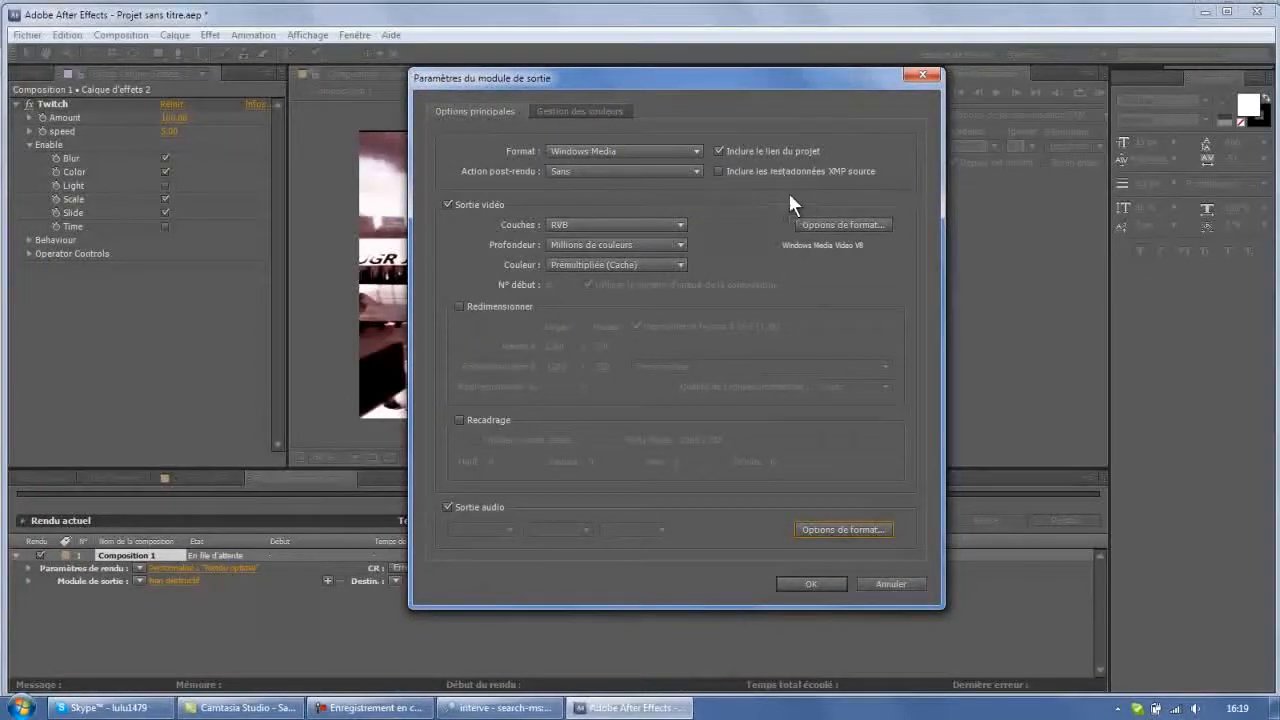
{"action": "left_click", "coordinate": [812, 583]}
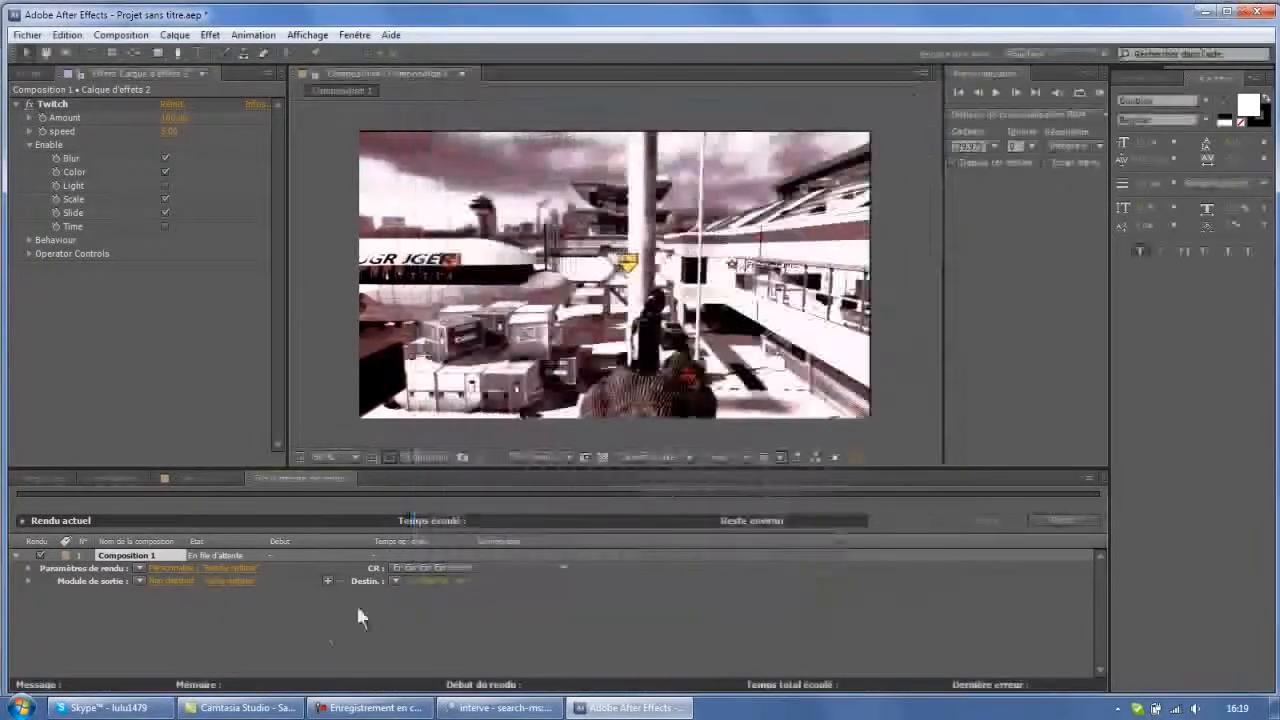
Set the render's output destination to the tuto3 folder in Documents, keeping the file name Composition 1 as Windows Media
{"action": "left_click", "coordinate": [426, 588]}
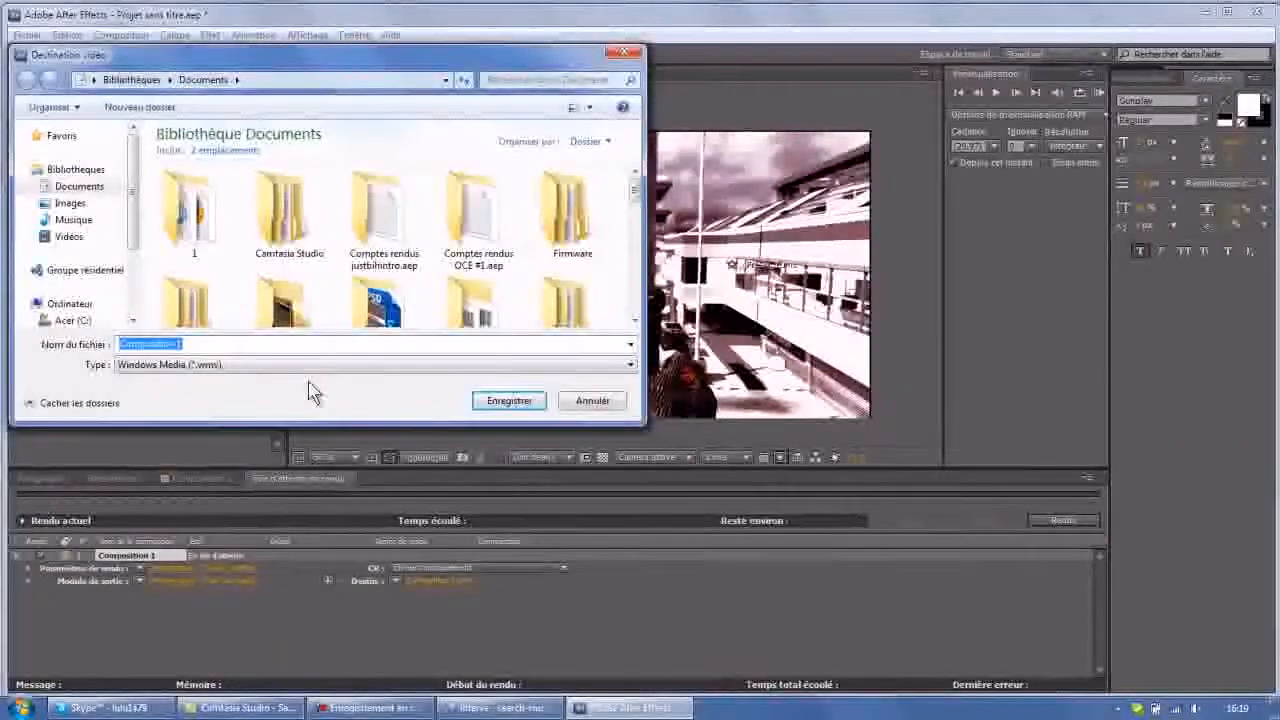
{"action": "type", "text": "tuto"}
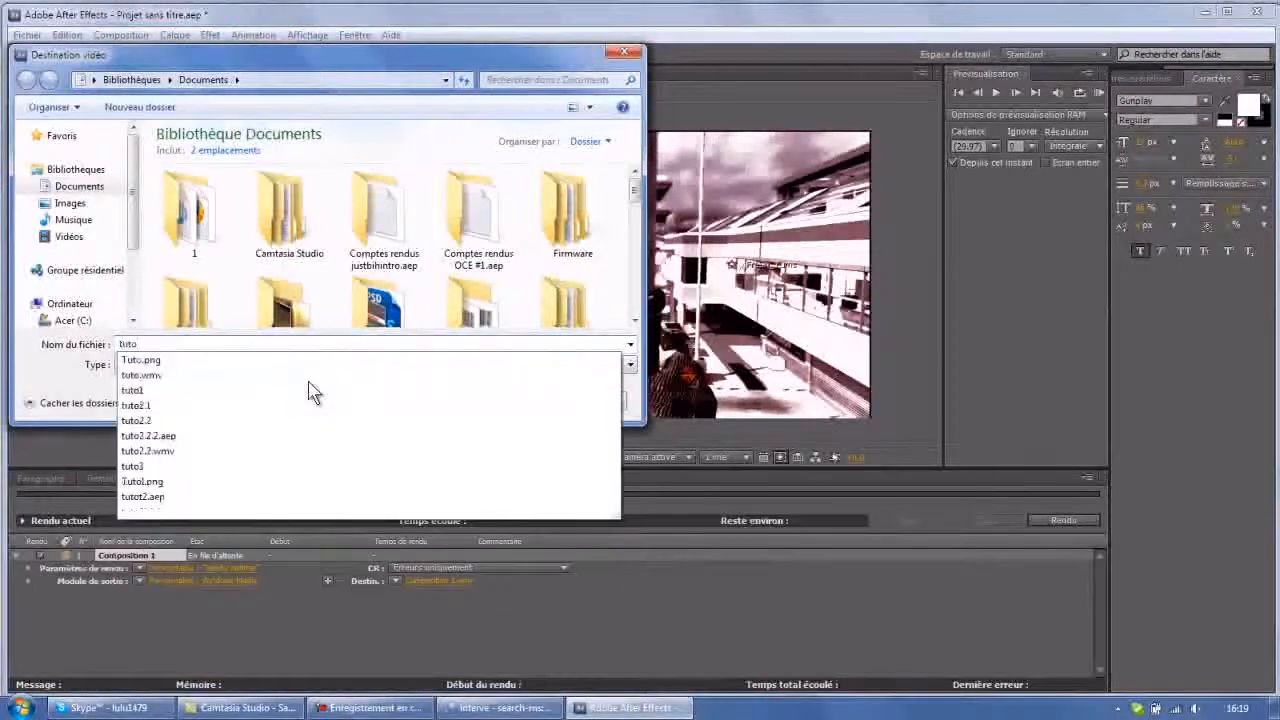
{"action": "key", "text": "Return"}
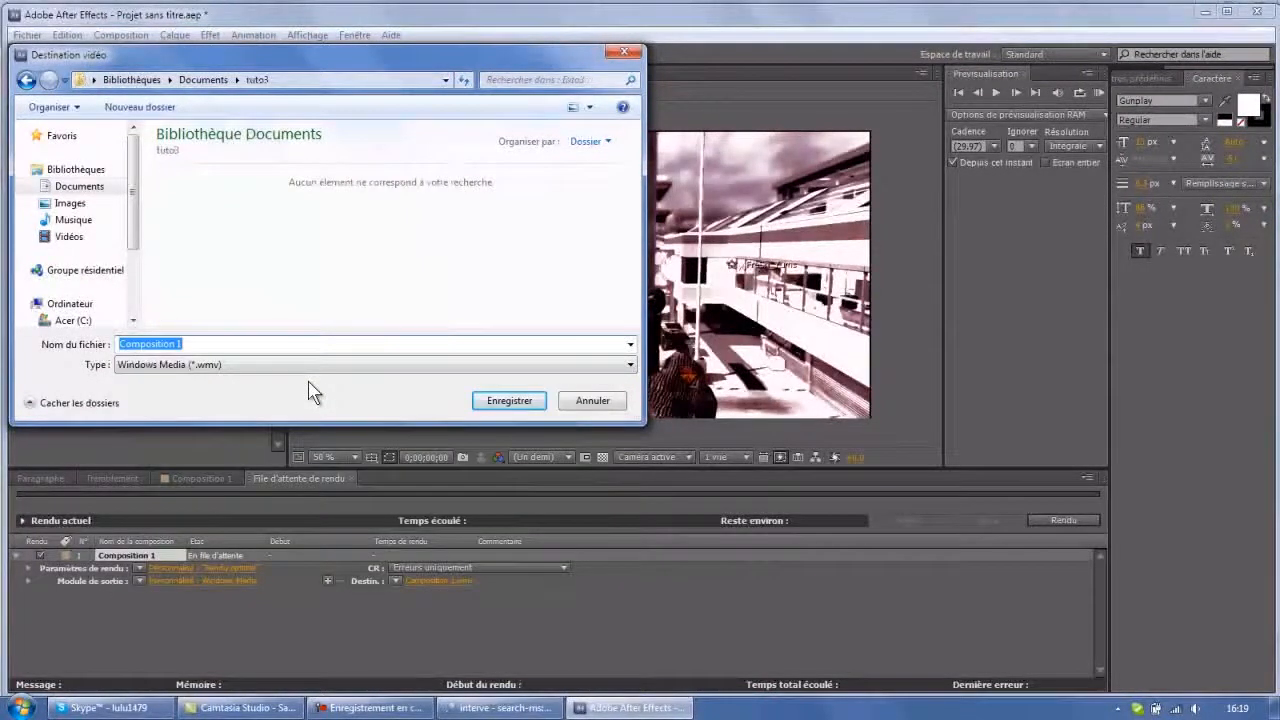
{"action": "left_click", "coordinate": [505, 401]}
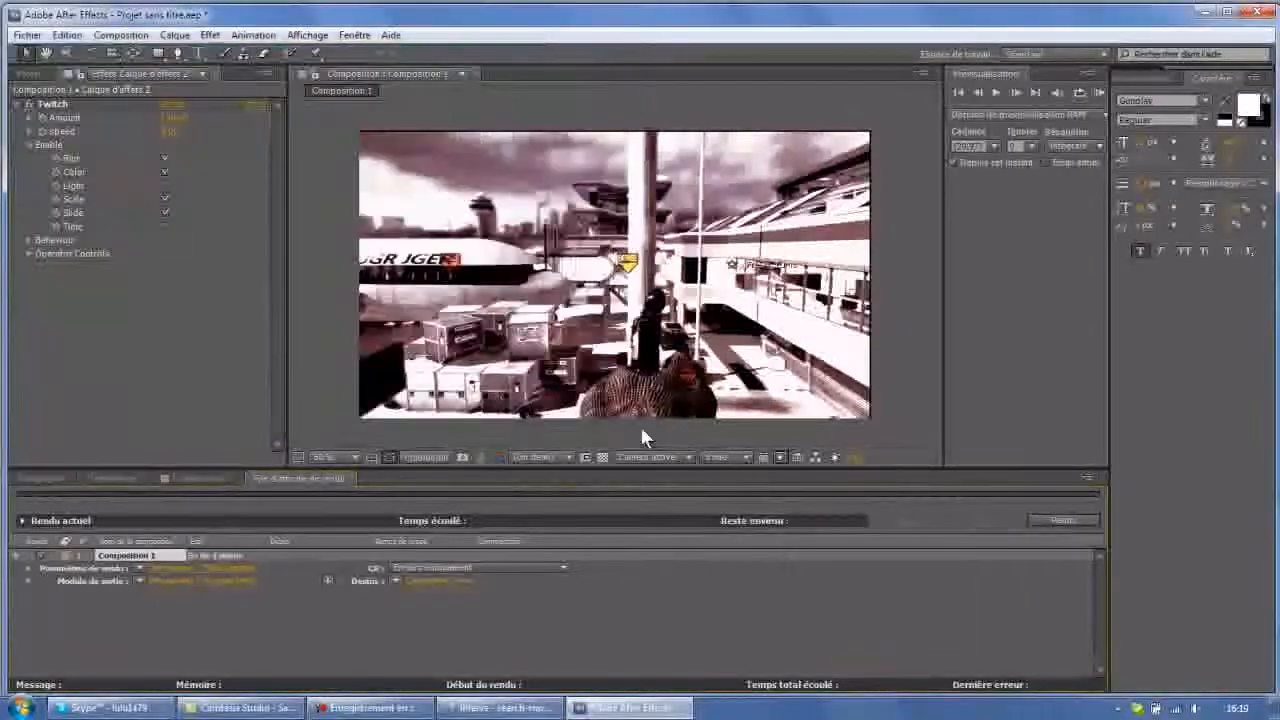
Start rendering Composition 1, stop the render before it completes, and close the render queue
{"action": "left_click", "coordinate": [1063, 520]}
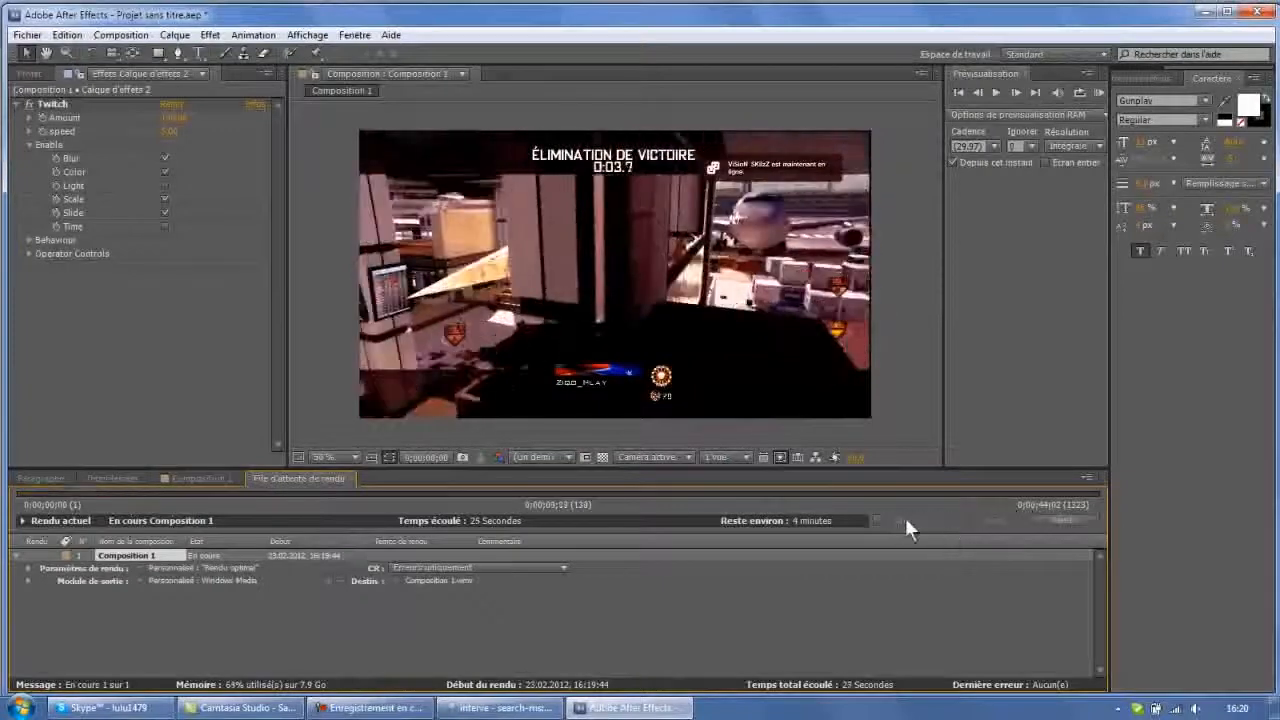
{"action": "left_click", "coordinate": [906, 519]}
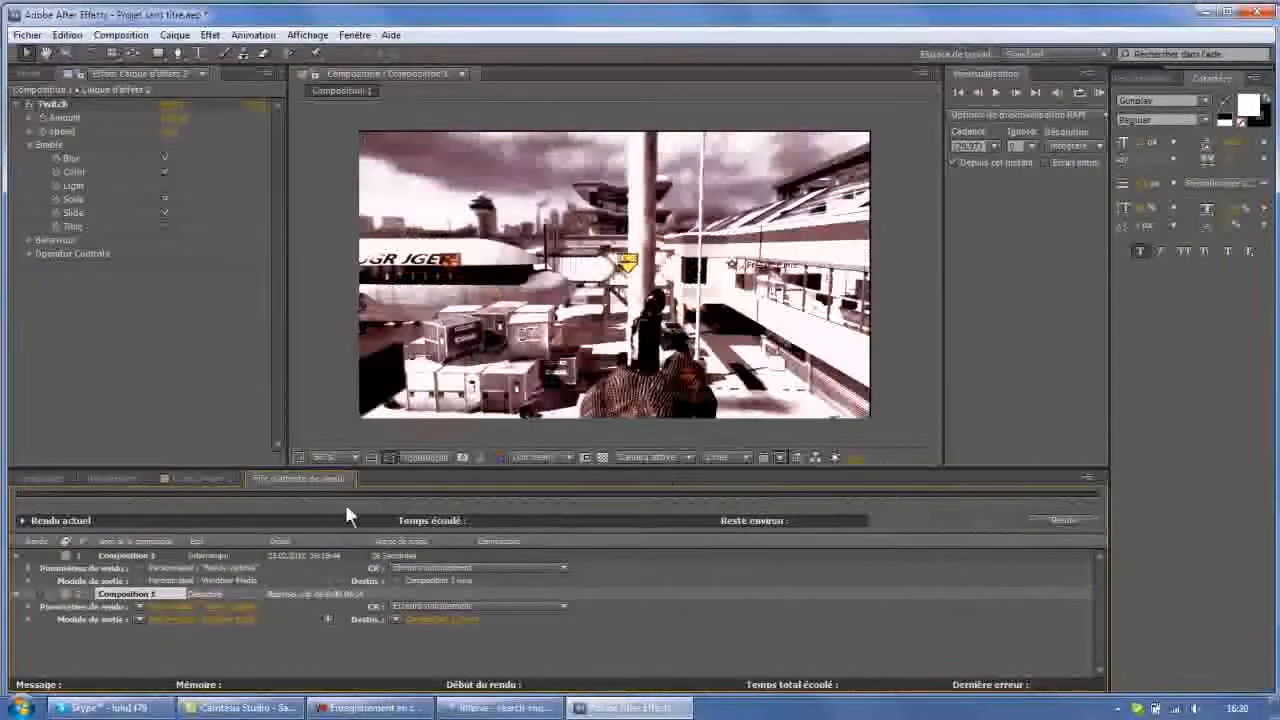
{"action": "left_click", "coordinate": [349, 478]}
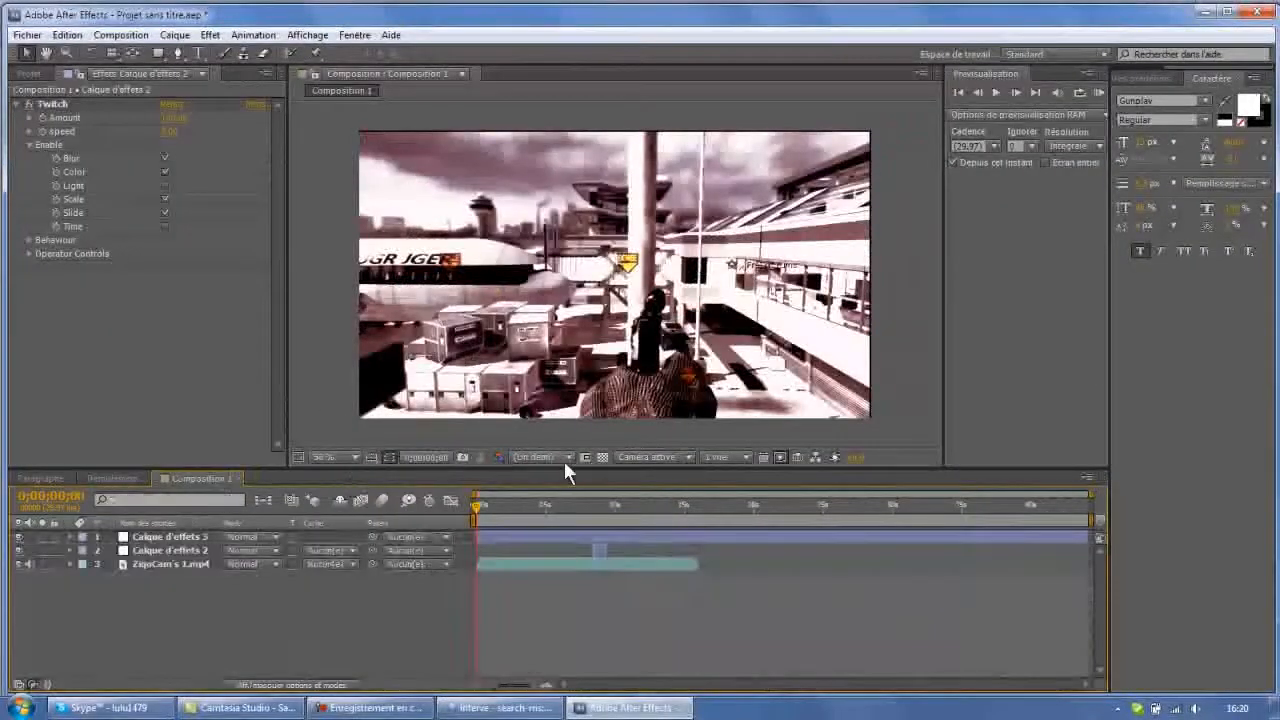
Quit After Effects without saving the project and close the music search results window
{"action": "left_click", "coordinate": [1256, 11]}
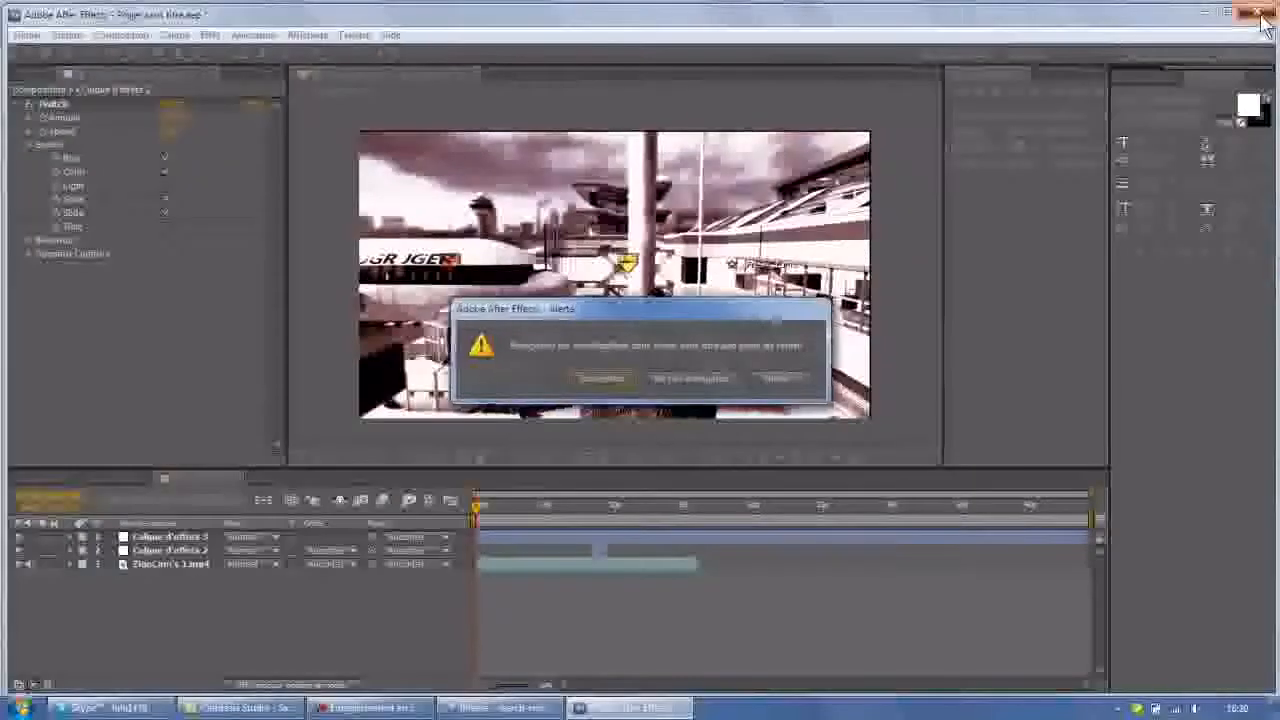
{"action": "left_click", "coordinate": [668, 378]}
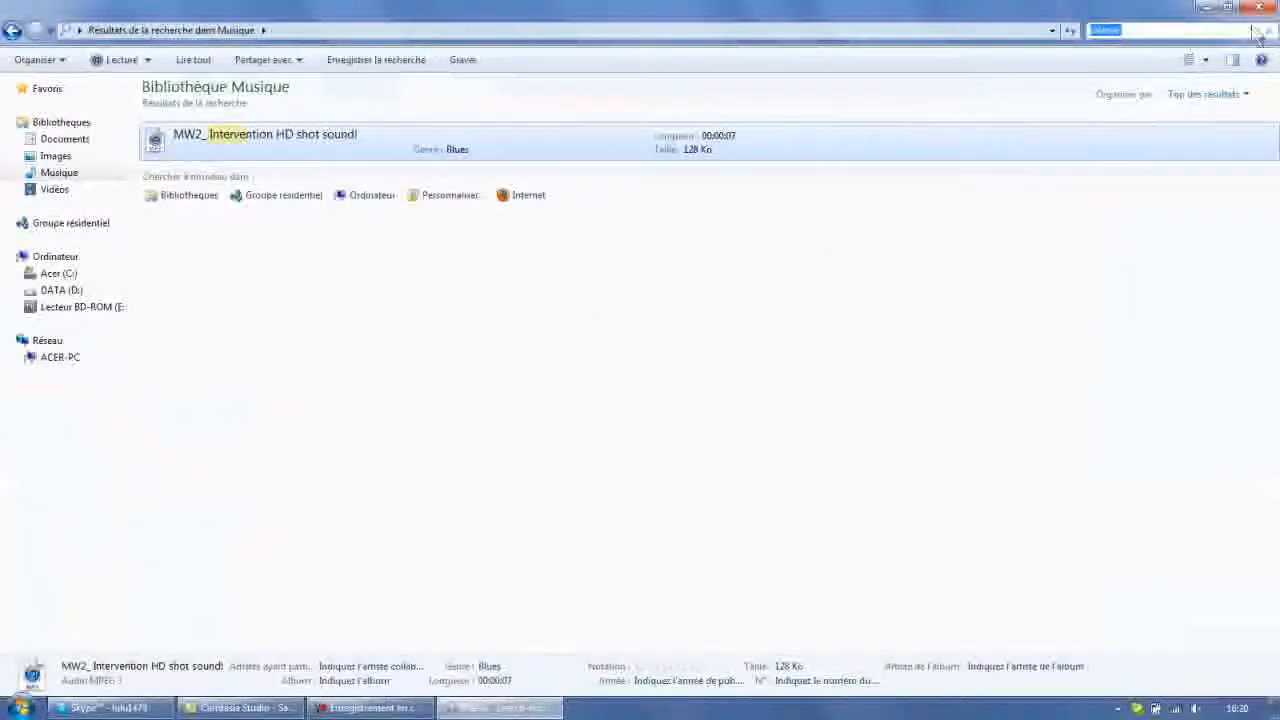
{"action": "left_click", "coordinate": [1272, 12]}
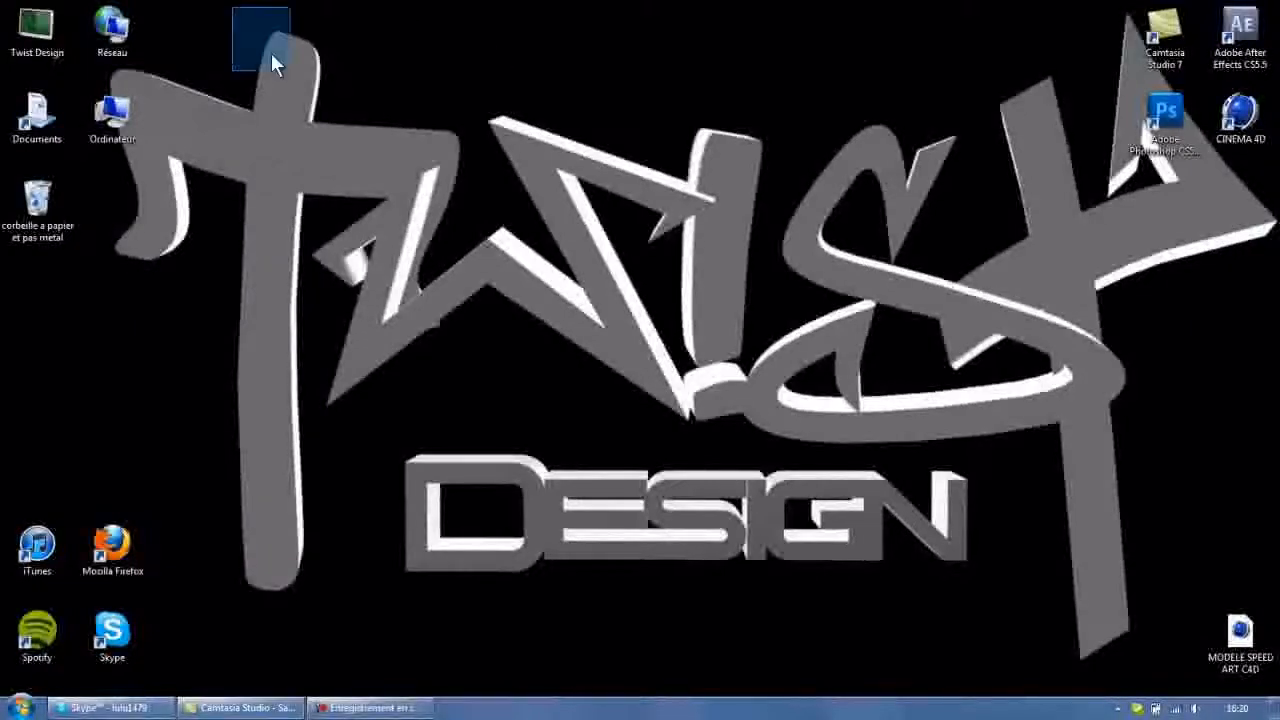